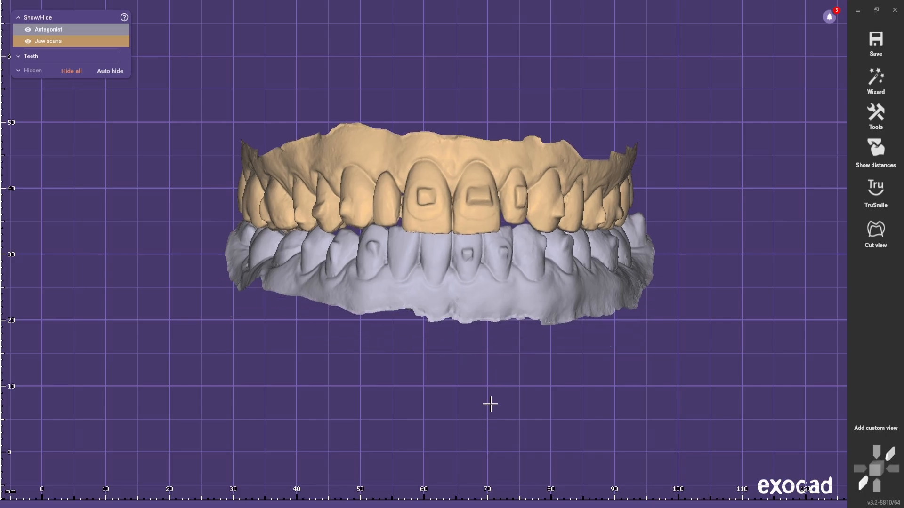
Flatten the raised attachments on the front teeth of both jaw scans with the Smooth/Flatten brush in Free-Form Scan Data and accept the result.
{"action": "scroll", "coordinate": [513, 257], "scroll_direction": "up", "scroll_amount": 3}
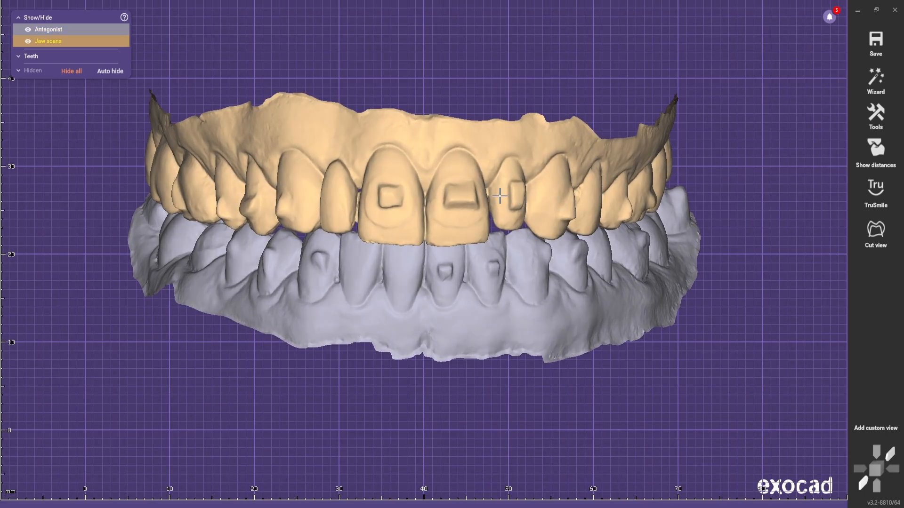
{"action": "scroll", "coordinate": [306, 380], "scroll_direction": "up", "scroll_amount": 2}
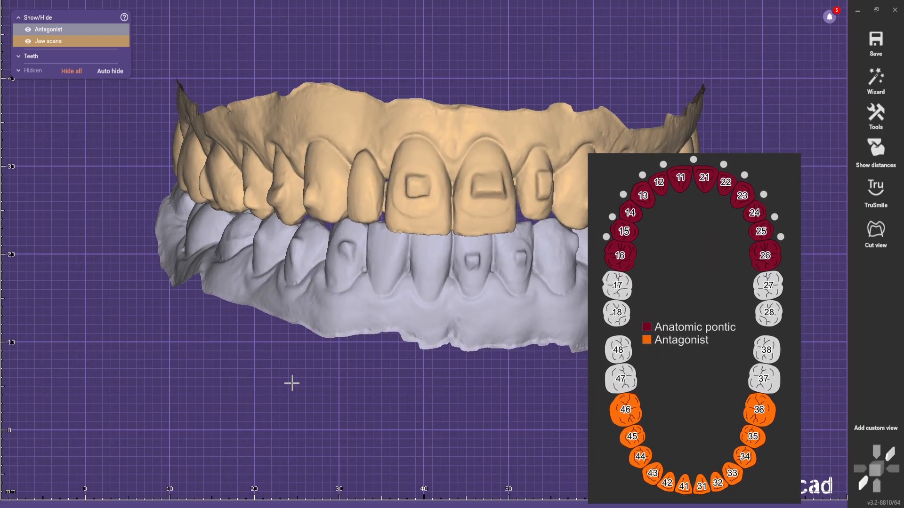
{"action": "right_click", "coordinate": [132, 356]}
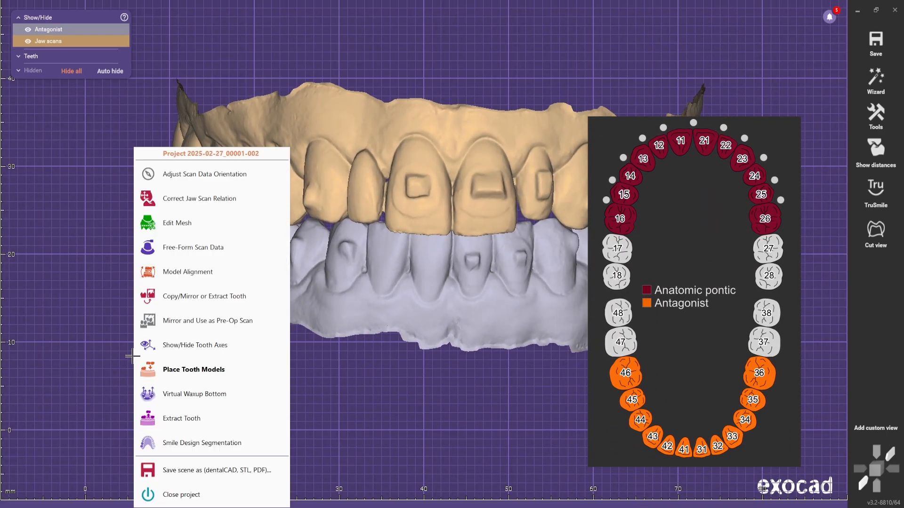
{"action": "left_click", "coordinate": [231, 250]}
{"action": "left_click", "coordinate": [94, 266]}
{"action": "left_click_drag", "start_coordinate": [388, 194], "coordinate": [374, 194]}
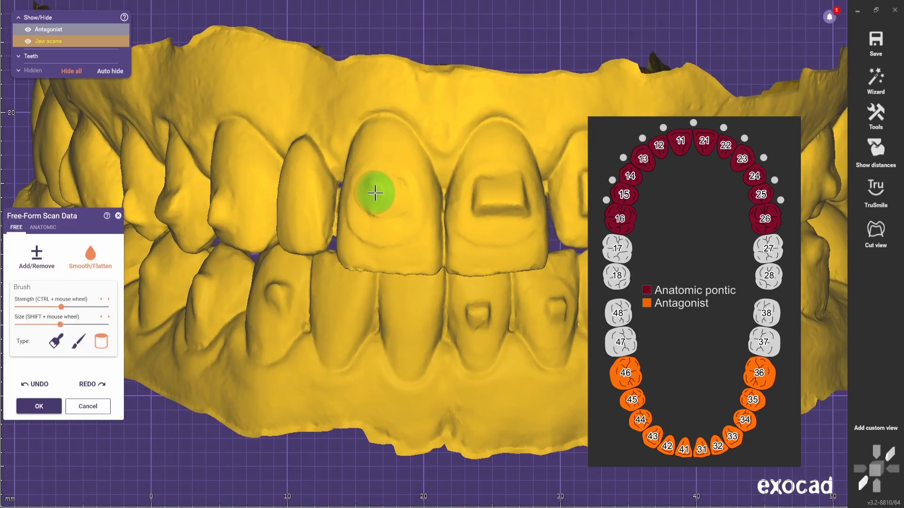
{"action": "left_click_drag", "start_coordinate": [497, 191], "coordinate": [490, 197]}
{"action": "left_click_drag", "start_coordinate": [575, 194], "coordinate": [574, 198]}
{"action": "left_click_drag", "start_coordinate": [574, 197], "coordinate": [574, 201]}
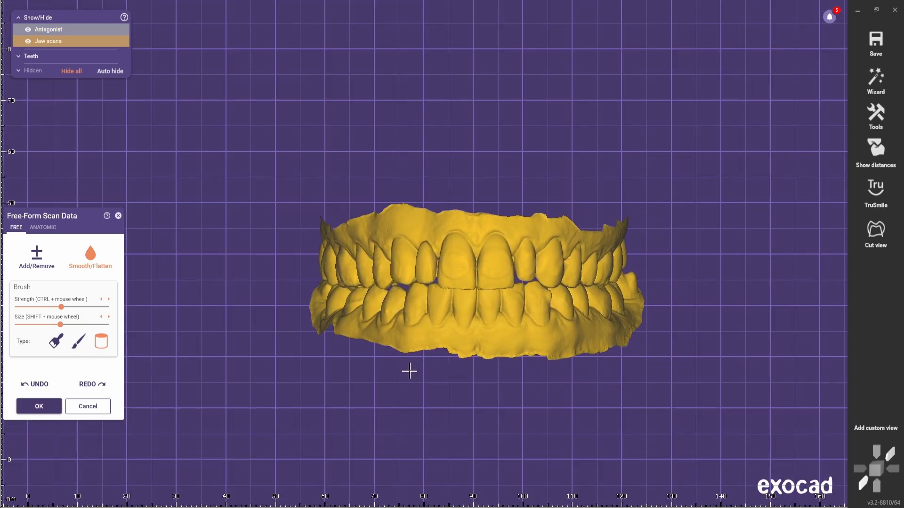
{"action": "left_click", "coordinate": [39, 406]}
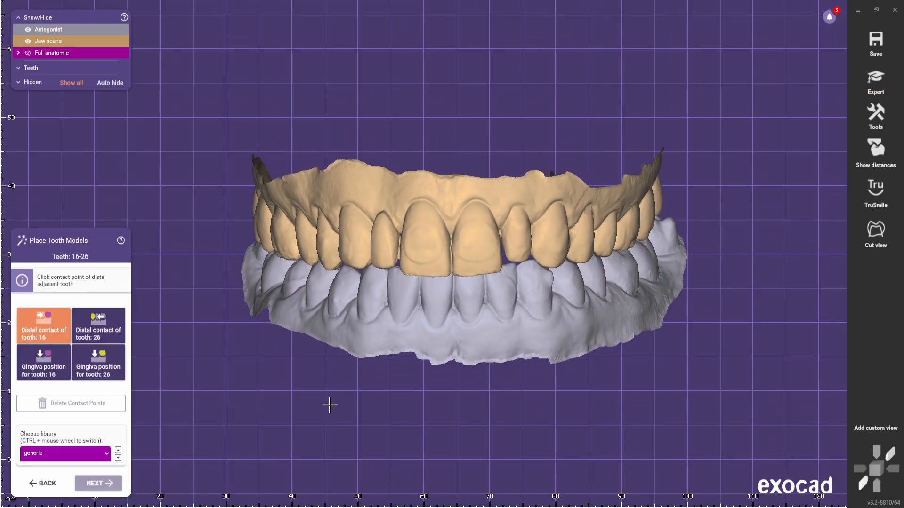
Examine the smoothed jaw scans from the front, checking the incisal edges, the midline and the bite relation.
{"action": "scroll", "coordinate": [440, 294], "scroll_direction": "up", "scroll_amount": 4}
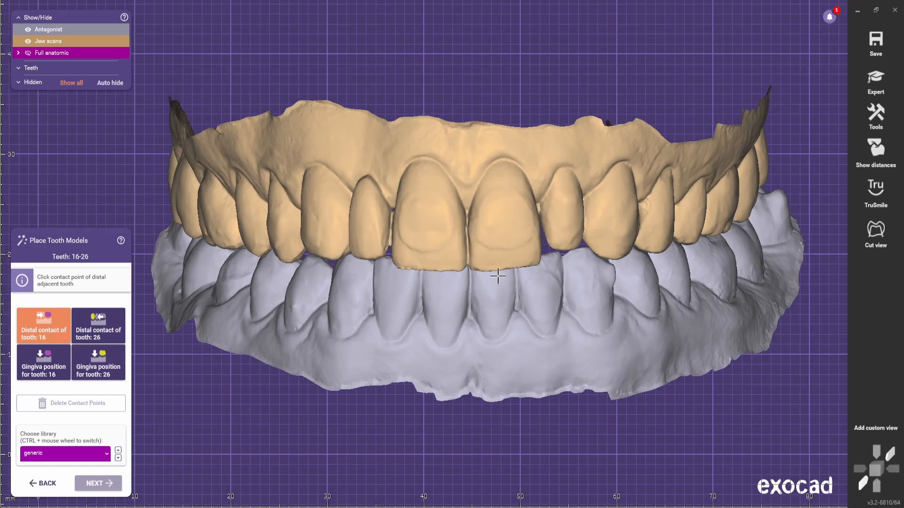
{"action": "left_click", "coordinate": [473, 274]}
{"action": "scroll", "coordinate": [440, 337], "scroll_direction": "down", "scroll_amount": 4}
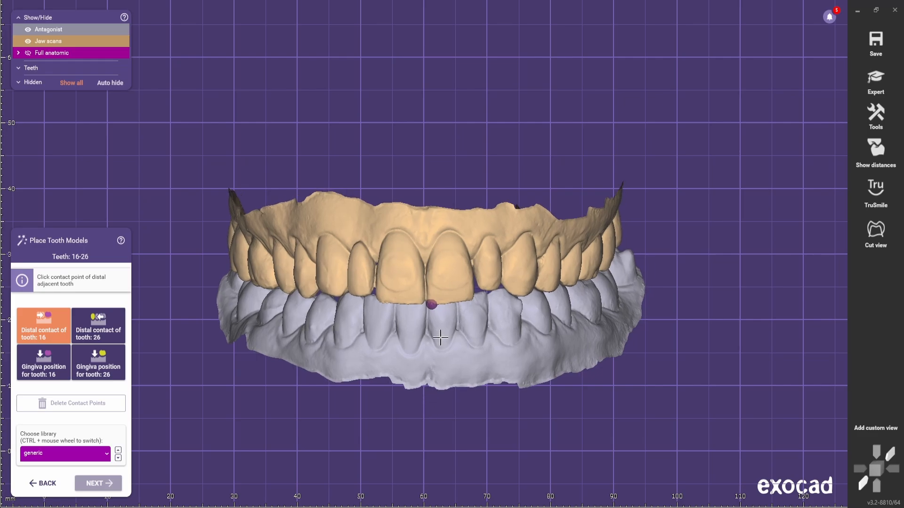
{"action": "scroll", "coordinate": [419, 310], "scroll_direction": "up", "scroll_amount": 4}
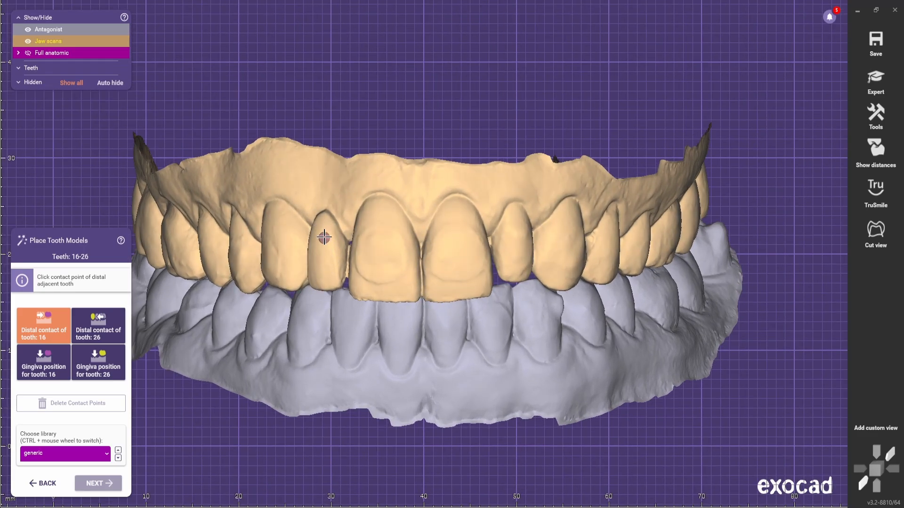
{"action": "scroll", "coordinate": [429, 316], "scroll_direction": "down", "scroll_amount": 3}
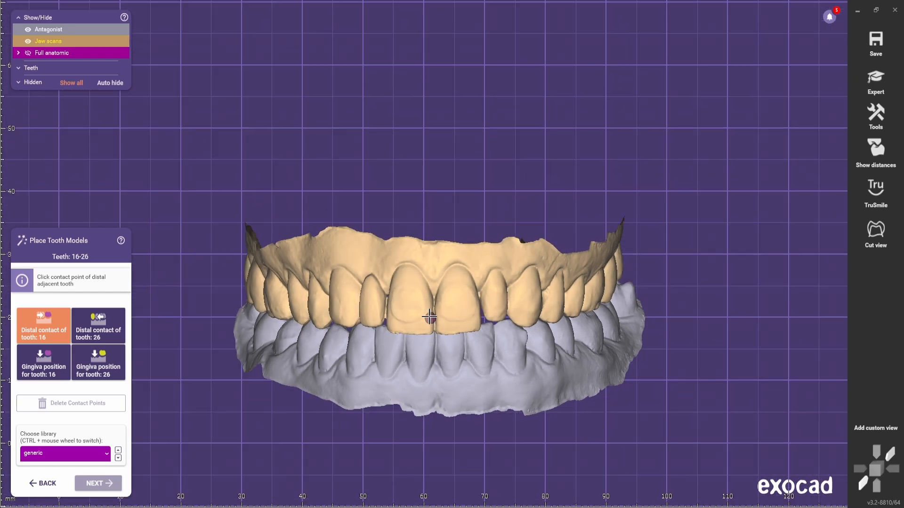
{"action": "scroll", "coordinate": [343, 276], "scroll_direction": "up", "scroll_amount": 3}
{"action": "right_click_drag", "start_coordinate": [410, 414], "coordinate": [429, 271]}
{"action": "left_click", "coordinate": [471, 282]}
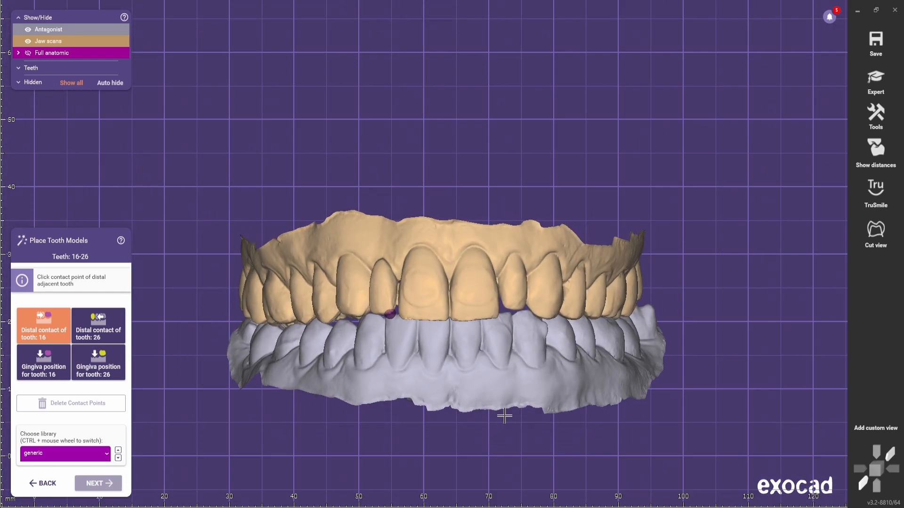
{"action": "right_click_drag", "start_coordinate": [512, 402], "coordinate": [510, 399]}
{"action": "scroll", "coordinate": [521, 325], "scroll_direction": "up", "scroll_amount": 1}
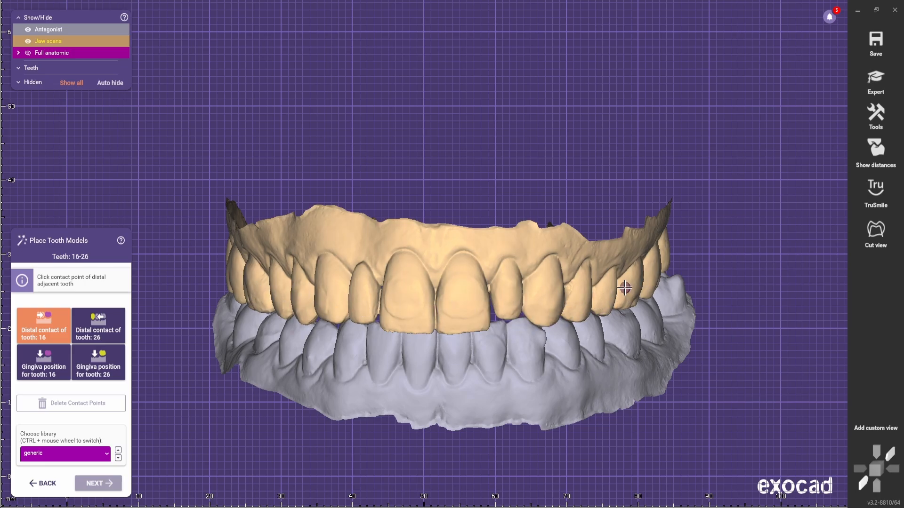
{"action": "scroll", "coordinate": [378, 301], "scroll_direction": "up", "scroll_amount": 2}
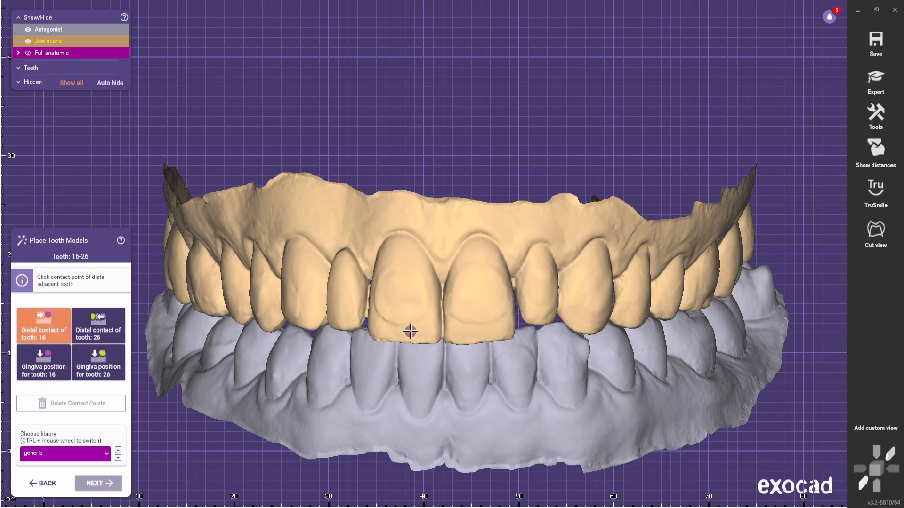
{"action": "left_click", "coordinate": [410, 331]}
{"action": "scroll", "coordinate": [471, 401], "scroll_direction": "down", "scroll_amount": 4}
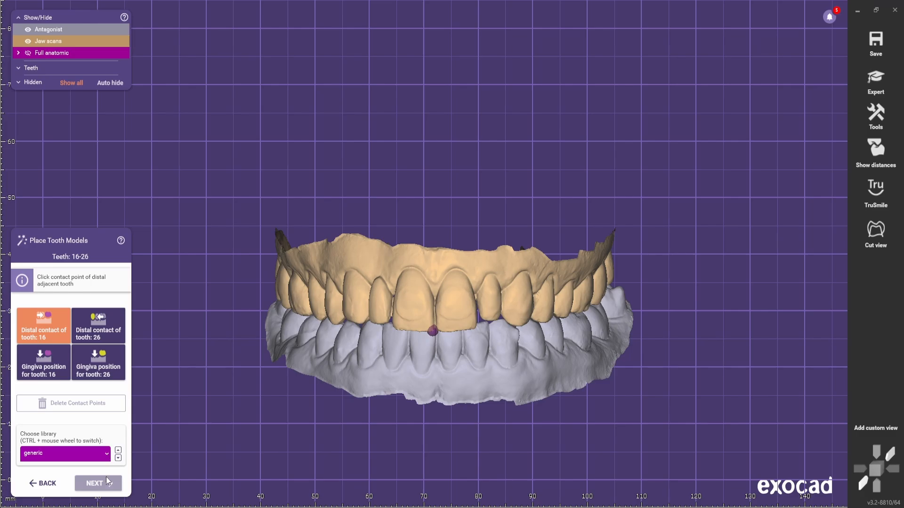
Choose the Miguel Soares - NEW GENERIC tooth library for teeth 16-26.
{"action": "left_click", "coordinate": [108, 455]}
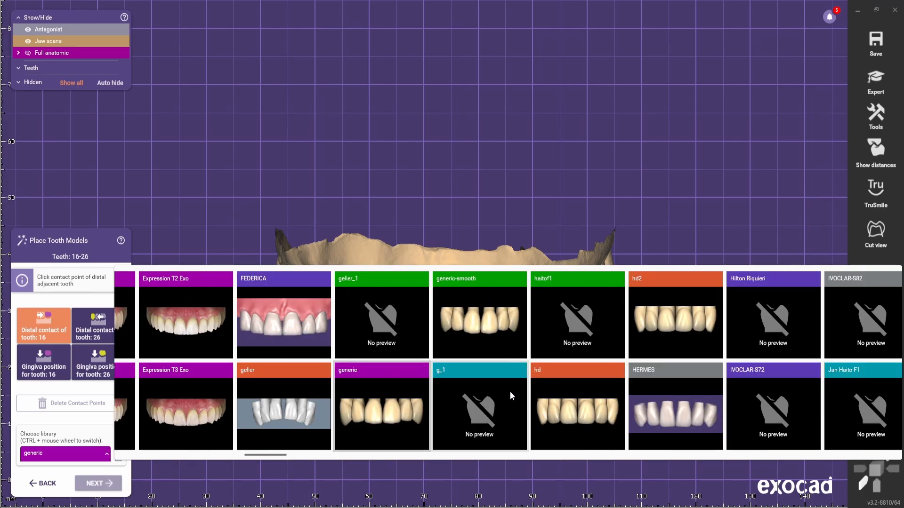
{"action": "scroll", "coordinate": [504, 394], "scroll_direction": "down", "scroll_amount": 5}
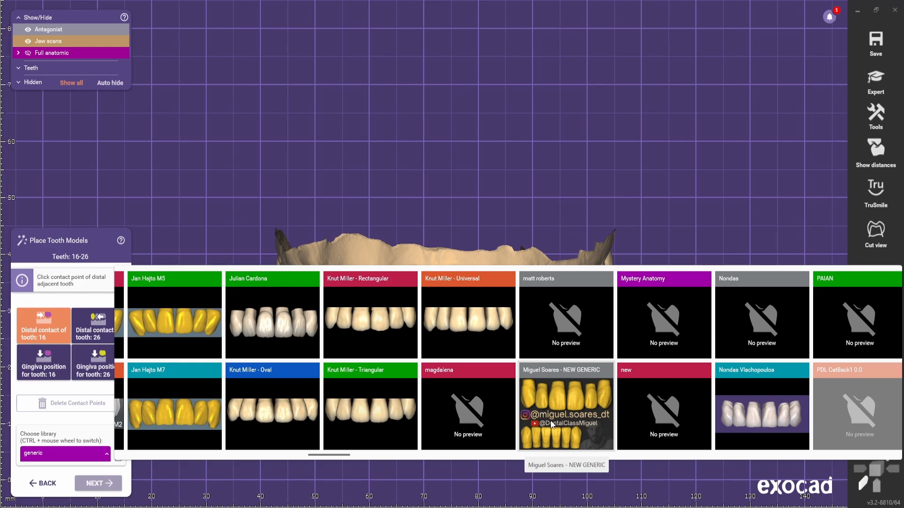
{"action": "left_click", "coordinate": [570, 390]}
Hide the antagonist and place the distal contact point of tooth 16 where the scanned first and second molars meet.
{"action": "scroll", "coordinate": [323, 335], "scroll_direction": "up", "scroll_amount": 2}
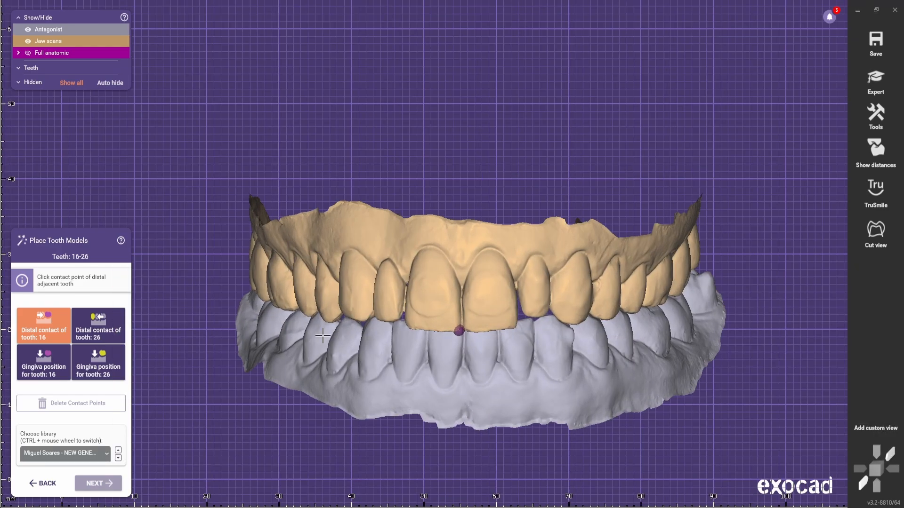
{"action": "right_click_drag", "start_coordinate": [295, 416], "coordinate": [323, 403]}
{"action": "scroll", "coordinate": [281, 305], "scroll_direction": "up", "scroll_amount": 2}
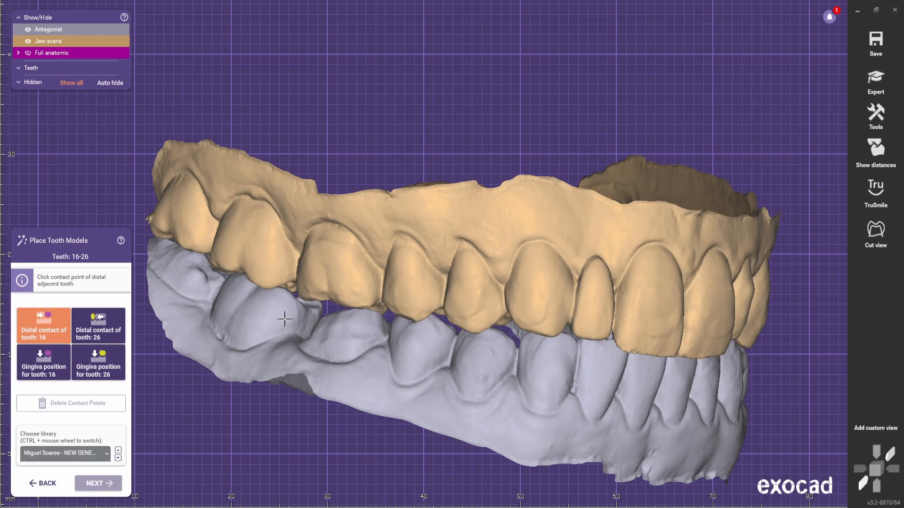
{"action": "scroll", "coordinate": [276, 331], "scroll_direction": "down", "scroll_amount": 3}
{"action": "right_click_drag", "start_coordinate": [254, 401], "coordinate": [254, 388]}
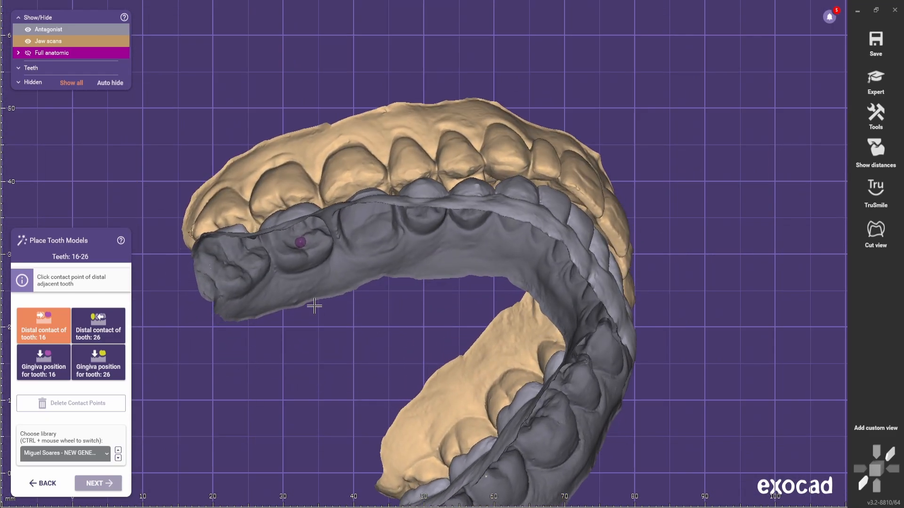
{"action": "middle_click", "coordinate": [326, 287]}
{"action": "scroll", "coordinate": [306, 366], "scroll_direction": "down", "scroll_amount": 2}
{"action": "right_click_drag", "start_coordinate": [307, 365], "coordinate": [300, 366]}
{"action": "scroll", "coordinate": [300, 367], "scroll_direction": "up", "scroll_amount": 1}
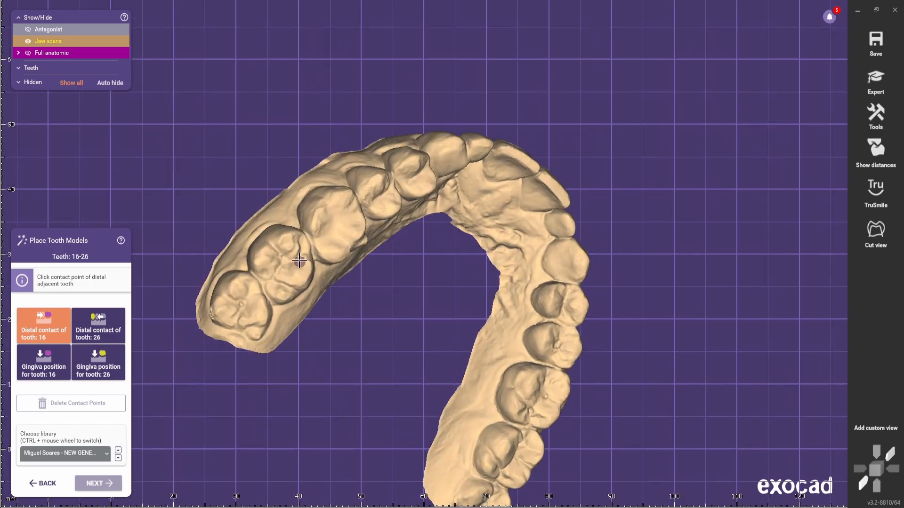
{"action": "scroll", "coordinate": [299, 261], "scroll_direction": "up", "scroll_amount": 2}
{"action": "left_click", "coordinate": [313, 241]}
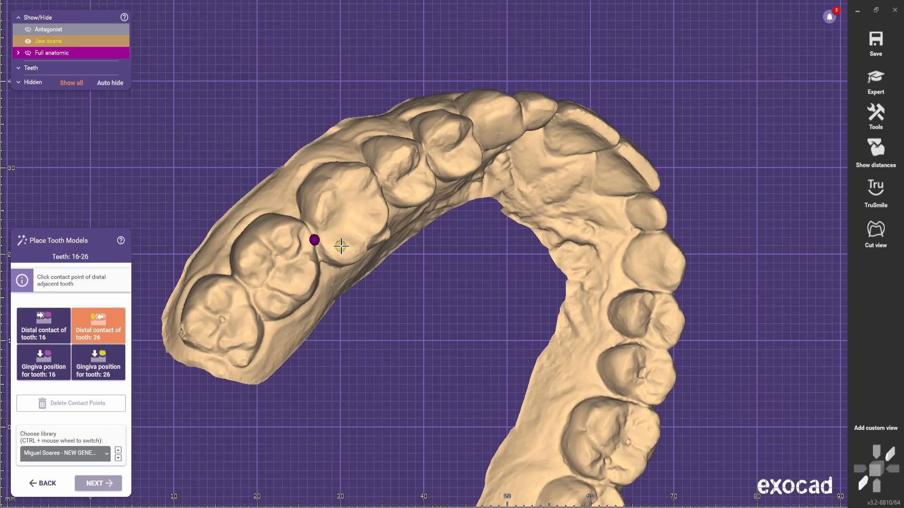
Place the distal contact point of tooth 26 between the scanned molars on the opposite side and continue to tooth placement.
{"action": "left_click", "coordinate": [383, 261]}
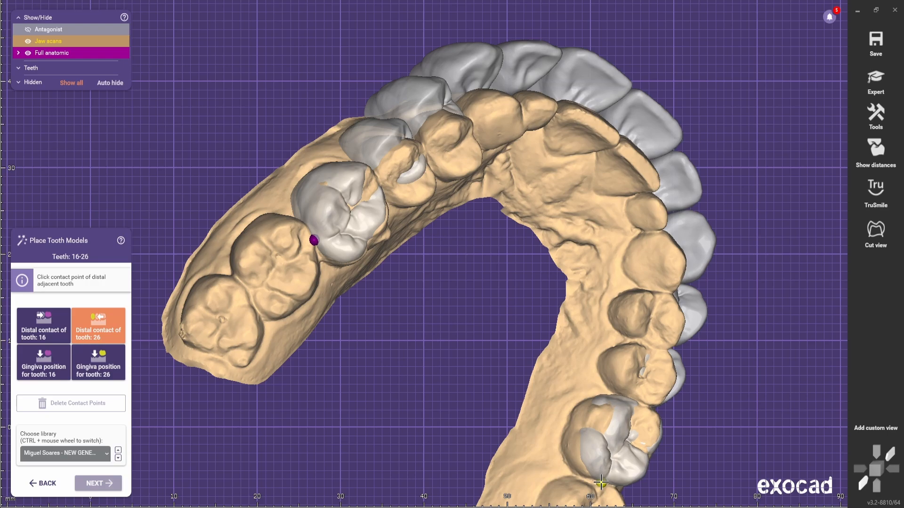
{"action": "left_click", "coordinate": [602, 482]}
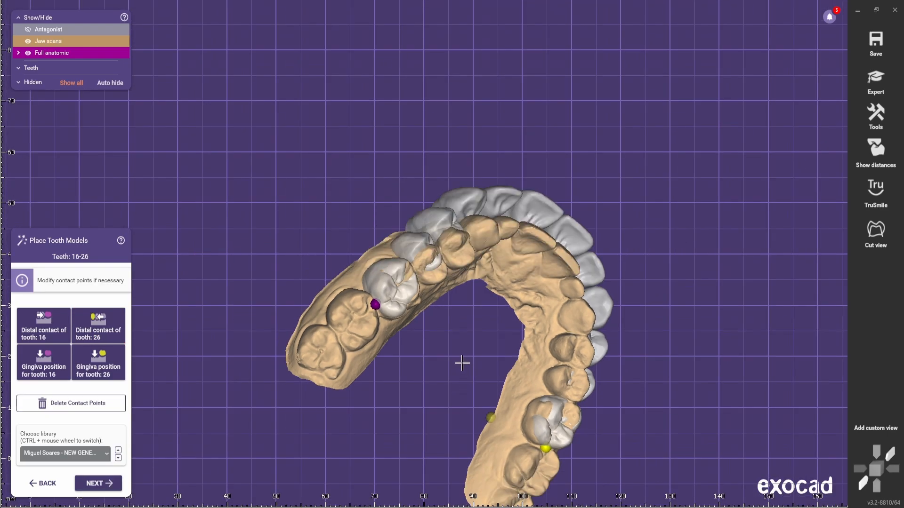
{"action": "left_click", "coordinate": [101, 483]}
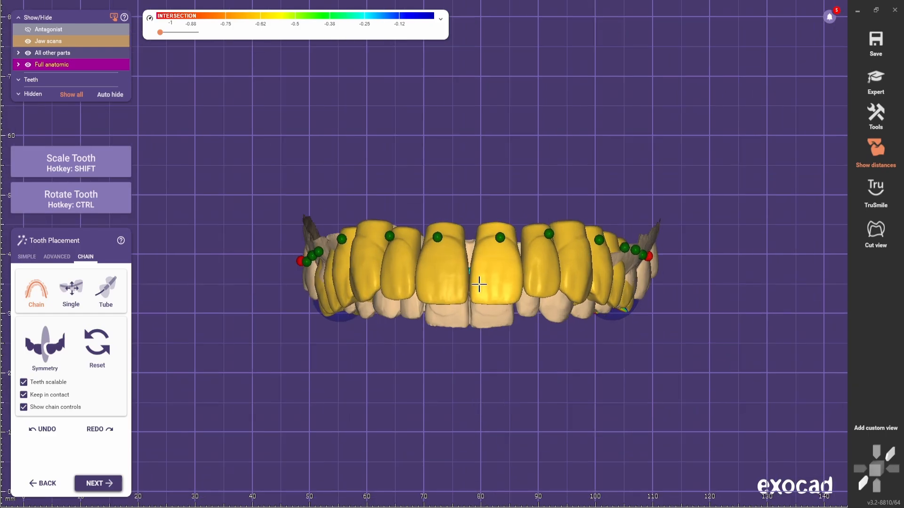
Enable simultaneous movement of all teeth in simple placement, then tilt and lower the whole library arch toward the scanned incisal edges.
{"action": "right_click_drag", "start_coordinate": [521, 390], "coordinate": [401, 400]}
{"action": "left_click", "coordinate": [27, 257]}
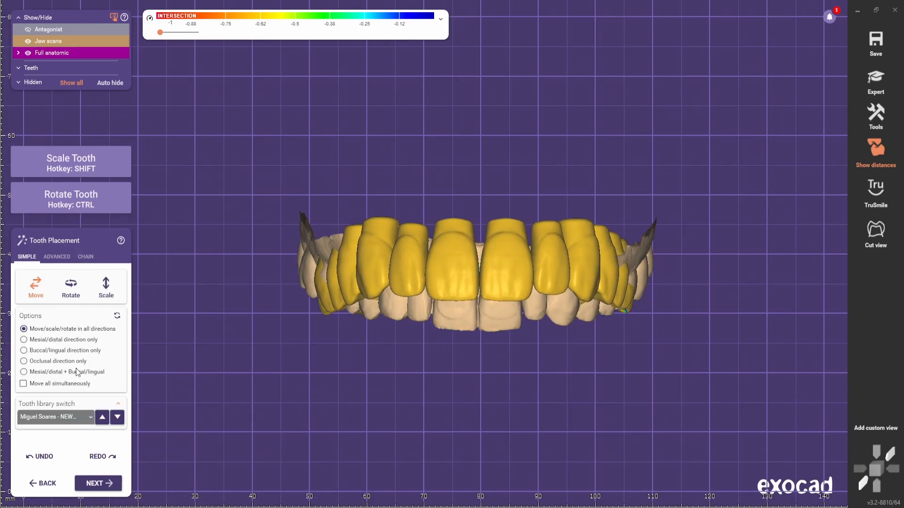
{"action": "left_click", "coordinate": [66, 384]}
{"action": "left_click_drag", "start_coordinate": [494, 289], "coordinate": [521, 259], "text": "ctrl"}
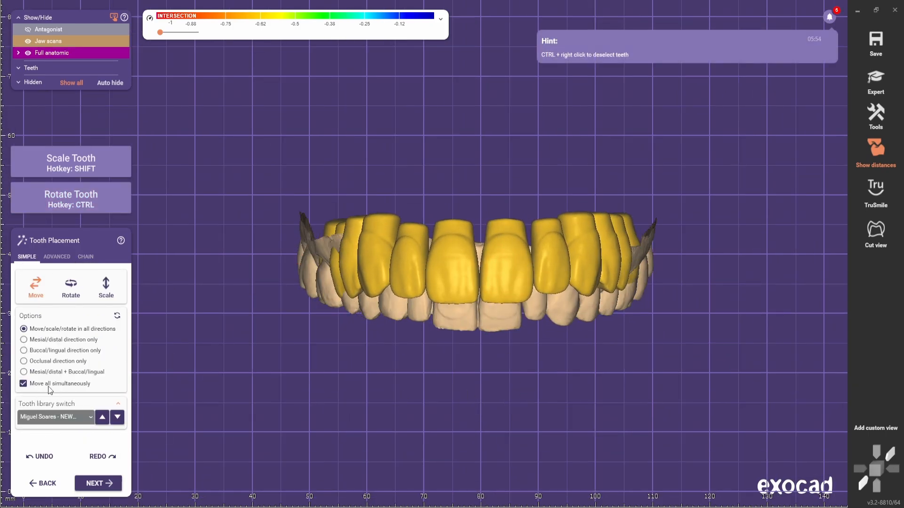
{"action": "left_click_drag", "start_coordinate": [494, 303], "coordinate": [497, 326], "text": "ctrl"}
Shift, rotate and scale the whole library arch in the occlusal view to follow the scanned upper arch.
{"action": "scroll", "coordinate": [474, 371], "scroll_direction": "down", "scroll_amount": 3}
{"action": "right_click_drag", "start_coordinate": [474, 371], "coordinate": [480, 212]}
{"action": "scroll", "coordinate": [485, 175], "scroll_direction": "up", "scroll_amount": 4}
{"action": "left_click_drag", "start_coordinate": [485, 156], "coordinate": [488, 173]}
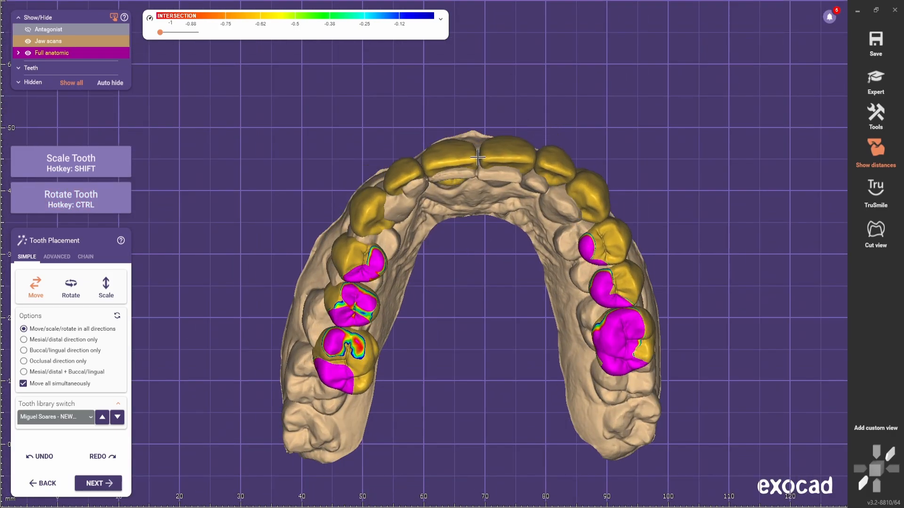
{"action": "left_click_drag", "start_coordinate": [552, 181], "coordinate": [557, 164], "text": "ctrl"}
{"action": "left_click_drag", "start_coordinate": [643, 354], "coordinate": [643, 349], "text": "ctrl"}
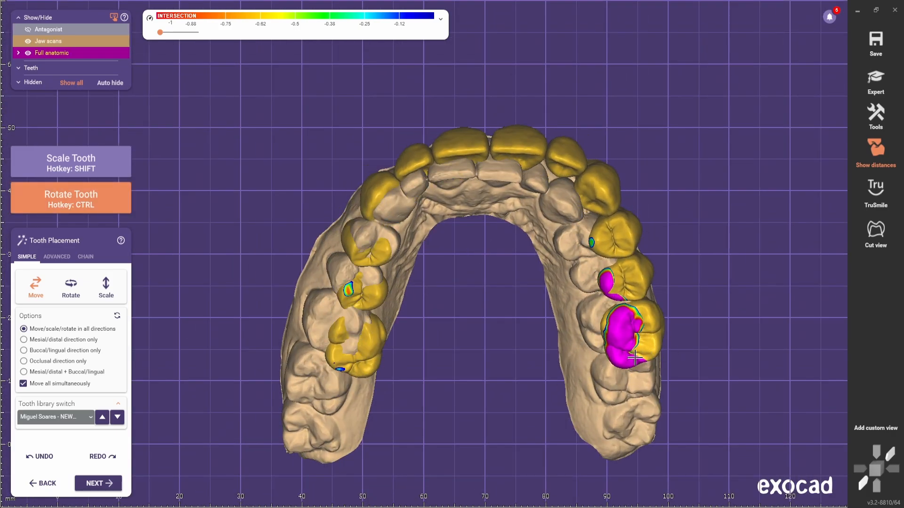
{"action": "left_click_drag", "start_coordinate": [355, 363], "coordinate": [363, 360]}
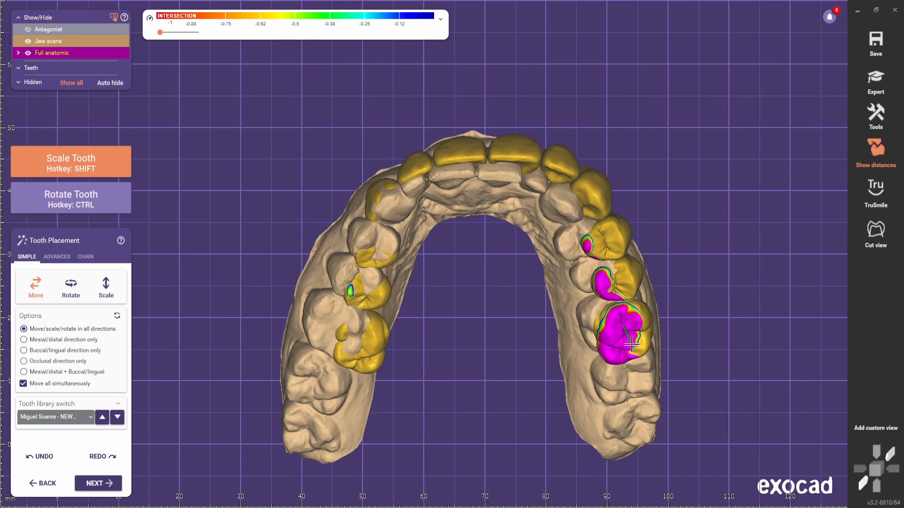
{"action": "left_click_drag", "start_coordinate": [623, 352], "coordinate": [605, 357]}
Show the antagonist again and fine-tune the whole library arch from the front so its central incisors sit evenly on the scan.
{"action": "scroll", "coordinate": [453, 347], "scroll_direction": "down", "scroll_amount": 3}
{"action": "right_click_drag", "start_coordinate": [454, 346], "coordinate": [452, 384]}
{"action": "scroll", "coordinate": [464, 396], "scroll_direction": "up", "scroll_amount": 3}
{"action": "scroll", "coordinate": [458, 377], "scroll_direction": "up", "scroll_amount": 5}
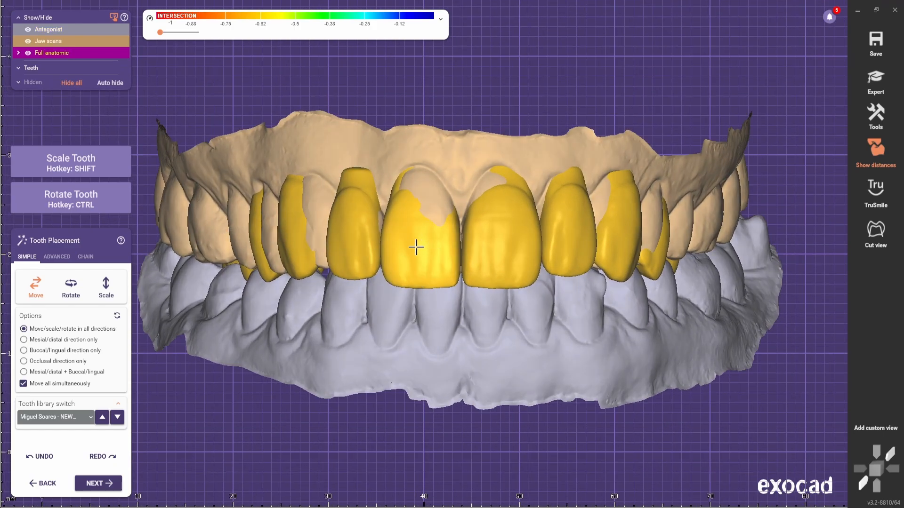
{"action": "mouse_move", "coordinate": [514, 377]}
{"action": "right_mouse_down"}
{"action": "mouse_move", "coordinate": [521, 383]}
{"action": "mouse_move", "coordinate": [509, 380]}
{"action": "right_mouse_up"}
{"action": "scroll", "coordinate": [509, 379], "scroll_direction": "up", "scroll_amount": 2}
{"action": "left_click_drag", "start_coordinate": [435, 240], "coordinate": [431, 245], "text": "ctrl"}
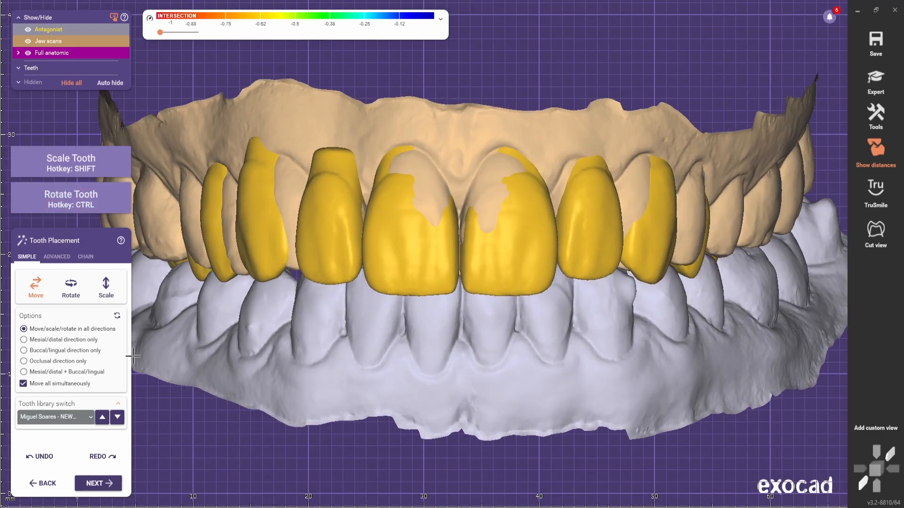
Turn off simultaneous movement and tilt and reposition tooth 11 individually over the scanned central incisor.
{"action": "left_click", "coordinate": [23, 384]}
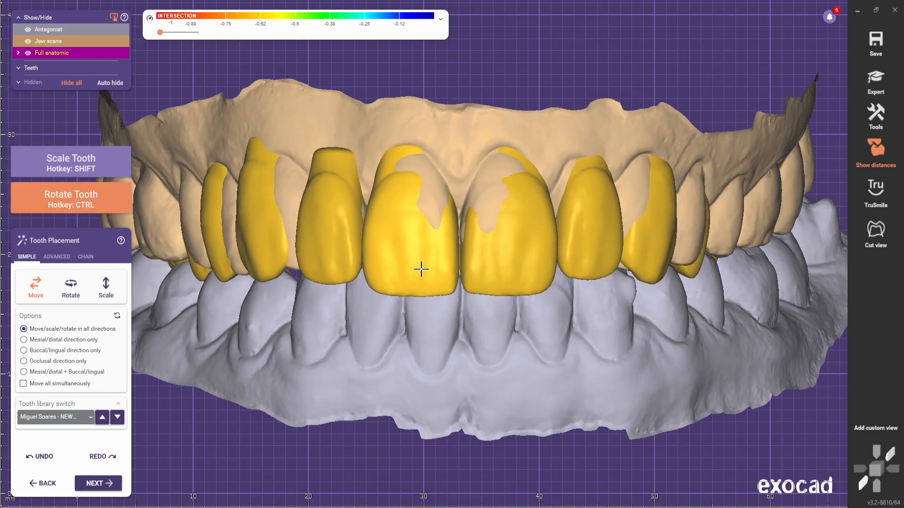
{"action": "left_click_drag", "start_coordinate": [422, 271], "coordinate": [420, 266], "text": "ctrl"}
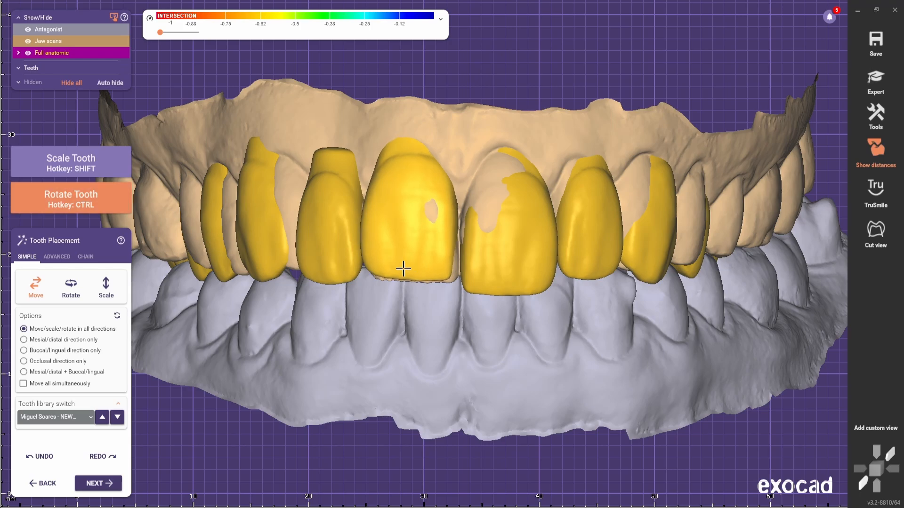
{"action": "left_click_drag", "start_coordinate": [415, 215], "coordinate": [410, 280], "text": "ctrl"}
Hide library teeth 21 to 24 and toggle the transparency of tooth 11 to compare it with the scanned tooth beneath.
{"action": "middle_click", "coordinate": [508, 268], "text": "ctrl"}
{"action": "middle_click", "coordinate": [589, 264], "text": "ctrl"}
{"action": "middle_click", "coordinate": [652, 266], "text": "ctrl"}
{"action": "middle_click", "coordinate": [692, 270], "text": "ctrl"}
{"action": "middle_click", "coordinate": [411, 282], "text": "ctrl+shift"}
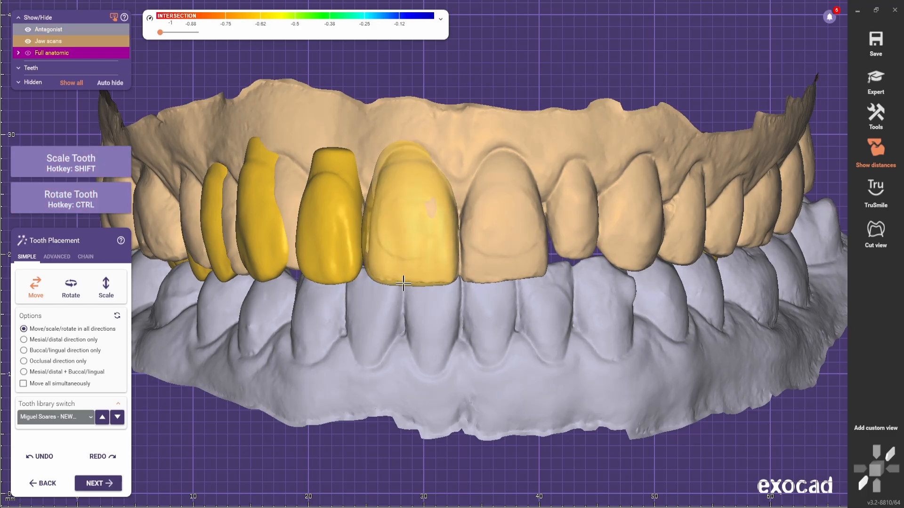
{"action": "middle_click", "coordinate": [406, 278], "text": "ctrl+shift"}
{"action": "middle_click", "coordinate": [411, 268], "text": "ctrl+shift"}
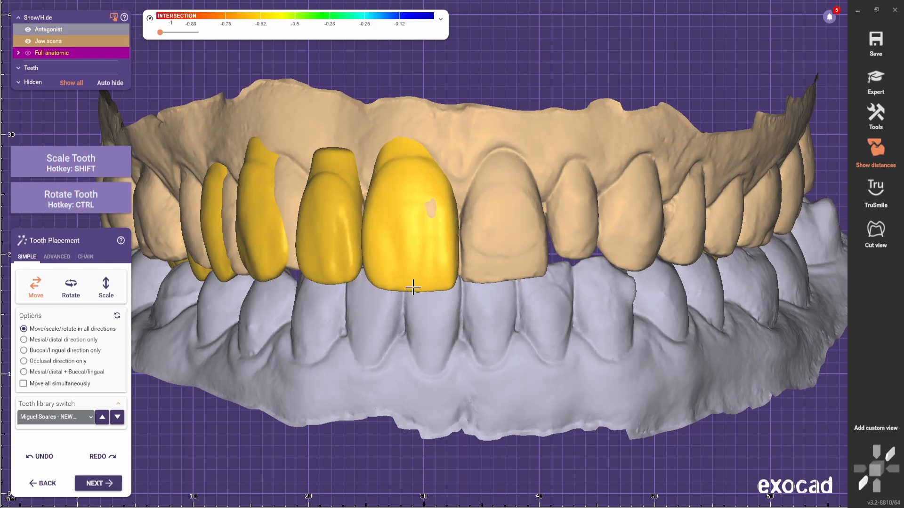
Tilt library tooth 11 from the front and side to refine its inclination over the scanned central incisor.
{"action": "left_click_drag", "start_coordinate": [413, 283], "coordinate": [411, 285], "text": "ctrl"}
{"action": "right_click_drag", "start_coordinate": [410, 285], "coordinate": [337, 271]}
{"action": "scroll", "coordinate": [301, 274], "scroll_direction": "up", "scroll_amount": 5}
{"action": "left_click_drag", "start_coordinate": [292, 275], "coordinate": [299, 284], "text": "ctrl"}
{"action": "scroll", "coordinate": [302, 284], "scroll_direction": "down", "scroll_amount": 5}
{"action": "right_click_drag", "start_coordinate": [302, 284], "coordinate": [481, 274]}
Hide the antagonist and rotate library teeth 11 and 12 in the occlusal view to follow the arch curve.
{"action": "key", "text": "a"}
{"action": "scroll", "coordinate": [481, 273], "scroll_direction": "up", "scroll_amount": 2}
{"action": "scroll", "coordinate": [481, 274], "scroll_direction": "up", "scroll_amount": 4}
{"action": "left_click_drag", "start_coordinate": [493, 194], "coordinate": [498, 197], "text": "ctrl"}
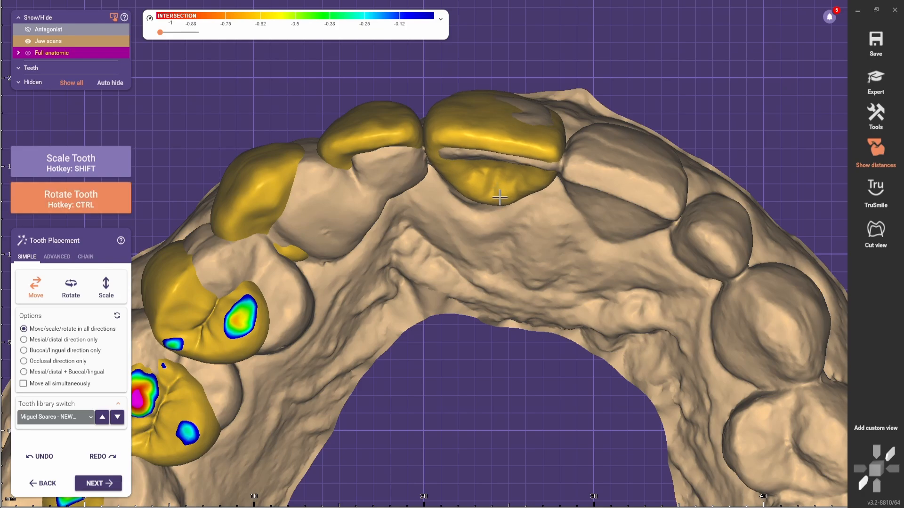
{"action": "left_click_drag", "start_coordinate": [368, 162], "coordinate": [366, 172], "text": "ctrl"}
{"action": "scroll", "coordinate": [366, 172], "scroll_direction": "down", "scroll_amount": 5}
{"action": "right_click_drag", "start_coordinate": [367, 174], "coordinate": [417, 377]}
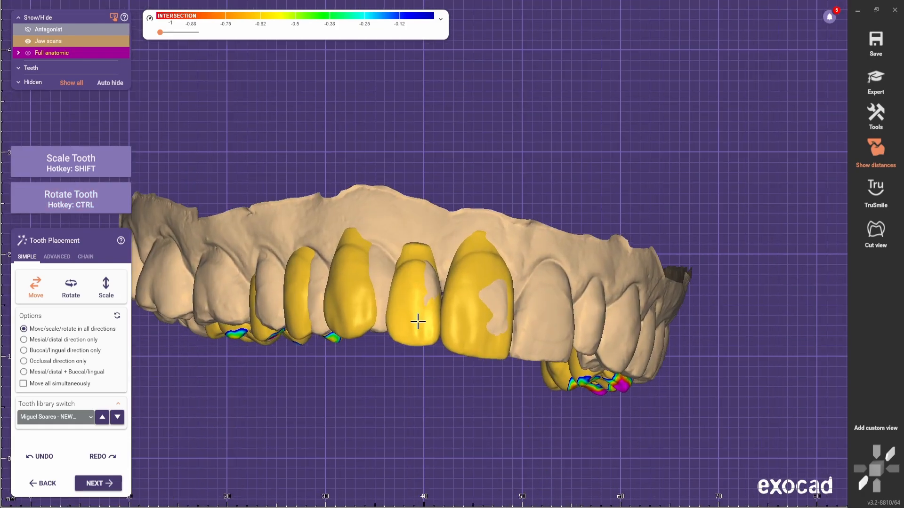
Rescale and deform tooth 11 from the front to match the scanned central incisor's outline, undoing the last adjustment.
{"action": "scroll", "coordinate": [476, 352], "scroll_direction": "up", "scroll_amount": 2}
{"action": "right_click_drag", "start_coordinate": [460, 314], "coordinate": [508, 317]}
{"action": "scroll", "coordinate": [595, 236], "scroll_direction": "up", "scroll_amount": 1}
{"action": "scroll", "coordinate": [509, 317], "scroll_direction": "up", "scroll_amount": 1}
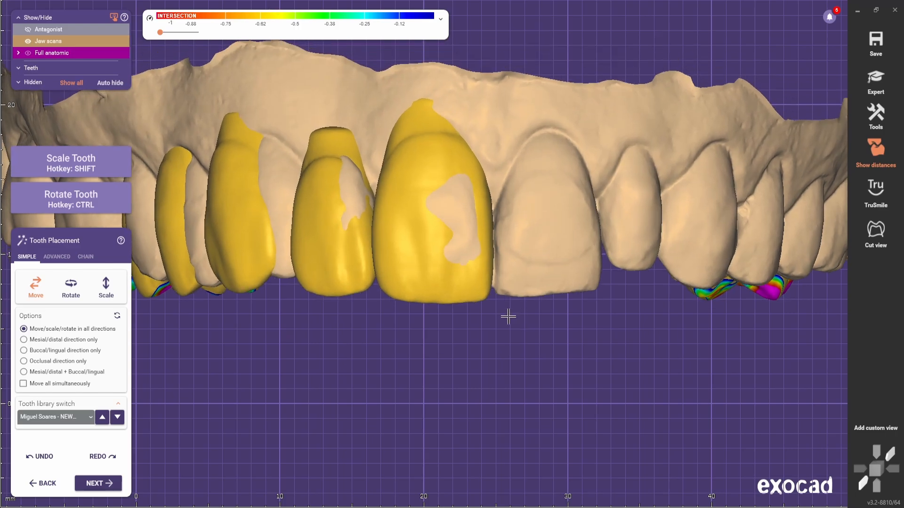
{"action": "left_click_drag", "start_coordinate": [433, 200], "coordinate": [372, 216]}
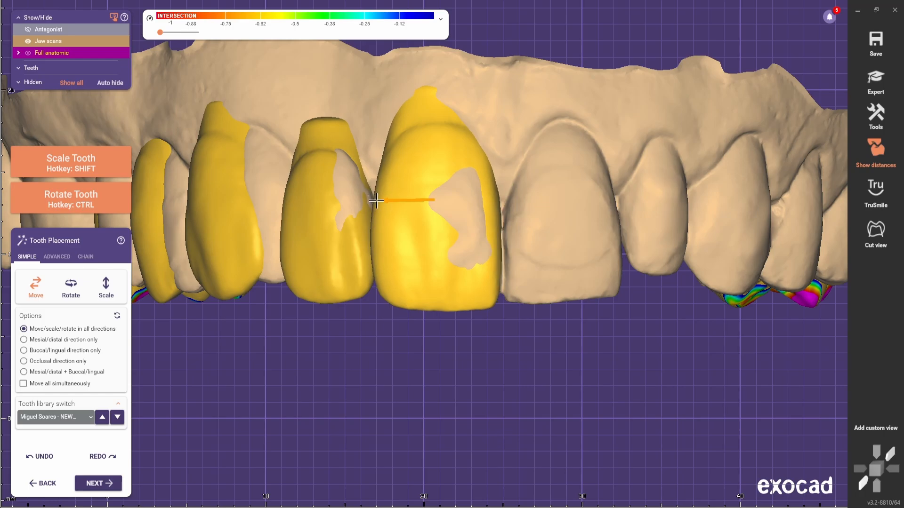
{"action": "left_click_drag", "start_coordinate": [376, 202], "coordinate": [373, 201], "text": "shift"}
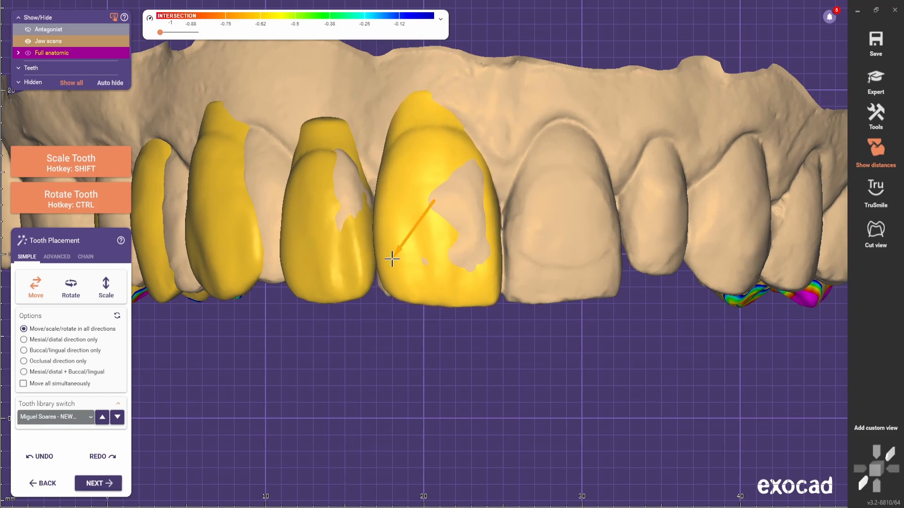
{"action": "left_click", "coordinate": [51, 458]}
Hide the library teeth, orient the upper jaw scan straight from the front and save it as a custom view.
{"action": "right_click_drag", "start_coordinate": [383, 200], "coordinate": [553, 386]}
{"action": "key", "text": "ctrl+f"}
{"action": "middle_click_drag", "start_coordinate": [533, 371], "coordinate": [518, 350]}
{"action": "mouse_move", "coordinate": [519, 351]}
{"action": "right_mouse_down"}
{"action": "mouse_move", "coordinate": [513, 339]}
{"action": "mouse_move", "coordinate": [518, 371]}
{"action": "mouse_move", "coordinate": [524, 359]}
{"action": "right_mouse_up"}
{"action": "key", "text": "ctrl+a"}
{"action": "middle_click_drag", "start_coordinate": [524, 359], "coordinate": [529, 338]}
{"action": "key", "text": "ctrl+a"}
{"action": "right_click_drag", "start_coordinate": [529, 338], "coordinate": [541, 393]}
{"action": "key", "text": "ctrl+a"}
{"action": "scroll", "coordinate": [531, 343], "scroll_direction": "up", "scroll_amount": 1}
{"action": "scroll", "coordinate": [541, 394], "scroll_direction": "up", "scroll_amount": 1}
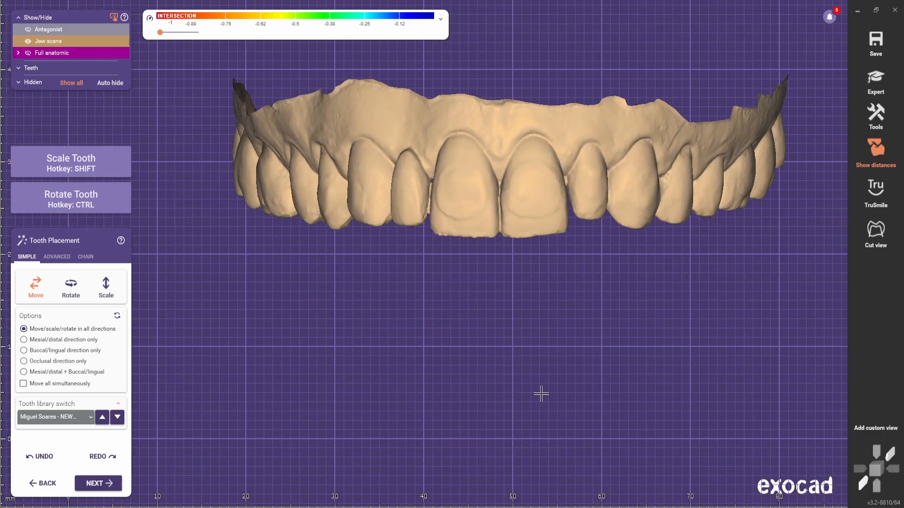
{"action": "middle_click_drag", "start_coordinate": [541, 393], "coordinate": [512, 369]}
{"action": "scroll", "coordinate": [555, 406], "scroll_direction": "down", "scroll_amount": 3}
{"action": "key", "text": "ctrl+a"}
{"action": "key", "text": "ctrl+a"}
{"action": "scroll", "coordinate": [521, 371], "scroll_direction": "up", "scroll_amount": 1}
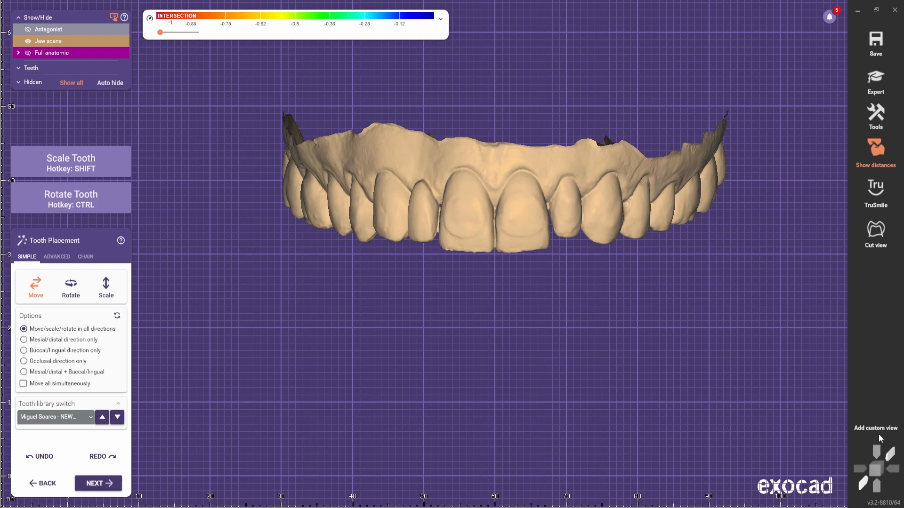
{"action": "scroll", "coordinate": [529, 297], "scroll_direction": "up", "scroll_amount": 5}
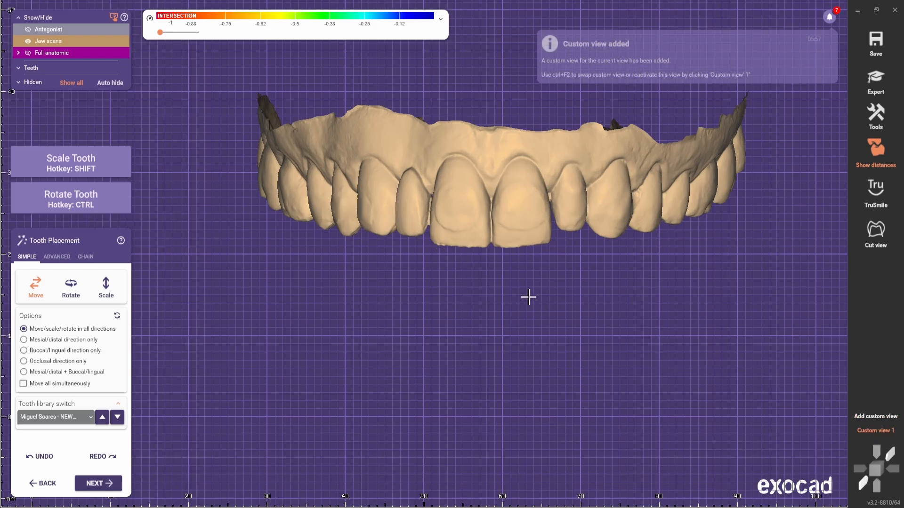
Add a second custom view of the upper scan and switch back to the first custom view.
{"action": "scroll", "coordinate": [526, 358], "scroll_direction": "down", "scroll_amount": 4}
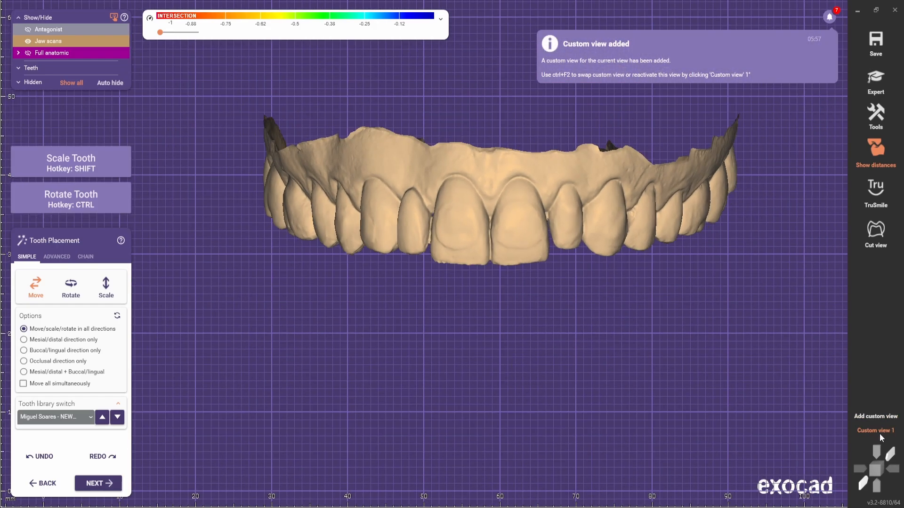
{"action": "scroll", "coordinate": [535, 280], "scroll_direction": "up", "scroll_amount": 5}
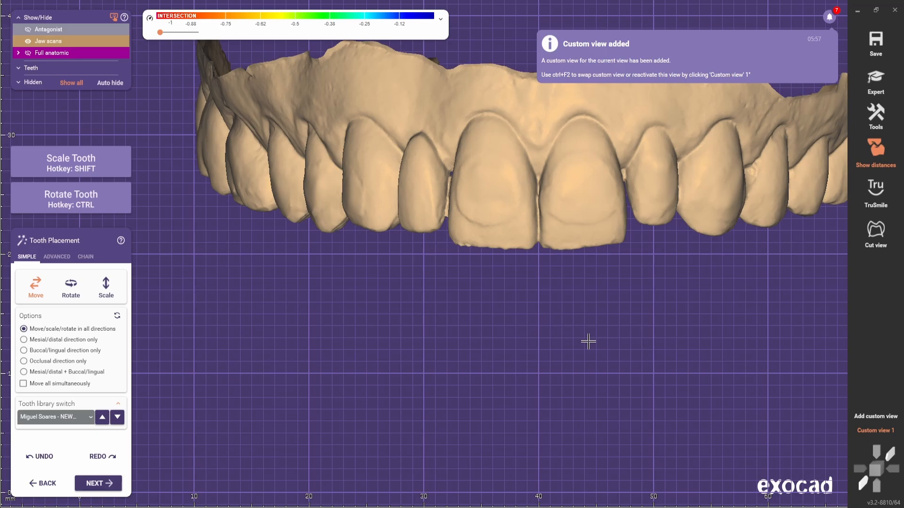
{"action": "scroll", "coordinate": [502, 264], "scroll_direction": "up", "scroll_amount": 2}
{"action": "scroll", "coordinate": [495, 253], "scroll_direction": "down", "scroll_amount": 5}
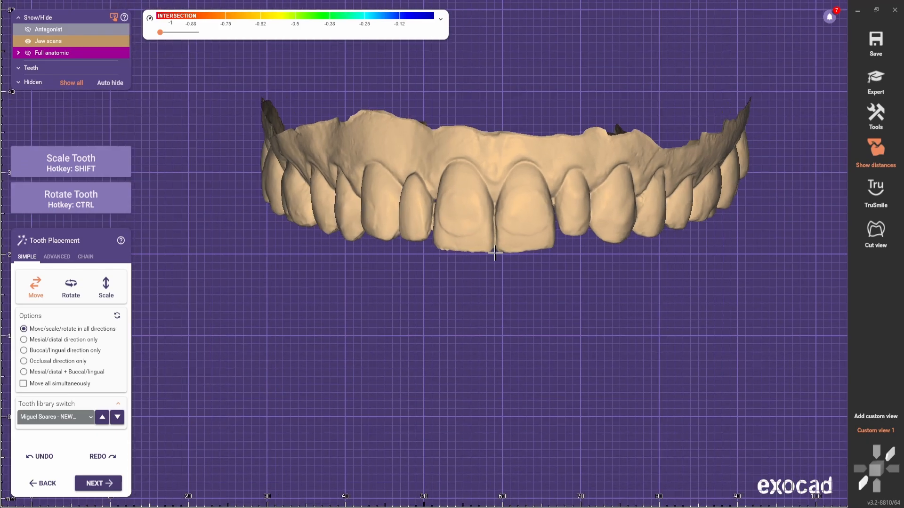
{"action": "scroll", "coordinate": [494, 254], "scroll_direction": "up", "scroll_amount": 5}
{"action": "left_click", "coordinate": [868, 417]}
{"action": "left_click", "coordinate": [867, 421]}
{"action": "left_click", "coordinate": [867, 430]}
{"action": "left_click", "coordinate": [867, 420]}
Show the full anatomic library teeth again and rotate tooth 12 from the front over the scanned lateral incisor.
{"action": "left_click", "coordinate": [28, 52]}
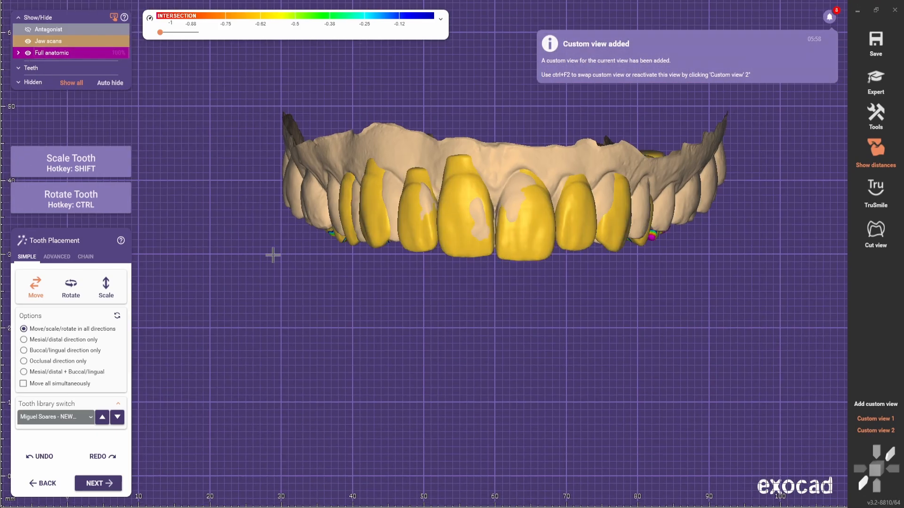
{"action": "scroll", "coordinate": [519, 252], "scroll_direction": "up", "scroll_amount": 3}
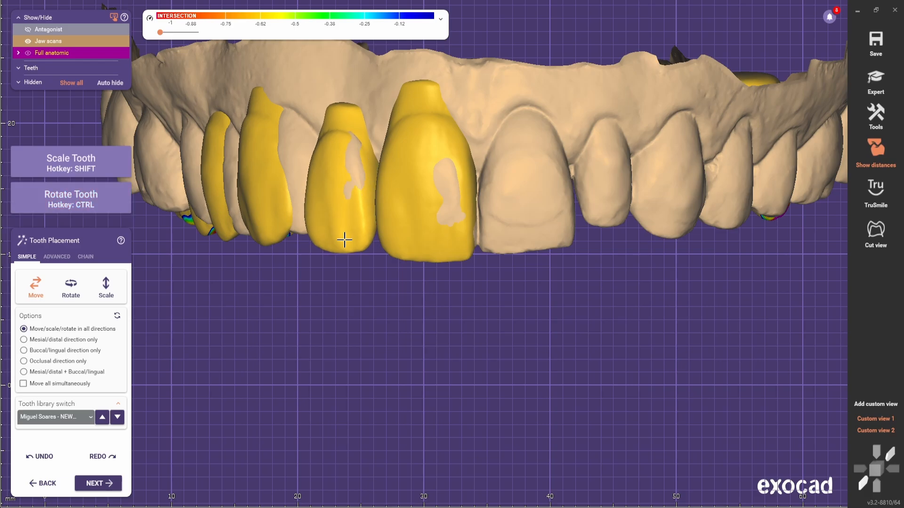
{"action": "left_click_drag", "start_coordinate": [344, 240], "coordinate": [345, 252], "text": "ctrl"}
{"action": "scroll", "coordinate": [345, 254], "scroll_direction": "down", "scroll_amount": 2}
{"action": "right_click_drag", "start_coordinate": [345, 253], "coordinate": [381, 316]}
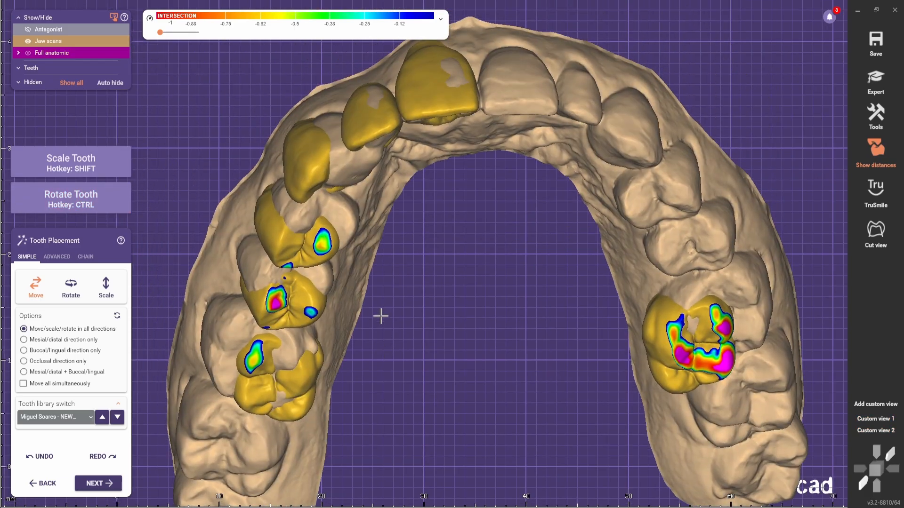
Reshape library tooth 12 from the buccal side and compare its fit with the scanned lateral incisor in the occlusal view.
{"action": "scroll", "coordinate": [382, 313], "scroll_direction": "up", "scroll_amount": 2}
{"action": "right_click_drag", "start_coordinate": [417, 246], "coordinate": [411, 236]}
{"action": "scroll", "coordinate": [424, 186], "scroll_direction": "up", "scroll_amount": 2}
{"action": "scroll", "coordinate": [414, 151], "scroll_direction": "up", "scroll_amount": 1}
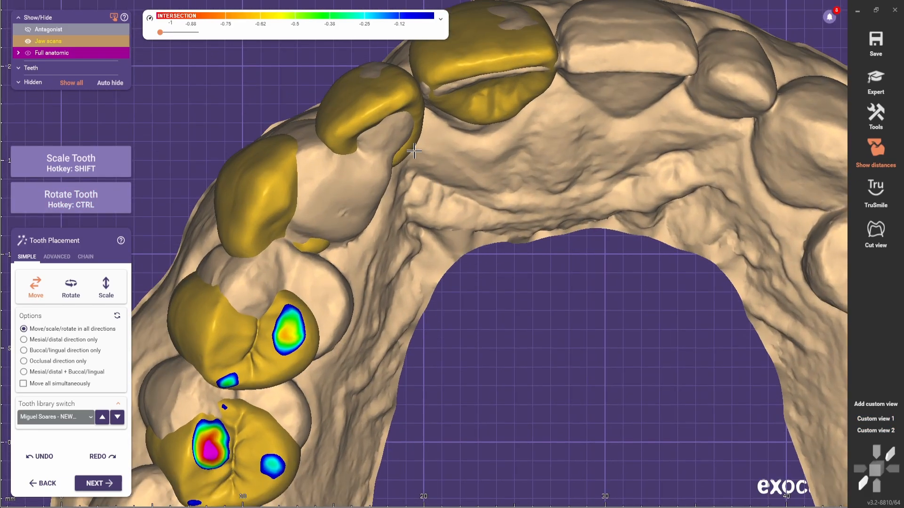
{"action": "scroll", "coordinate": [414, 151], "scroll_direction": "up", "scroll_amount": 1}
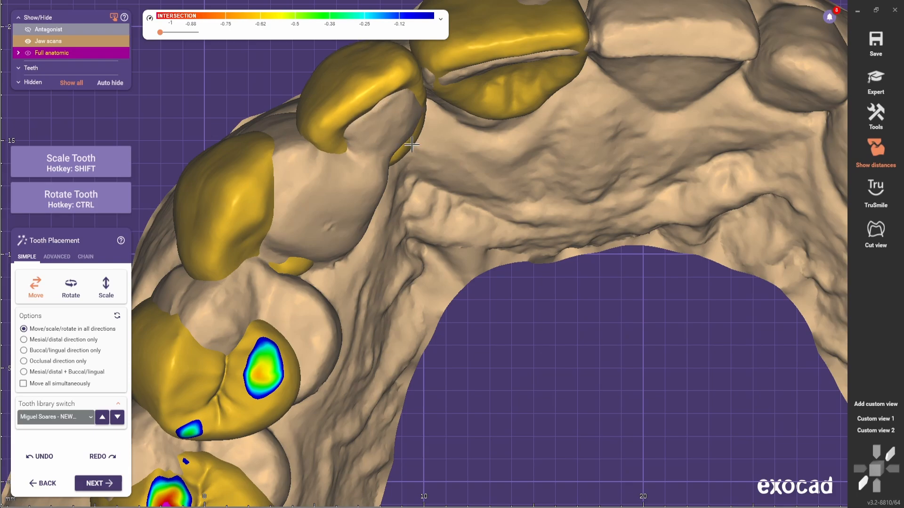
{"action": "scroll", "coordinate": [384, 202], "scroll_direction": "down", "scroll_amount": 1}
{"action": "scroll", "coordinate": [391, 301], "scroll_direction": "down", "scroll_amount": 3}
{"action": "right_click_drag", "start_coordinate": [392, 246], "coordinate": [479, 301]}
{"action": "scroll", "coordinate": [478, 301], "scroll_direction": "up", "scroll_amount": 3}
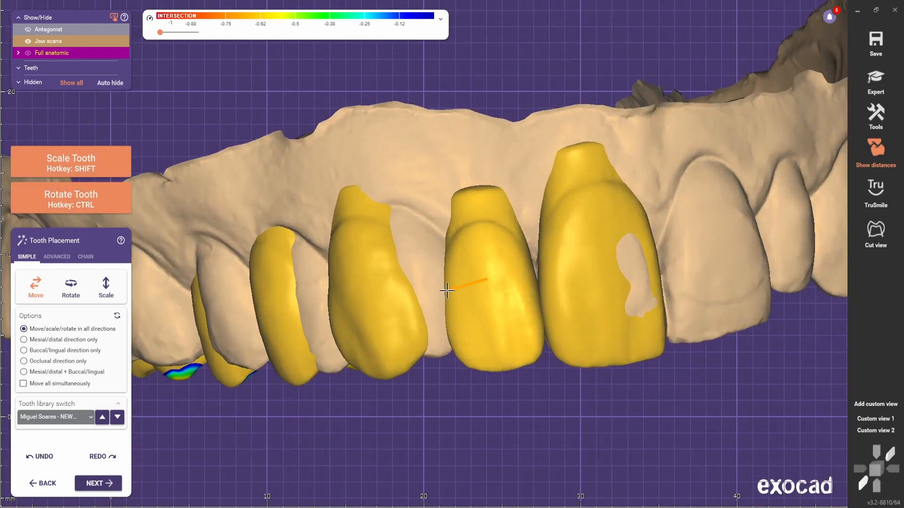
{"action": "scroll", "coordinate": [381, 246], "scroll_direction": "down", "scroll_amount": 3}
{"action": "right_click_drag", "start_coordinate": [382, 246], "coordinate": [467, 202]}
{"action": "scroll", "coordinate": [460, 298], "scroll_direction": "up", "scroll_amount": 2}
{"action": "scroll", "coordinate": [467, 203], "scroll_direction": "up", "scroll_amount": 1}
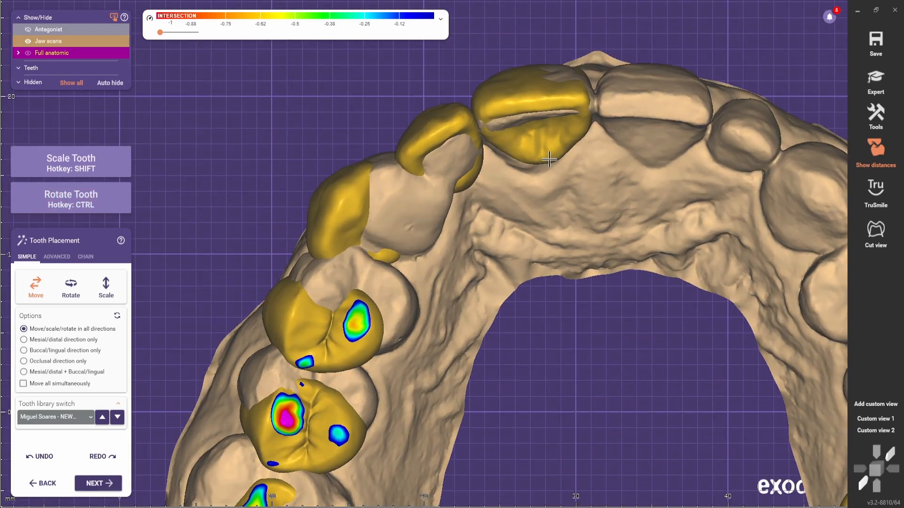
Fit library tooth 13 over the scanned canine by reshaping it in the occlusal, saved front and side views.
{"action": "right_click_drag", "start_coordinate": [549, 160], "coordinate": [356, 196]}
{"action": "scroll", "coordinate": [356, 197], "scroll_direction": "up", "scroll_amount": 2}
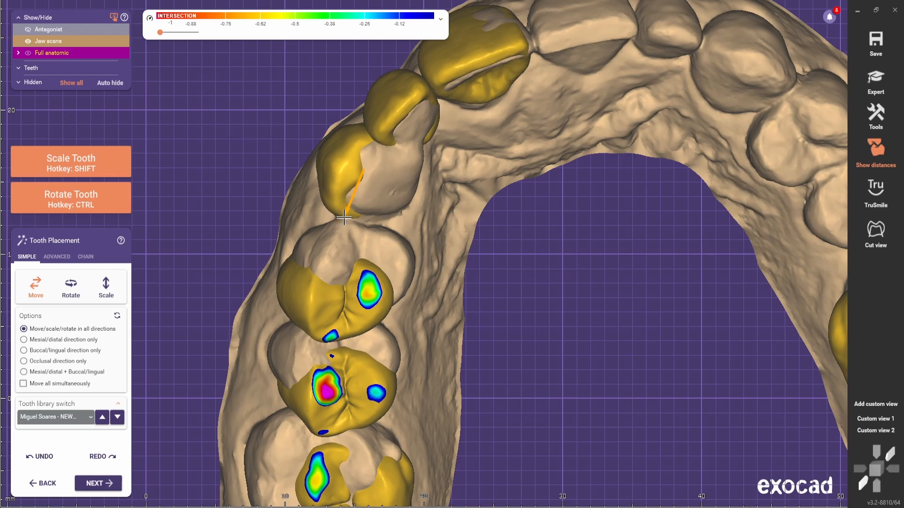
{"action": "left_click", "coordinate": [867, 420]}
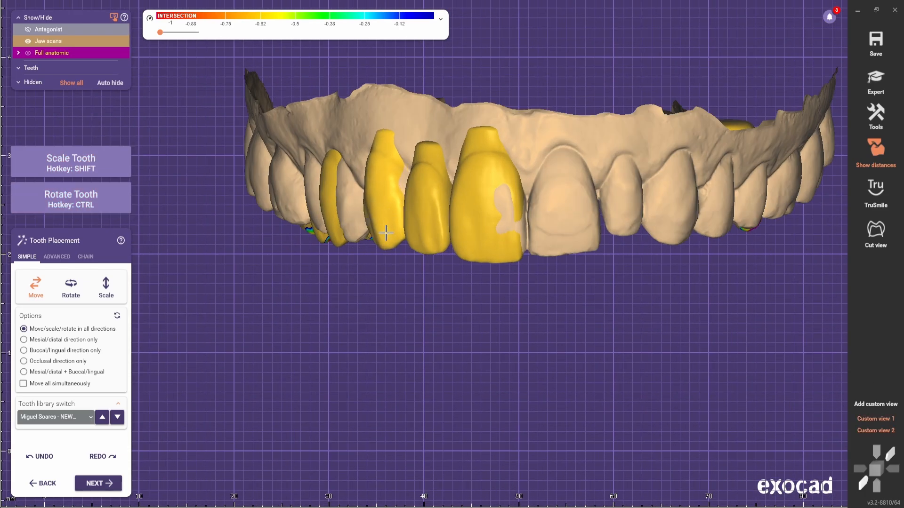
{"action": "scroll", "coordinate": [598, 234], "scroll_direction": "up", "scroll_amount": 5}
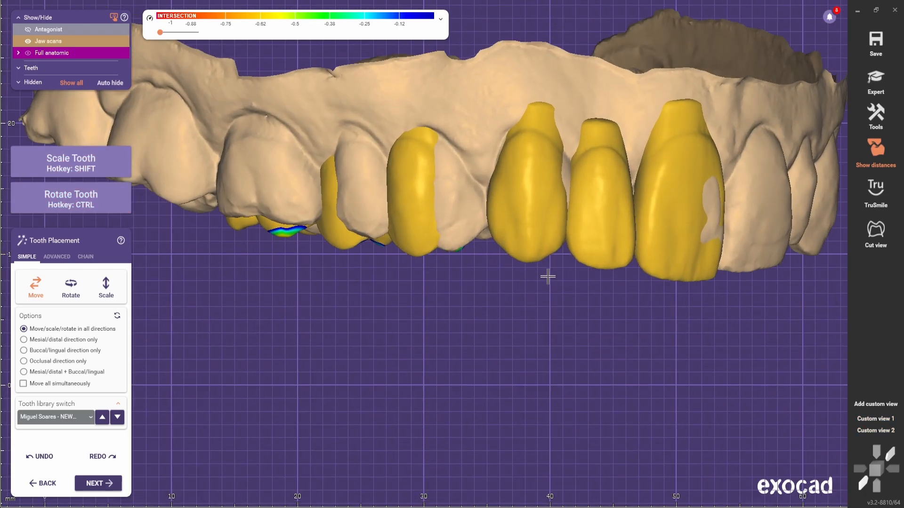
{"action": "scroll", "coordinate": [519, 254], "scroll_direction": "down", "scroll_amount": 3, "text": "ctrl+shift"}
{"action": "left_click_drag", "start_coordinate": [519, 254], "coordinate": [517, 242], "text": "ctrl+shift"}
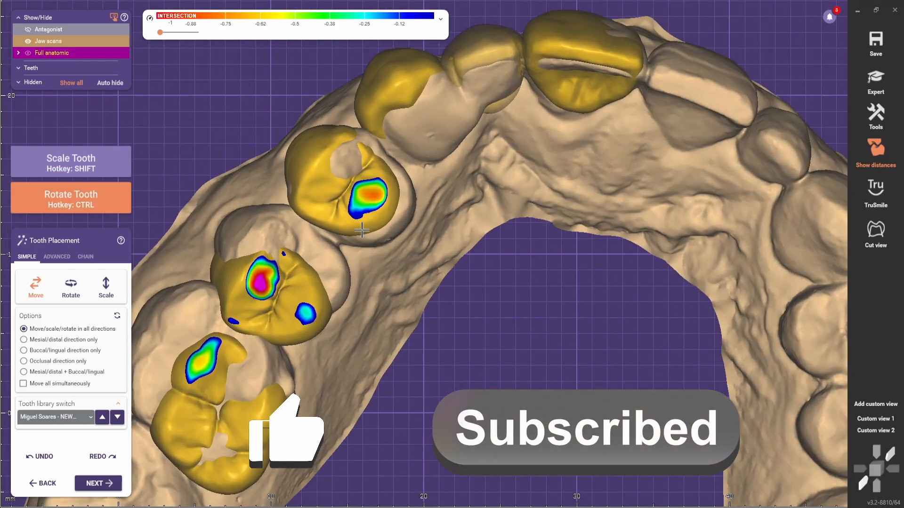
Move and rotate tooth 15 and shift tooth 16 onto the matching scanned teeth in the occlusal view.
{"action": "left_click_drag", "start_coordinate": [265, 289], "coordinate": [264, 252]}
{"action": "left_click_drag", "start_coordinate": [264, 252], "coordinate": [262, 235], "text": "ctrl"}
{"action": "left_click_drag", "start_coordinate": [241, 426], "coordinate": [209, 370]}
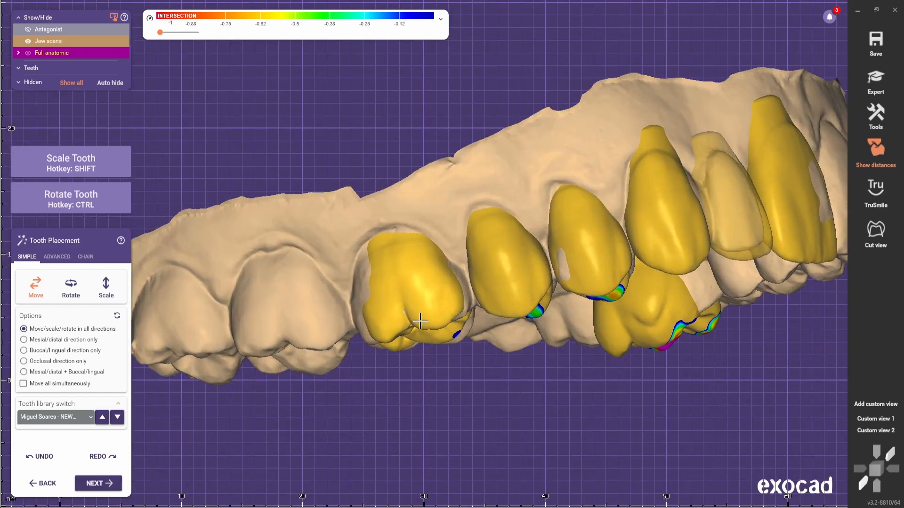
Enlarge and reposition tooth 16 over the scanned first molar from the buccal side and nudge neighbouring tooth 15.
{"action": "left_click_drag", "start_coordinate": [410, 274], "coordinate": [430, 326], "text": "shift"}
{"action": "left_click_drag", "start_coordinate": [398, 303], "coordinate": [393, 305]}
{"action": "left_click_drag", "start_coordinate": [453, 317], "coordinate": [451, 317], "text": "shift"}
{"action": "left_click_drag", "start_coordinate": [516, 292], "coordinate": [524, 313]}
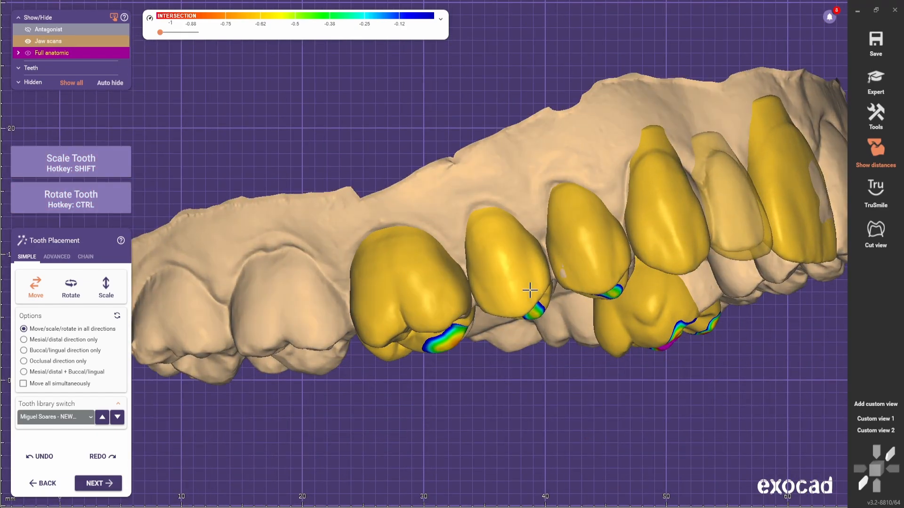
Recall the saved custom front view and tilt the posterior library teeth of the first quadrant.
{"action": "left_click", "coordinate": [874, 418]}
{"action": "left_click", "coordinate": [876, 430]}
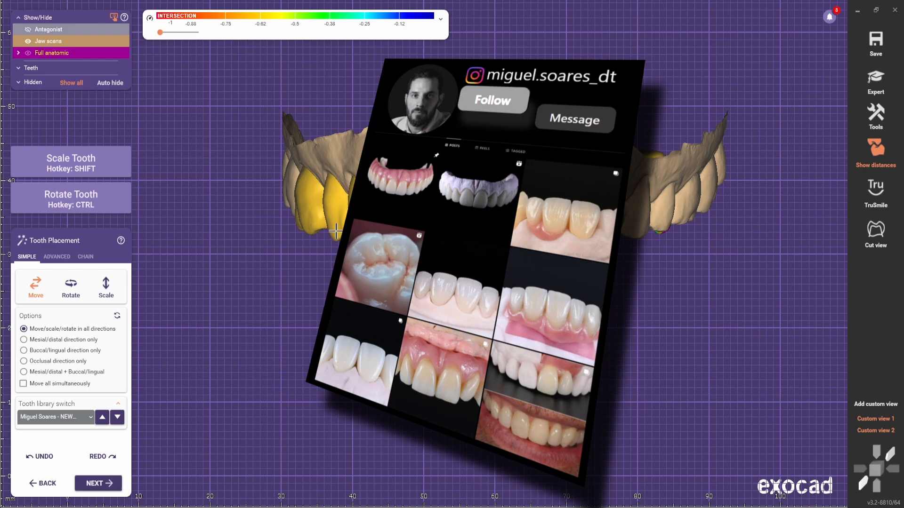
{"action": "key", "text": "ctrl"}
{"action": "left_click_drag", "start_coordinate": [319, 220], "coordinate": [340, 217], "text": "ctrl"}
{"action": "key", "text": "shift"}
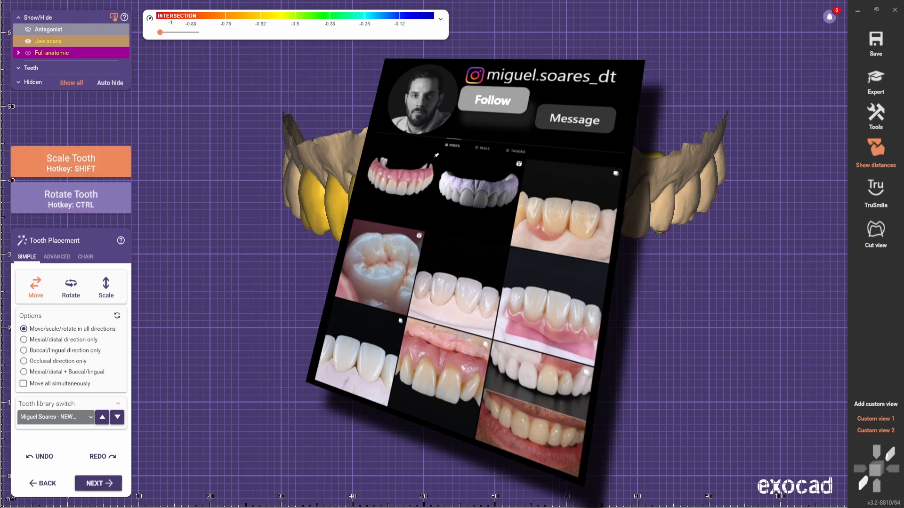
Rotate tooth 15 and adjust the size of tooth 16 from the buccal side to cover the scanned teeth.
{"action": "middle_click_drag", "start_coordinate": [361, 240], "coordinate": [291, 233]}
{"action": "scroll", "coordinate": [291, 233], "scroll_direction": "up", "scroll_amount": 3}
{"action": "key", "text": "ctrl"}
{"action": "right_click_drag", "start_coordinate": [291, 233], "coordinate": [339, 294]}
{"action": "scroll", "coordinate": [401, 254], "scroll_direction": "up", "scroll_amount": 2}
{"action": "key", "text": "ctrl"}
{"action": "left_click_drag", "start_coordinate": [425, 250], "coordinate": [419, 244], "text": "ctrl"}
{"action": "key", "text": "ctrl+shift"}
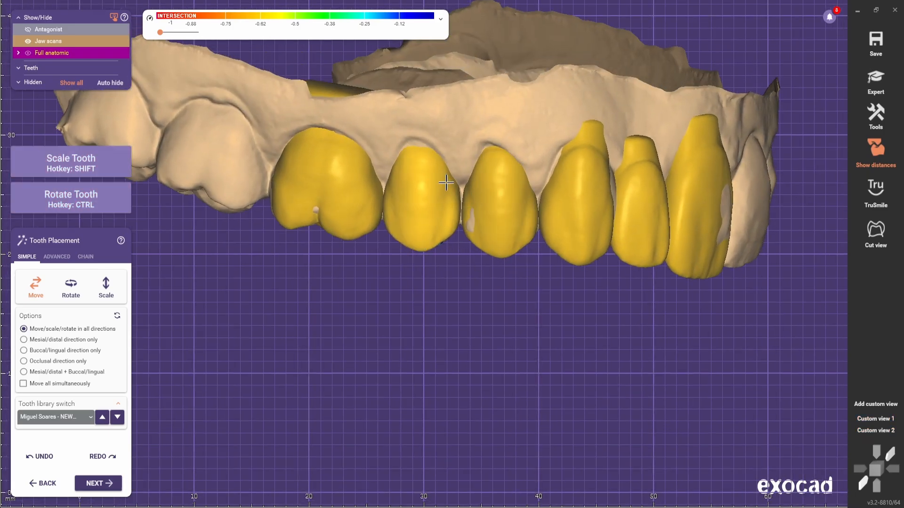
{"action": "left_click_drag", "start_coordinate": [329, 223], "coordinate": [349, 227], "text": "ctrl"}
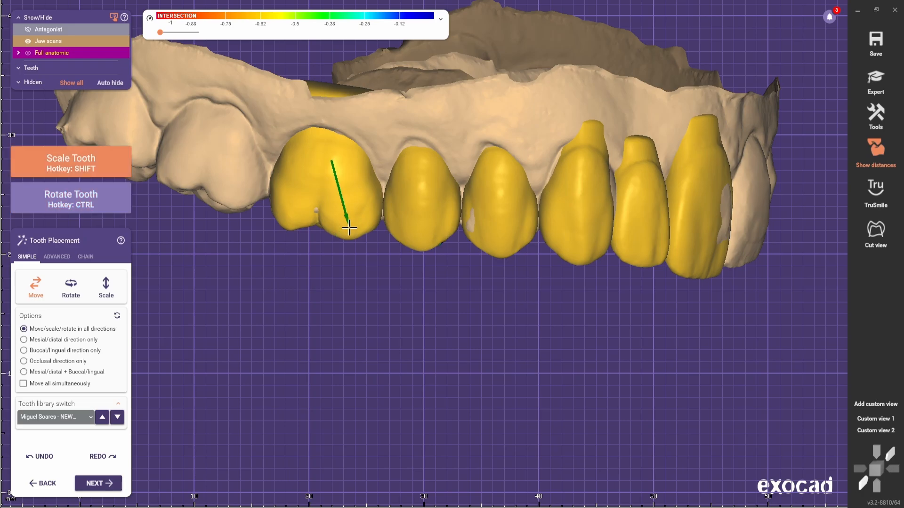
Rotate tooth 13 and fine-tune the shape of tooth 11 from the front.
{"action": "scroll", "coordinate": [355, 262], "scroll_direction": "down", "scroll_amount": 3}
{"action": "right_click_drag", "start_coordinate": [419, 314], "coordinate": [438, 303]}
{"action": "scroll", "coordinate": [433, 301], "scroll_direction": "up", "scroll_amount": 3}
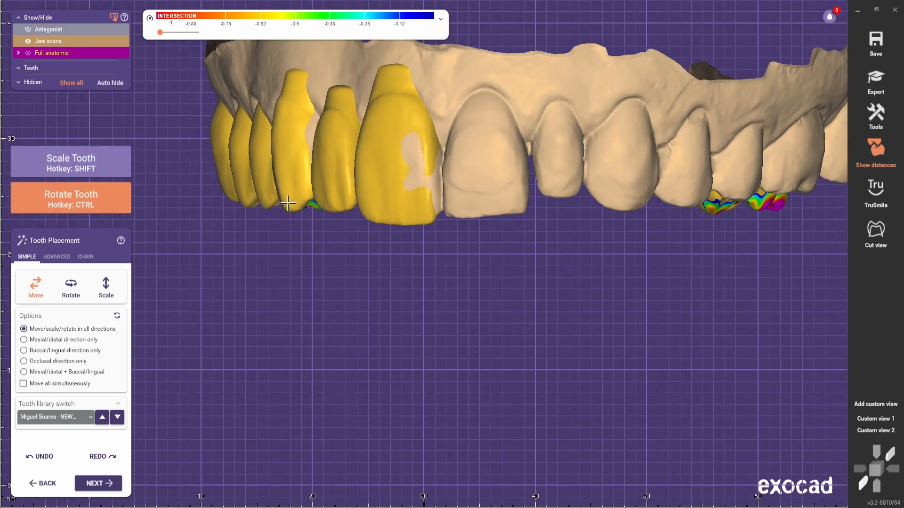
{"action": "scroll", "coordinate": [406, 268], "scroll_direction": "down", "scroll_amount": 3}
{"action": "right_click_drag", "start_coordinate": [408, 270], "coordinate": [422, 281]}
{"action": "scroll", "coordinate": [423, 280], "scroll_direction": "up", "scroll_amount": 2}
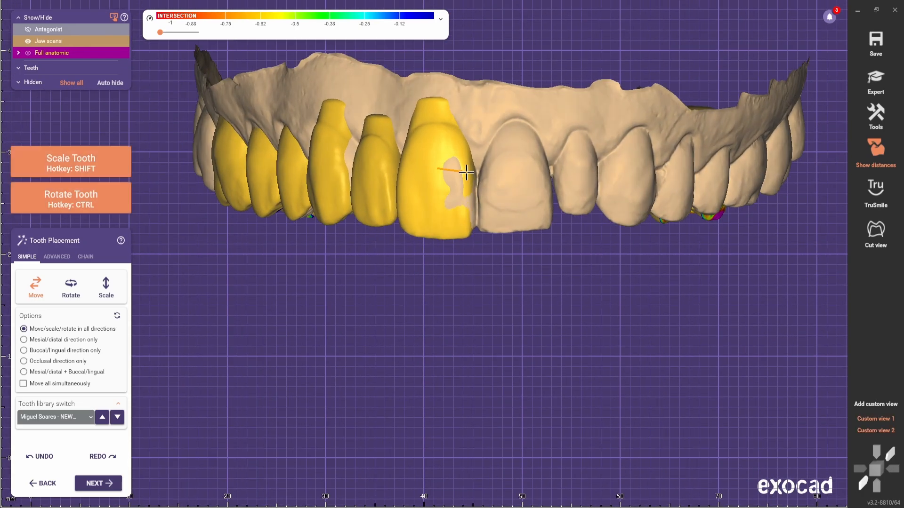
Adjust tooth 15 and extend tooth 16 in the occlusal view to match the scanned posterior teeth.
{"action": "right_click_drag", "start_coordinate": [448, 228], "coordinate": [373, 262]}
{"action": "scroll", "coordinate": [365, 280], "scroll_direction": "up", "scroll_amount": 4}
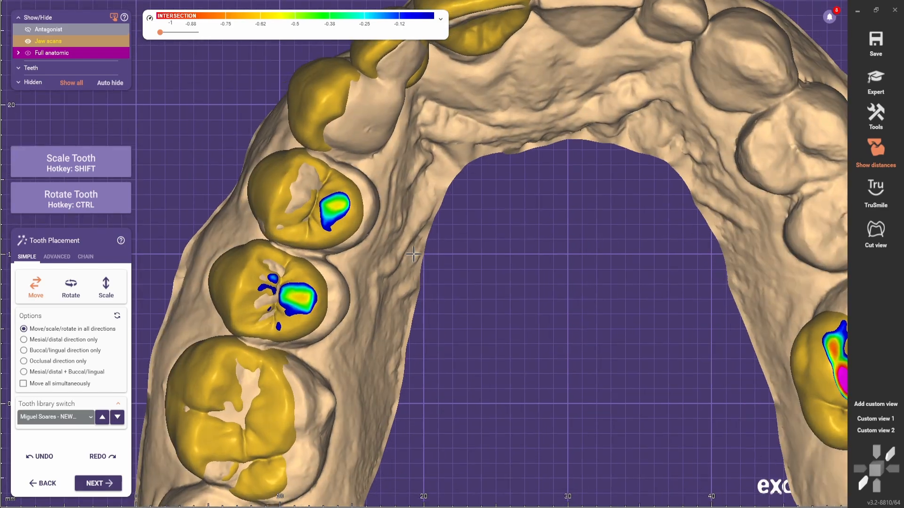
{"action": "left_click_drag", "start_coordinate": [293, 274], "coordinate": [296, 276]}
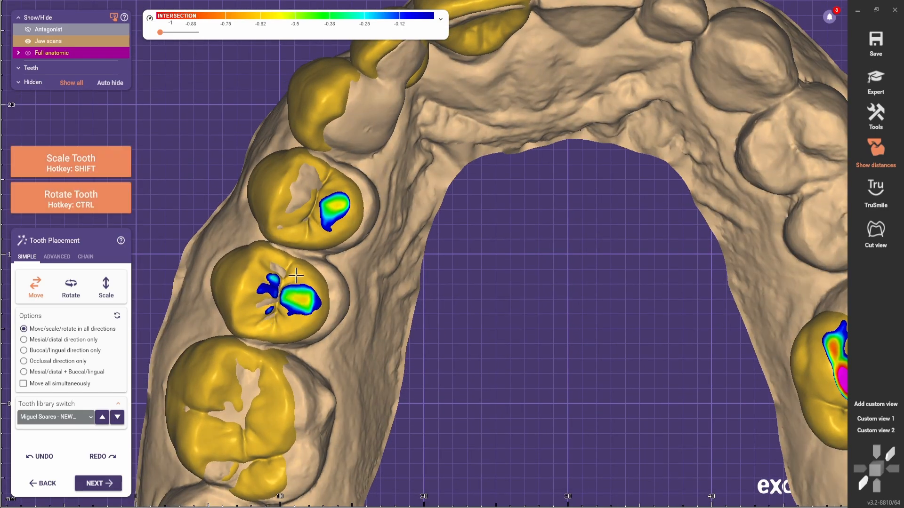
{"action": "middle_click_drag", "start_coordinate": [322, 279], "coordinate": [383, 179]}
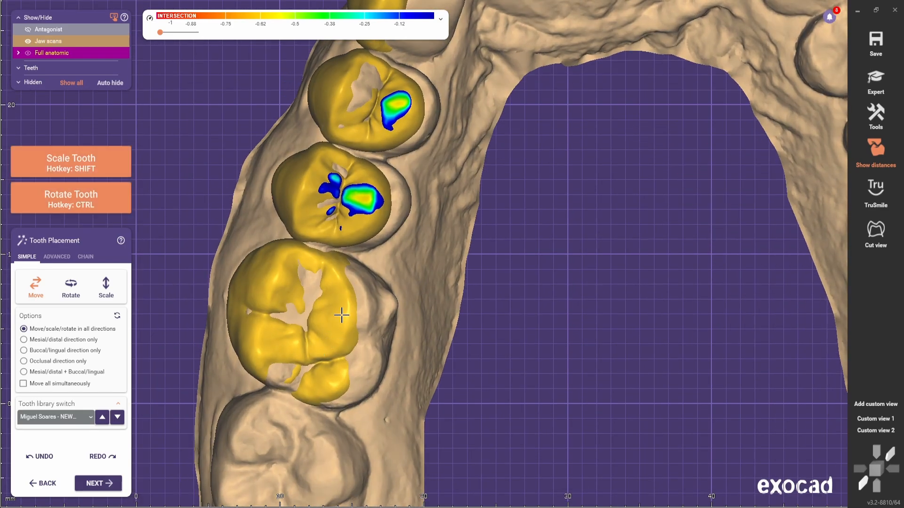
{"action": "left_click_drag", "start_coordinate": [342, 314], "coordinate": [345, 347]}
Extend teeth 15 and 14 palatally in the occlusal view to cover the scanned premolars.
{"action": "scroll", "coordinate": [345, 347], "scroll_direction": "down", "scroll_amount": 2}
{"action": "right_click_drag", "start_coordinate": [345, 347], "coordinate": [403, 324]}
{"action": "scroll", "coordinate": [396, 292], "scroll_direction": "up", "scroll_amount": 2}
{"action": "right_click_drag", "start_coordinate": [367, 240], "coordinate": [382, 274]}
{"action": "left_click_drag", "start_coordinate": [383, 274], "coordinate": [396, 279]}
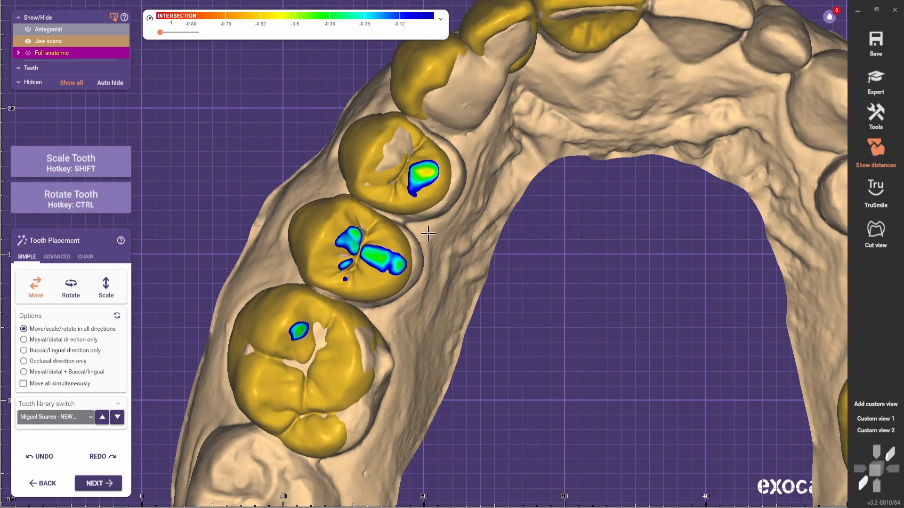
{"action": "left_click_drag", "start_coordinate": [429, 194], "coordinate": [442, 200], "text": "ctrl+shift"}
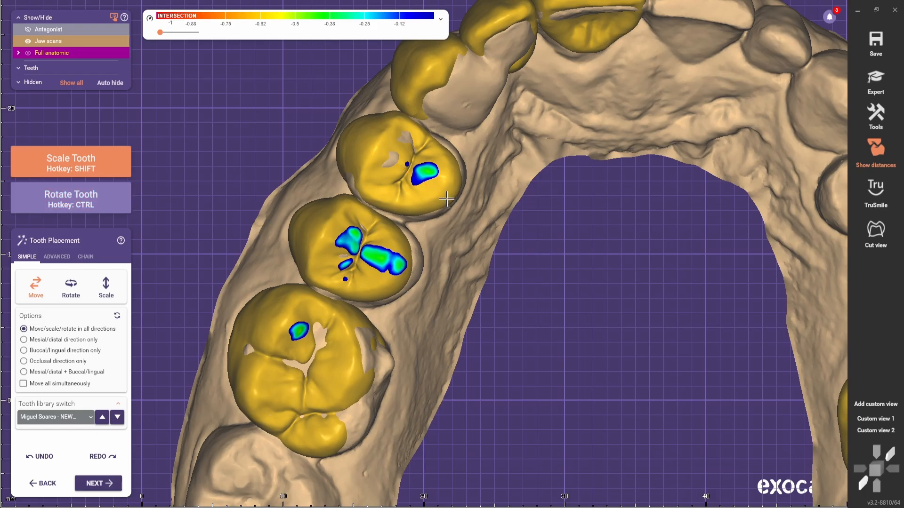
Scale teeth 14 and 15 palatally in the occlusal view to cover more of the scanned premolars.
{"action": "right_click_drag", "start_coordinate": [439, 197], "coordinate": [430, 245]}
{"action": "left_click_drag", "start_coordinate": [420, 181], "coordinate": [439, 210], "text": "shift"}
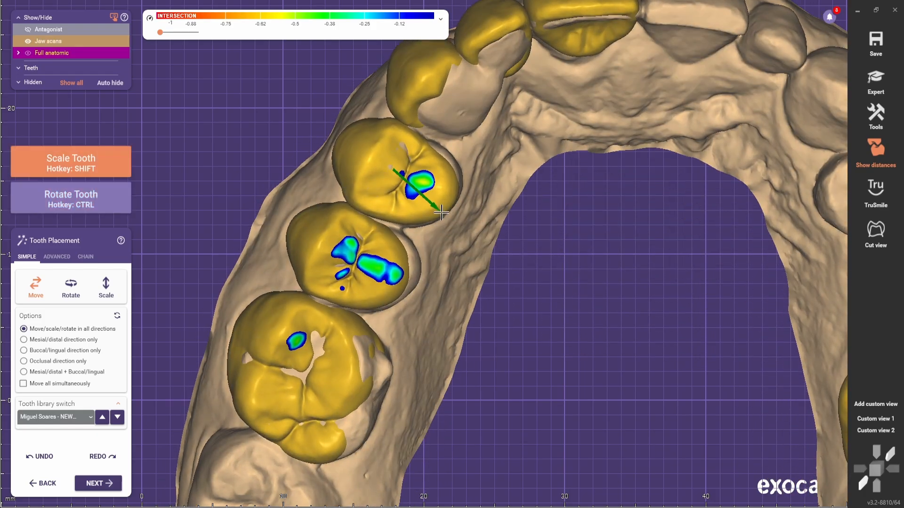
{"action": "left_click_drag", "start_coordinate": [385, 289], "coordinate": [391, 293], "text": "shift"}
{"action": "right_click_drag", "start_coordinate": [391, 294], "coordinate": [378, 250]}
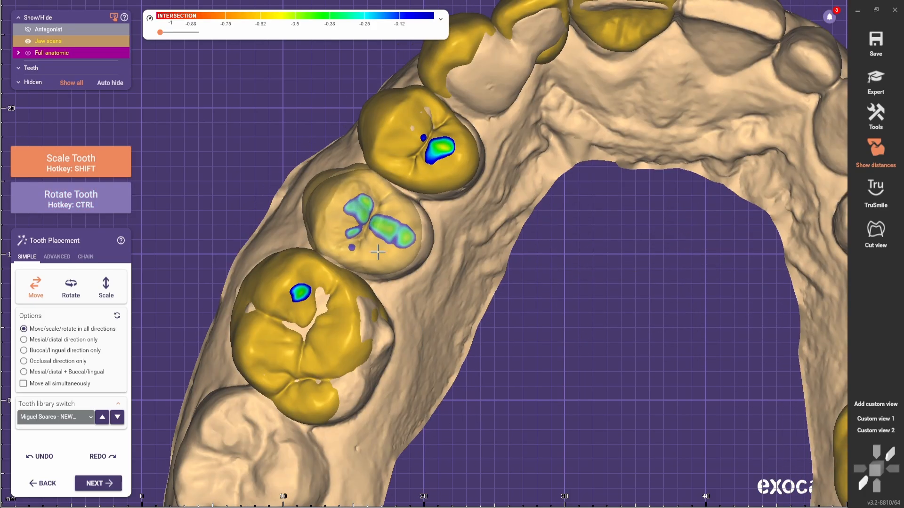
{"action": "left_click_drag", "start_coordinate": [378, 251], "coordinate": [384, 274], "text": "shift"}
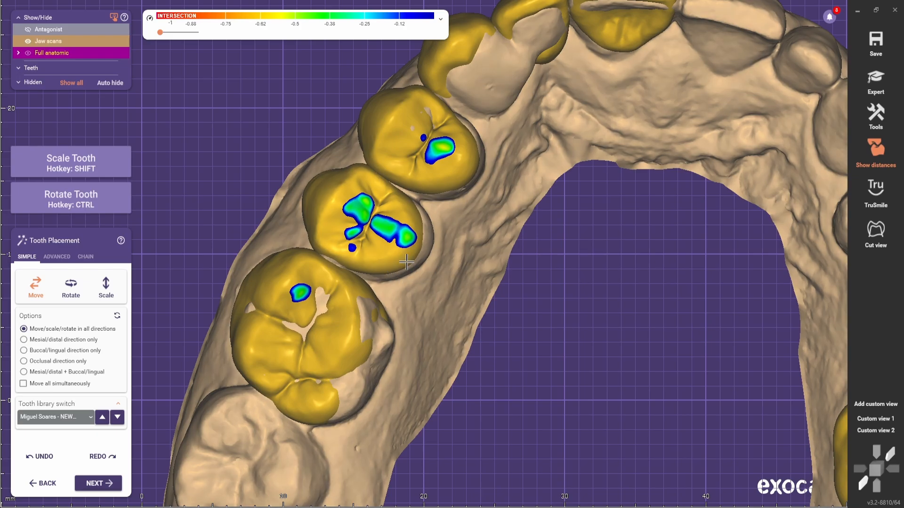
{"action": "key", "text": "shift"}
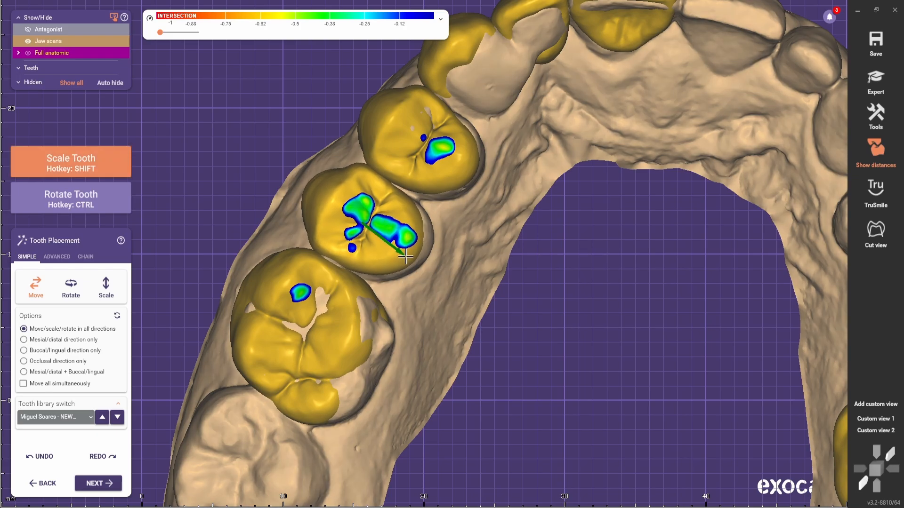
Rotate tooth 15 and adjust the size of tooth 16 in the occlusal view to match the scan.
{"action": "right_click_drag", "start_coordinate": [406, 257], "coordinate": [394, 255]}
{"action": "left_click_drag", "start_coordinate": [394, 254], "coordinate": [396, 241], "text": "ctrl"}
{"action": "right_click_drag", "start_coordinate": [396, 241], "coordinate": [401, 231]}
{"action": "left_click_drag", "start_coordinate": [367, 306], "coordinate": [371, 324], "text": "shift"}
{"action": "scroll", "coordinate": [363, 329], "scroll_direction": "down", "scroll_amount": 3}
{"action": "right_click_drag", "start_coordinate": [337, 348], "coordinate": [327, 336]}
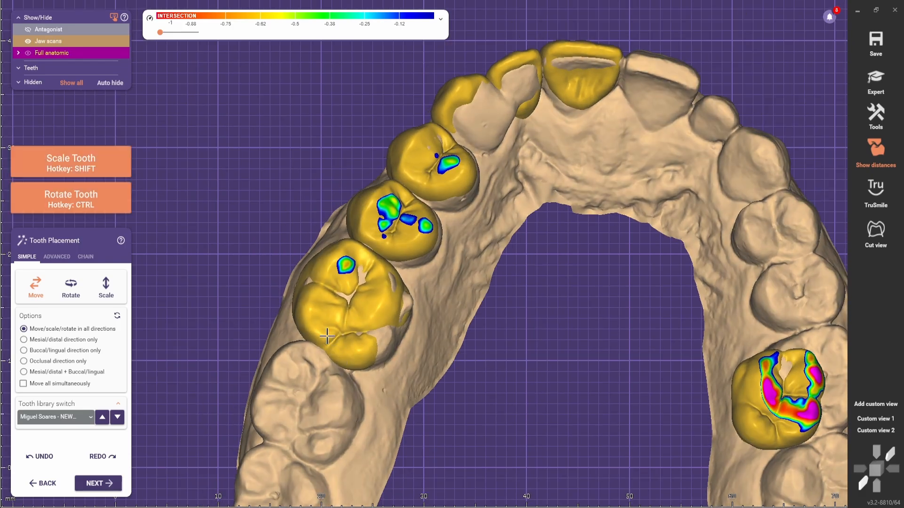
Return to the saved front view, switch to expert mode and open Free-Forming for the anatomic teeth.
{"action": "left_click", "coordinate": [875, 419]}
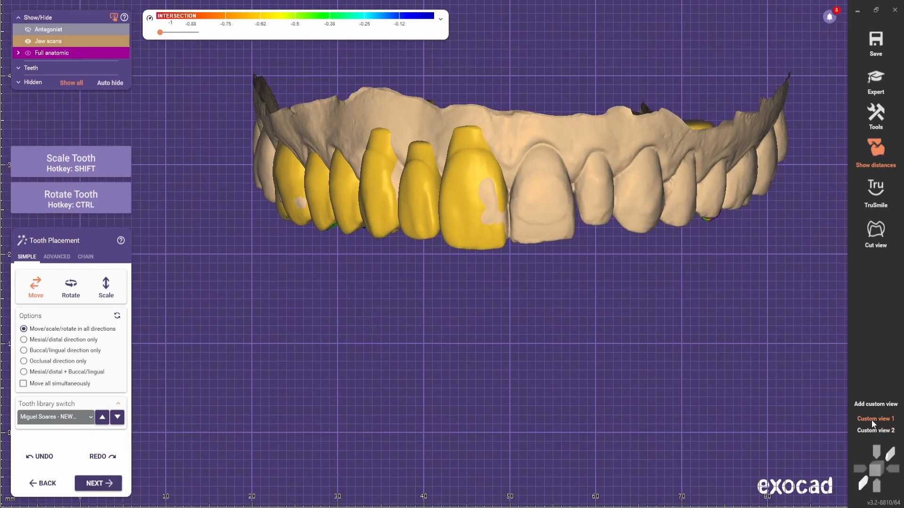
{"action": "left_click", "coordinate": [874, 429]}
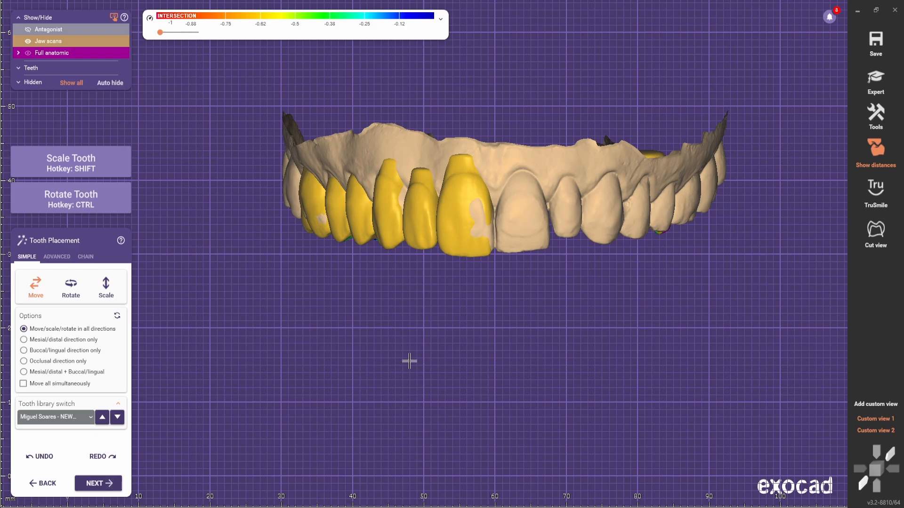
{"action": "left_click", "coordinate": [875, 85]}
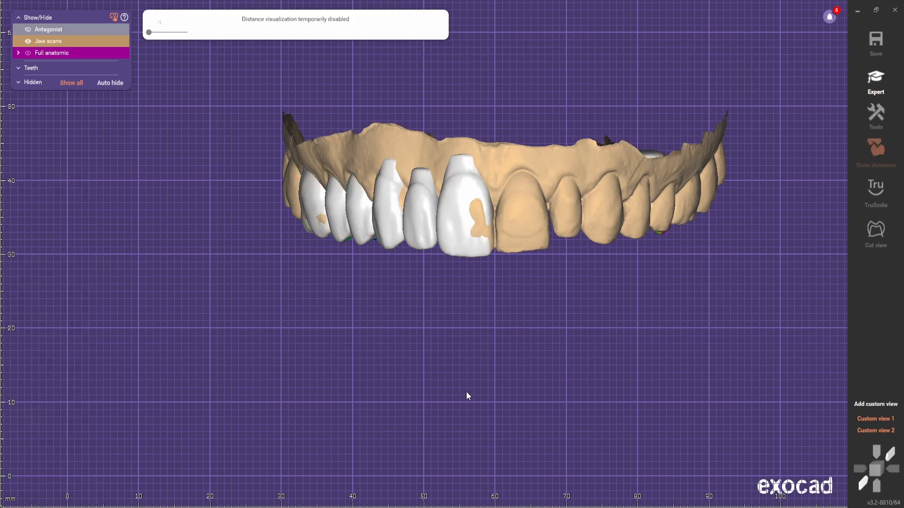
{"action": "right_click", "coordinate": [307, 306]}
{"action": "left_click", "coordinate": [346, 77]}
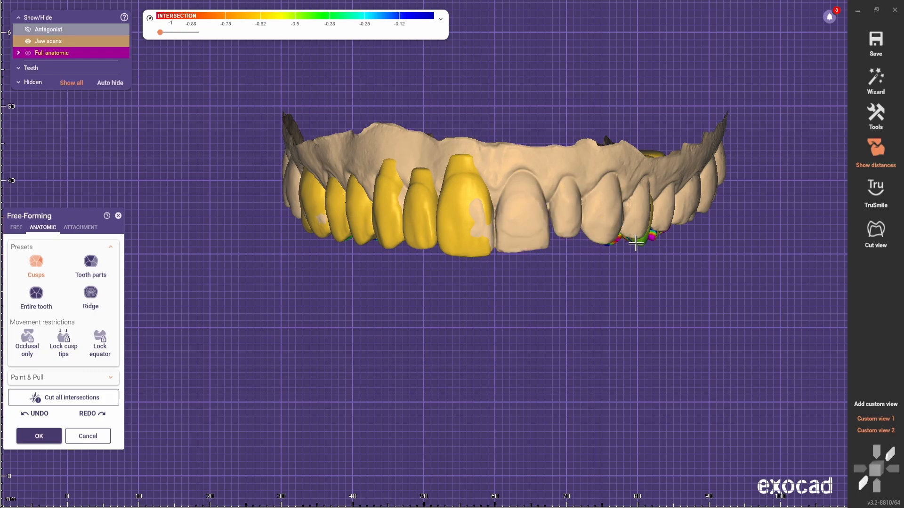
Add material to the facial surface of tooth 11 with the freehand brush to cover the exposed scan.
{"action": "scroll", "coordinate": [533, 232], "scroll_direction": "up", "scroll_amount": 5}
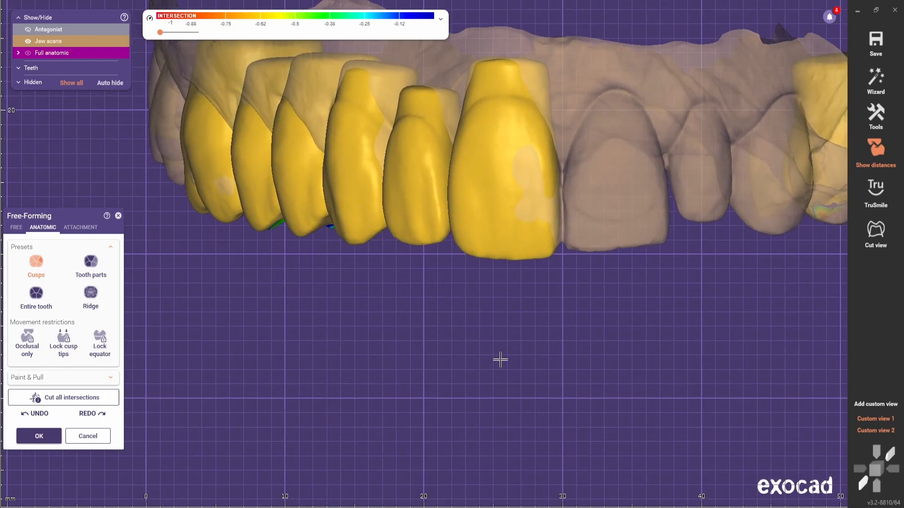
{"action": "middle_click_drag", "start_coordinate": [501, 360], "coordinate": [363, 355]}
{"action": "left_click", "coordinate": [878, 419]}
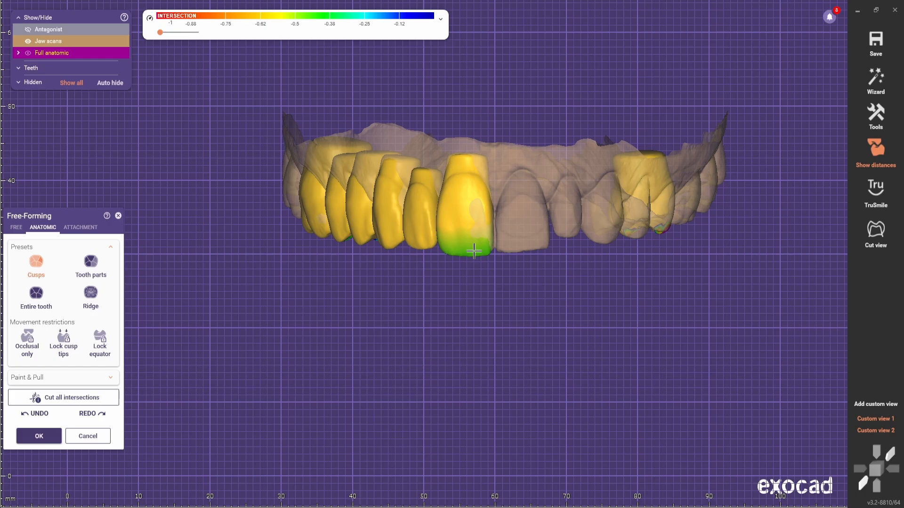
{"action": "scroll", "coordinate": [472, 292], "scroll_direction": "up", "scroll_amount": 5}
{"action": "left_click", "coordinate": [90, 297]}
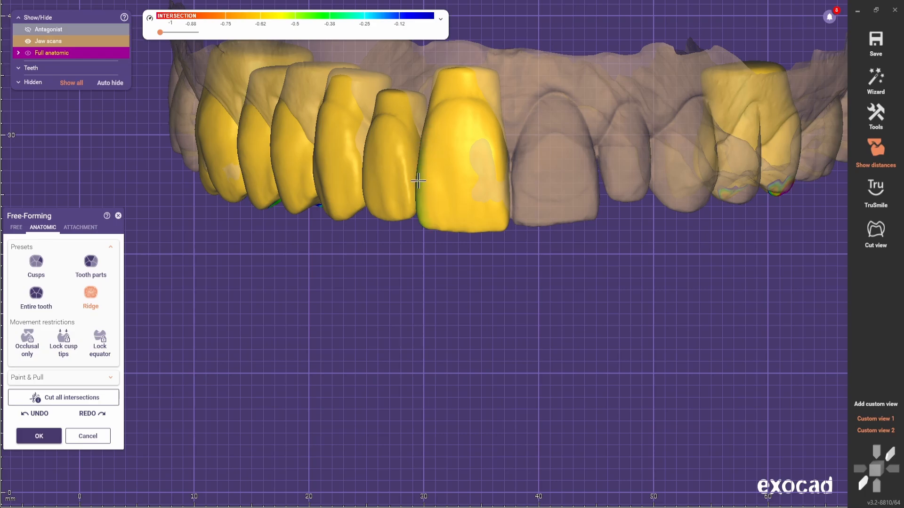
{"action": "left_click", "coordinate": [16, 227]}
{"action": "mouse_move", "coordinate": [483, 165]}
{"action": "left_mouse_down"}
{"action": "mouse_move", "coordinate": [489, 193]}
{"action": "mouse_move", "coordinate": [478, 166]}
{"action": "left_mouse_up"}
{"action": "scroll", "coordinate": [478, 170], "scroll_direction": "down", "scroll_amount": 4, "text": "shift"}
{"action": "middle_click_drag", "start_coordinate": [488, 342], "coordinate": [393, 369]}
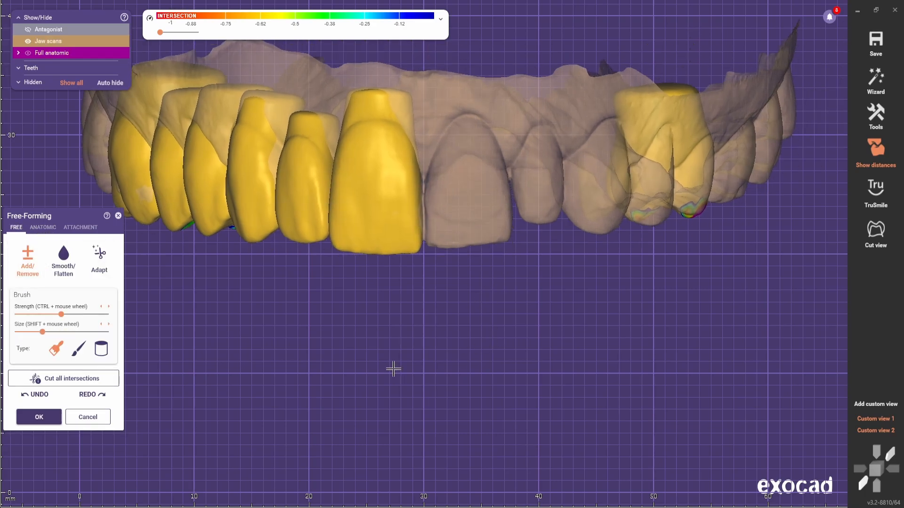
Adjust the incisal edge of tooth 11 with the anatomic Cusps preset in the saved front view.
{"action": "left_click", "coordinate": [875, 425]}
{"action": "left_click", "coordinate": [43, 228]}
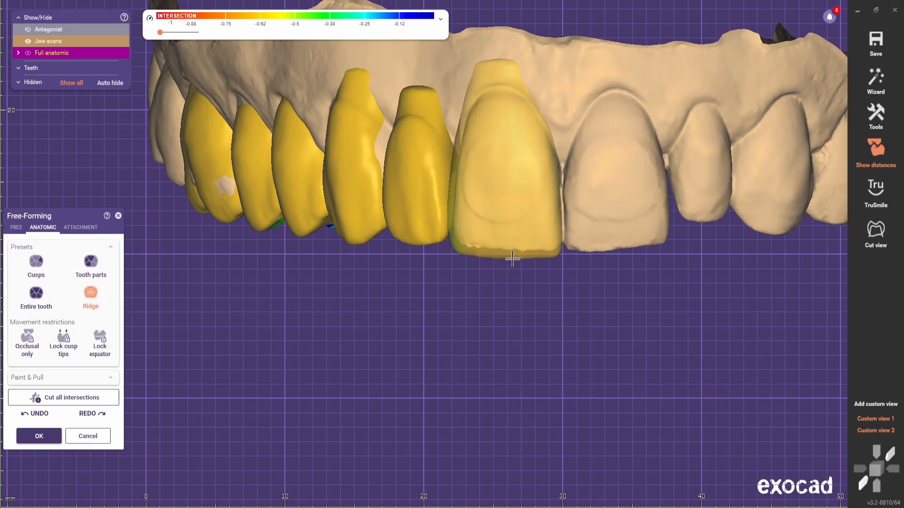
{"action": "left_click", "coordinate": [36, 266]}
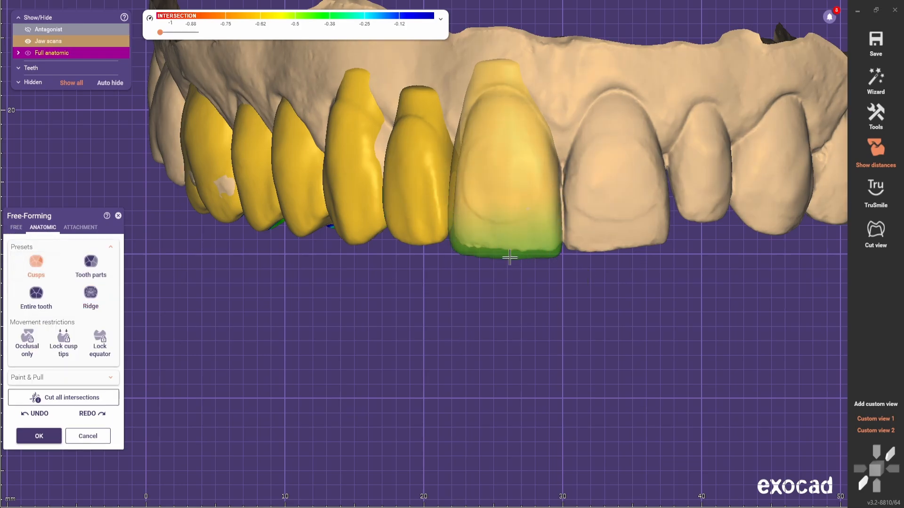
{"action": "left_click_drag", "start_coordinate": [511, 254], "coordinate": [509, 264]}
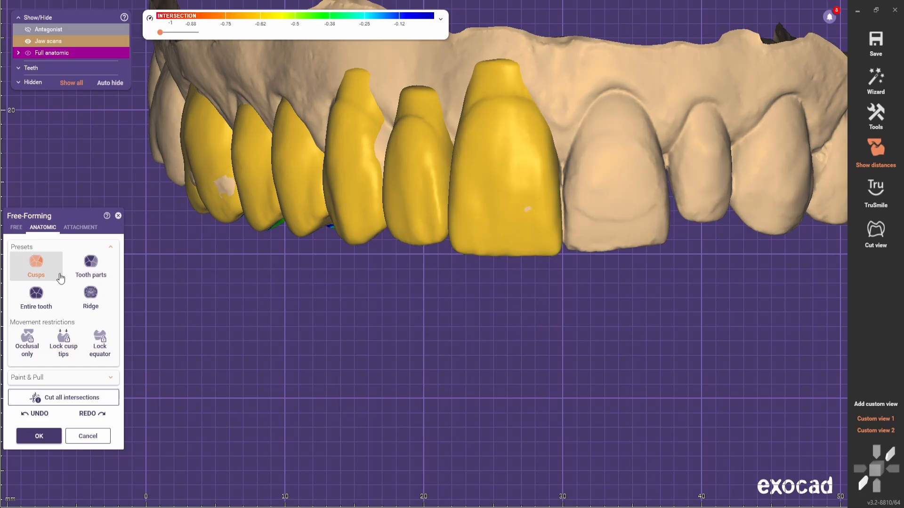
Smooth the cervical neck of tooth 11 along the gum line with a small Smooth/Flatten brush.
{"action": "left_click", "coordinate": [16, 228]}
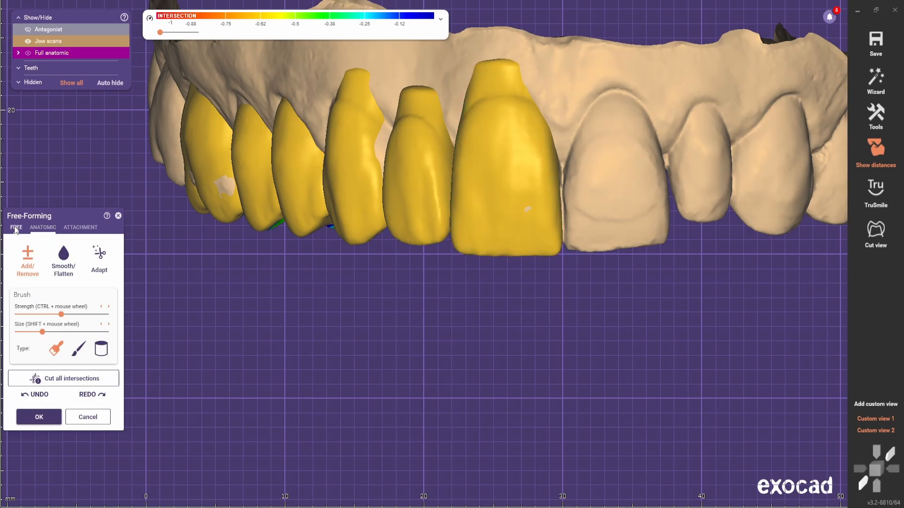
{"action": "left_click", "coordinate": [64, 256]}
{"action": "scroll", "coordinate": [544, 248], "scroll_direction": "down", "scroll_amount": 5, "text": "shift"}
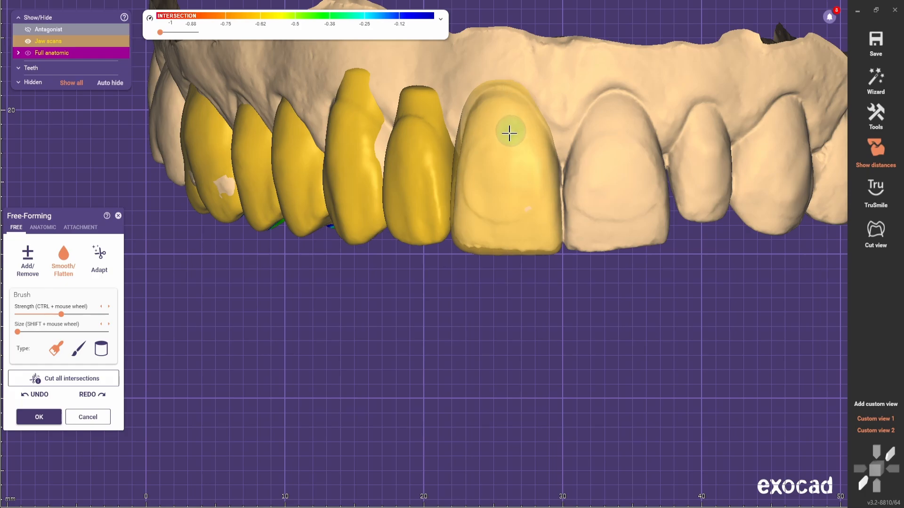
{"action": "left_click_drag", "start_coordinate": [509, 133], "coordinate": [509, 168]}
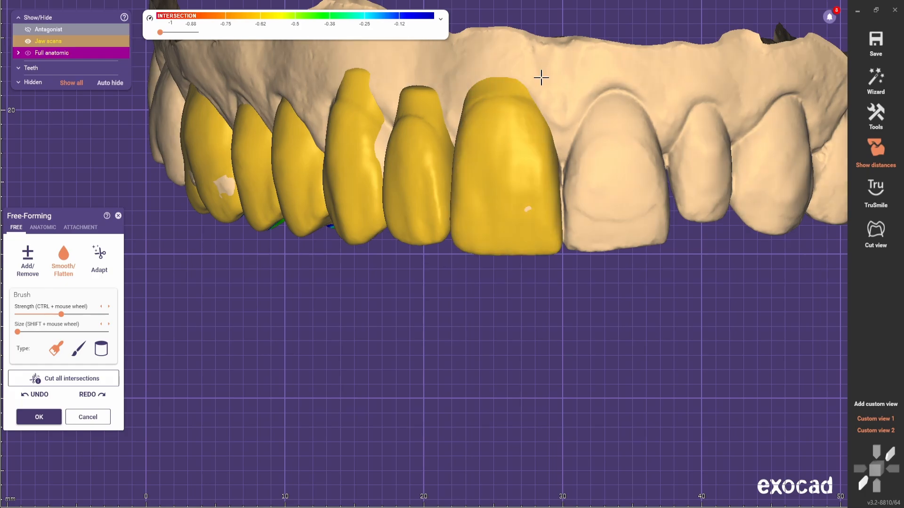
{"action": "scroll", "coordinate": [541, 77], "scroll_direction": "up", "scroll_amount": 2}
{"action": "scroll", "coordinate": [443, 92], "scroll_direction": "up", "scroll_amount": 2, "text": "shift"}
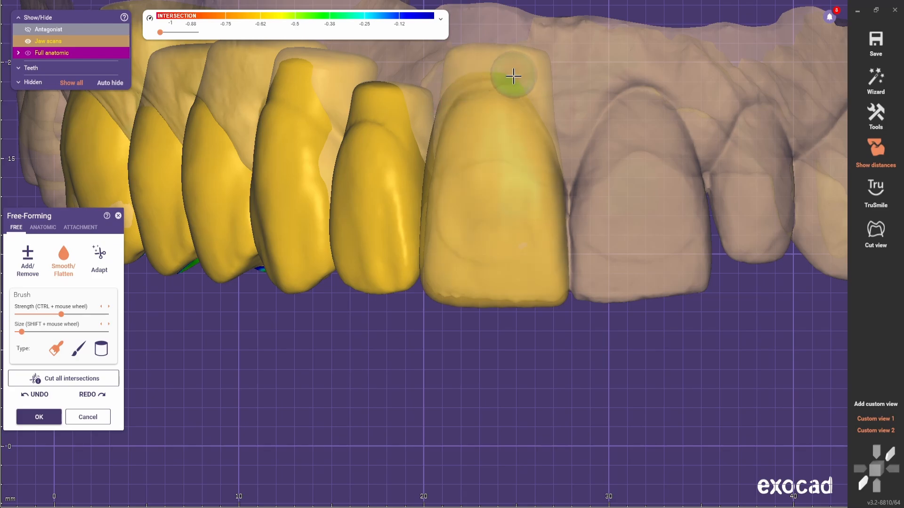
Reshape the facial and distal cervical contour of tooth 11 with the anatomic free-forming presets.
{"action": "left_click", "coordinate": [43, 227]}
{"action": "left_click", "coordinate": [36, 267]}
{"action": "scroll", "coordinate": [545, 204], "scroll_direction": "down", "scroll_amount": 3}
{"action": "mouse_move", "coordinate": [605, 274]}
{"action": "right_mouse_down"}
{"action": "mouse_move", "coordinate": [284, 177]}
{"action": "mouse_move", "coordinate": [292, 282]}
{"action": "mouse_move", "coordinate": [490, 273]}
{"action": "mouse_move", "coordinate": [527, 281]}
{"action": "right_mouse_up"}
{"action": "left_click", "coordinate": [91, 267]}
{"action": "key", "text": "4"}
{"action": "scroll", "coordinate": [288, 166], "scroll_direction": "up", "scroll_amount": 1}
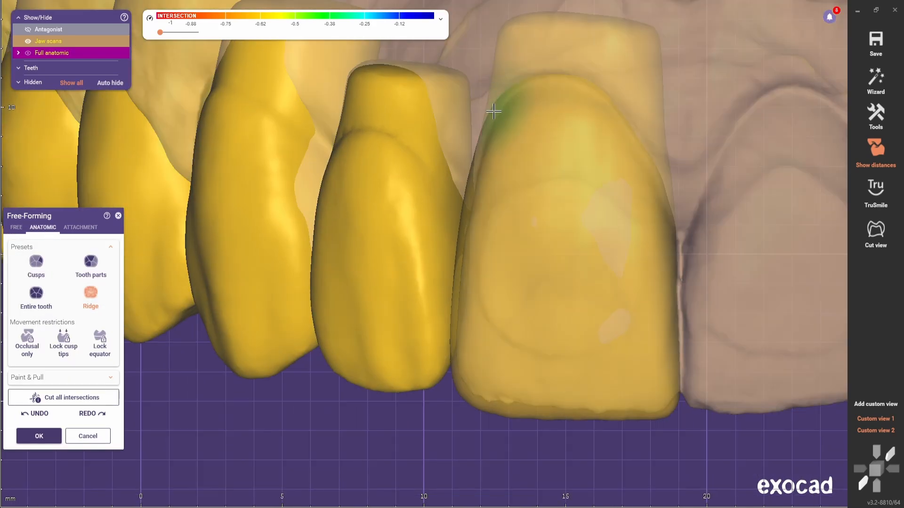
{"action": "right_click_drag", "start_coordinate": [520, 94], "coordinate": [545, 150]}
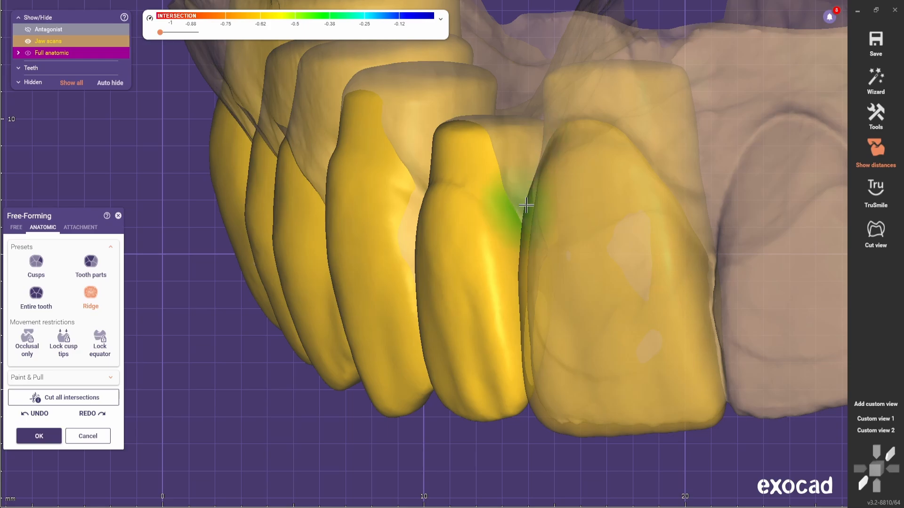
{"action": "right_click_drag", "start_coordinate": [526, 206], "coordinate": [414, 250]}
{"action": "scroll", "coordinate": [490, 141], "scroll_direction": "up", "scroll_amount": 3}
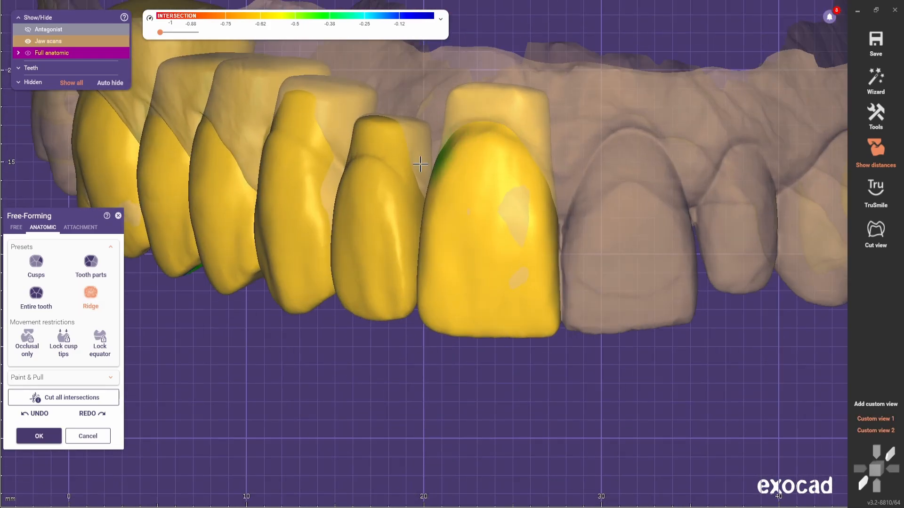
Refine the mesial and distal cervical contours of tooth 11 with the Ridge preset to follow the scanned gum line.
{"action": "left_click", "coordinate": [17, 227]}
{"action": "scroll", "coordinate": [464, 153], "scroll_direction": "up", "scroll_amount": 3}
{"action": "scroll", "coordinate": [479, 186], "scroll_direction": "down", "scroll_amount": 4}
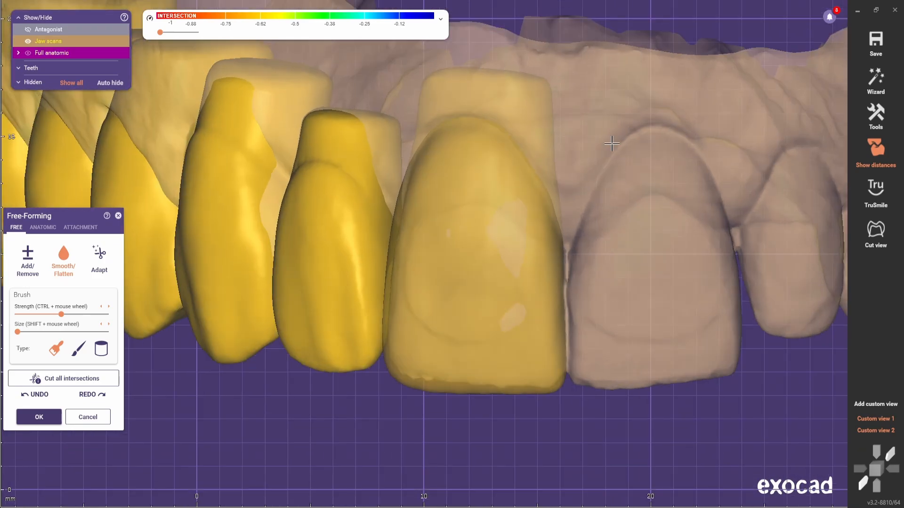
{"action": "right_click_drag", "start_coordinate": [612, 141], "coordinate": [583, 194]}
{"action": "scroll", "coordinate": [393, 162], "scroll_direction": "up", "scroll_amount": 6}
{"action": "left_click", "coordinate": [43, 227]}
{"action": "scroll", "coordinate": [206, 123], "scroll_direction": "up", "scroll_amount": 2}
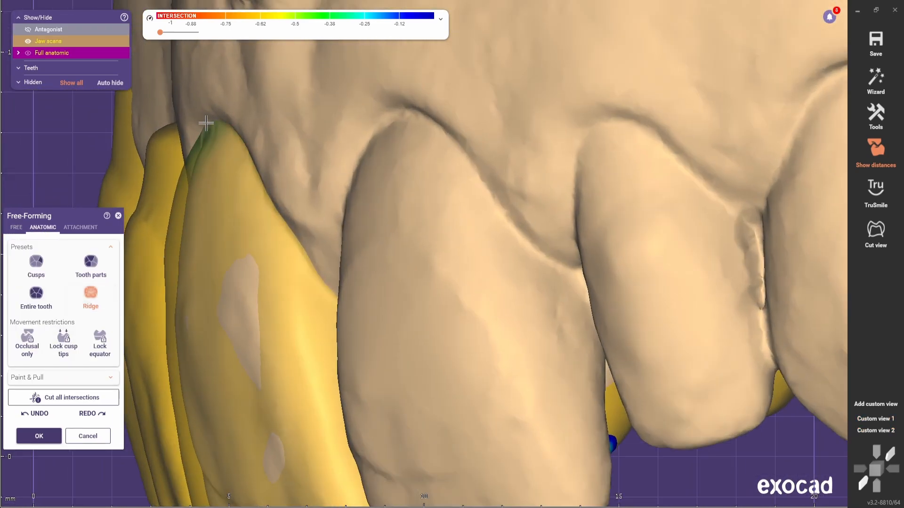
{"action": "right_click_drag", "start_coordinate": [249, 160], "coordinate": [476, 113]}
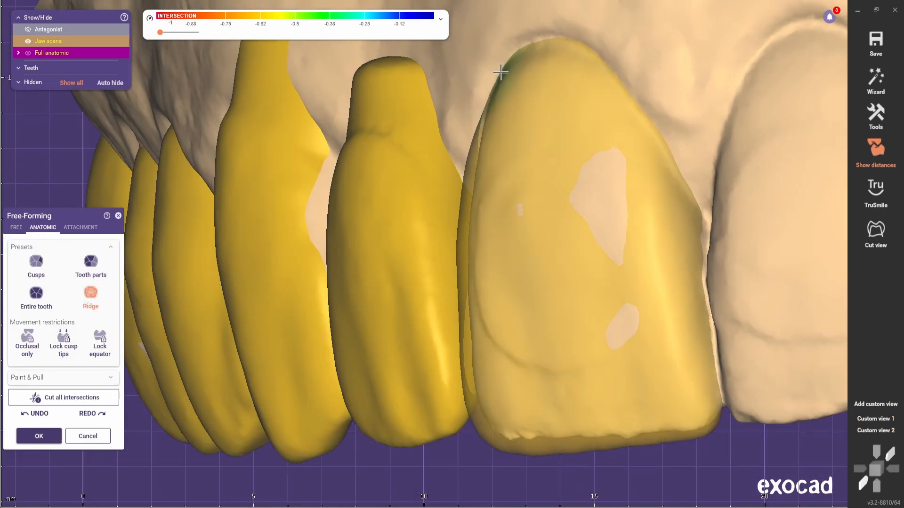
{"action": "right_click_drag", "start_coordinate": [503, 71], "coordinate": [498, 220]}
{"action": "scroll", "coordinate": [690, 130], "scroll_direction": "up", "scroll_amount": 4}
{"action": "scroll", "coordinate": [691, 152], "scroll_direction": "down", "scroll_amount": 5}
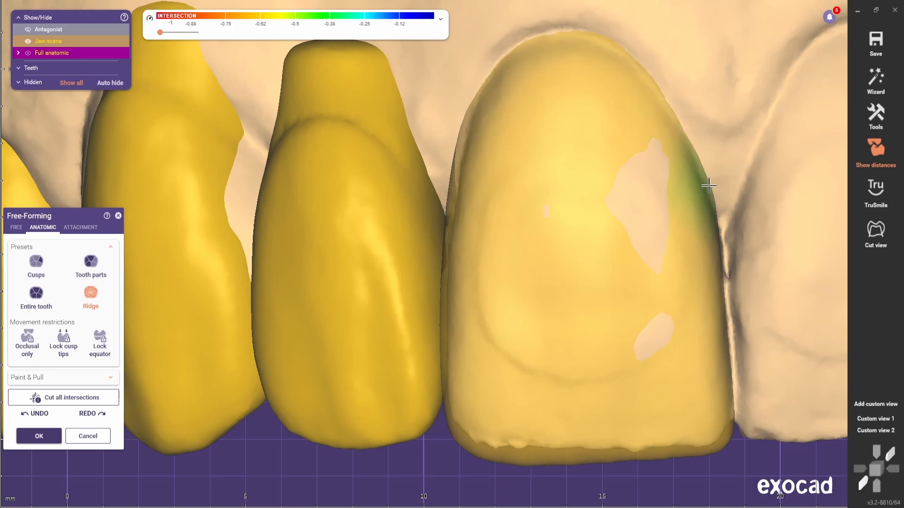
{"action": "scroll", "coordinate": [405, 140], "scroll_direction": "up", "scroll_amount": 4}
{"action": "scroll", "coordinate": [413, 139], "scroll_direction": "down", "scroll_amount": 5}
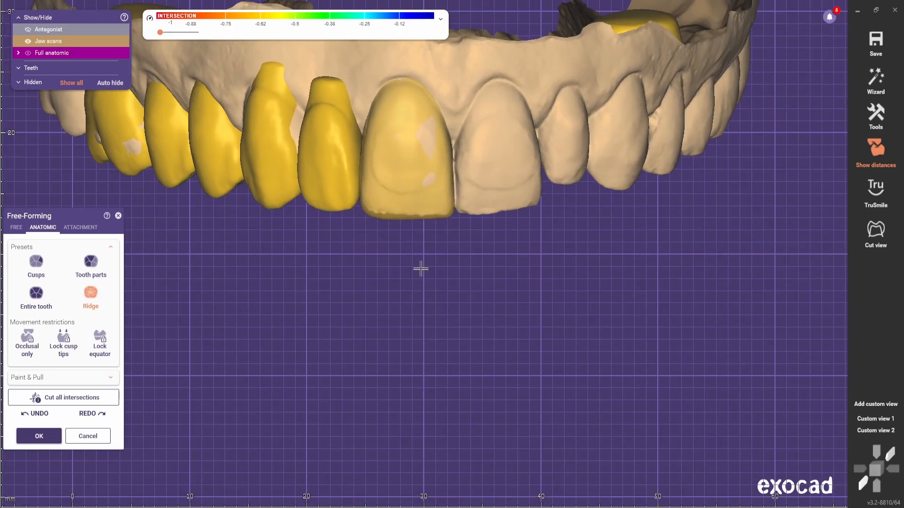
Smooth the facial surface of tooth 11 and add material over the exposed scan patches.
{"action": "scroll", "coordinate": [422, 269], "scroll_direction": "up", "scroll_amount": 2}
{"action": "left_click", "coordinate": [34, 264]}
{"action": "left_click", "coordinate": [17, 227]}
{"action": "left_click_drag", "start_coordinate": [462, 101], "coordinate": [459, 106]}
{"action": "scroll", "coordinate": [459, 105], "scroll_direction": "up", "scroll_amount": 2}
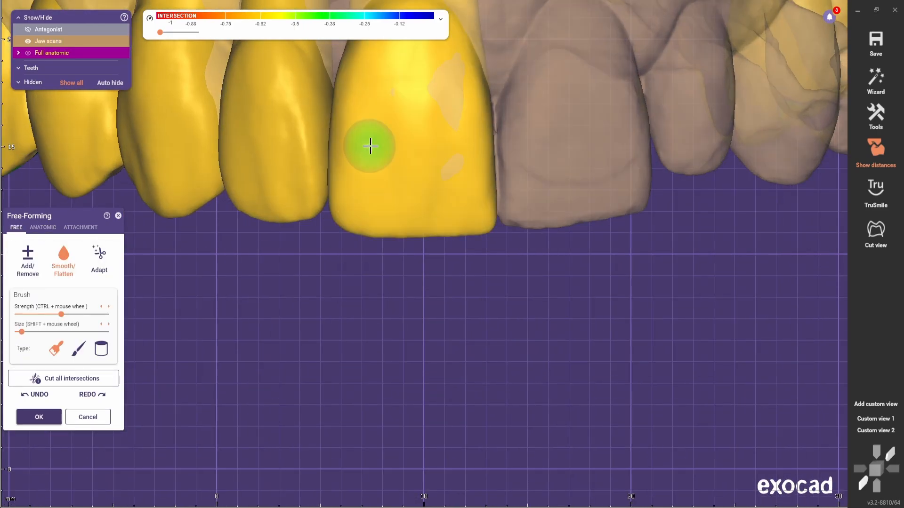
{"action": "scroll", "coordinate": [453, 167], "scroll_direction": "down", "scroll_amount": 5}
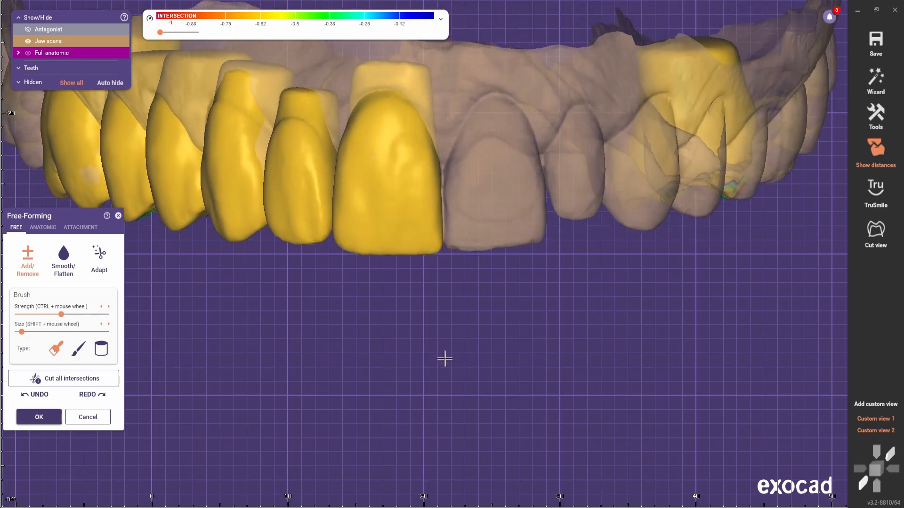
Build up facial detail on tooth 11 with the fine brush and smooth it at low strength.
{"action": "scroll", "coordinate": [404, 166], "scroll_direction": "up", "scroll_amount": 3}
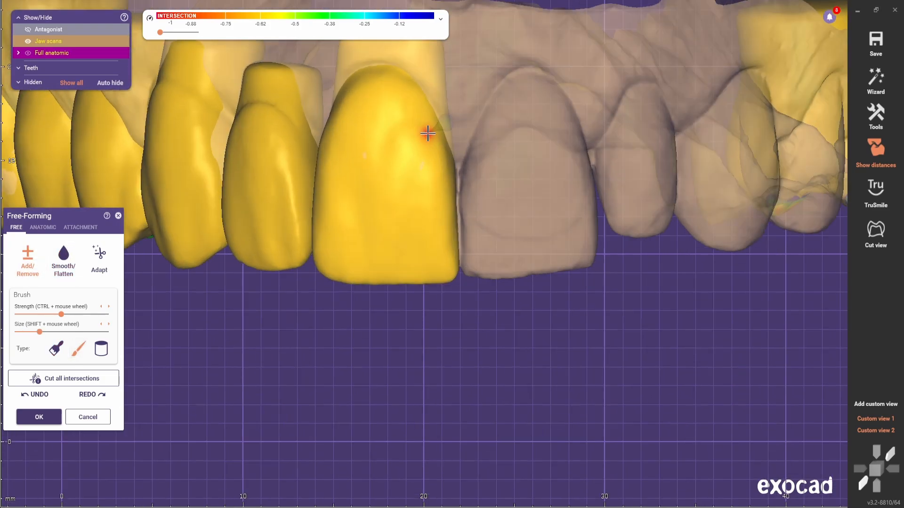
{"action": "scroll", "coordinate": [426, 127], "scroll_direction": "up", "scroll_amount": 2}
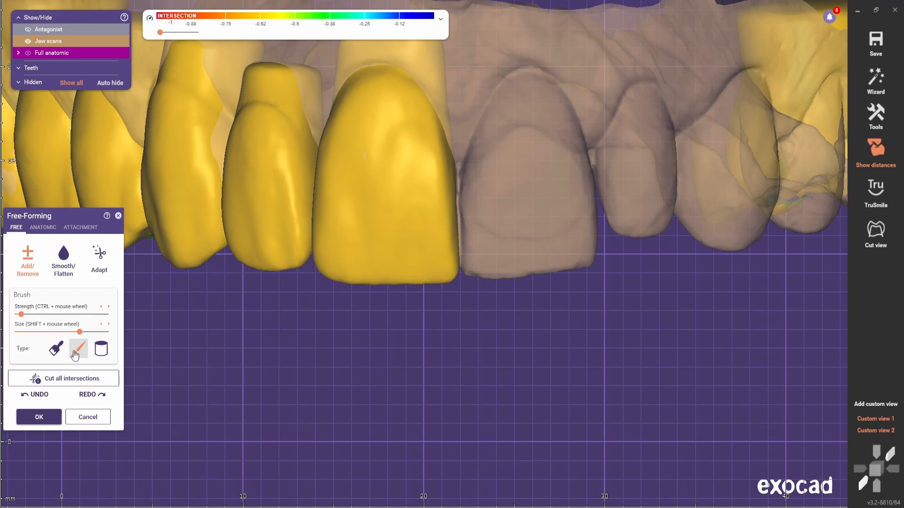
{"action": "left_click", "coordinate": [64, 259]}
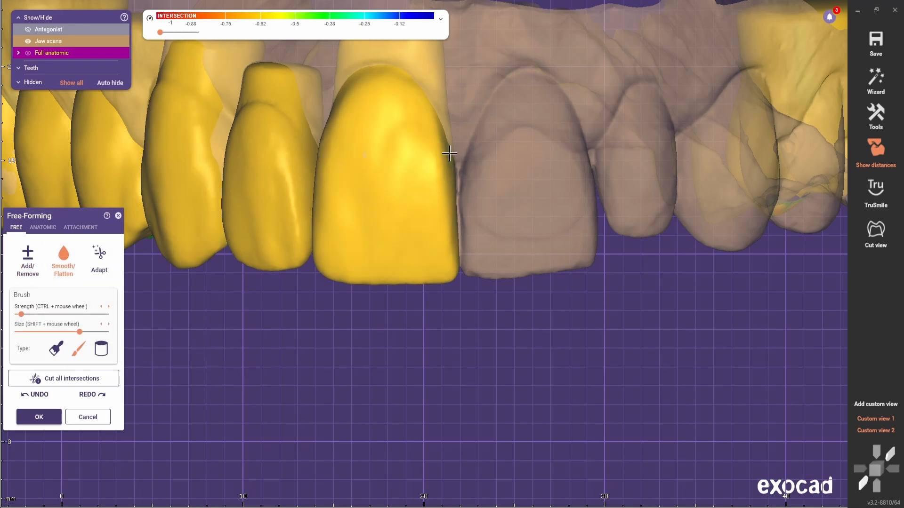
{"action": "left_click_drag", "start_coordinate": [429, 168], "coordinate": [418, 135]}
{"action": "scroll", "coordinate": [395, 175], "scroll_direction": "down", "scroll_amount": 2}
{"action": "scroll", "coordinate": [399, 181], "scroll_direction": "up", "scroll_amount": 2}
{"action": "mouse_move", "coordinate": [399, 177]}
{"action": "left_mouse_down"}
{"action": "mouse_move", "coordinate": [396, 159]}
{"action": "mouse_move", "coordinate": [404, 253]}
{"action": "left_mouse_up"}
{"action": "scroll", "coordinate": [425, 233], "scroll_direction": "up", "scroll_amount": 2}
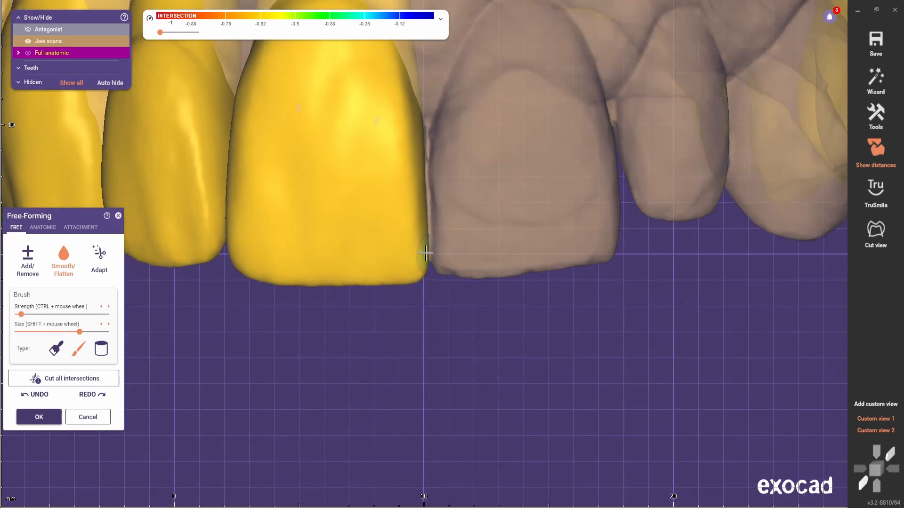
Refine the facial surface of tooth 11 by adding a little material and smoothing it with the fine brush.
{"action": "scroll", "coordinate": [423, 284], "scroll_direction": "down", "scroll_amount": 4}
{"action": "left_click", "coordinate": [28, 262]}
{"action": "scroll", "coordinate": [400, 258], "scroll_direction": "up", "scroll_amount": 2}
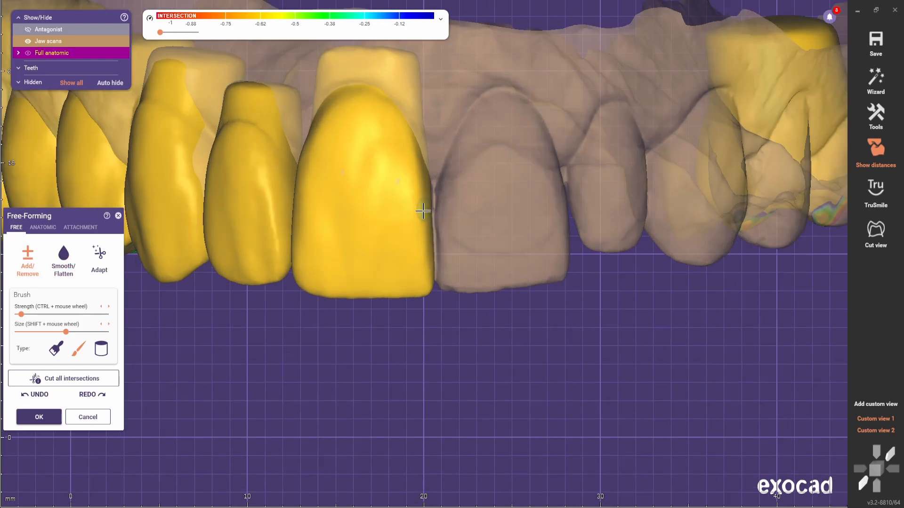
{"action": "scroll", "coordinate": [339, 207], "scroll_direction": "down", "scroll_amount": 2}
{"action": "right_click_drag", "start_coordinate": [332, 222], "coordinate": [377, 202]}
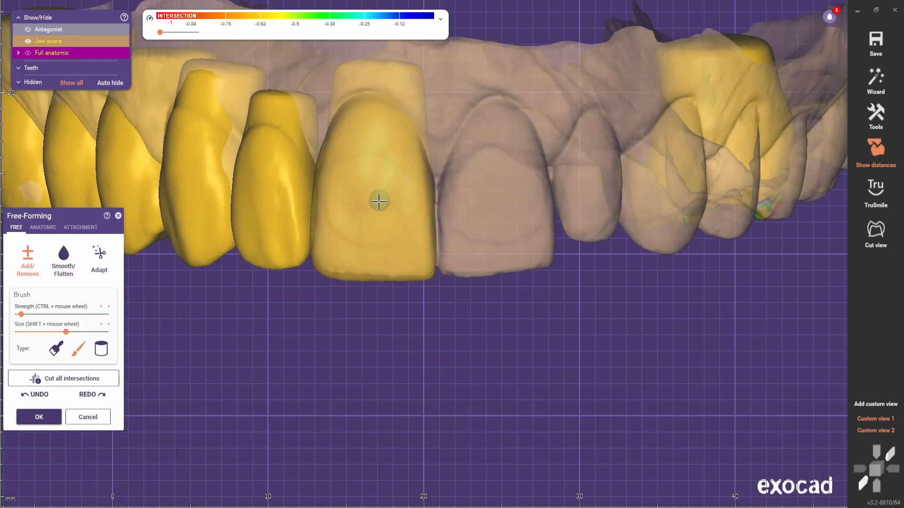
{"action": "scroll", "coordinate": [346, 198], "scroll_direction": "up", "scroll_amount": 4}
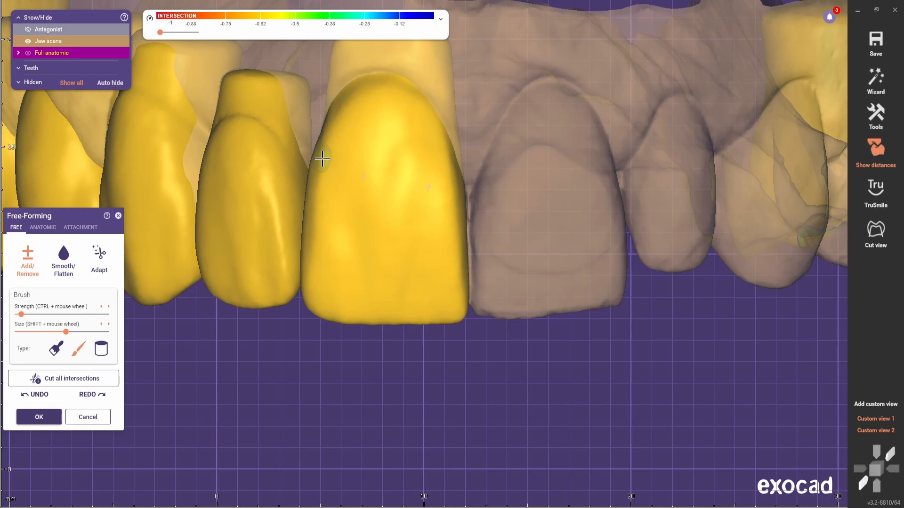
{"action": "left_click", "coordinate": [71, 270]}
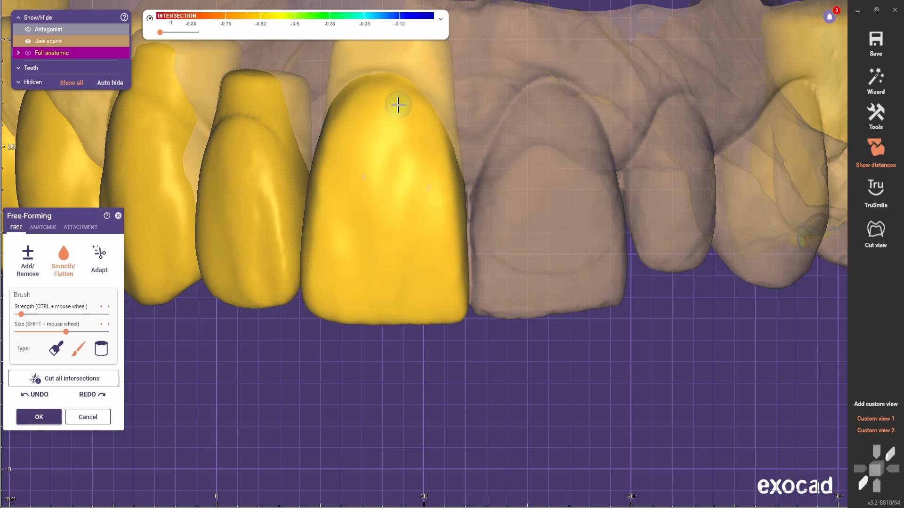
Cover the remaining facial scan patches on tooth 11 and smooth the surface with a larger brush.
{"action": "left_click", "coordinate": [27, 263]}
{"action": "scroll", "coordinate": [383, 325], "scroll_direction": "down", "scroll_amount": 5}
{"action": "scroll", "coordinate": [363, 307], "scroll_direction": "up", "scroll_amount": 3}
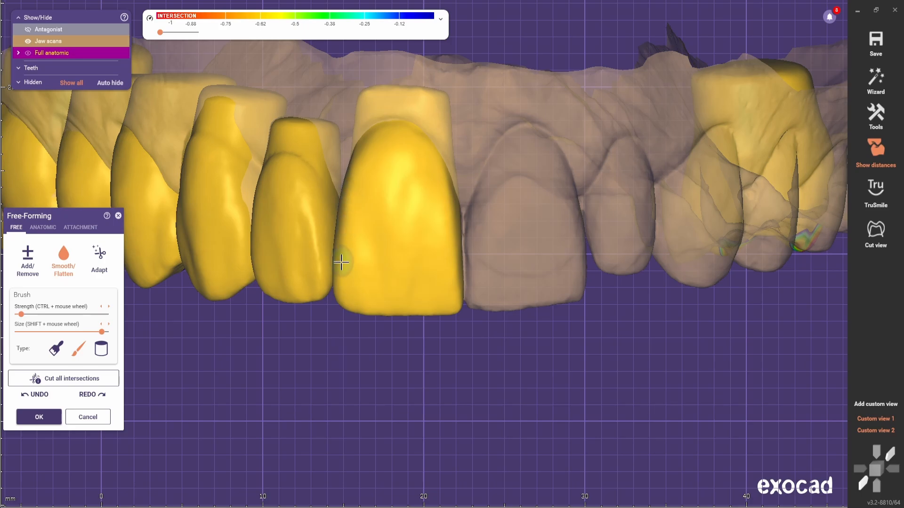
{"action": "scroll", "coordinate": [337, 274], "scroll_direction": "up", "scroll_amount": 4}
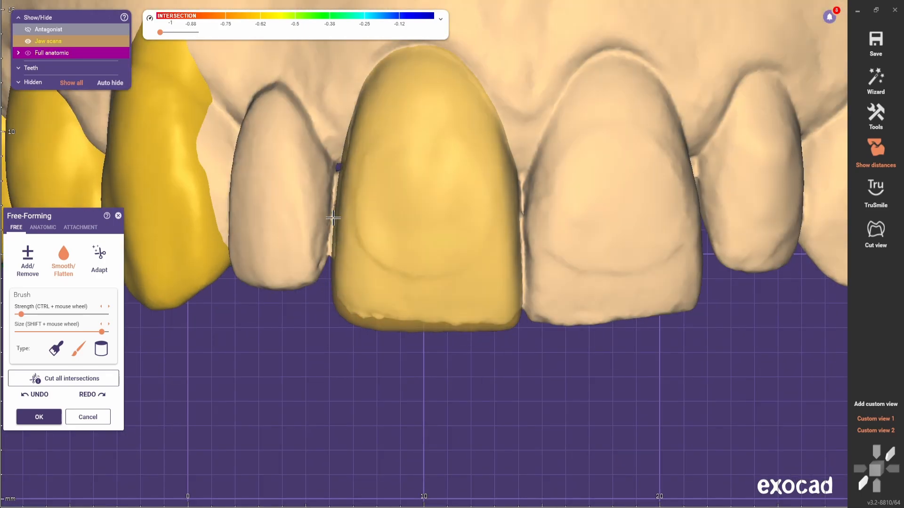
{"action": "scroll", "coordinate": [337, 287], "scroll_direction": "down", "scroll_amount": 5}
{"action": "scroll", "coordinate": [351, 295], "scroll_direction": "up", "scroll_amount": 2}
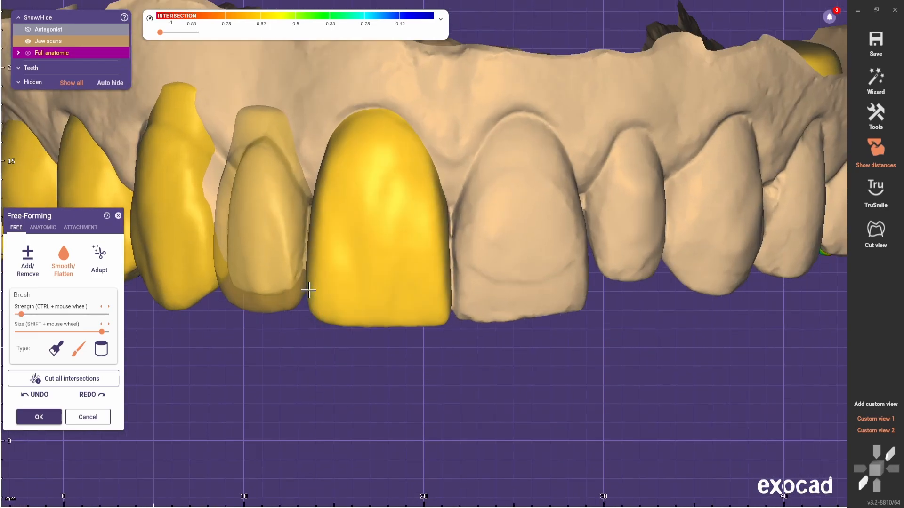
{"action": "scroll", "coordinate": [309, 279], "scroll_direction": "down", "scroll_amount": 3}
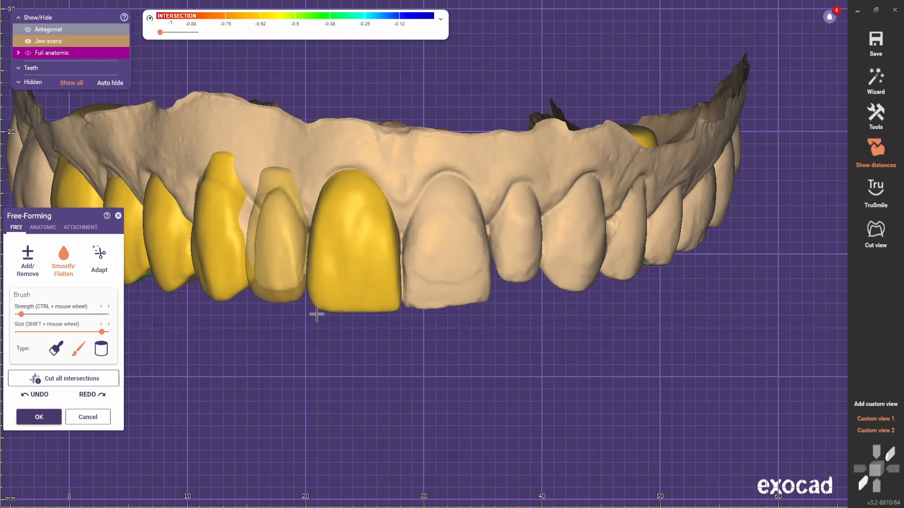
Remove excess material from the palatal surface of tooth 11 with the wide brush so it lies below the jaw scan.
{"action": "scroll", "coordinate": [319, 317], "scroll_direction": "down", "scroll_amount": 3, "text": "shift"}
{"action": "scroll", "coordinate": [325, 325], "scroll_direction": "up", "scroll_amount": 6}
{"action": "scroll", "coordinate": [330, 335], "scroll_direction": "down", "scroll_amount": 1, "text": "shift"}
{"action": "right_click_drag", "start_coordinate": [330, 335], "coordinate": [306, 186]}
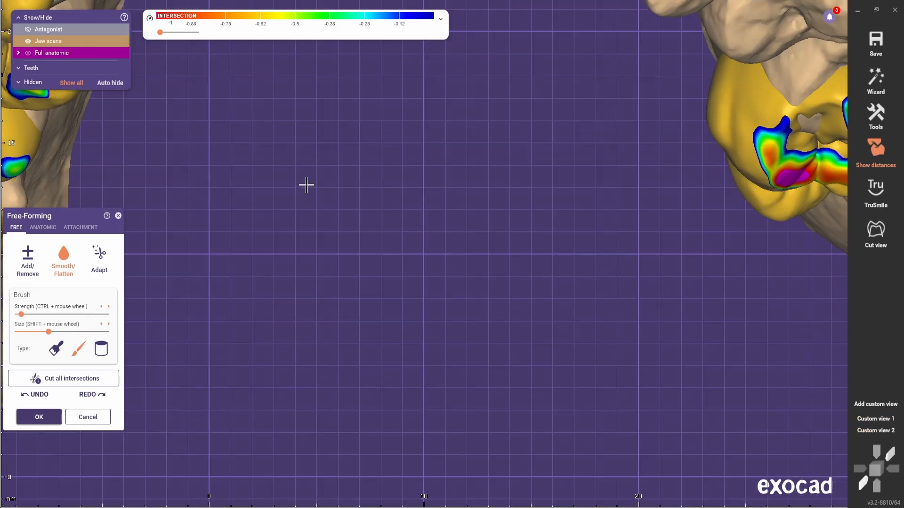
{"action": "scroll", "coordinate": [306, 185], "scroll_direction": "down", "scroll_amount": 5}
{"action": "scroll", "coordinate": [313, 278], "scroll_direction": "up", "scroll_amount": 5}
{"action": "right_click_drag", "start_coordinate": [313, 278], "coordinate": [287, 269]}
{"action": "scroll", "coordinate": [287, 269], "scroll_direction": "up", "scroll_amount": 1}
{"action": "left_click", "coordinate": [38, 271]}
{"action": "left_click", "coordinate": [57, 350]}
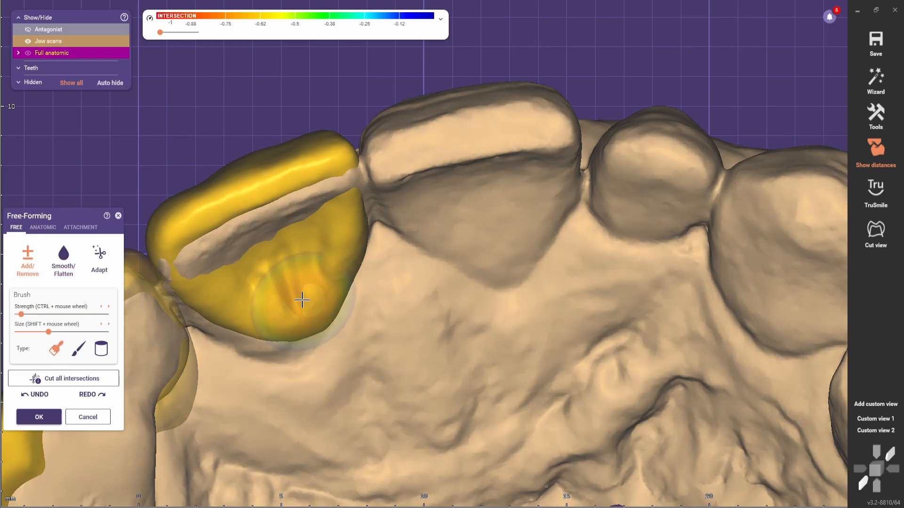
{"action": "scroll", "coordinate": [301, 299], "scroll_direction": "down", "scroll_amount": 1, "text": "shift"}
{"action": "mouse_move", "coordinate": [301, 298]}
{"action": "left_mouse_down"}
{"action": "mouse_move", "coordinate": [282, 277]}
{"action": "mouse_move", "coordinate": [287, 292]}
{"action": "mouse_move", "coordinate": [306, 255]}
{"action": "mouse_move", "coordinate": [248, 306]}
{"action": "mouse_move", "coordinate": [343, 238]}
{"action": "left_mouse_up"}
{"action": "left_click", "coordinate": [64, 268]}
{"action": "left_click", "coordinate": [27, 262]}
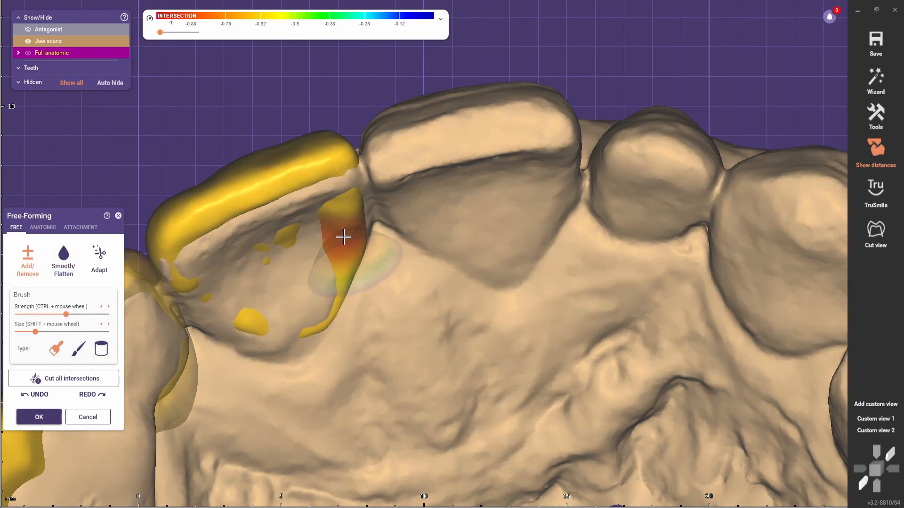
Trim the mesial palatal margin of tooth 11 and build up its palatal incisal edge over the scan, smoothing the transition.
{"action": "key", "text": "j"}
{"action": "mouse_move", "coordinate": [351, 289]}
{"action": "left_mouse_down", "text": "shift"}
{"action": "mouse_move", "coordinate": [242, 312]}
{"action": "mouse_move", "coordinate": [289, 238]}
{"action": "mouse_move", "coordinate": [346, 209]}
{"action": "left_mouse_up", "text": "shift"}
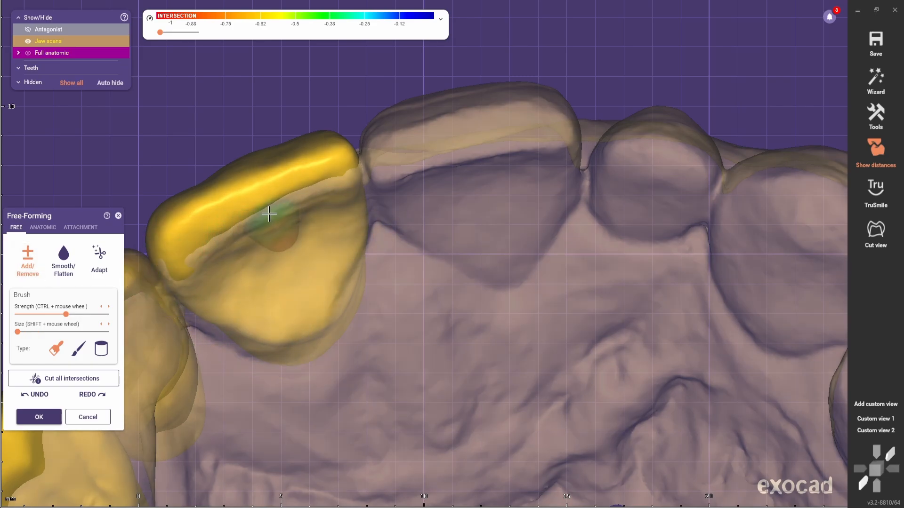
{"action": "left_click_drag", "start_coordinate": [213, 245], "coordinate": [166, 275]}
{"action": "left_click", "coordinate": [64, 261]}
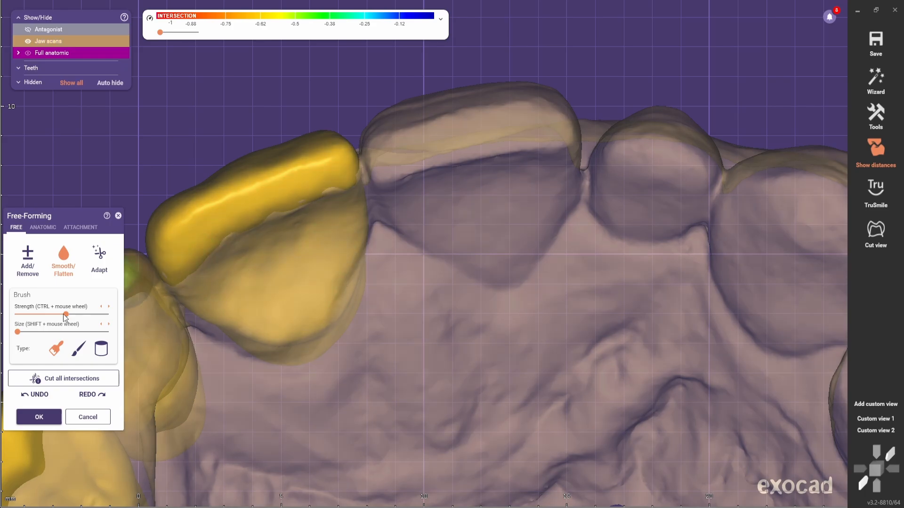
{"action": "left_click", "coordinate": [78, 348]}
{"action": "left_click", "coordinate": [29, 262]}
{"action": "left_click_drag", "start_coordinate": [234, 234], "coordinate": [314, 196]}
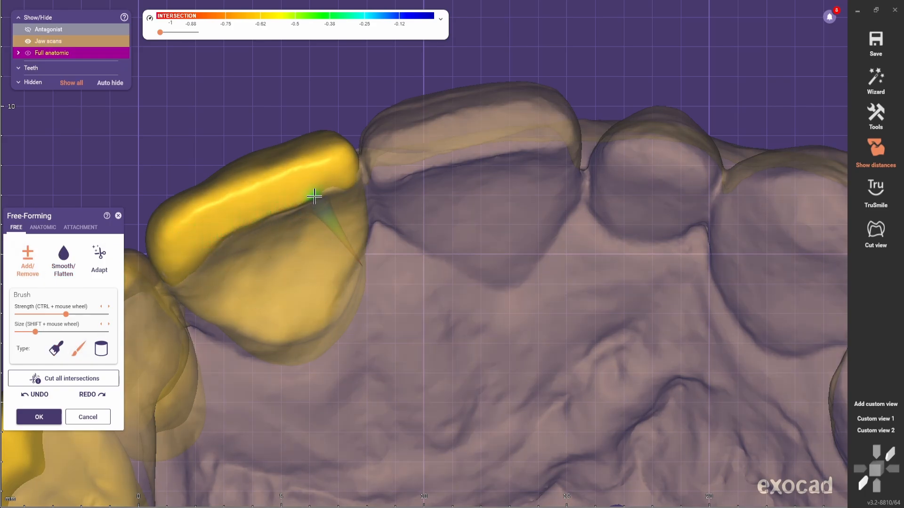
{"action": "left_click_drag", "start_coordinate": [237, 232], "coordinate": [313, 202]}
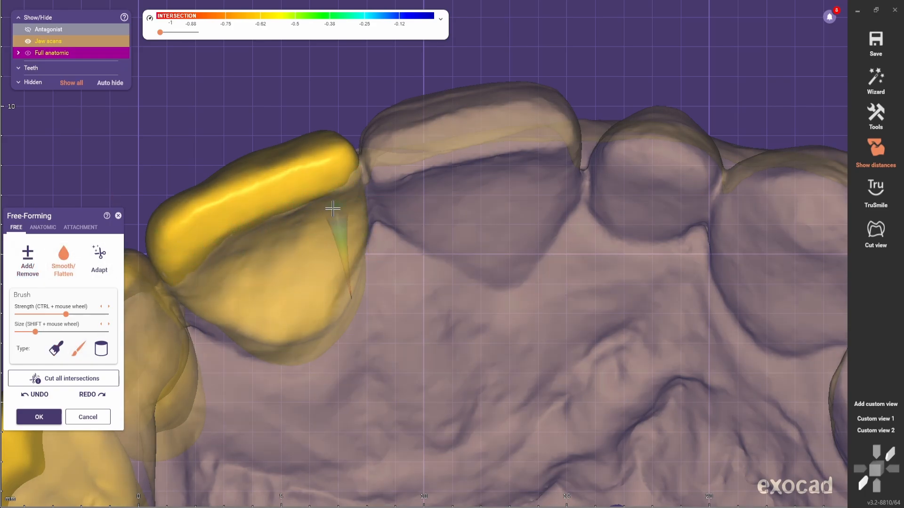
Adjust the distal contact area of tooth 11 towards tooth 12 with anatomic free-forming.
{"action": "scroll", "coordinate": [325, 222], "scroll_direction": "down", "scroll_amount": 4}
{"action": "right_click_drag", "start_coordinate": [264, 284], "coordinate": [382, 264]}
{"action": "scroll", "coordinate": [384, 259], "scroll_direction": "up", "scroll_amount": 4}
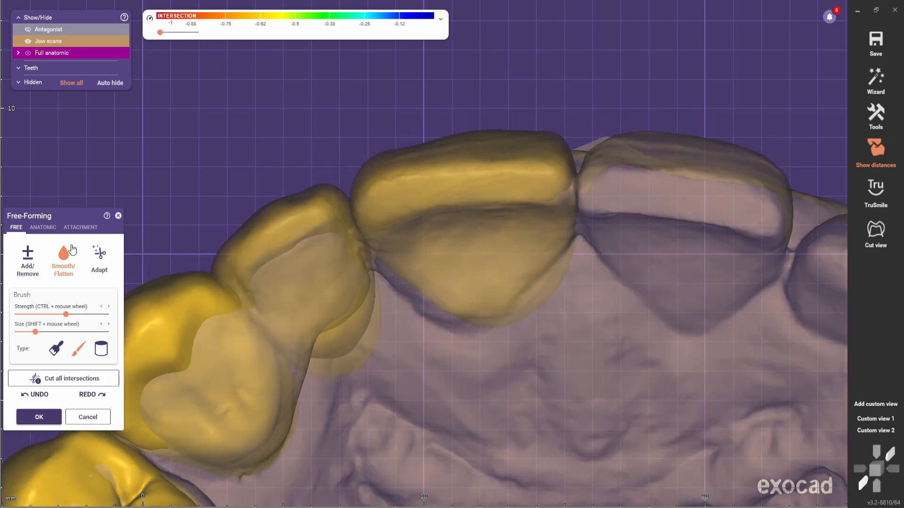
{"action": "left_click", "coordinate": [43, 228]}
{"action": "scroll", "coordinate": [363, 173], "scroll_direction": "up", "scroll_amount": 2}
{"action": "left_click_drag", "start_coordinate": [365, 177], "coordinate": [367, 182]}
Smooth the incisal edge of tooth 11 from the facial side with a small fine brush at low strength.
{"action": "scroll", "coordinate": [400, 202], "scroll_direction": "down", "scroll_amount": 5}
{"action": "mouse_move", "coordinate": [400, 203]}
{"action": "right_mouse_down"}
{"action": "mouse_move", "coordinate": [454, 247]}
{"action": "mouse_move", "coordinate": [465, 354]}
{"action": "mouse_move", "coordinate": [456, 367]}
{"action": "right_mouse_up"}
{"action": "scroll", "coordinate": [465, 353], "scroll_direction": "up", "scroll_amount": 3}
{"action": "left_click", "coordinate": [17, 229]}
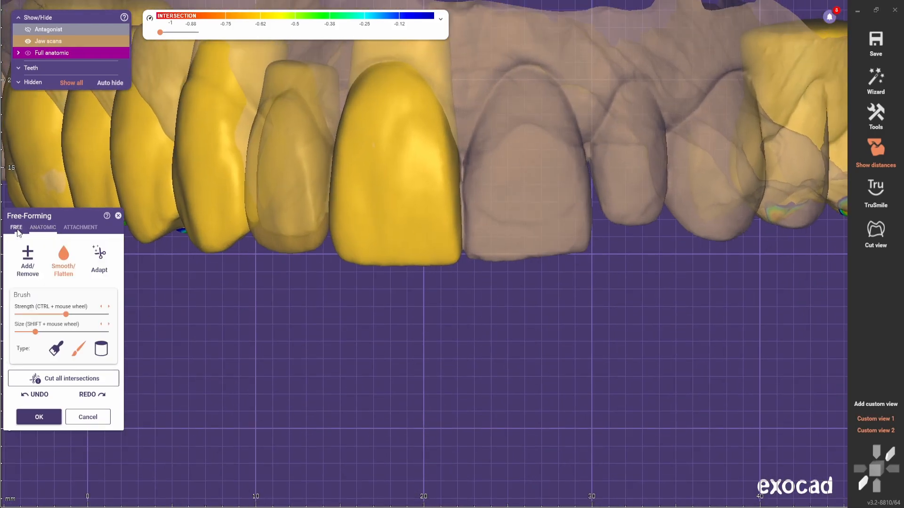
{"action": "scroll", "coordinate": [232, 268], "scroll_direction": "up", "scroll_amount": 4}
{"action": "mouse_move", "coordinate": [263, 283]}
{"action": "right_mouse_down"}
{"action": "mouse_move", "coordinate": [232, 268]}
{"action": "mouse_move", "coordinate": [363, 294]}
{"action": "mouse_move", "coordinate": [363, 261]}
{"action": "mouse_move", "coordinate": [277, 264]}
{"action": "right_mouse_up"}
{"action": "scroll", "coordinate": [233, 269], "scroll_direction": "down", "scroll_amount": 3, "text": "shift"}
{"action": "scroll", "coordinate": [363, 261], "scroll_direction": "up", "scroll_amount": 2}
{"action": "scroll", "coordinate": [363, 262], "scroll_direction": "up", "scroll_amount": 2, "text": "shift"}
{"action": "left_click_drag", "start_coordinate": [276, 264], "coordinate": [278, 268]}
{"action": "left_click", "coordinate": [874, 430]}
{"action": "scroll", "coordinate": [474, 257], "scroll_direction": "up", "scroll_amount": 5}
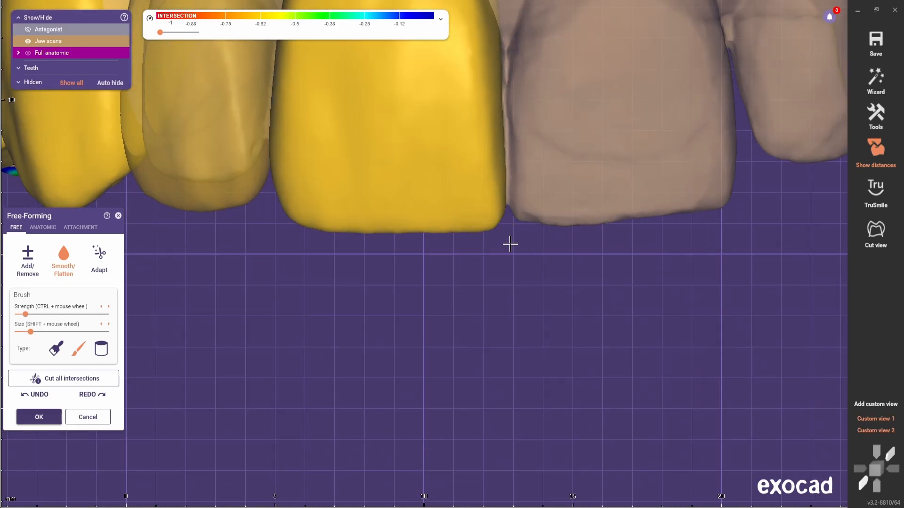
Smooth the facial and mesial surfaces of tooth 11 with a medium-sized fine brush against the opaque jaw scan.
{"action": "scroll", "coordinate": [502, 288], "scroll_direction": "down", "scroll_amount": 5}
{"action": "scroll", "coordinate": [559, 325], "scroll_direction": "down", "scroll_amount": 2, "text": "shift"}
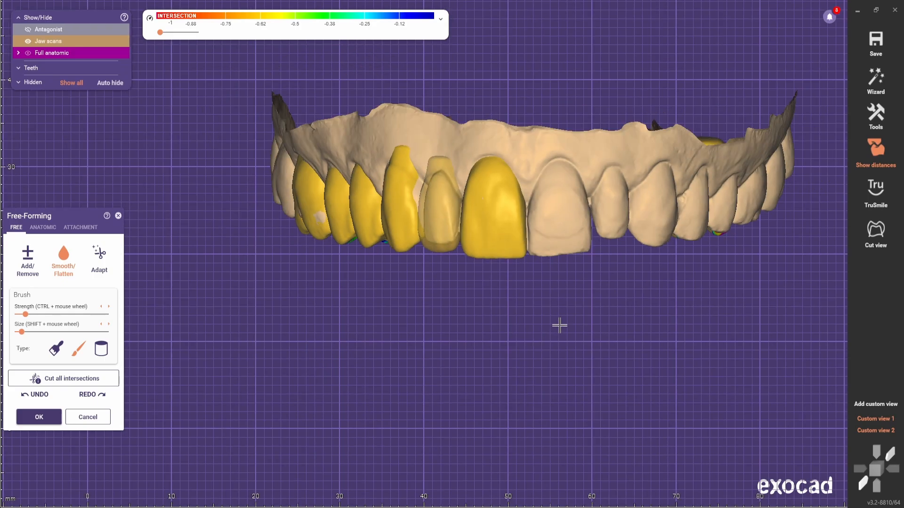
{"action": "scroll", "coordinate": [522, 278], "scroll_direction": "up", "scroll_amount": 1}
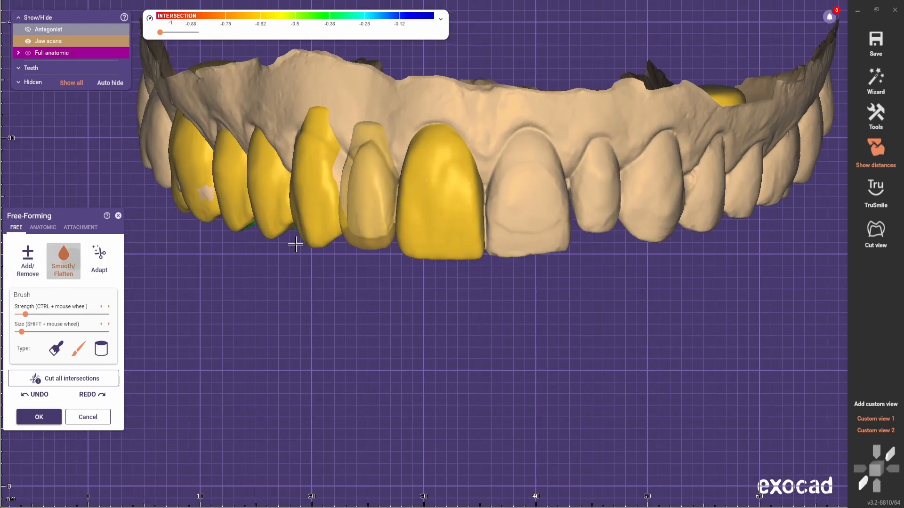
{"action": "scroll", "coordinate": [450, 207], "scroll_direction": "up", "scroll_amount": 2}
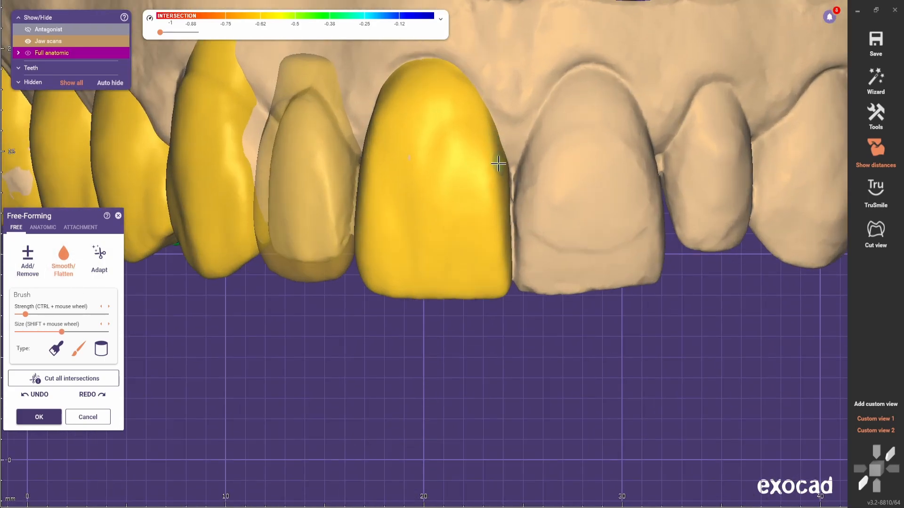
{"action": "scroll", "coordinate": [474, 269], "scroll_direction": "down", "scroll_amount": 4}
{"action": "scroll", "coordinate": [473, 200], "scroll_direction": "up", "scroll_amount": 2}
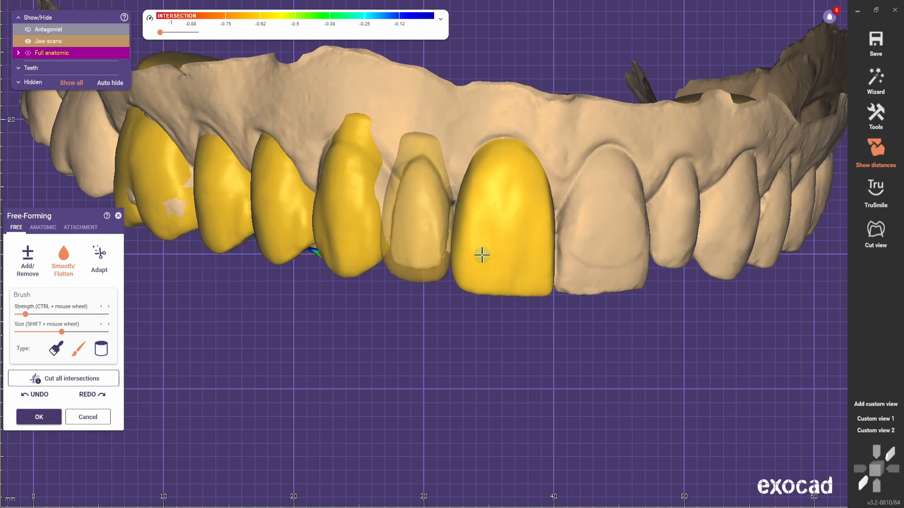
{"action": "scroll", "coordinate": [481, 257], "scroll_direction": "up", "scroll_amount": 1}
Display tooth 12 fully opaque and hide the designed tooth 13, using the saved Custom view 2.
{"action": "scroll", "coordinate": [397, 238], "scroll_direction": "down", "scroll_amount": 3}
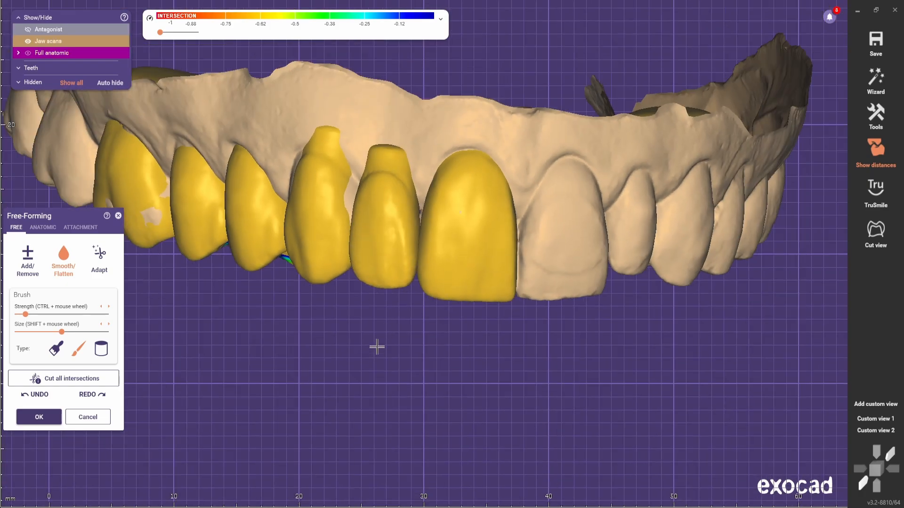
{"action": "right_click_drag", "start_coordinate": [377, 347], "coordinate": [435, 390]}
{"action": "scroll", "coordinate": [435, 390], "scroll_direction": "down", "scroll_amount": 3}
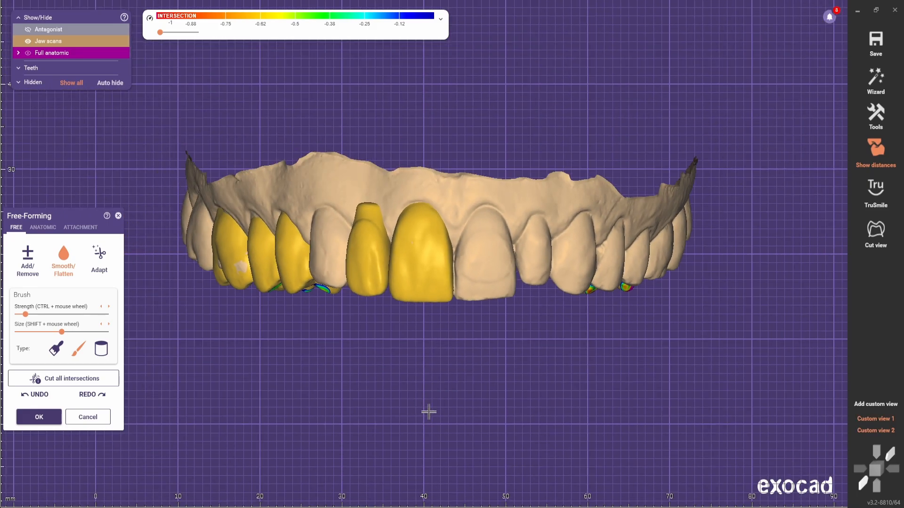
{"action": "left_click", "coordinate": [872, 430]}
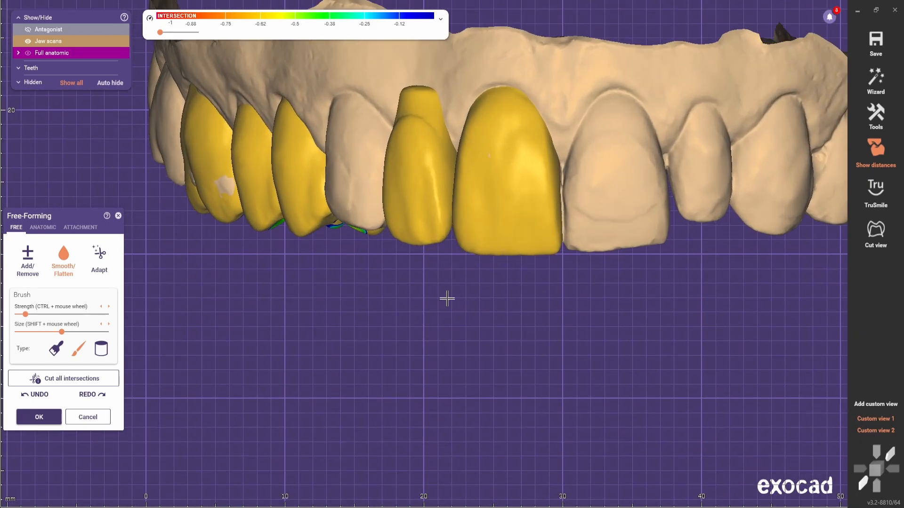
Reshape the mesial and distal facial areas of tooth 12 with the Tooth parts preset.
{"action": "right_click_drag", "start_coordinate": [238, 278], "coordinate": [104, 160]}
{"action": "scroll", "coordinate": [94, 163], "scroll_direction": "up", "scroll_amount": 2}
{"action": "middle_click_drag", "start_coordinate": [94, 162], "coordinate": [16, 282]}
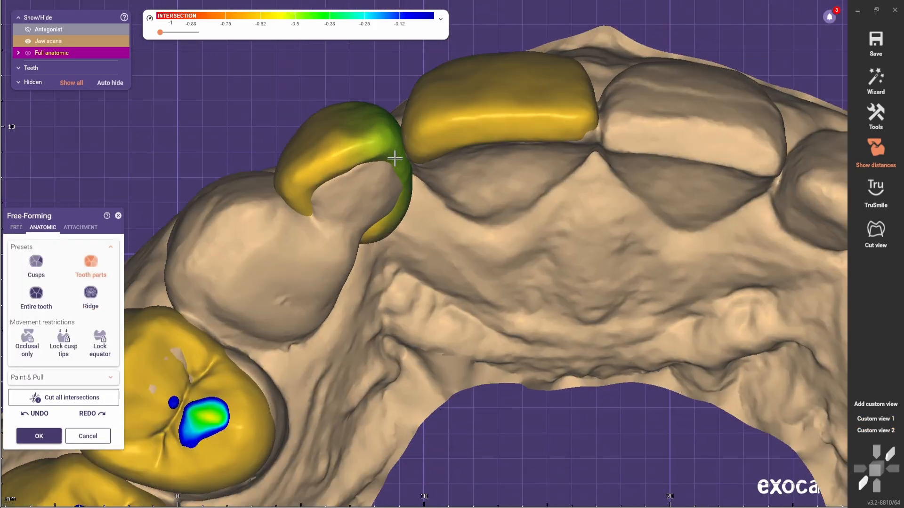
{"action": "scroll", "coordinate": [286, 194], "scroll_direction": "down", "scroll_amount": 3}
{"action": "right_click_drag", "start_coordinate": [286, 194], "coordinate": [349, 238]}
{"action": "scroll", "coordinate": [358, 238], "scroll_direction": "up", "scroll_amount": 3}
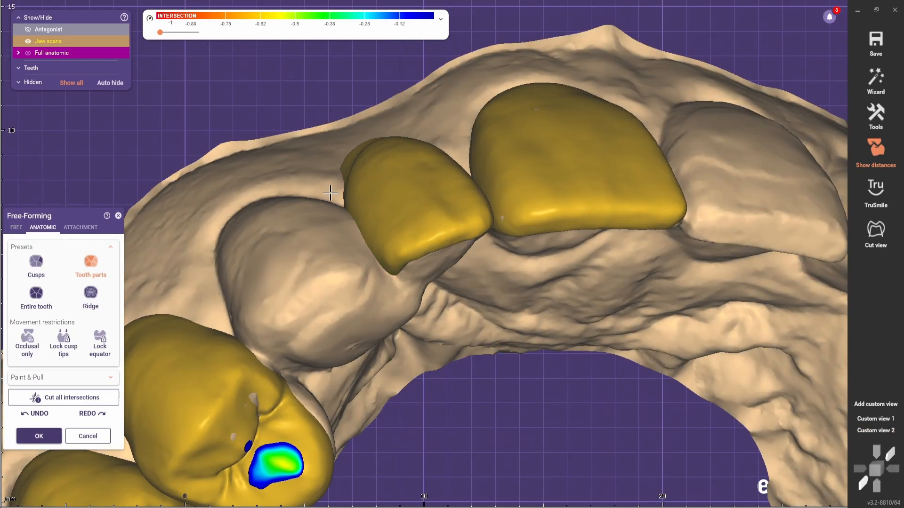
{"action": "left_click_drag", "start_coordinate": [342, 191], "coordinate": [348, 199]}
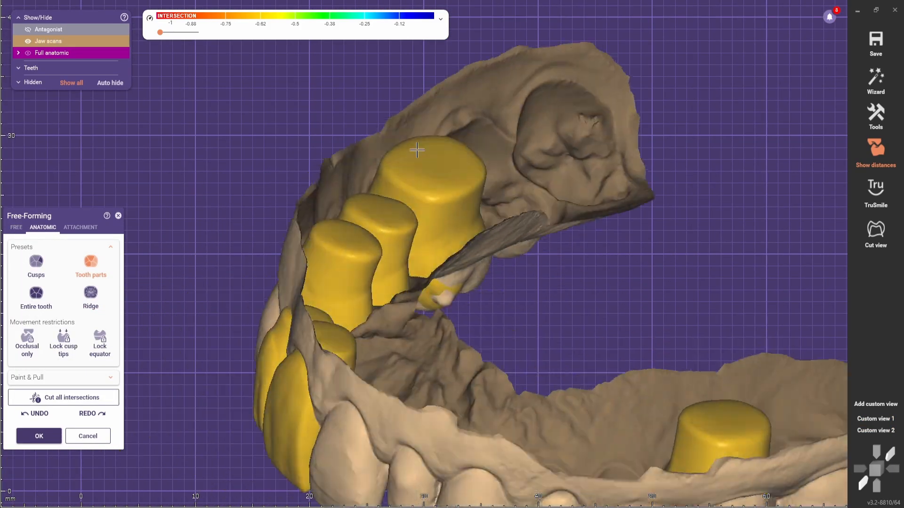
Adjust the cervical position and facial contour of tooth 12 with the Cusps and Ridge presets, making the jaw scan translucent.
{"action": "right_click_drag", "start_coordinate": [418, 150], "coordinate": [325, 298]}
{"action": "scroll", "coordinate": [282, 306], "scroll_direction": "up", "scroll_amount": 3}
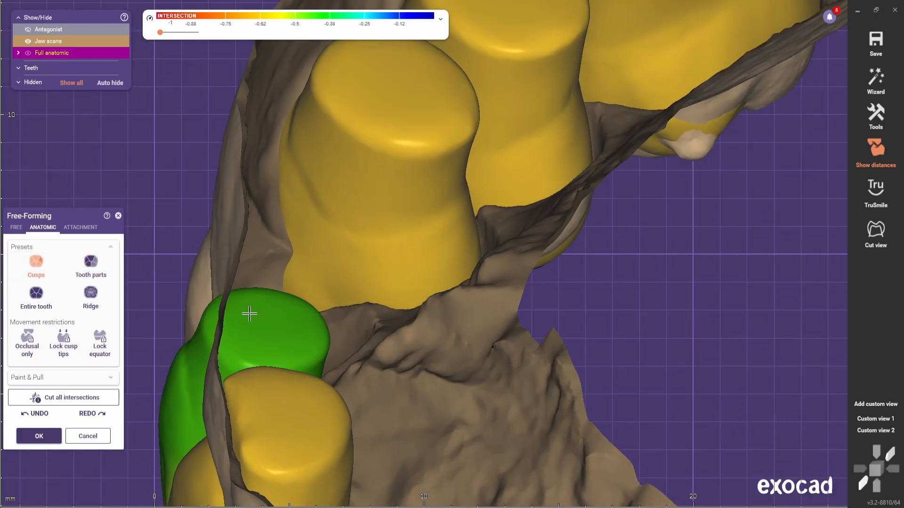
{"action": "left_click_drag", "start_coordinate": [210, 317], "coordinate": [226, 320]}
{"action": "right_click_drag", "start_coordinate": [230, 321], "coordinate": [291, 253]}
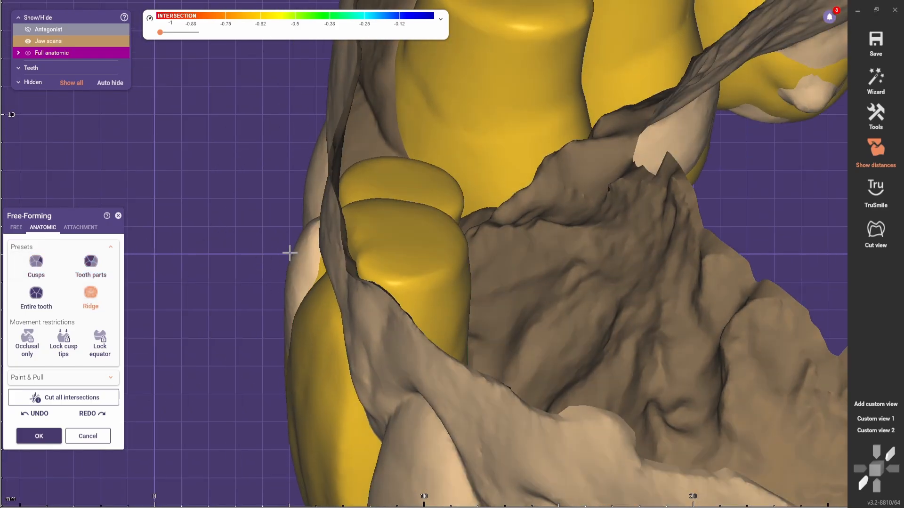
{"action": "scroll", "coordinate": [306, 238], "scroll_direction": "down", "scroll_amount": 3, "text": "ctrl"}
{"action": "scroll", "coordinate": [310, 235], "scroll_direction": "up", "scroll_amount": 2}
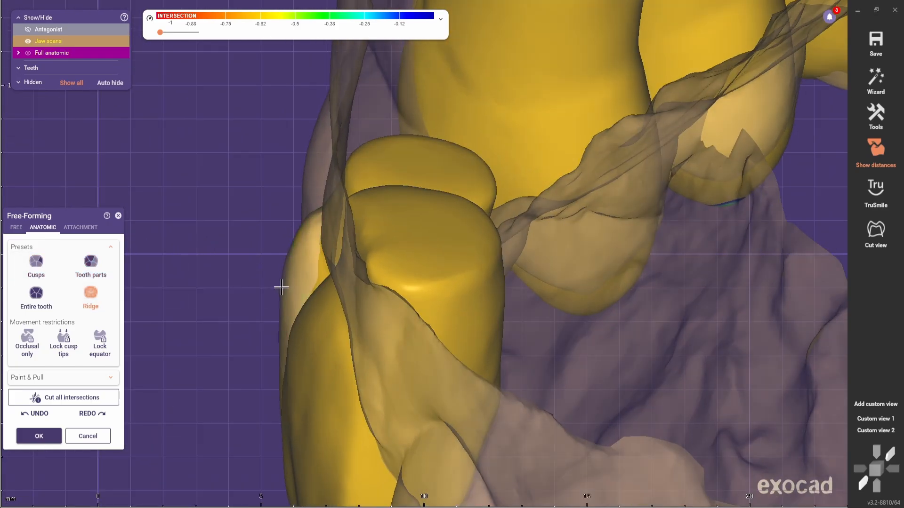
{"action": "right_click_drag", "start_coordinate": [299, 232], "coordinate": [400, 188]}
{"action": "scroll", "coordinate": [400, 188], "scroll_direction": "up", "scroll_amount": 2}
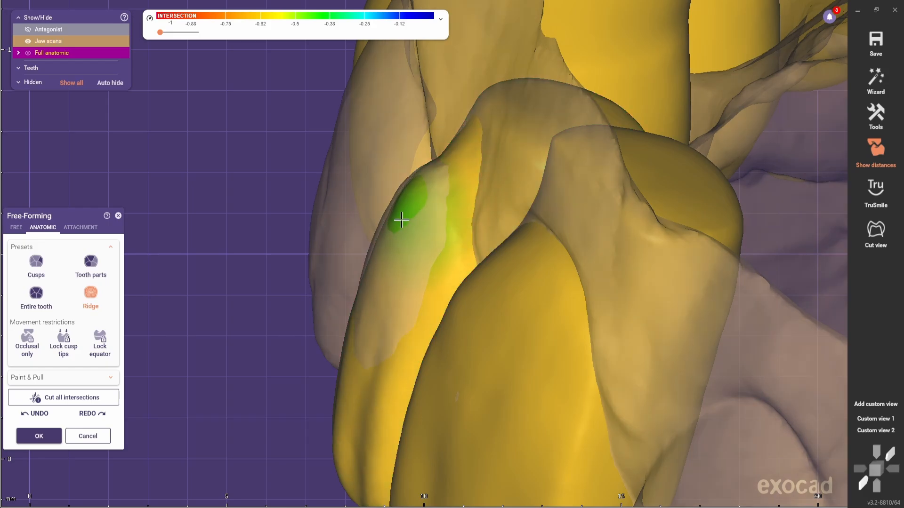
Add material over the exposed scan area on the facial surface of tooth 12 with the wide brush.
{"action": "left_click", "coordinate": [18, 229]}
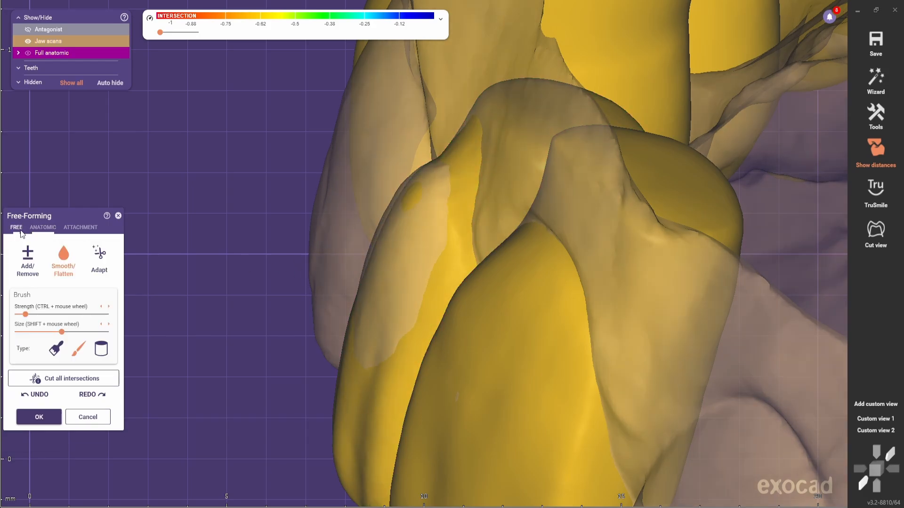
{"action": "left_click", "coordinate": [28, 259]}
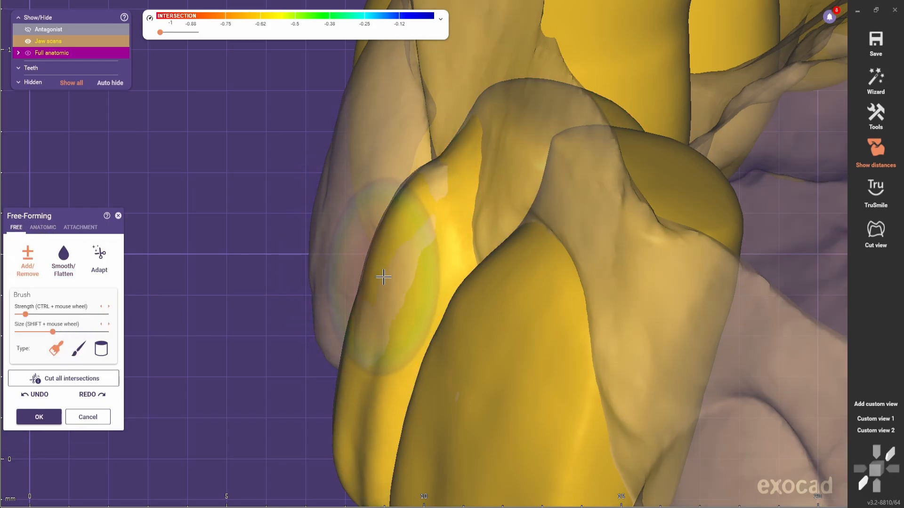
{"action": "left_click_drag", "start_coordinate": [384, 277], "coordinate": [416, 226]}
{"action": "scroll", "coordinate": [416, 226], "scroll_direction": "down", "scroll_amount": 3}
{"action": "mouse_move", "coordinate": [416, 226]}
{"action": "right_mouse_down"}
{"action": "mouse_move", "coordinate": [319, 298]}
{"action": "mouse_move", "coordinate": [376, 320]}
{"action": "right_mouse_up"}
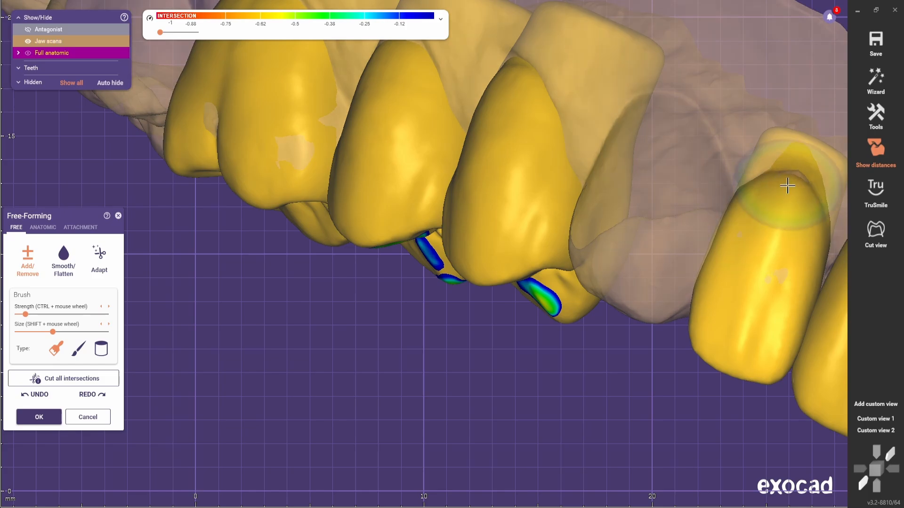
Add material at the cervical facial end of tooth 12 with a smaller wide brush, covering the step near the gingiva.
{"action": "right_click_drag", "start_coordinate": [787, 186], "coordinate": [735, 207]}
{"action": "scroll", "coordinate": [735, 207], "scroll_direction": "down", "scroll_amount": 3}
{"action": "scroll", "coordinate": [165, 264], "scroll_direction": "up", "scroll_amount": 1}
{"action": "left_click", "coordinate": [63, 260]}
{"action": "scroll", "coordinate": [684, 214], "scroll_direction": "up", "scroll_amount": 3}
{"action": "scroll", "coordinate": [685, 189], "scroll_direction": "down", "scroll_amount": 3, "text": "shift"}
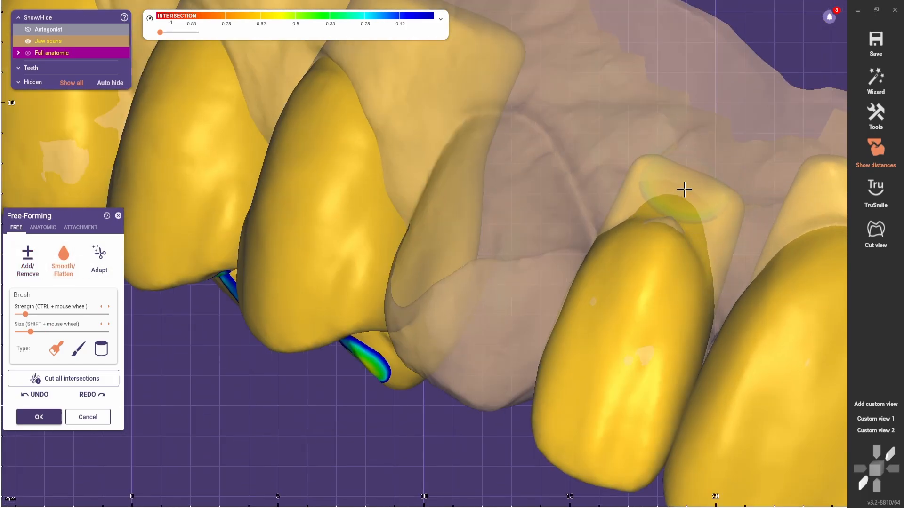
{"action": "left_click", "coordinate": [28, 259]}
{"action": "mouse_move", "coordinate": [657, 223]}
{"action": "left_mouse_down"}
{"action": "mouse_move", "coordinate": [666, 223]}
{"action": "mouse_move", "coordinate": [651, 234]}
{"action": "left_mouse_up"}
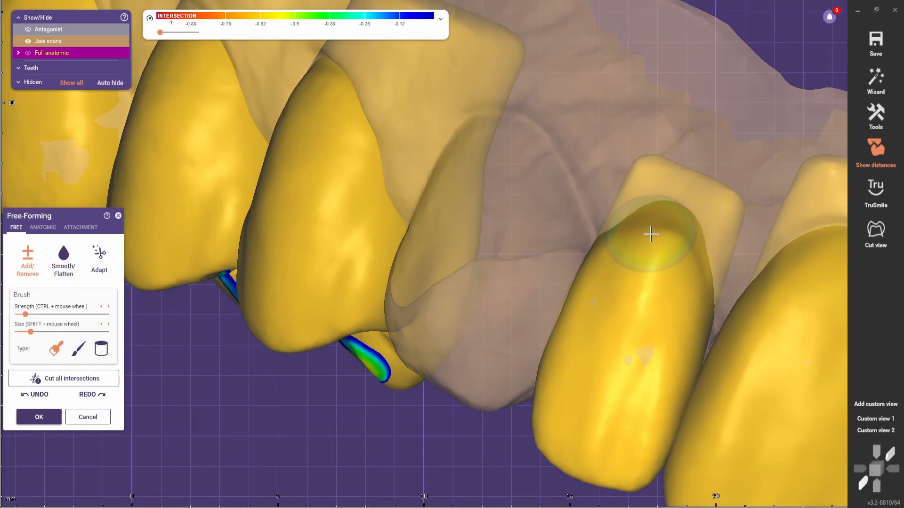
Refine the facial contour of tooth 12 with the Ridge preset and display the jaw scans fully opaque again.
{"action": "left_click", "coordinate": [43, 227]}
{"action": "left_click", "coordinate": [91, 298]}
{"action": "scroll", "coordinate": [690, 254], "scroll_direction": "up", "scroll_amount": 2}
{"action": "scroll", "coordinate": [556, 279], "scroll_direction": "down", "scroll_amount": 4}
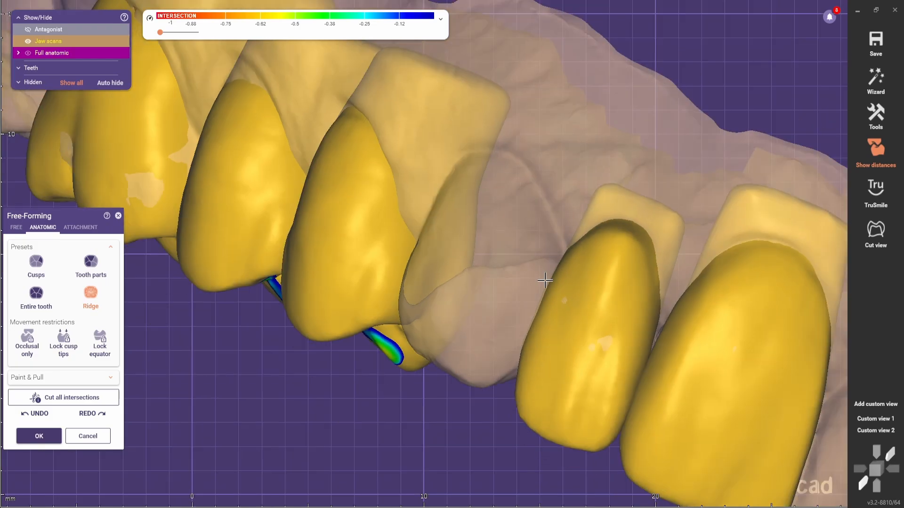
{"action": "right_click_drag", "start_coordinate": [545, 278], "coordinate": [358, 445]}
{"action": "scroll", "coordinate": [226, 212], "scroll_direction": "down", "scroll_amount": 4}
{"action": "scroll", "coordinate": [531, 359], "scroll_direction": "up", "scroll_amount": 2}
{"action": "left_click", "coordinate": [17, 227]}
{"action": "left_click", "coordinate": [43, 227]}
{"action": "scroll", "coordinate": [461, 238], "scroll_direction": "up", "scroll_amount": 4}
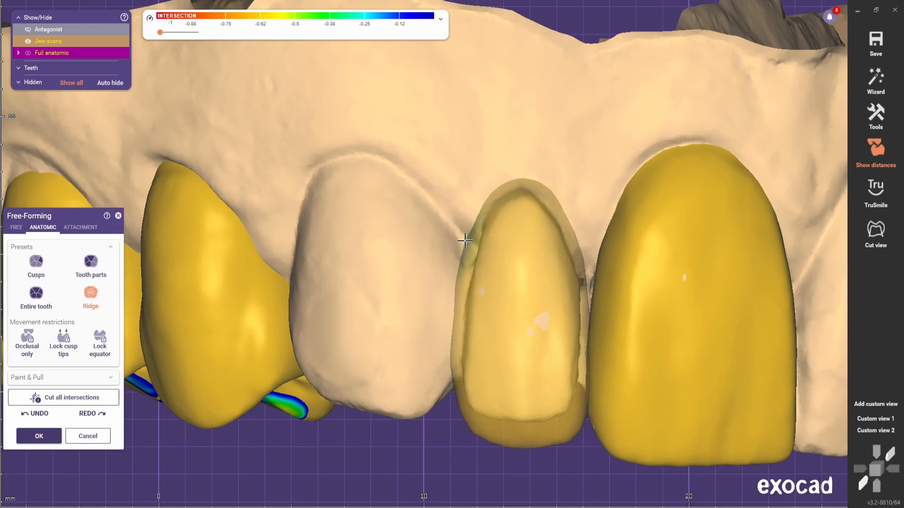
Adjust the mesial and distal facial ridges of tooth 12 with the Ridge preset, comparing them with the neighbouring teeth.
{"action": "scroll", "coordinate": [517, 343], "scroll_direction": "down", "scroll_amount": 5}
{"action": "right_click_drag", "start_coordinate": [519, 348], "coordinate": [454, 345]}
{"action": "scroll", "coordinate": [458, 382], "scroll_direction": "down", "scroll_amount": 3}
{"action": "scroll", "coordinate": [357, 339], "scroll_direction": "up", "scroll_amount": 4}
{"action": "left_click", "coordinate": [16, 227]}
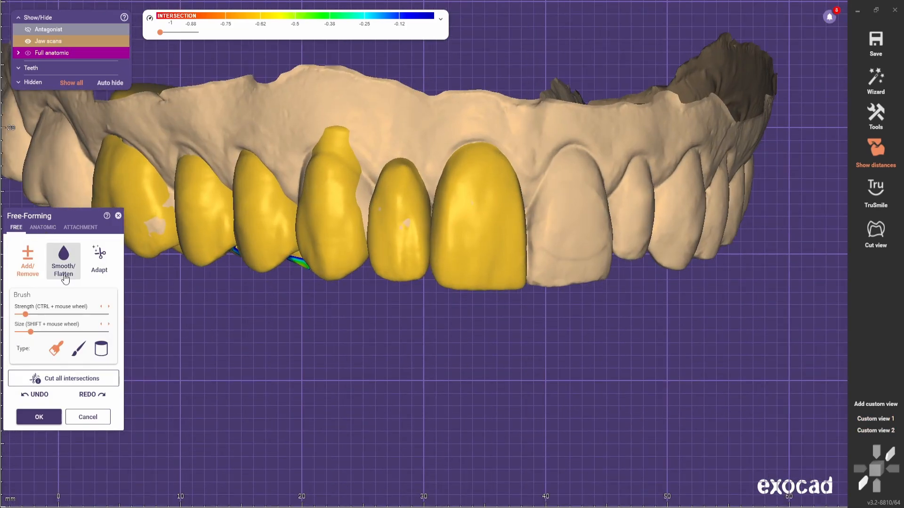
{"action": "left_click", "coordinate": [43, 227]}
{"action": "scroll", "coordinate": [413, 276], "scroll_direction": "up", "scroll_amount": 5}
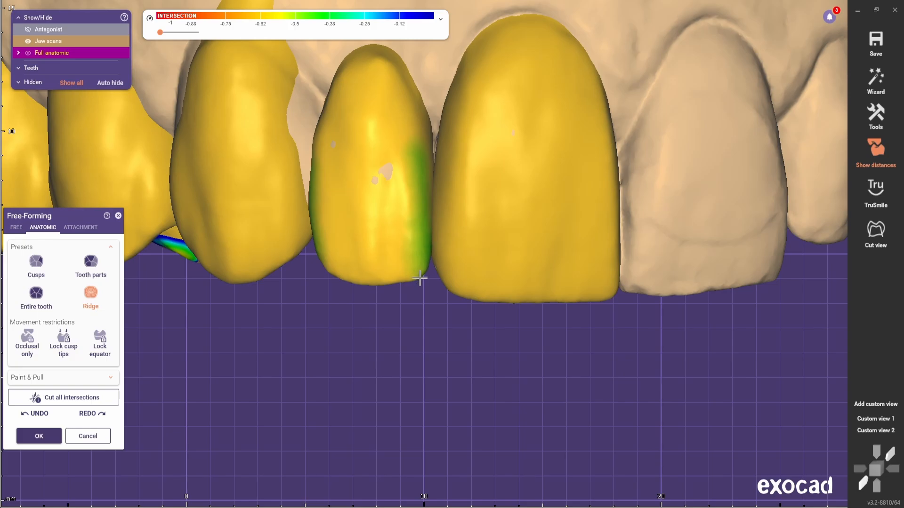
{"action": "scroll", "coordinate": [414, 325], "scroll_direction": "down", "scroll_amount": 3}
{"action": "scroll", "coordinate": [380, 268], "scroll_direction": "up", "scroll_amount": 2}
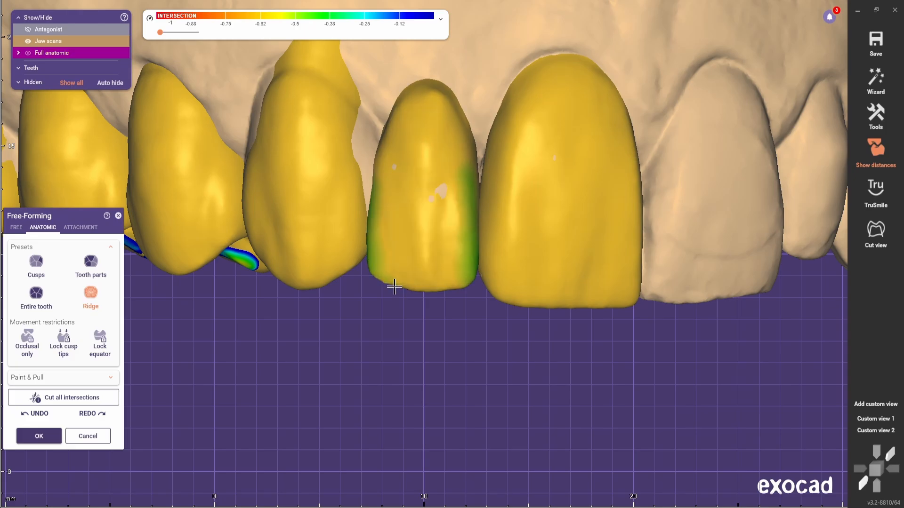
Examine the arch from the occlusal side with teeth 12 and 13 hidden, and compare it with the designed teeth displayed.
{"action": "right_click_drag", "start_coordinate": [394, 287], "coordinate": [367, 157]}
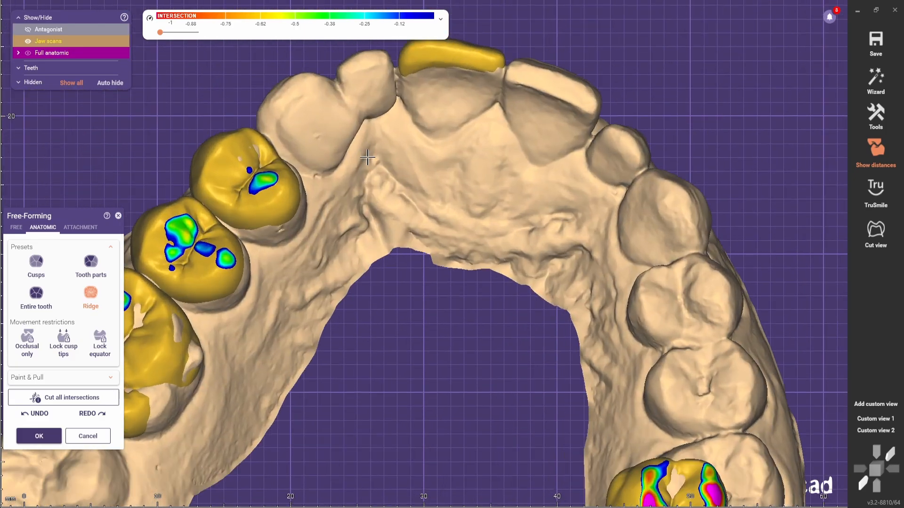
{"action": "scroll", "coordinate": [360, 226], "scroll_direction": "down", "scroll_amount": 3}
{"action": "scroll", "coordinate": [352, 179], "scroll_direction": "up", "scroll_amount": 3}
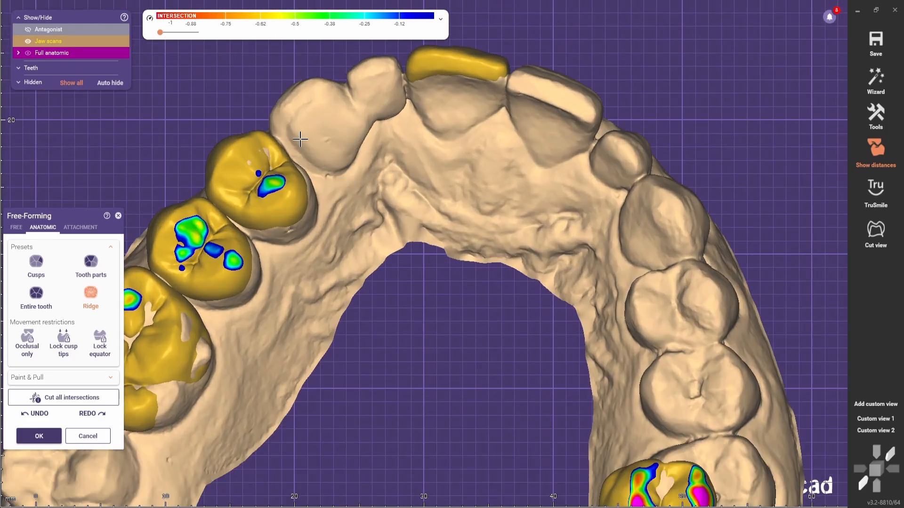
{"action": "scroll", "coordinate": [378, 87], "scroll_direction": "down", "scroll_amount": 3}
{"action": "scroll", "coordinate": [399, 175], "scroll_direction": "up", "scroll_amount": 4}
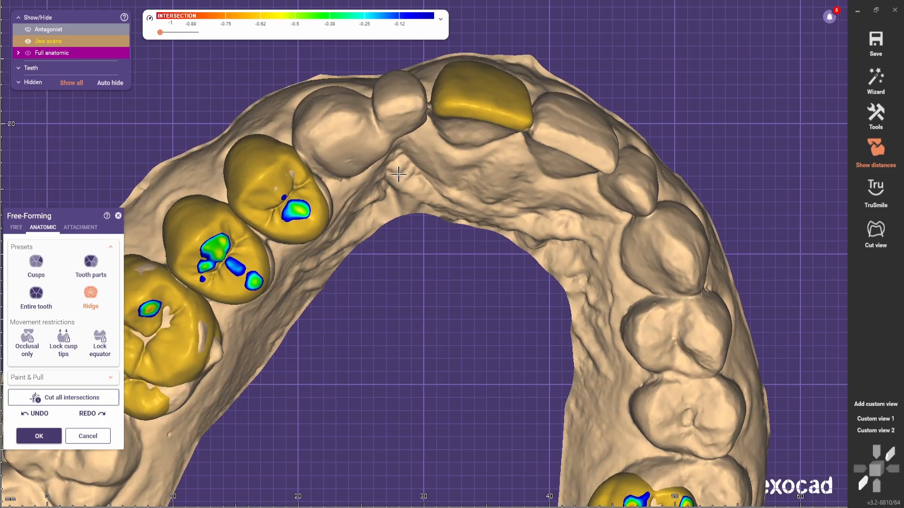
{"action": "scroll", "coordinate": [330, 130], "scroll_direction": "down", "scroll_amount": 3}
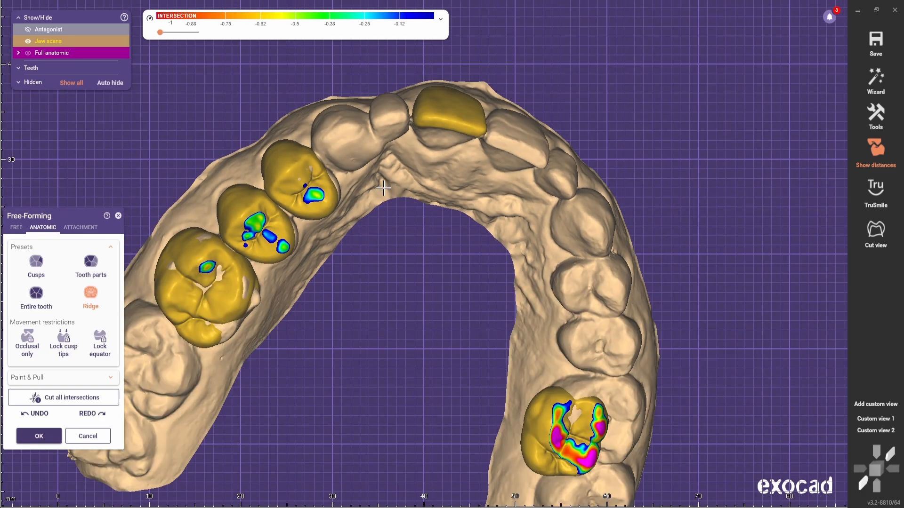
{"action": "scroll", "coordinate": [361, 135], "scroll_direction": "up", "scroll_amount": 3}
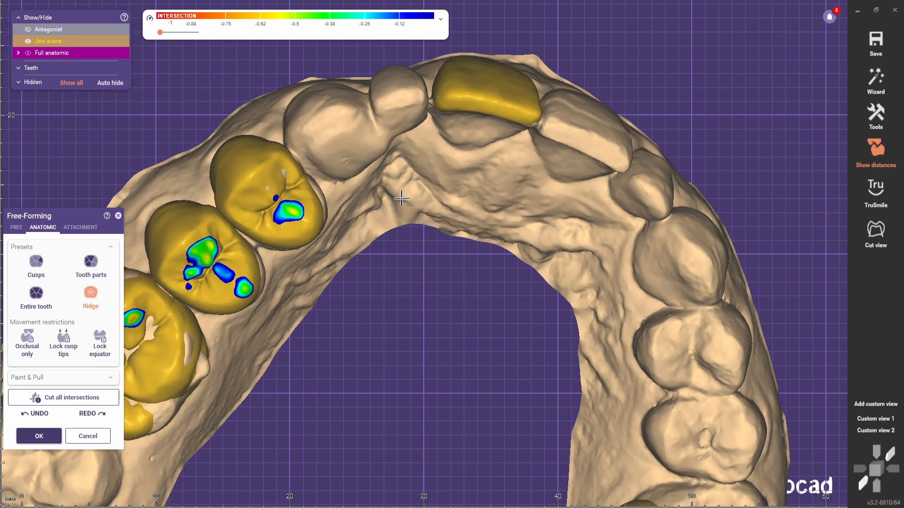
{"action": "right_click_drag", "start_coordinate": [590, 253], "coordinate": [589, 248]}
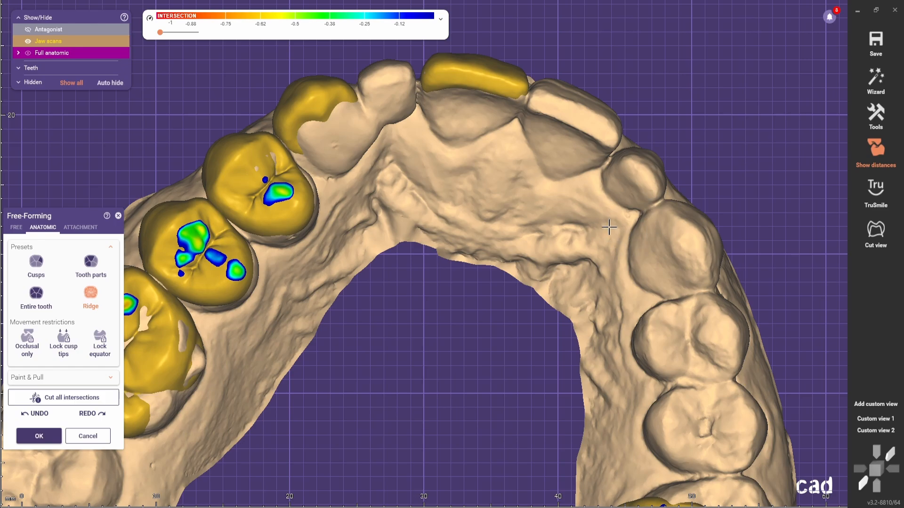
{"action": "scroll", "coordinate": [600, 244], "scroll_direction": "down", "scroll_amount": 3}
{"action": "scroll", "coordinate": [610, 155], "scroll_direction": "up", "scroll_amount": 5}
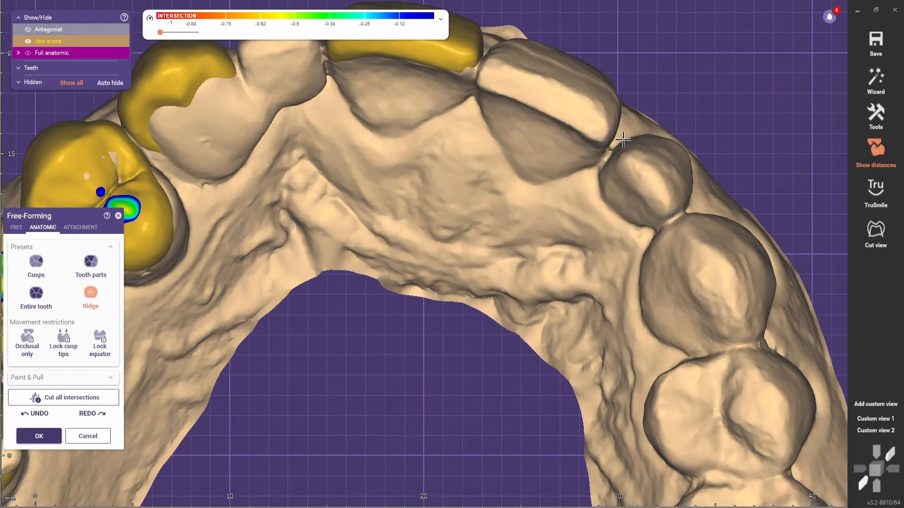
{"action": "scroll", "coordinate": [504, 232], "scroll_direction": "down", "scroll_amount": 3}
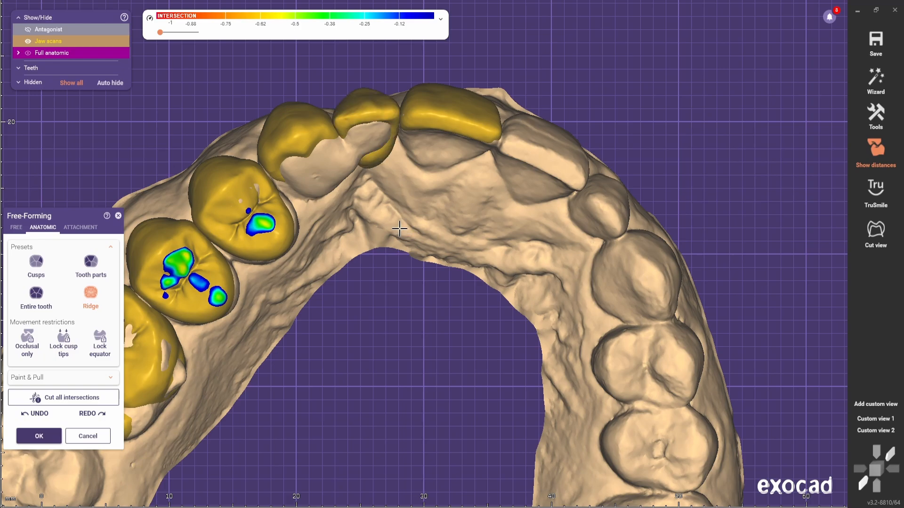
{"action": "scroll", "coordinate": [397, 225], "scroll_direction": "down", "scroll_amount": 4}
{"action": "right_click_drag", "start_coordinate": [395, 215], "coordinate": [380, 259]}
{"action": "scroll", "coordinate": [380, 258], "scroll_direction": "up", "scroll_amount": 5}
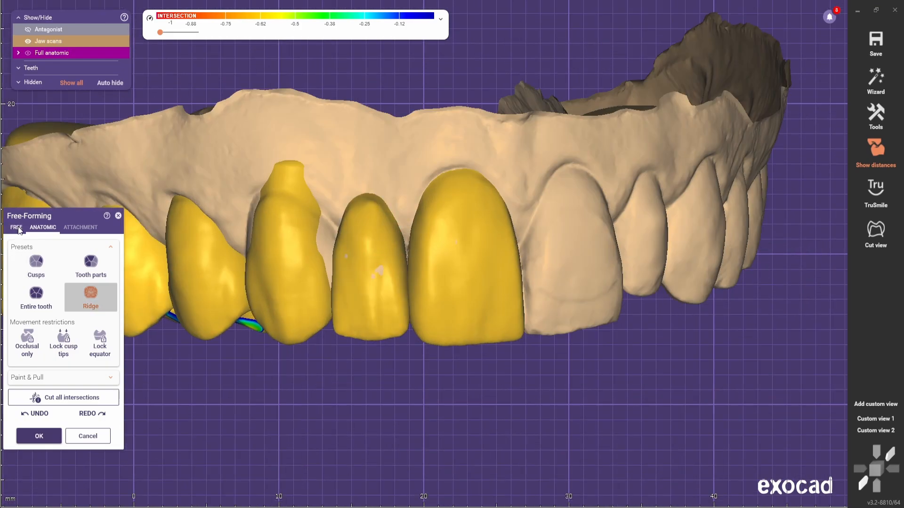
Smooth the cervical facial area of tooth 12 with a small brush at increased strength, hiding the jaw scans temporarily.
{"action": "left_click", "coordinate": [17, 228]}
{"action": "scroll", "coordinate": [330, 224], "scroll_direction": "up", "scroll_amount": 2}
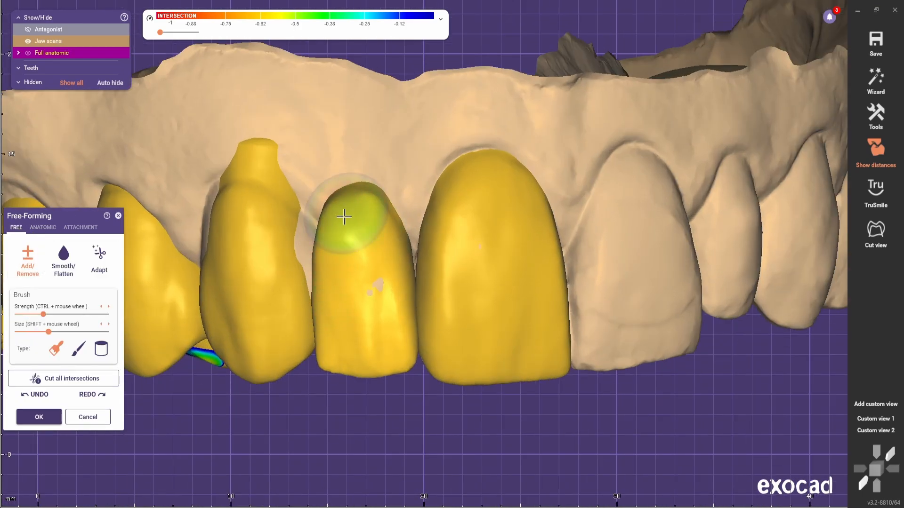
{"action": "right_click_drag", "start_coordinate": [344, 217], "coordinate": [334, 239]}
{"action": "scroll", "coordinate": [333, 239], "scroll_direction": "down", "scroll_amount": 3, "text": "shift"}
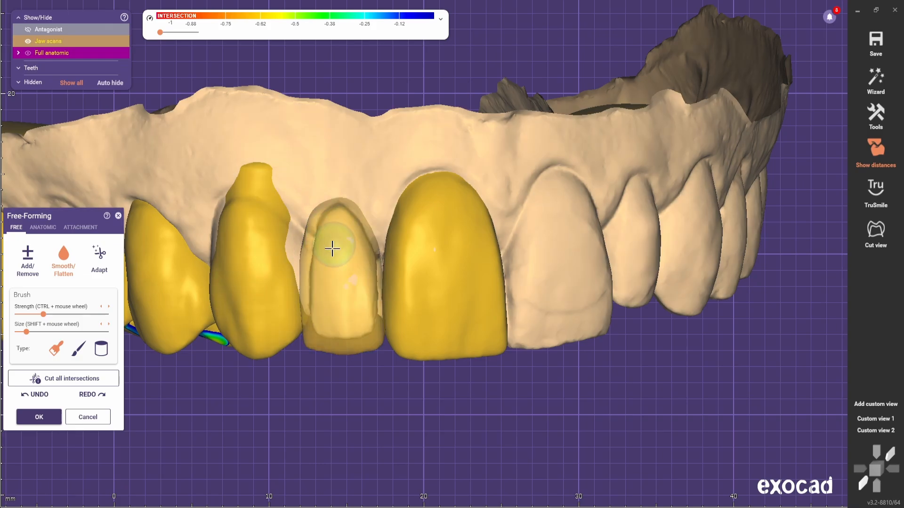
{"action": "scroll", "coordinate": [330, 248], "scroll_direction": "up", "scroll_amount": 4}
{"action": "scroll", "coordinate": [402, 228], "scroll_direction": "up", "scroll_amount": 2, "text": "ctrl"}
{"action": "key", "text": "j"}
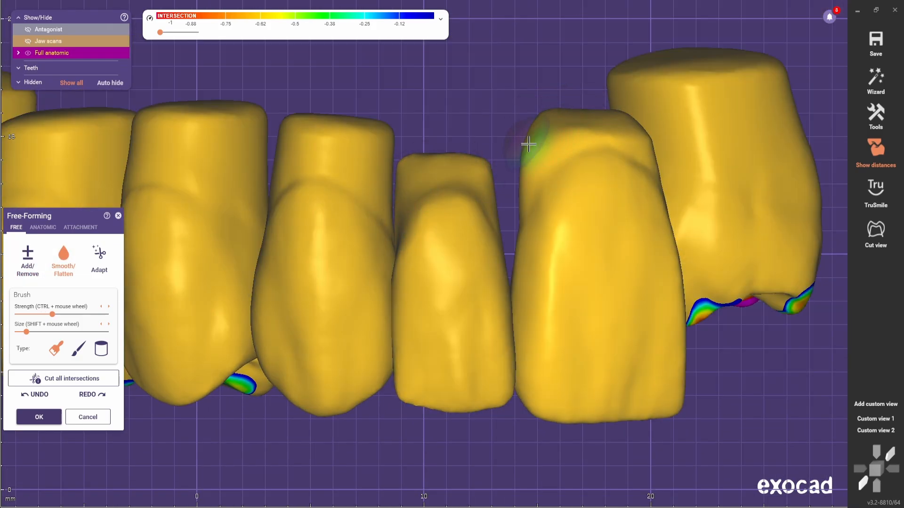
{"action": "key", "text": "j"}
Shape the vertical facial ridges of tooth 12 with the Ridge preset.
{"action": "scroll", "coordinate": [477, 275], "scroll_direction": "down", "scroll_amount": 4}
{"action": "right_click_drag", "start_coordinate": [427, 408], "coordinate": [362, 400]}
{"action": "scroll", "coordinate": [362, 330], "scroll_direction": "up", "scroll_amount": 1}
{"action": "left_click", "coordinate": [43, 227]}
{"action": "scroll", "coordinate": [367, 325], "scroll_direction": "up", "scroll_amount": 2}
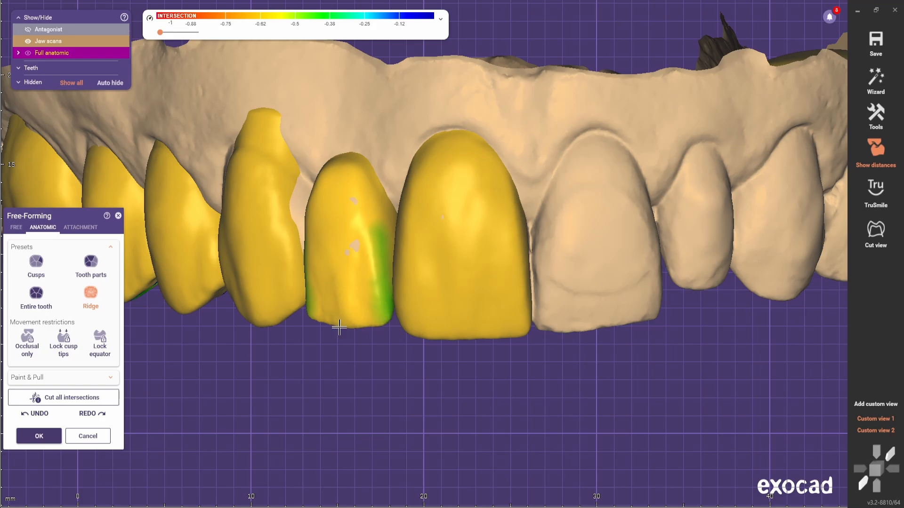
Smooth the facial surface of tooth 12 with a reduced wide brush.
{"action": "left_click", "coordinate": [16, 228]}
{"action": "mouse_move", "coordinate": [264, 376]}
{"action": "right_mouse_down"}
{"action": "mouse_move", "coordinate": [292, 323]}
{"action": "mouse_move", "coordinate": [339, 313]}
{"action": "right_mouse_up"}
{"action": "scroll", "coordinate": [301, 325], "scroll_direction": "up", "scroll_amount": 2}
{"action": "scroll", "coordinate": [375, 214], "scroll_direction": "down", "scroll_amount": 2, "text": "shift"}
{"action": "left_click", "coordinate": [64, 260]}
{"action": "left_click_drag", "start_coordinate": [468, 218], "coordinate": [479, 223]}
Fine-tune the facial ridges of tooth 12 with the Ridge preset and smooth its distal cervical edge with the smallest brush.
{"action": "left_click", "coordinate": [43, 228]}
{"action": "right_click_drag", "start_coordinate": [376, 306], "coordinate": [419, 313]}
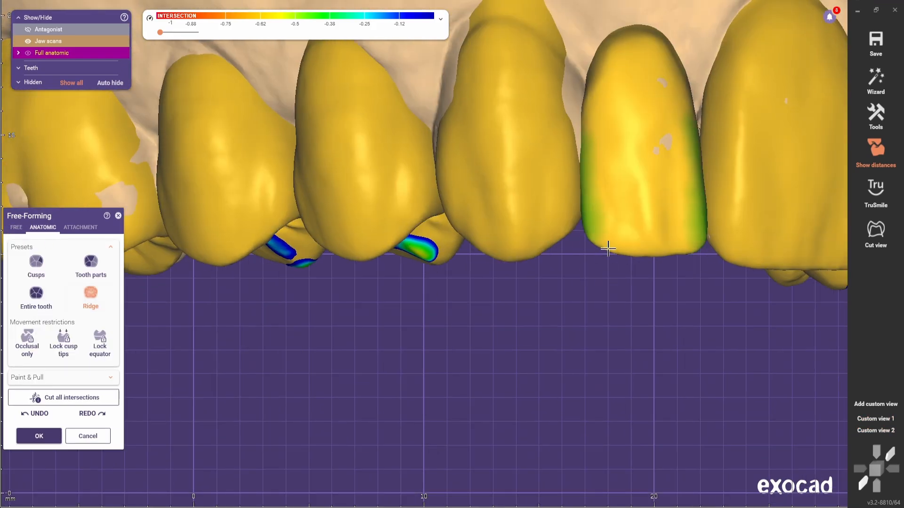
{"action": "left_click", "coordinate": [16, 228]}
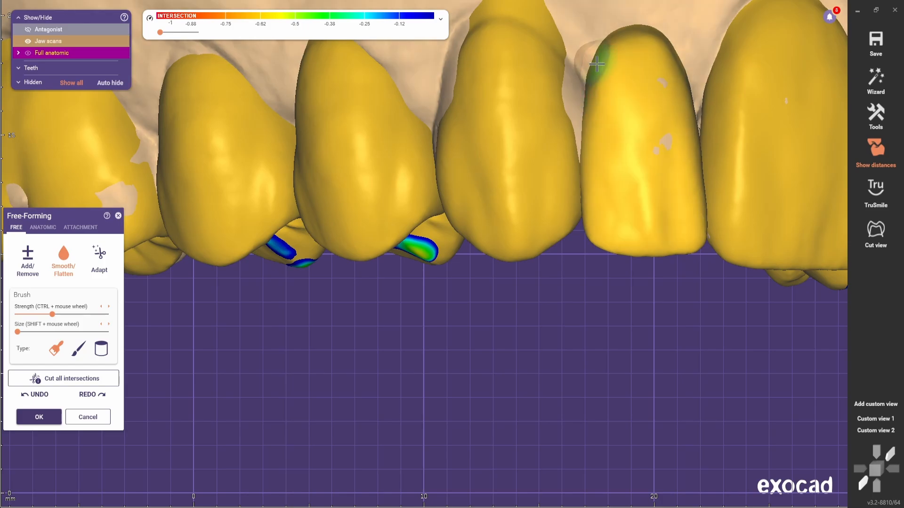
{"action": "scroll", "coordinate": [571, 343], "scroll_direction": "down", "scroll_amount": 5}
{"action": "right_click_drag", "start_coordinate": [572, 343], "coordinate": [436, 289]}
{"action": "scroll", "coordinate": [436, 288], "scroll_direction": "up", "scroll_amount": 5}
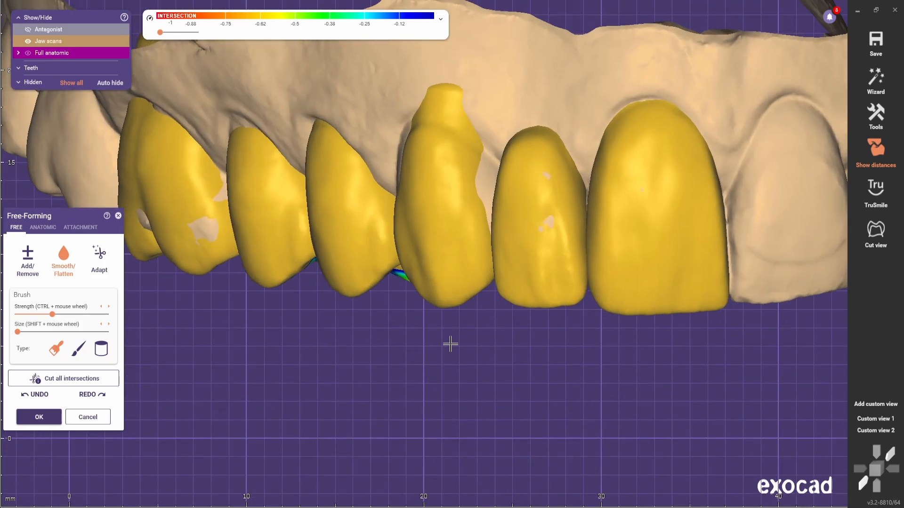
Adjust the facial contour of tooth 12 with the Cusps preset.
{"action": "left_click", "coordinate": [43, 228]}
{"action": "scroll", "coordinate": [517, 324], "scroll_direction": "up", "scroll_amount": 2}
{"action": "left_click", "coordinate": [37, 262]}
{"action": "scroll", "coordinate": [516, 330], "scroll_direction": "down", "scroll_amount": 5}
{"action": "right_click_drag", "start_coordinate": [513, 343], "coordinate": [476, 349]}
{"action": "scroll", "coordinate": [473, 346], "scroll_direction": "up", "scroll_amount": 4}
{"action": "left_click", "coordinate": [16, 227]}
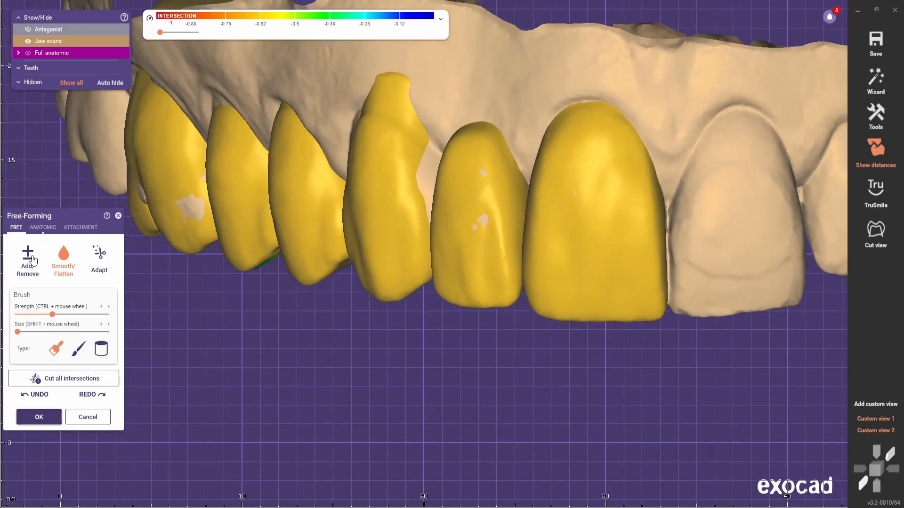
Add material along the mesial facial area of tooth 12 with the narrow brush type, increasing its strength.
{"action": "scroll", "coordinate": [428, 282], "scroll_direction": "up", "scroll_amount": 1}
{"action": "scroll", "coordinate": [427, 166], "scroll_direction": "down", "scroll_amount": 3}
{"action": "right_click_drag", "start_coordinate": [529, 397], "coordinate": [414, 228]}
{"action": "scroll", "coordinate": [398, 145], "scroll_direction": "up", "scroll_amount": 3}
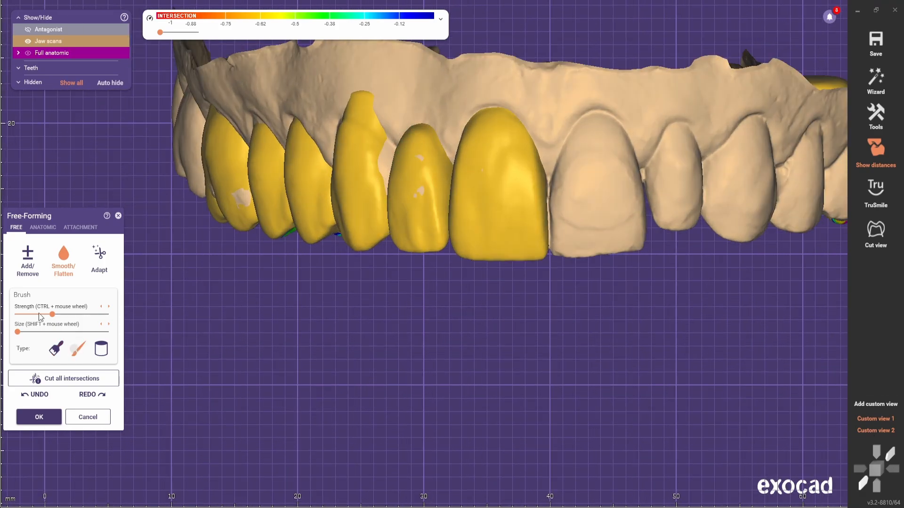
{"action": "left_click", "coordinate": [27, 259]}
{"action": "scroll", "coordinate": [440, 128], "scroll_direction": "up", "scroll_amount": 1}
{"action": "scroll", "coordinate": [439, 128], "scroll_direction": "up", "scroll_amount": 4, "text": "shift"}
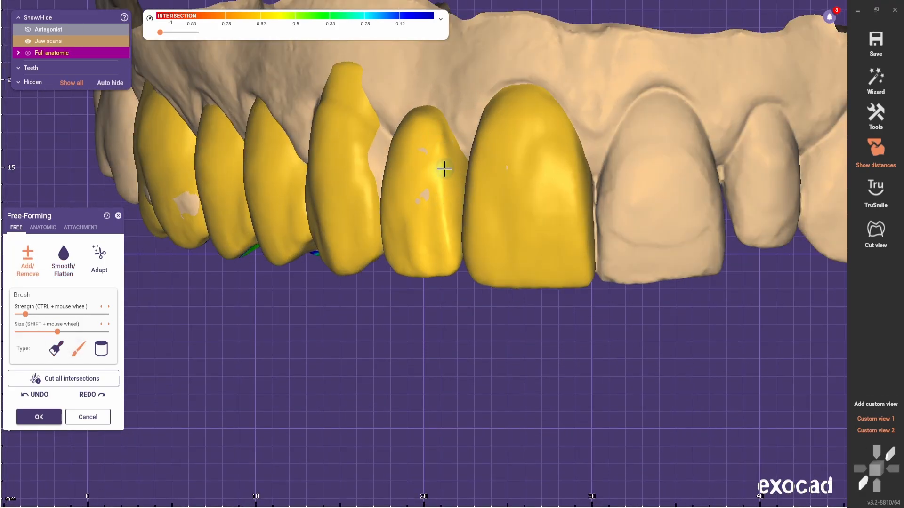
{"action": "scroll", "coordinate": [453, 195], "scroll_direction": "up", "scroll_amount": 4, "text": "ctrl"}
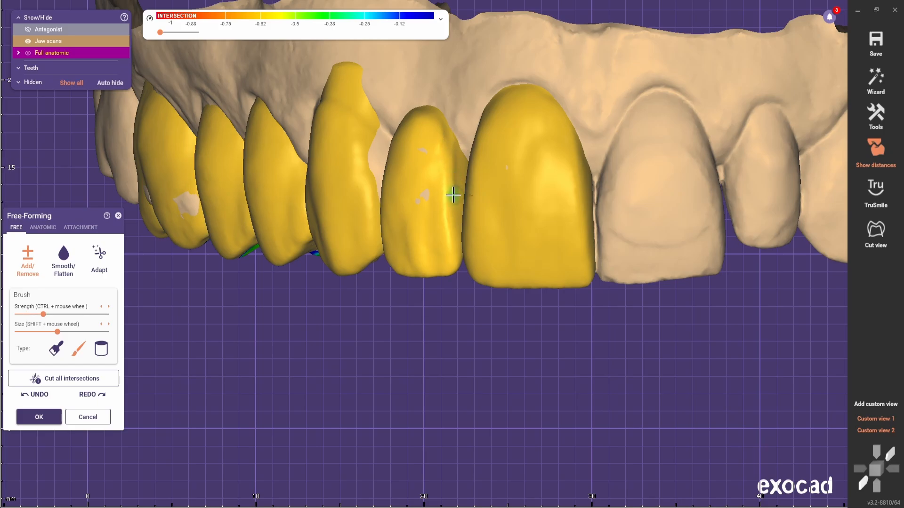
Cover the exposed scan spots on tooth 12 with the large wide brush and smooth the surface with the smallest brush.
{"action": "scroll", "coordinate": [461, 194], "scroll_direction": "up", "scroll_amount": 1}
{"action": "scroll", "coordinate": [462, 195], "scroll_direction": "up", "scroll_amount": 3, "text": "shift"}
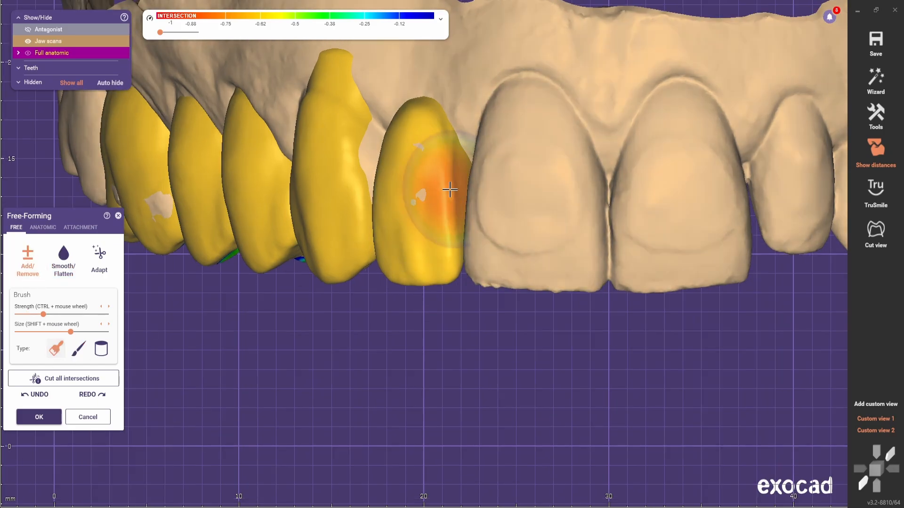
{"action": "key", "text": "j"}
{"action": "key", "text": "shift"}
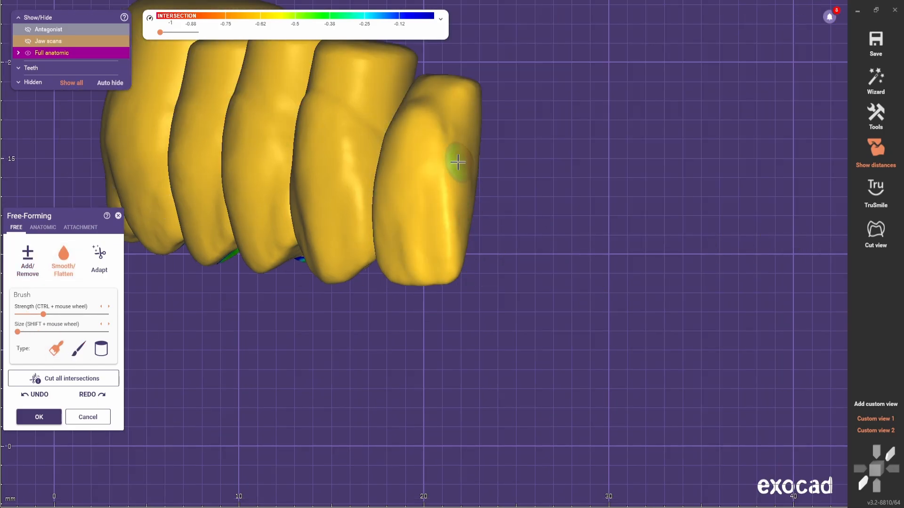
{"action": "left_click", "coordinate": [19, 266]}
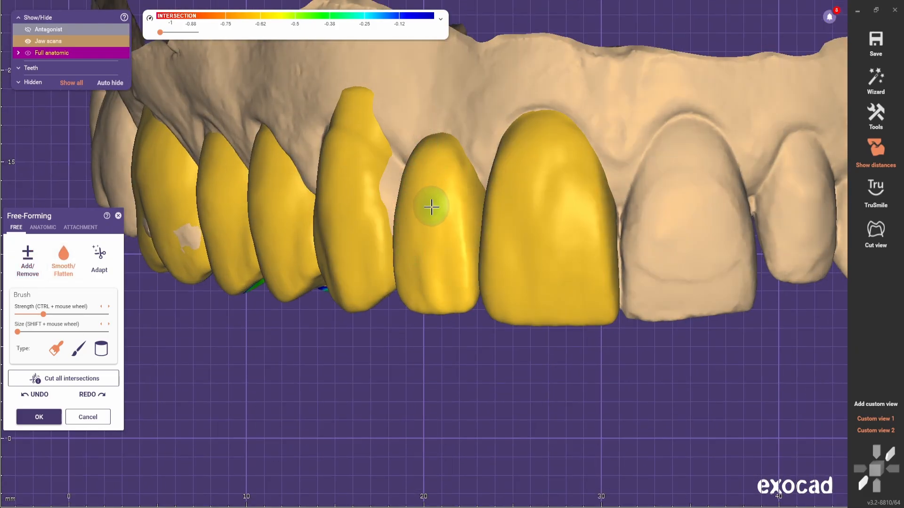
{"action": "scroll", "coordinate": [428, 198], "scroll_direction": "down", "scroll_amount": 5}
{"action": "scroll", "coordinate": [387, 256], "scroll_direction": "up", "scroll_amount": 5}
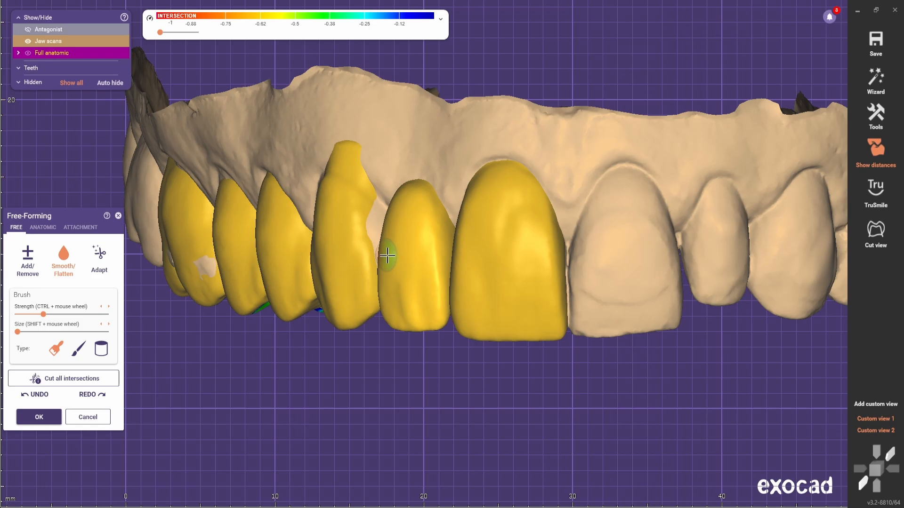
Refine the distal facial area of tooth 12 by adding material and smoothing it with the narrow brush at increased strength.
{"action": "left_click", "coordinate": [31, 269]}
{"action": "scroll", "coordinate": [419, 265], "scroll_direction": "up", "scroll_amount": 3, "text": "shift"}
{"action": "scroll", "coordinate": [420, 265], "scroll_direction": "up", "scroll_amount": 2, "text": "ctrl"}
{"action": "scroll", "coordinate": [419, 301], "scroll_direction": "down", "scroll_amount": 2}
{"action": "left_click", "coordinate": [64, 262]}
{"action": "scroll", "coordinate": [417, 307], "scroll_direction": "up", "scroll_amount": 3}
{"action": "scroll", "coordinate": [417, 307], "scroll_direction": "up", "scroll_amount": 4, "text": "shift"}
{"action": "scroll", "coordinate": [397, 325], "scroll_direction": "down", "scroll_amount": 4}
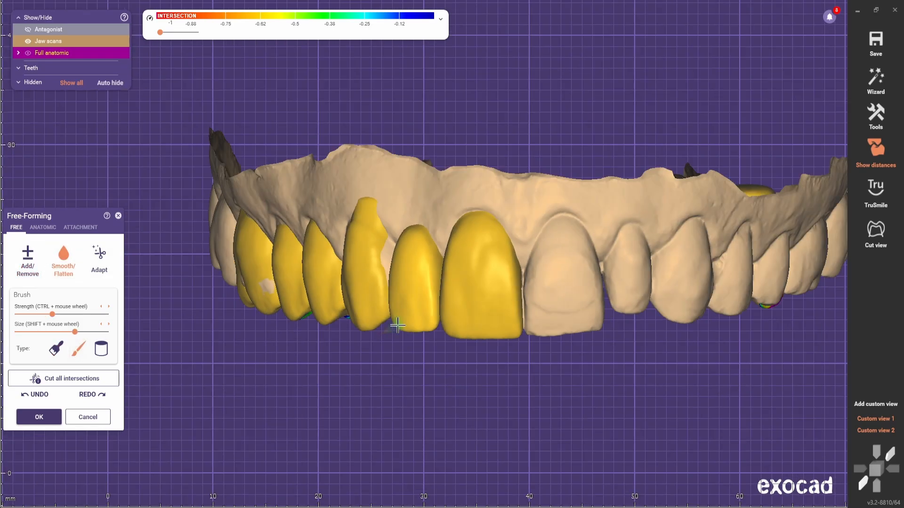
{"action": "scroll", "coordinate": [398, 326], "scroll_direction": "down", "scroll_amount": 4}
{"action": "scroll", "coordinate": [500, 339], "scroll_direction": "up", "scroll_amount": 5}
Add material to the incisal edge of tooth 12 and smooth it from the occlusal side with the narrow brush.
{"action": "left_click", "coordinate": [28, 262]}
{"action": "scroll", "coordinate": [384, 293], "scroll_direction": "up", "scroll_amount": 4}
{"action": "scroll", "coordinate": [410, 280], "scroll_direction": "up", "scroll_amount": 2}
{"action": "right_click_drag", "start_coordinate": [410, 280], "coordinate": [339, 208]}
{"action": "scroll", "coordinate": [365, 177], "scroll_direction": "down", "scroll_amount": 4}
{"action": "scroll", "coordinate": [339, 208], "scroll_direction": "up", "scroll_amount": 3}
{"action": "left_click", "coordinate": [64, 261]}
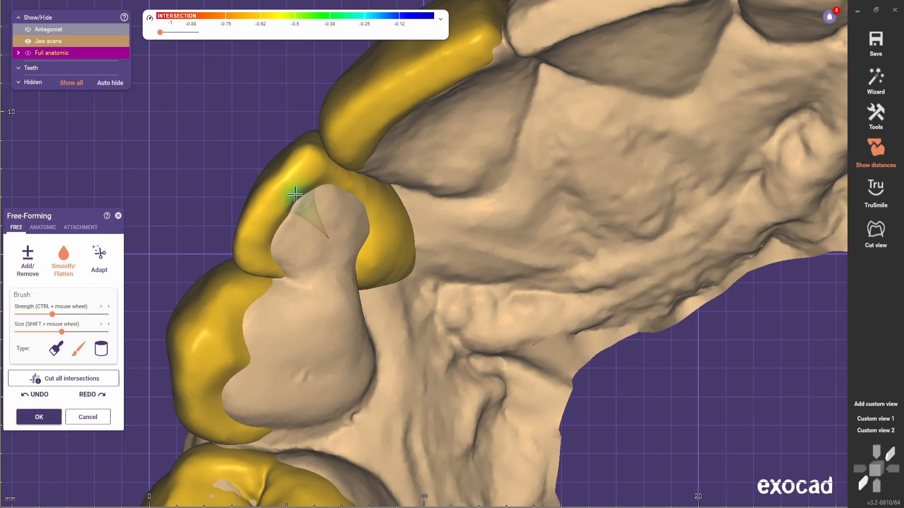
{"action": "scroll", "coordinate": [298, 178], "scroll_direction": "down", "scroll_amount": 4}
Reshape and smooth the mesial incisal corner of tooth 12 with the narrow brush, using the saved Custom view 1.
{"action": "left_click", "coordinate": [884, 421]}
{"action": "scroll", "coordinate": [442, 223], "scroll_direction": "up", "scroll_amount": 3}
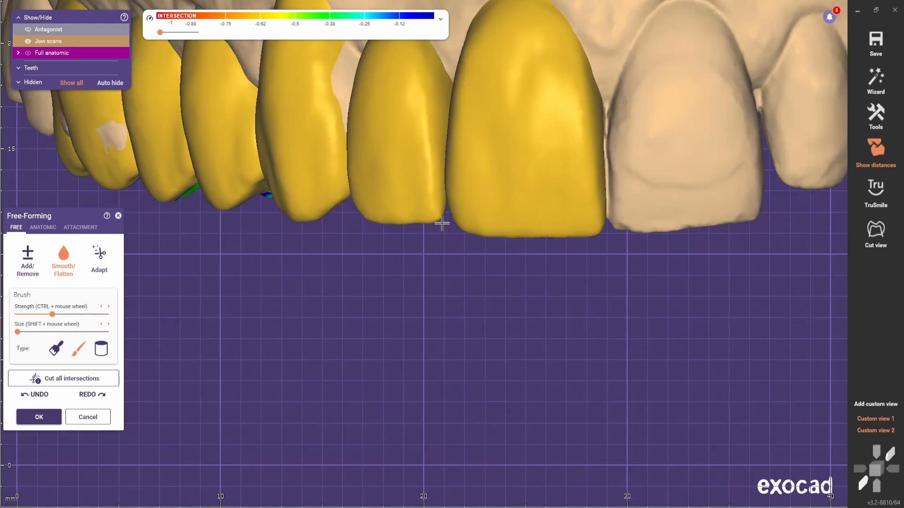
{"action": "left_click", "coordinate": [28, 261]}
{"action": "scroll", "coordinate": [431, 177], "scroll_direction": "up", "scroll_amount": 2}
{"action": "scroll", "coordinate": [431, 177], "scroll_direction": "up", "scroll_amount": 4, "text": "shift"}
{"action": "left_click", "coordinate": [61, 263]}
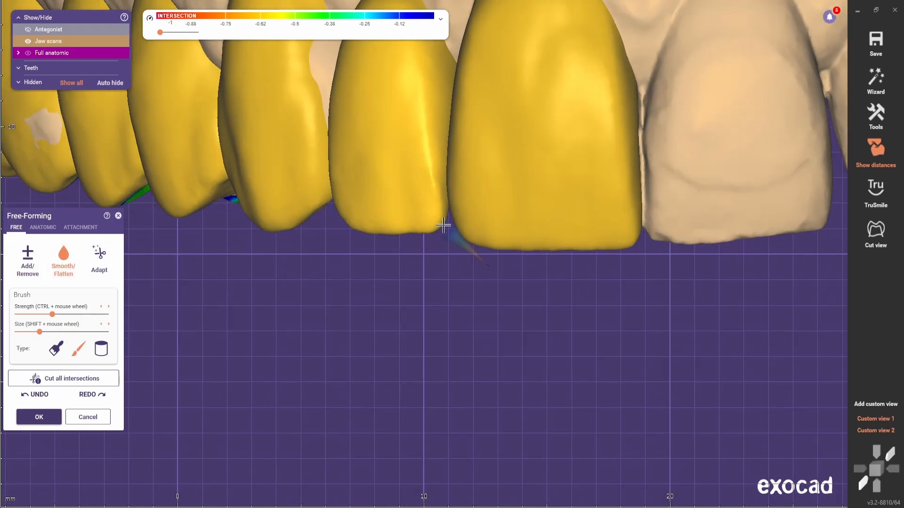
Adjust the ridge of tooth 12 near its contact with tooth 11 using the anatomic Ridge preset.
{"action": "middle_click", "coordinate": [464, 230], "text": "ctrl"}
{"action": "scroll", "coordinate": [447, 226], "scroll_direction": "up", "scroll_amount": 1, "text": "ctrl"}
{"action": "left_click", "coordinate": [42, 228]}
{"action": "right_click_drag", "start_coordinate": [440, 228], "coordinate": [528, 231]}
{"action": "scroll", "coordinate": [528, 230], "scroll_direction": "down", "scroll_amount": 8}
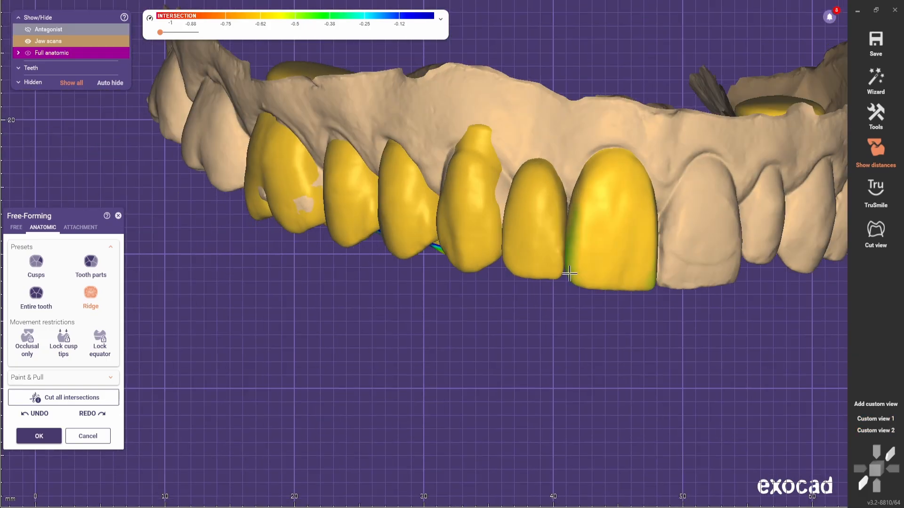
{"action": "scroll", "coordinate": [572, 261], "scroll_direction": "up", "scroll_amount": 4}
Refine the mesial edge of tooth 12 by adding material and smoothing it with the large narrow brush.
{"action": "left_click", "coordinate": [17, 227]}
{"action": "scroll", "coordinate": [558, 185], "scroll_direction": "up", "scroll_amount": 1}
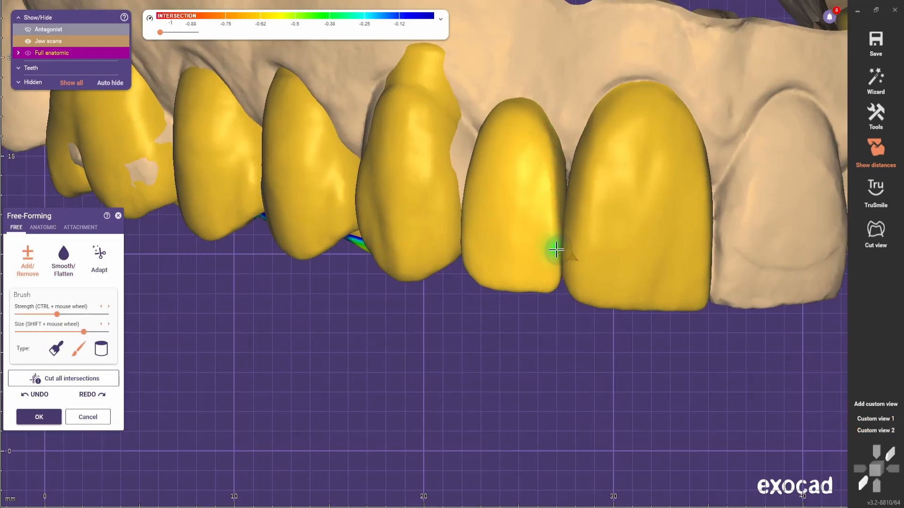
{"action": "left_click", "coordinate": [64, 259]}
{"action": "scroll", "coordinate": [490, 228], "scroll_direction": "up", "scroll_amount": 2}
{"action": "right_click_drag", "start_coordinate": [546, 234], "coordinate": [576, 264]}
{"action": "scroll", "coordinate": [527, 329], "scroll_direction": "down", "scroll_amount": 4}
{"action": "scroll", "coordinate": [537, 267], "scroll_direction": "up", "scroll_amount": 2}
{"action": "scroll", "coordinate": [576, 264], "scroll_direction": "down", "scroll_amount": 3}
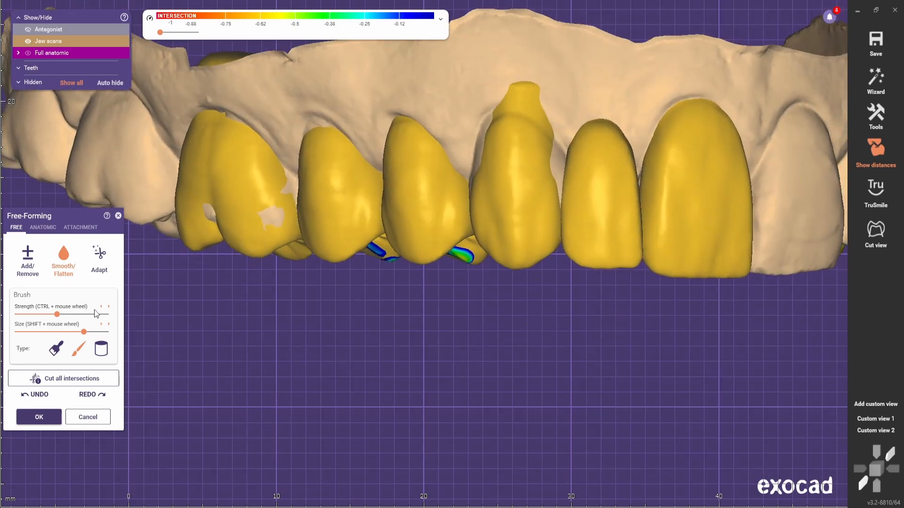
Refine the distal side of tooth 12 with anatomic shaping, add/remove and narrow-brush smoothing from the cervical to the incisal area.
{"action": "left_click", "coordinate": [43, 228]}
{"action": "scroll", "coordinate": [571, 255], "scroll_direction": "up", "scroll_amount": 3}
{"action": "left_click", "coordinate": [16, 227]}
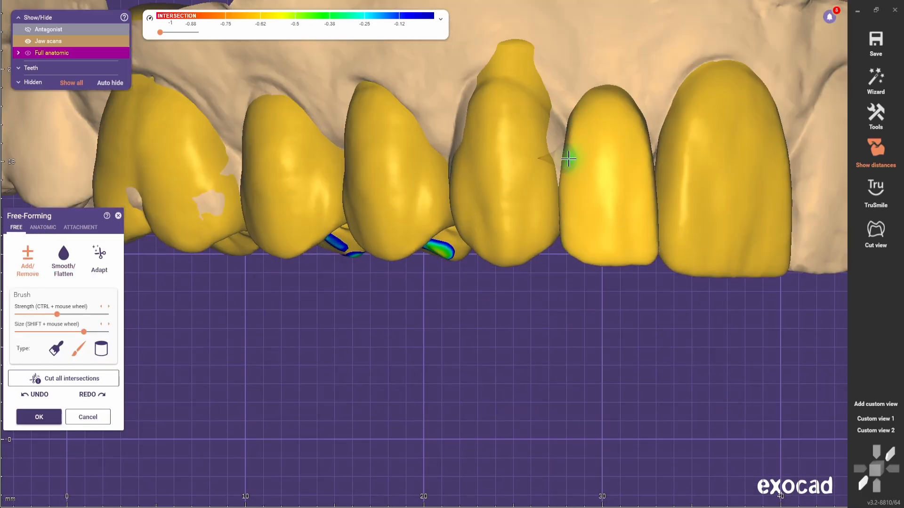
{"action": "left_click", "coordinate": [63, 260]}
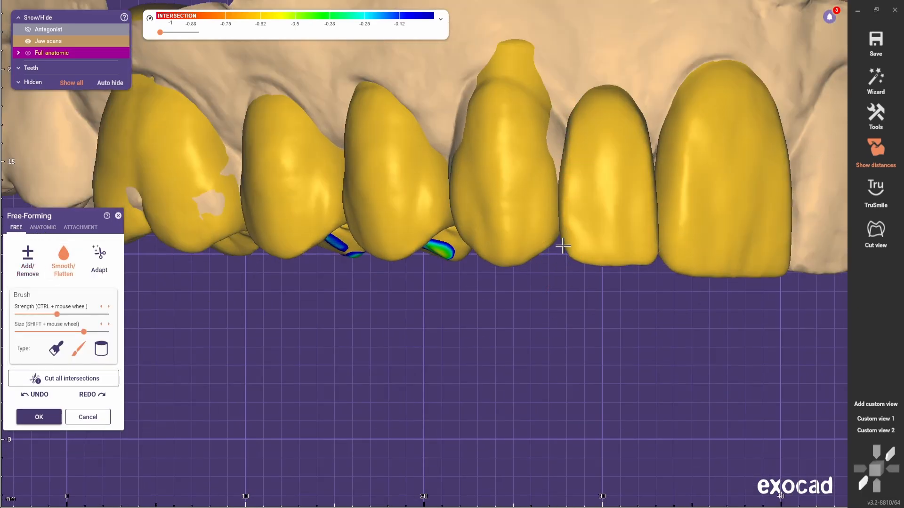
{"action": "left_click", "coordinate": [43, 227]}
{"action": "left_click", "coordinate": [17, 228]}
{"action": "left_click", "coordinate": [64, 260]}
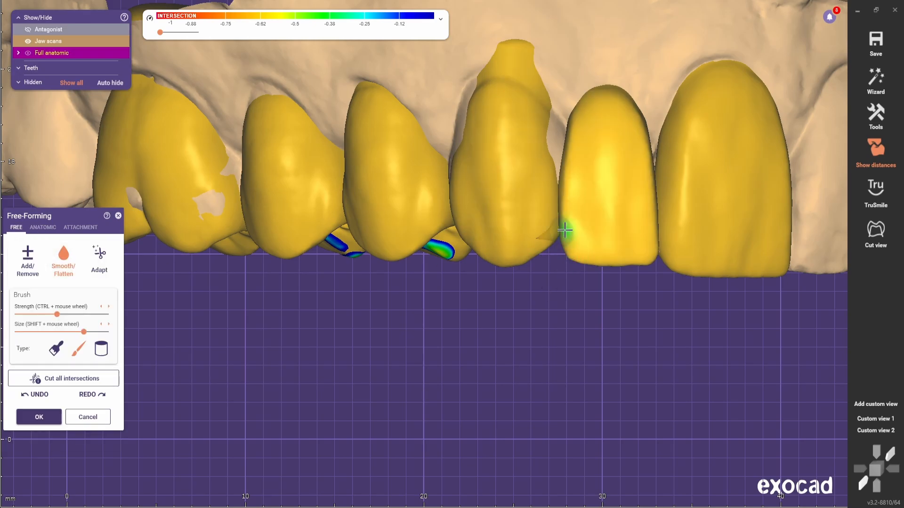
Rework the mesial facial area of tooth 12 with add/remove and smooth it with a reduced narrow brush.
{"action": "left_click", "coordinate": [27, 261]}
{"action": "right_click_drag", "start_coordinate": [616, 282], "coordinate": [480, 255]}
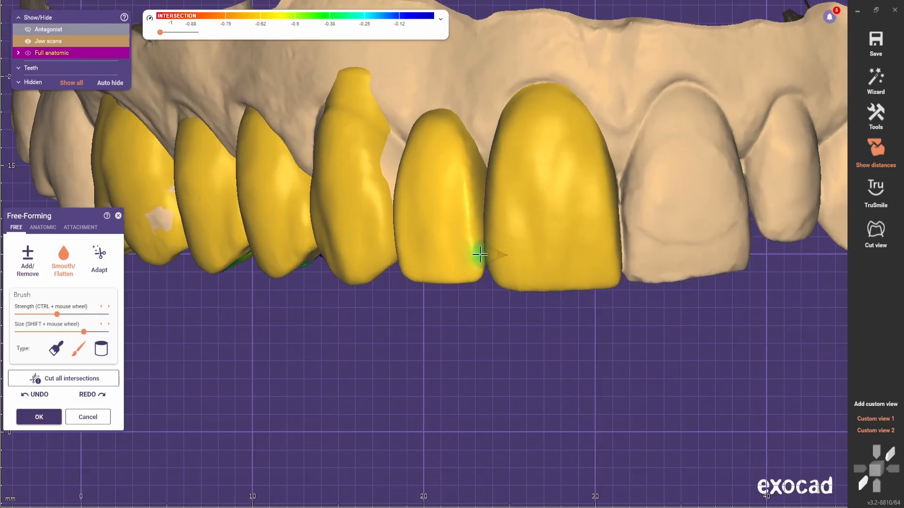
{"action": "scroll", "coordinate": [482, 303], "scroll_direction": "down", "scroll_amount": 5}
{"action": "right_click_drag", "start_coordinate": [482, 302], "coordinate": [443, 297]}
{"action": "scroll", "coordinate": [423, 254], "scroll_direction": "up", "scroll_amount": 5}
{"action": "scroll", "coordinate": [382, 185], "scroll_direction": "down", "scroll_amount": 3, "text": "shift"}
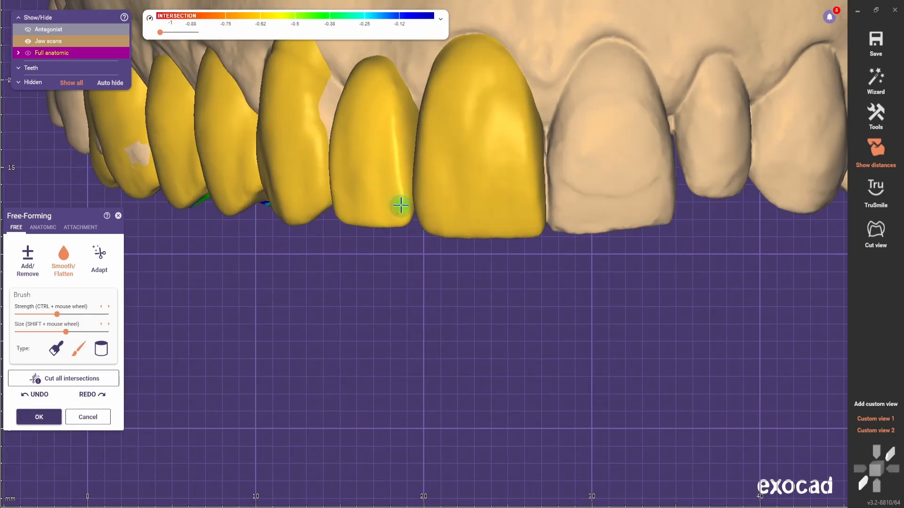
{"action": "scroll", "coordinate": [392, 188], "scroll_direction": "down", "scroll_amount": 3}
{"action": "right_click_drag", "start_coordinate": [353, 236], "coordinate": [399, 228]}
{"action": "scroll", "coordinate": [404, 230], "scroll_direction": "up", "scroll_amount": 3}
Reshape the distal incisal area of tooth 12 with the small wide brush and smooth it.
{"action": "left_click", "coordinate": [27, 261]}
{"action": "left_click", "coordinate": [56, 349]}
{"action": "left_click_drag", "start_coordinate": [400, 122], "coordinate": [365, 172]}
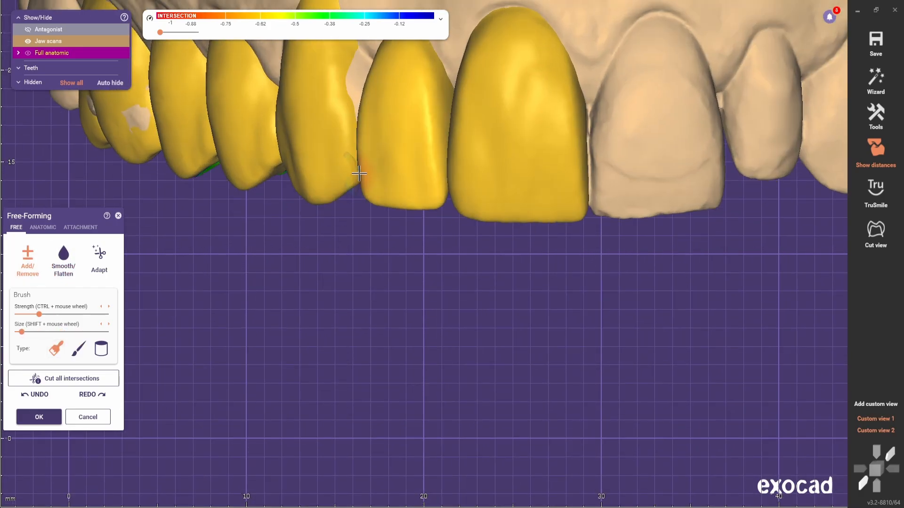
{"action": "scroll", "coordinate": [391, 256], "scroll_direction": "down", "scroll_amount": 3}
{"action": "mouse_move", "coordinate": [391, 256]}
{"action": "right_mouse_down"}
{"action": "mouse_move", "coordinate": [337, 256]}
{"action": "mouse_move", "coordinate": [351, 254]}
{"action": "right_mouse_up"}
{"action": "scroll", "coordinate": [348, 252], "scroll_direction": "up", "scroll_amount": 3}
{"action": "left_click_drag", "start_coordinate": [294, 151], "coordinate": [297, 145], "text": "ctrl"}
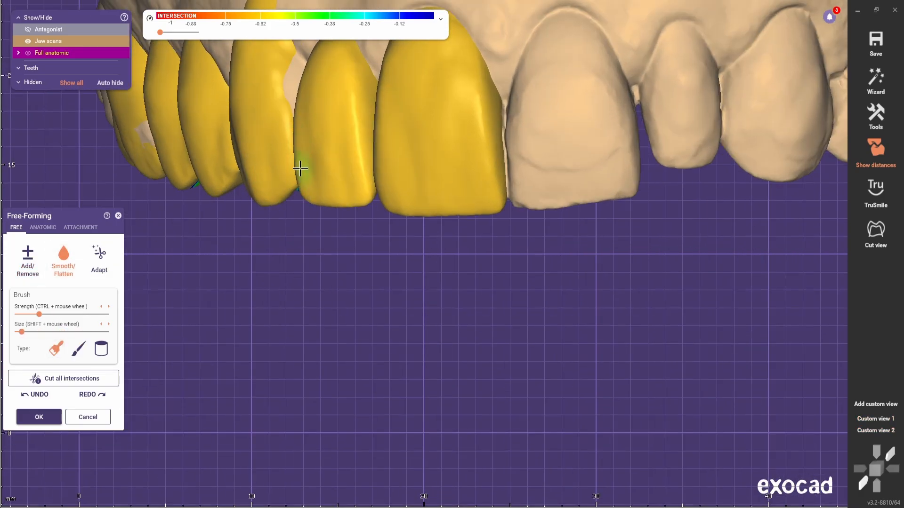
Check the shape of tooth 12 against the neighbouring teeth from several angles and accept the free-forming changes.
{"action": "scroll", "coordinate": [414, 329], "scroll_direction": "down", "scroll_amount": 3}
{"action": "right_click_drag", "start_coordinate": [414, 329], "coordinate": [530, 325]}
{"action": "scroll", "coordinate": [440, 333], "scroll_direction": "up", "scroll_amount": 3}
{"action": "scroll", "coordinate": [440, 283], "scroll_direction": "down", "scroll_amount": 3}
{"action": "scroll", "coordinate": [517, 347], "scroll_direction": "down", "scroll_amount": 3}
{"action": "scroll", "coordinate": [588, 329], "scroll_direction": "up", "scroll_amount": 5}
{"action": "right_click_drag", "start_coordinate": [588, 330], "coordinate": [620, 344]}
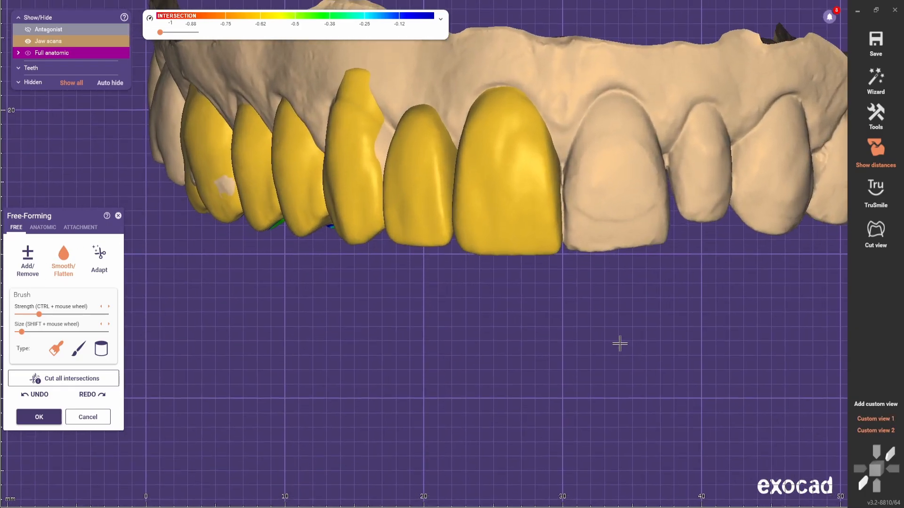
{"action": "scroll", "coordinate": [575, 339], "scroll_direction": "down", "scroll_amount": 4}
{"action": "right_click_drag", "start_coordinate": [599, 374], "coordinate": [529, 322]}
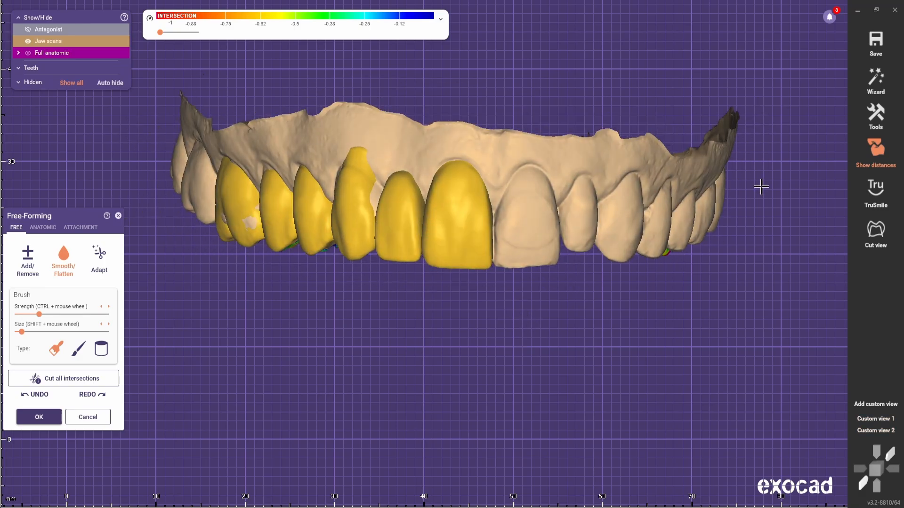
{"action": "right_click_drag", "start_coordinate": [761, 187], "coordinate": [567, 339]}
{"action": "left_click", "coordinate": [39, 417]}
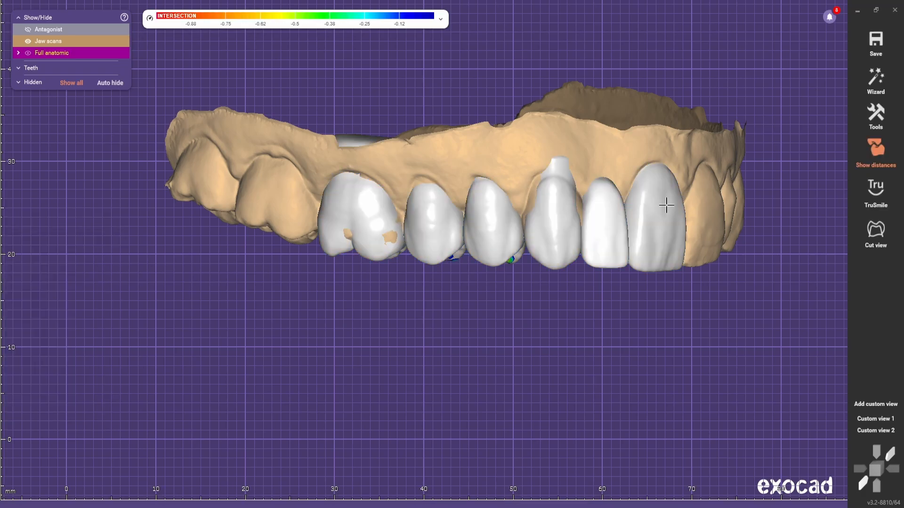
Reposition tooth 13 slightly towards distal and accept the placement.
{"action": "right_click", "coordinate": [347, 325]}
{"action": "left_click", "coordinate": [460, 188]}
{"action": "left_click_drag", "start_coordinate": [554, 230], "coordinate": [551, 232]}
{"action": "left_click", "coordinate": [39, 432]}
Reopen Free-Forming and reshape the facial surface of tooth 13 with the Tooth parts preset to cover the exposed scan.
{"action": "right_click", "coordinate": [331, 362]}
{"action": "left_click", "coordinate": [438, 205]}
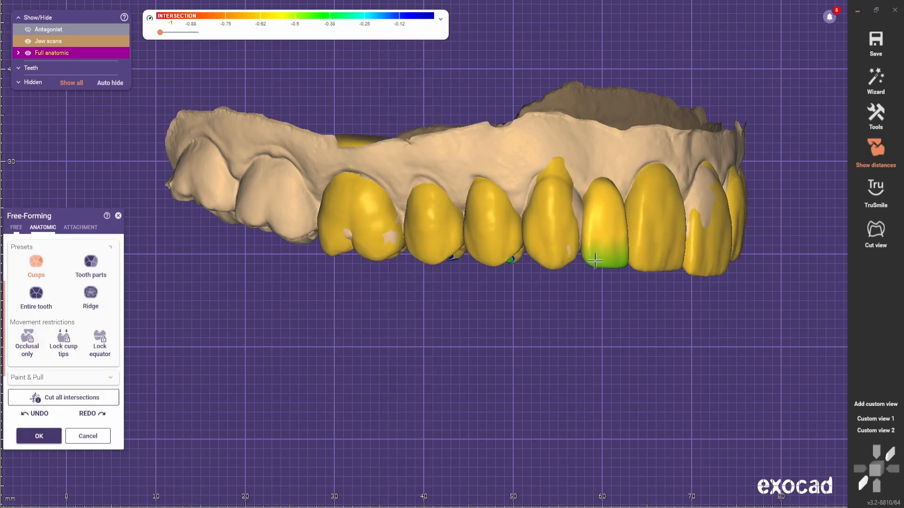
{"action": "left_click", "coordinate": [90, 266]}
{"action": "scroll", "coordinate": [607, 225], "scroll_direction": "up", "scroll_amount": 5}
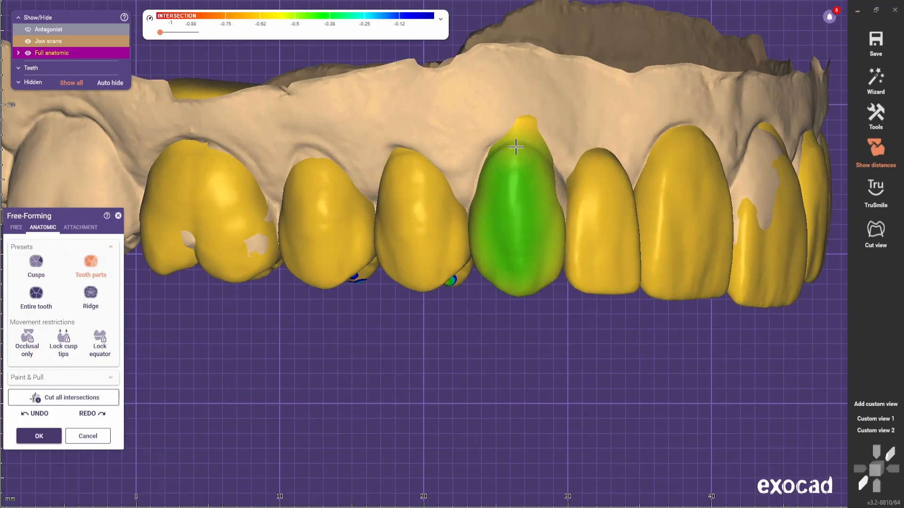
{"action": "scroll", "coordinate": [515, 316], "scroll_direction": "down", "scroll_amount": 5}
{"action": "scroll", "coordinate": [489, 237], "scroll_direction": "up", "scroll_amount": 4}
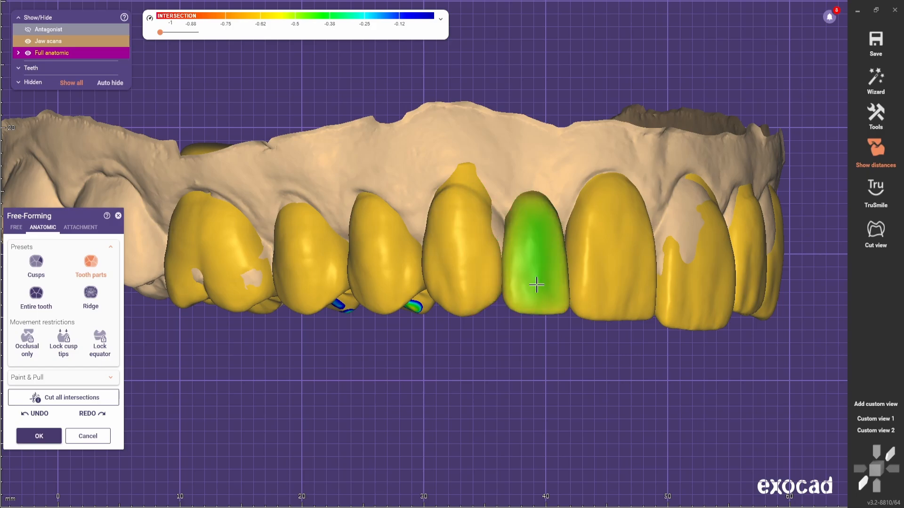
Adjust the distal part of tooth 12 next to tooth 13 with the Tooth parts preset.
{"action": "scroll", "coordinate": [518, 317], "scroll_direction": "down", "scroll_amount": 2}
{"action": "right_click_drag", "start_coordinate": [520, 317], "coordinate": [518, 317]}
{"action": "scroll", "coordinate": [459, 287], "scroll_direction": "up", "scroll_amount": 3}
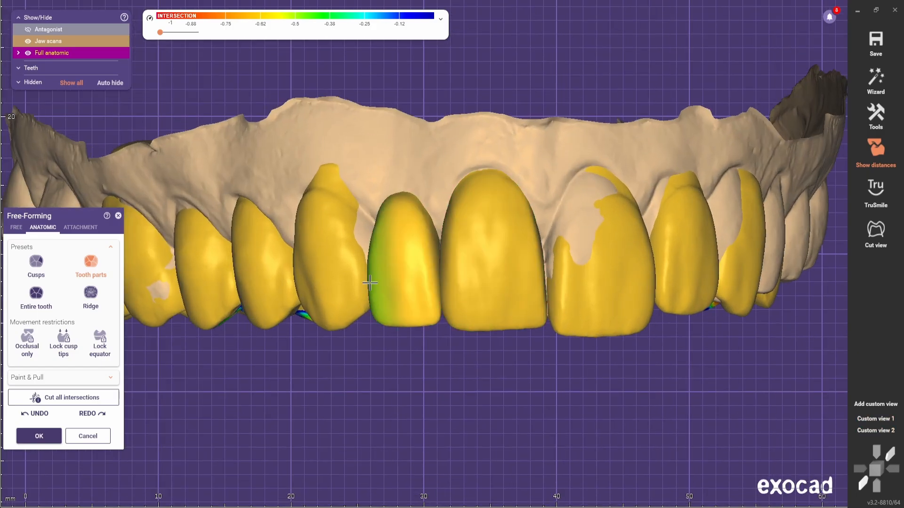
{"action": "right_click_drag", "start_coordinate": [370, 282], "coordinate": [452, 284]}
Hide teeth 13 and 12 temporarily to compare the designed shapes with the scanned teeth underneath.
{"action": "scroll", "coordinate": [454, 285], "scroll_direction": "up", "scroll_amount": 2}
{"action": "middle_click", "coordinate": [459, 285], "text": "ctrl"}
{"action": "middle_click", "coordinate": [515, 311], "text": "ctrl"}
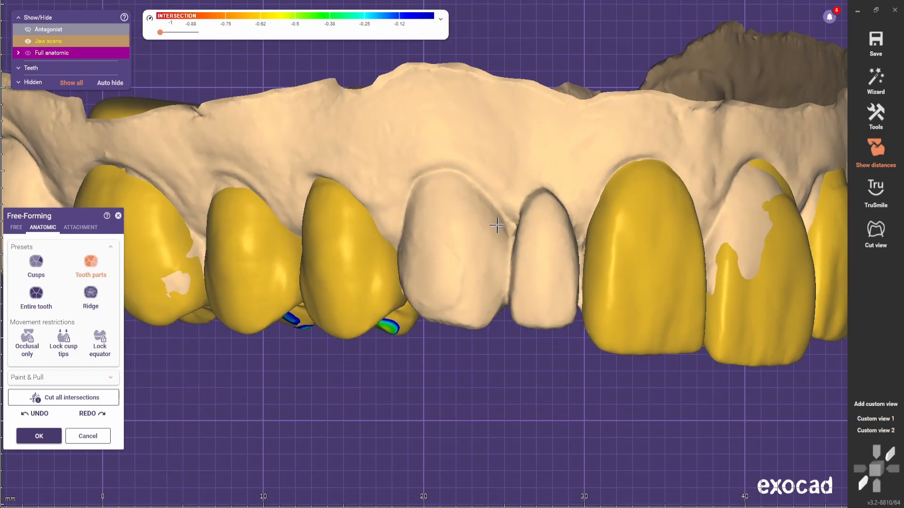
{"action": "scroll", "coordinate": [498, 347], "scroll_direction": "down", "scroll_amount": 2}
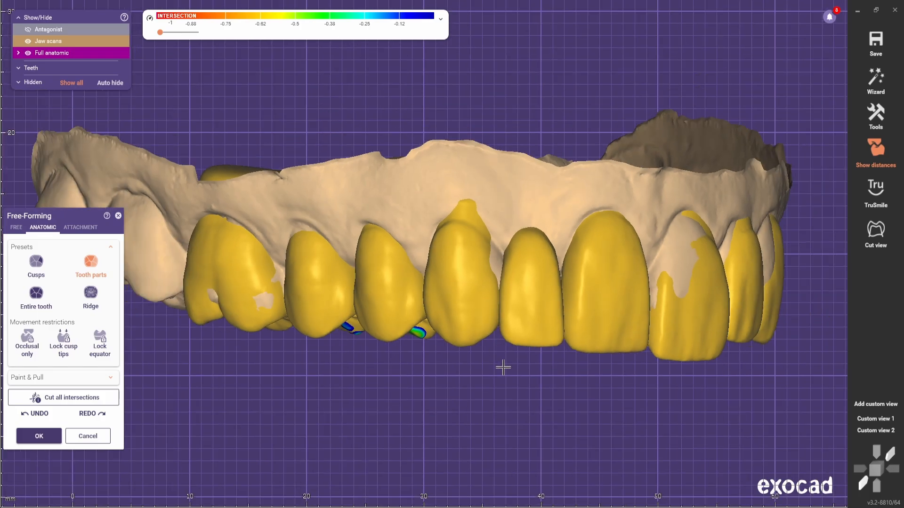
{"action": "right_click_drag", "start_coordinate": [503, 367], "coordinate": [599, 325]}
{"action": "scroll", "coordinate": [490, 367], "scroll_direction": "down", "scroll_amount": 2}
{"action": "scroll", "coordinate": [359, 319], "scroll_direction": "up", "scroll_amount": 3}
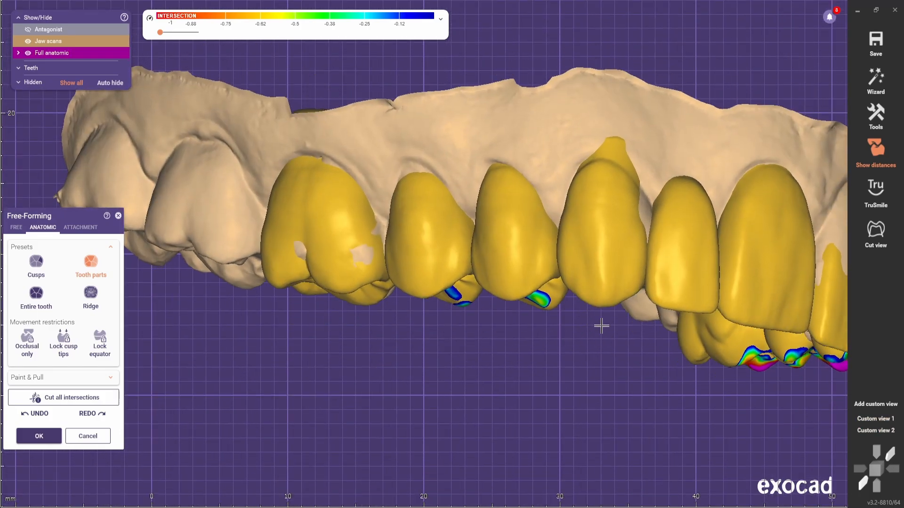
Smooth the mesial and cervical facial areas of tooth 13 with the wide brush, with the jaw scan shown translucent.
{"action": "scroll", "coordinate": [599, 325], "scroll_direction": "up", "scroll_amount": 1}
{"action": "left_click", "coordinate": [18, 228]}
{"action": "scroll", "coordinate": [643, 221], "scroll_direction": "up", "scroll_amount": 2}
{"action": "scroll", "coordinate": [645, 215], "scroll_direction": "down", "scroll_amount": 3, "text": "shift"}
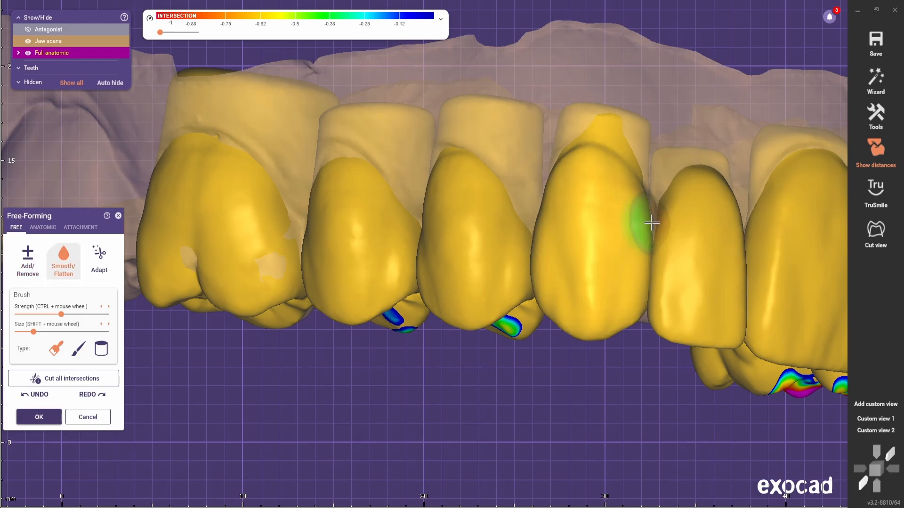
{"action": "scroll", "coordinate": [647, 188], "scroll_direction": "down", "scroll_amount": 2}
{"action": "right_click_drag", "start_coordinate": [648, 188], "coordinate": [651, 292]}
{"action": "scroll", "coordinate": [651, 226], "scroll_direction": "up", "scroll_amount": 1}
{"action": "right_click_drag", "start_coordinate": [671, 177], "coordinate": [656, 187]}
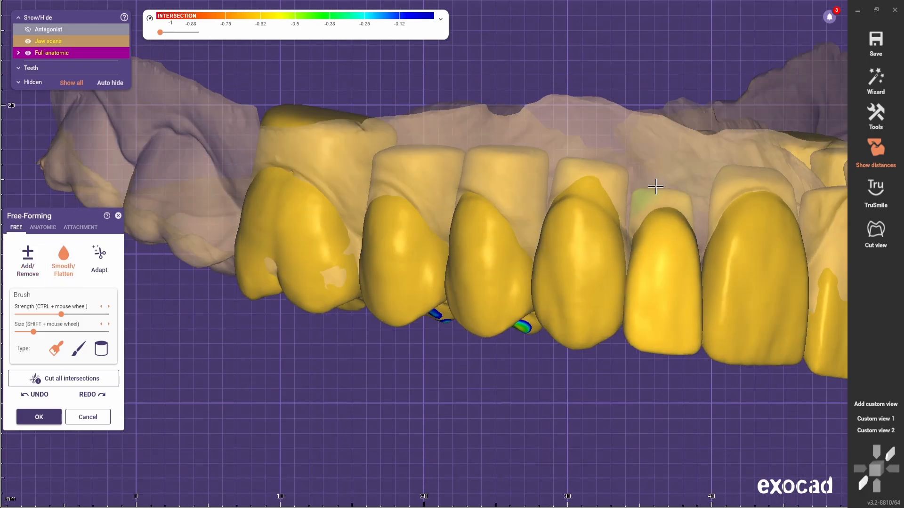
Trim the excess cervical projection of tooth 13 using the smoothing tool and narrow add/remove brush.
{"action": "scroll", "coordinate": [656, 186], "scroll_direction": "up", "scroll_amount": 1}
{"action": "scroll", "coordinate": [557, 194], "scroll_direction": "down", "scroll_amount": 2, "text": "shift"}
{"action": "scroll", "coordinate": [557, 194], "scroll_direction": "up", "scroll_amount": 1}
{"action": "right_click_drag", "start_coordinate": [616, 226], "coordinate": [647, 229]}
{"action": "scroll", "coordinate": [612, 226], "scroll_direction": "up", "scroll_amount": 1}
{"action": "left_click", "coordinate": [28, 261]}
{"action": "scroll", "coordinate": [647, 225], "scroll_direction": "up", "scroll_amount": 1}
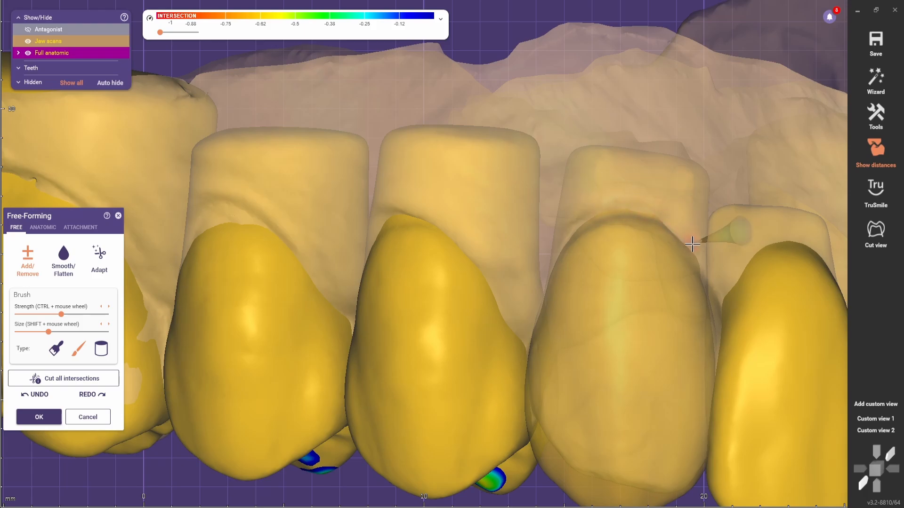
Round off the cervical contour of tooth 13 with the enlarged narrow brush, alternating add/remove and smoothing.
{"action": "scroll", "coordinate": [609, 292], "scroll_direction": "down", "scroll_amount": 3}
{"action": "left_click", "coordinate": [64, 261]}
{"action": "scroll", "coordinate": [639, 242], "scroll_direction": "up", "scroll_amount": 1}
{"action": "scroll", "coordinate": [598, 259], "scroll_direction": "up", "scroll_amount": 2}
{"action": "scroll", "coordinate": [592, 252], "scroll_direction": "up", "scroll_amount": 5, "text": "shift"}
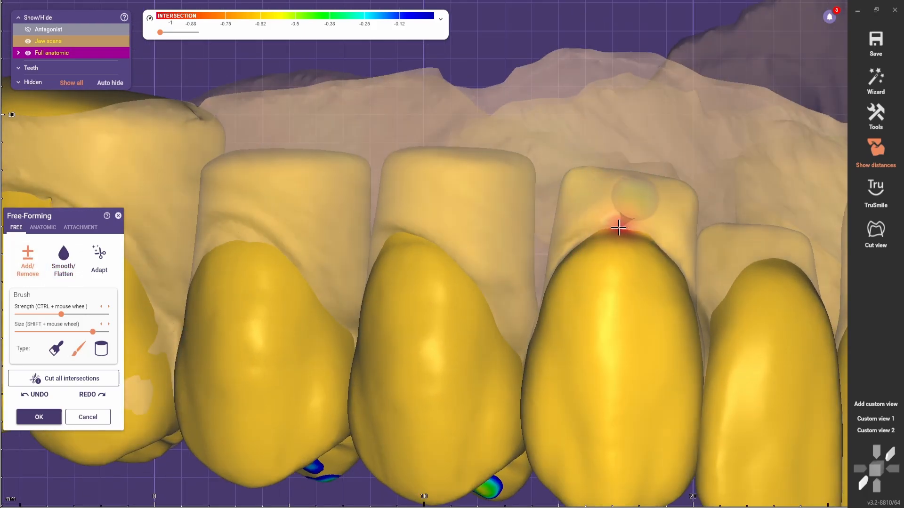
{"action": "scroll", "coordinate": [521, 299], "scroll_direction": "down", "scroll_amount": 5}
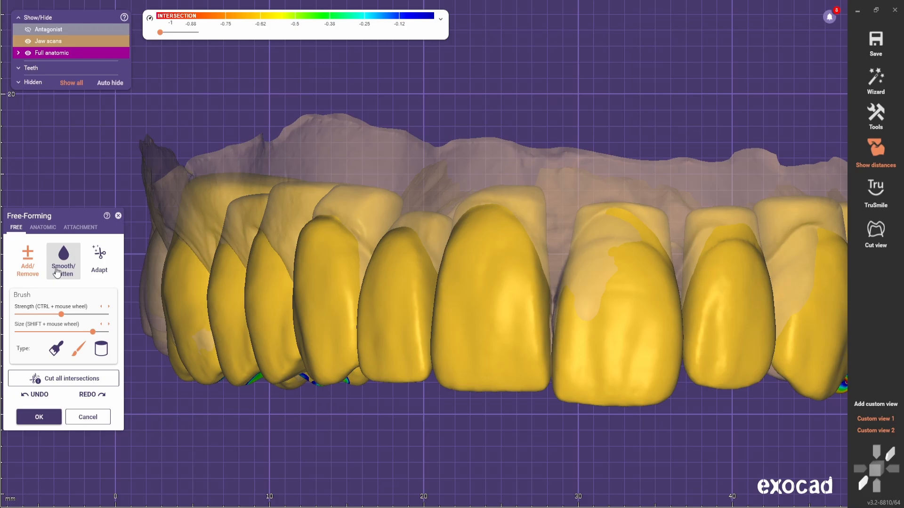
{"action": "left_click", "coordinate": [56, 272]}
{"action": "scroll", "coordinate": [288, 234], "scroll_direction": "up", "scroll_amount": 2}
{"action": "scroll", "coordinate": [288, 234], "scroll_direction": "up", "scroll_amount": 2, "text": "shift"}
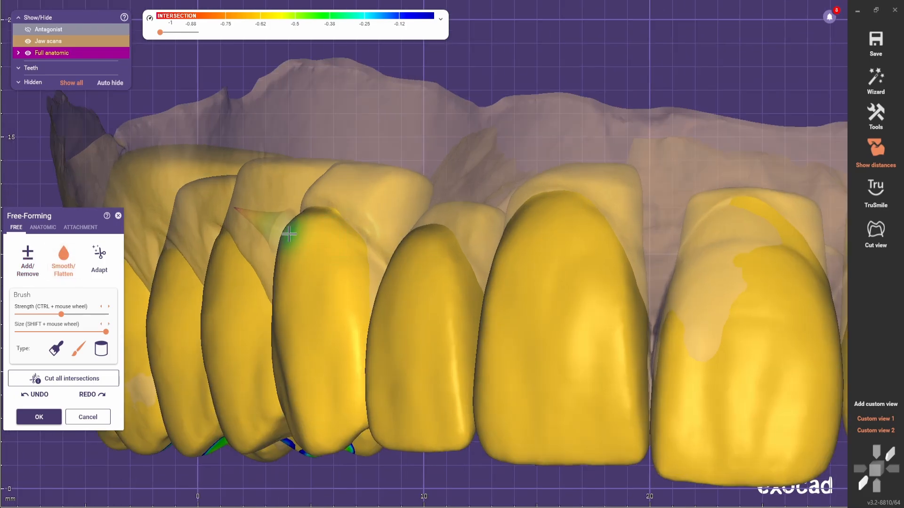
{"action": "right_click_drag", "start_coordinate": [296, 283], "coordinate": [278, 254]}
Reshape the facial contour of tooth 13 in profile view with the anatomic Cusps preset.
{"action": "left_click", "coordinate": [43, 227]}
{"action": "scroll", "coordinate": [236, 309], "scroll_direction": "up", "scroll_amount": 2}
{"action": "left_click", "coordinate": [36, 264]}
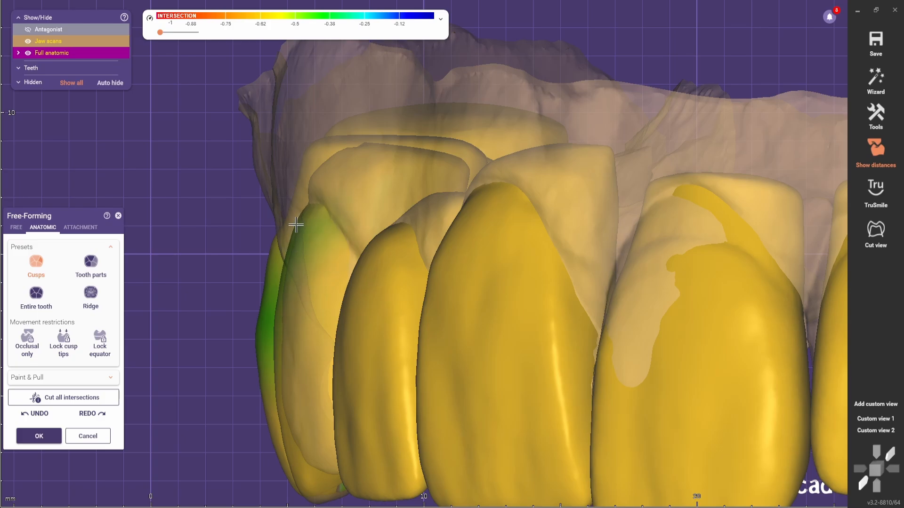
{"action": "scroll", "coordinate": [279, 321], "scroll_direction": "down", "scroll_amount": 2}
{"action": "scroll", "coordinate": [310, 416], "scroll_direction": "up", "scroll_amount": 2}
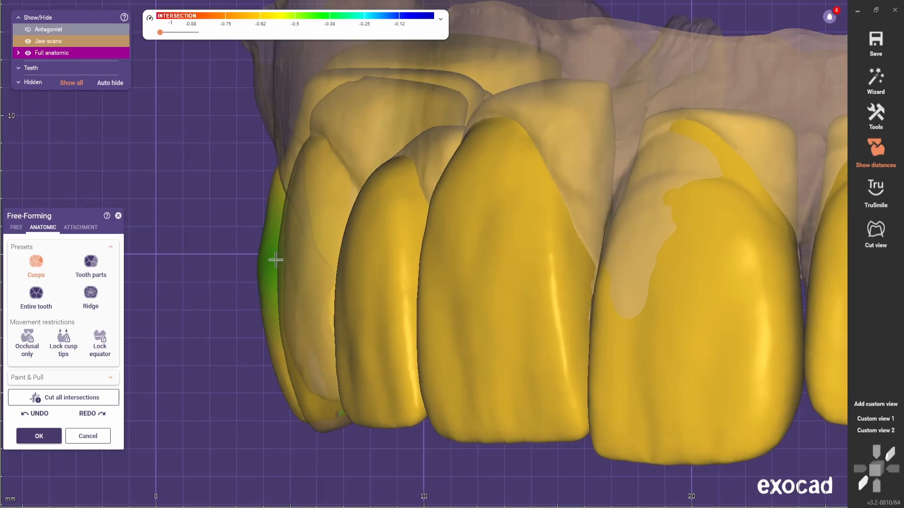
{"action": "scroll", "coordinate": [250, 318], "scroll_direction": "down", "scroll_amount": 6}
{"action": "right_click_drag", "start_coordinate": [250, 318], "coordinate": [518, 299]}
{"action": "scroll", "coordinate": [583, 262], "scroll_direction": "down", "scroll_amount": 4}
{"action": "scroll", "coordinate": [518, 299], "scroll_direction": "up", "scroll_amount": 2}
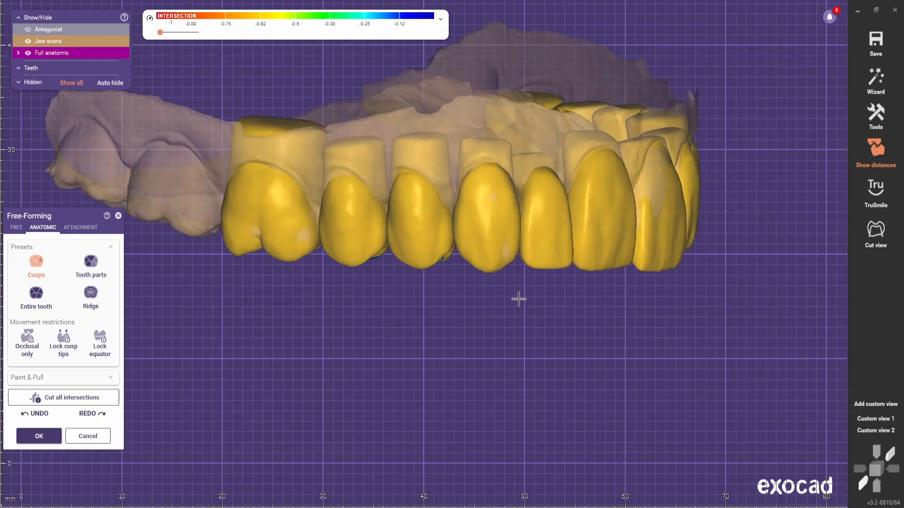
Adjust tooth 13 with the Ridge preset and add material to its mesial facial surface using the narrow brush at minimum strength.
{"action": "scroll", "coordinate": [519, 299], "scroll_direction": "up", "scroll_amount": 1}
{"action": "left_click", "coordinate": [88, 299]}
{"action": "right_click_drag", "start_coordinate": [522, 241], "coordinate": [491, 242]}
{"action": "scroll", "coordinate": [491, 242], "scroll_direction": "up", "scroll_amount": 3}
{"action": "left_click", "coordinate": [16, 228]}
{"action": "left_click", "coordinate": [27, 261]}
{"action": "scroll", "coordinate": [500, 192], "scroll_direction": "up", "scroll_amount": 2}
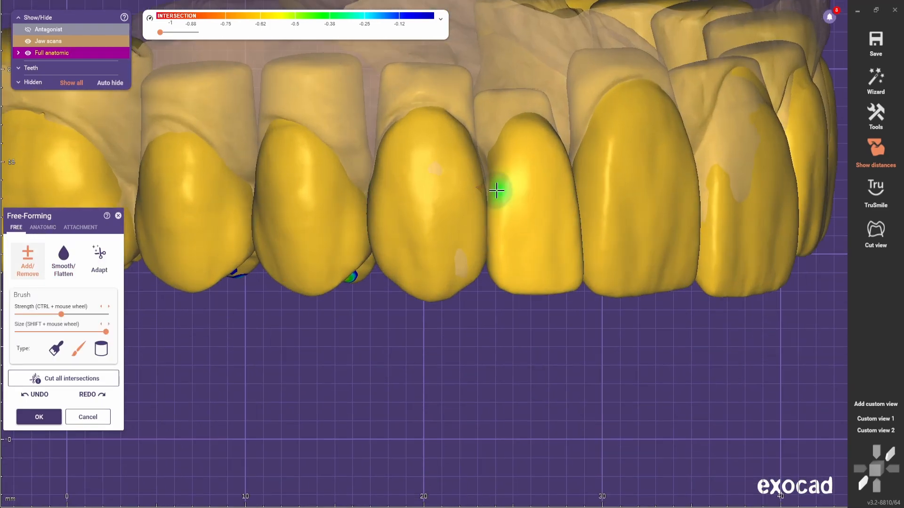
{"action": "scroll", "coordinate": [472, 188], "scroll_direction": "down", "scroll_amount": 5, "text": "shift"}
{"action": "left_click_drag", "start_coordinate": [481, 218], "coordinate": [469, 211]}
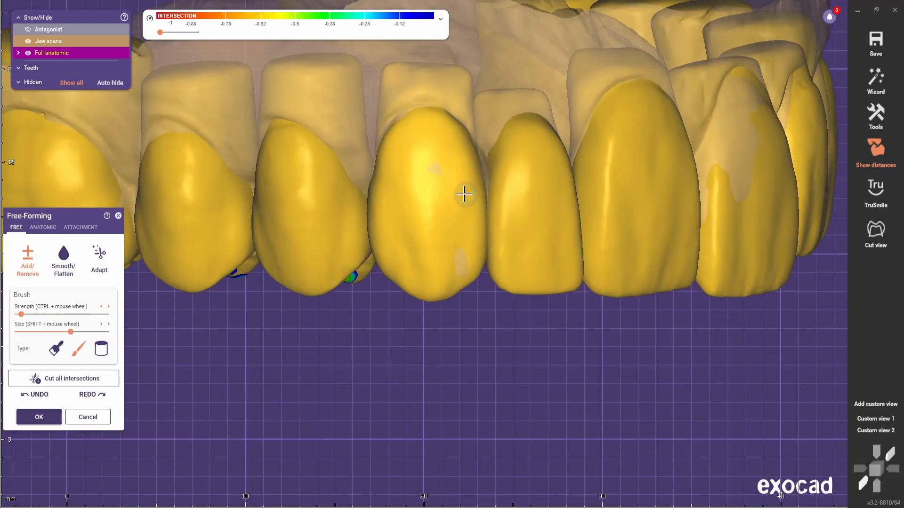
Refine the cervical edge of tooth 13 with the narrow brush at maximum size, using smoothing and add/remove.
{"action": "right_click_drag", "start_coordinate": [478, 211], "coordinate": [372, 167]}
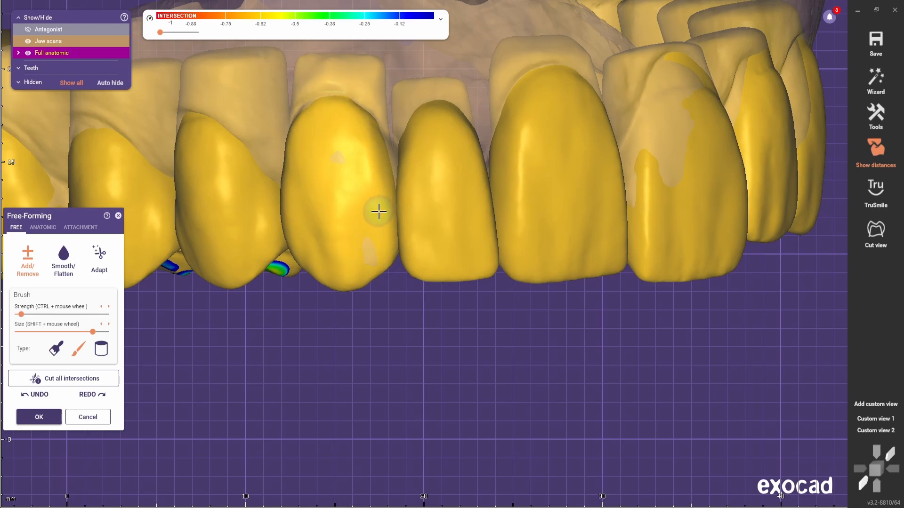
{"action": "right_click_drag", "start_coordinate": [389, 299], "coordinate": [284, 170]}
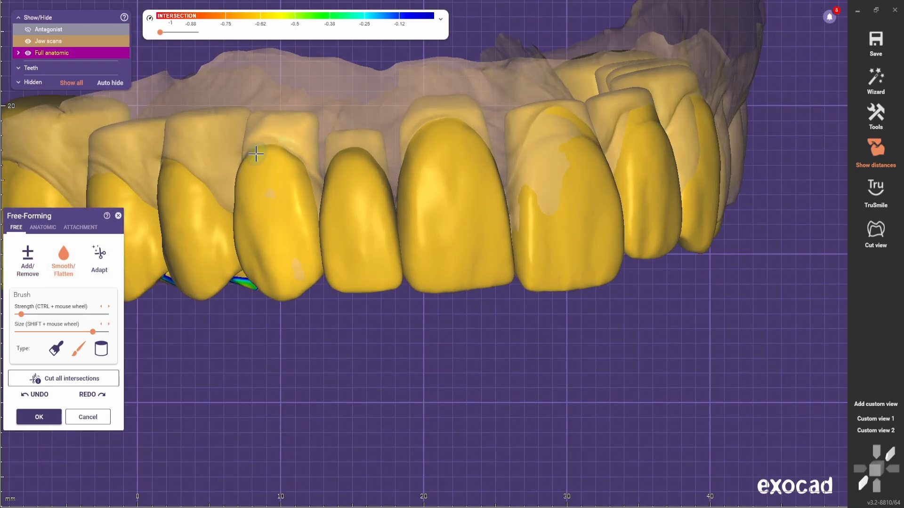
{"action": "left_click", "coordinate": [28, 260]}
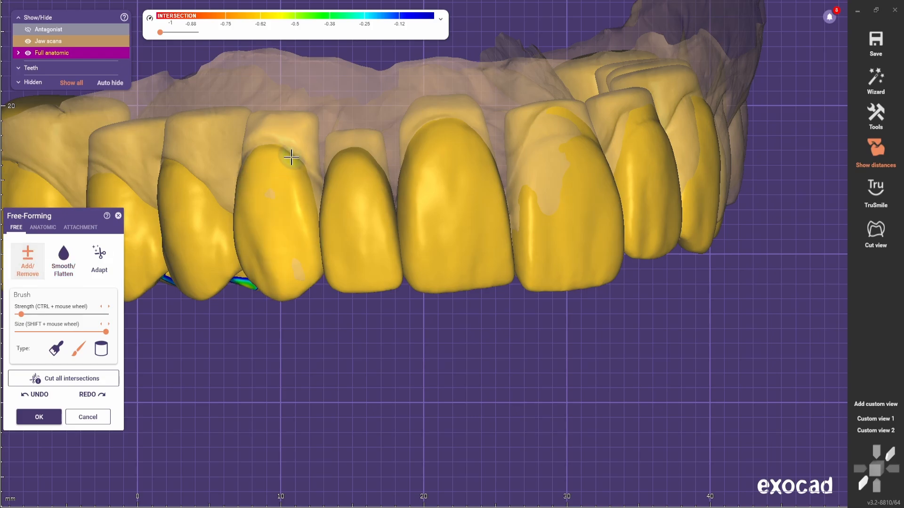
Reshape the facial surface of tooth 13 with the broad add/remove brush, adjusting the brush size.
{"action": "left_click", "coordinate": [56, 350]}
{"action": "right_click_drag", "start_coordinate": [282, 188], "coordinate": [386, 235]}
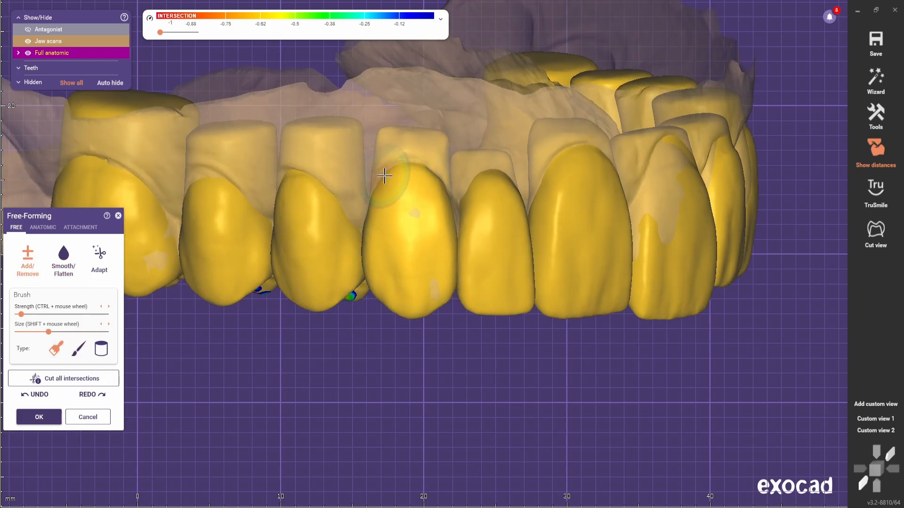
{"action": "scroll", "coordinate": [401, 202], "scroll_direction": "down", "scroll_amount": 4, "text": "shift"}
{"action": "left_click", "coordinate": [410, 220]}
{"action": "scroll", "coordinate": [426, 292], "scroll_direction": "down", "scroll_amount": 3}
{"action": "mouse_move", "coordinate": [434, 361]}
{"action": "right_mouse_down"}
{"action": "mouse_move", "coordinate": [583, 318]}
{"action": "mouse_move", "coordinate": [560, 324]}
{"action": "right_mouse_up"}
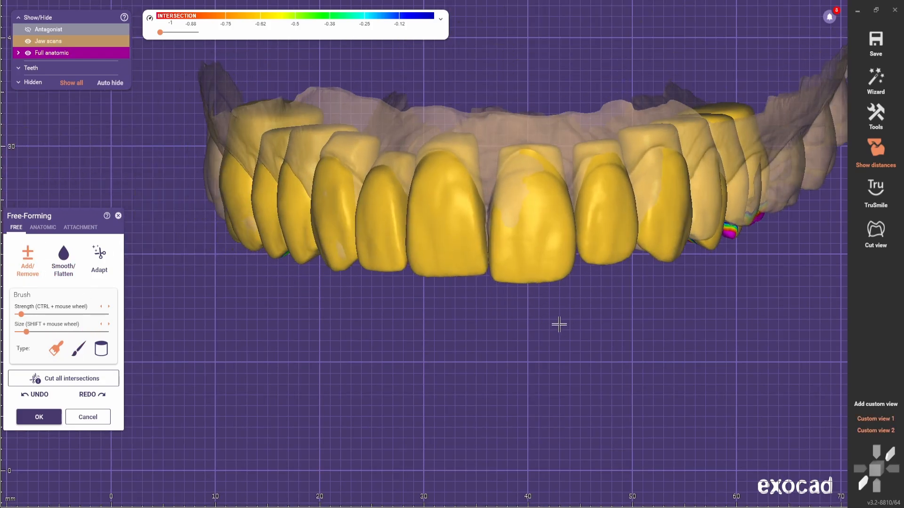
{"action": "scroll", "coordinate": [335, 185], "scroll_direction": "up", "scroll_amount": 2}
{"action": "scroll", "coordinate": [317, 175], "scroll_direction": "up", "scroll_amount": 3, "text": "shift"}
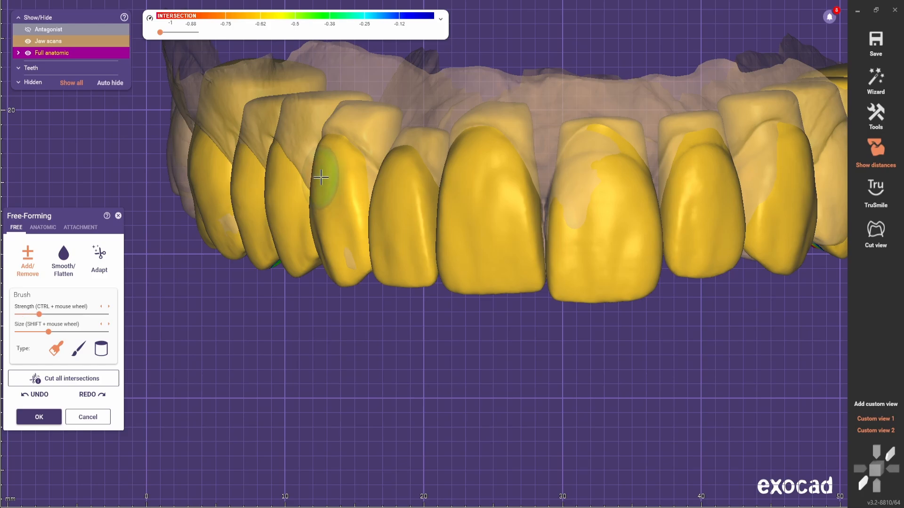
Adjust the facial contour of tooth 13 with the anatomic Ridge and Cusps presets.
{"action": "left_click", "coordinate": [41, 228]}
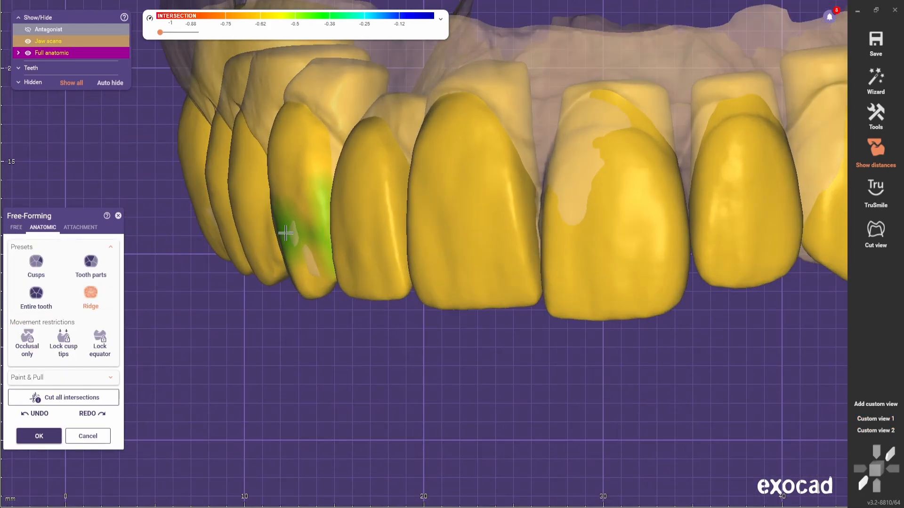
{"action": "left_click", "coordinate": [13, 229]}
{"action": "left_click", "coordinate": [42, 228]}
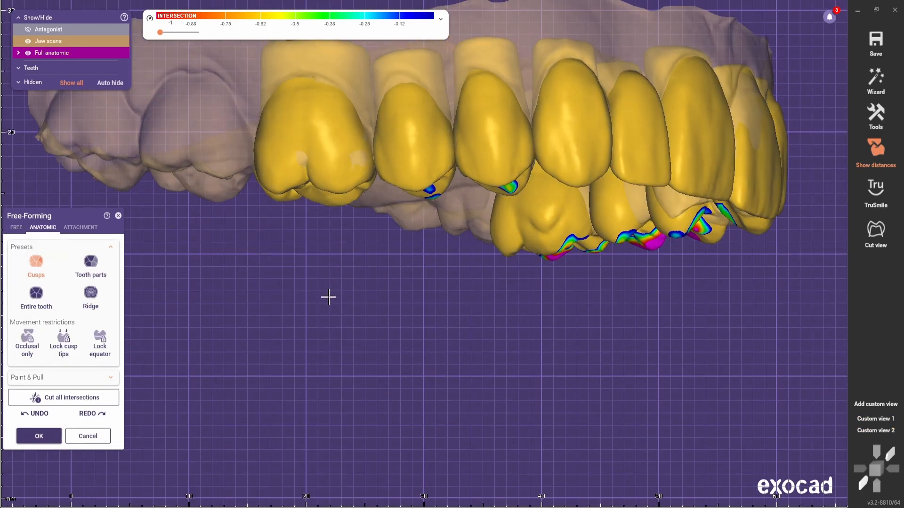
{"action": "right_click_drag", "start_coordinate": [329, 297], "coordinate": [296, 285]}
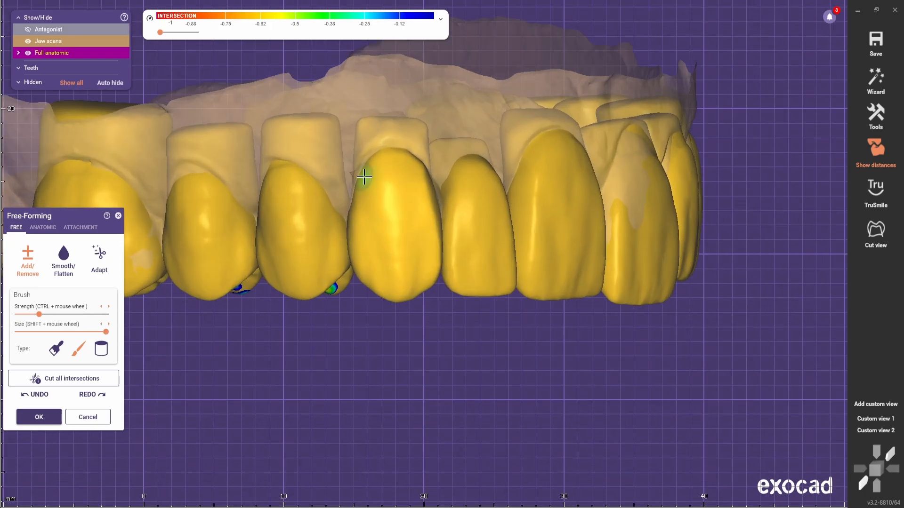
Smooth the cervical and facial contours of tooth 13 with the narrow brush at maximum size.
{"action": "left_click", "coordinate": [66, 263]}
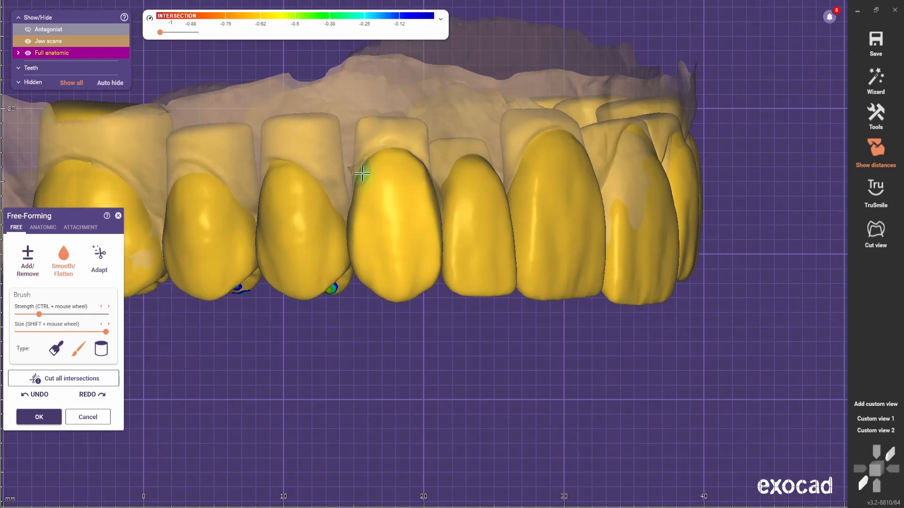
{"action": "scroll", "coordinate": [443, 235], "scroll_direction": "down", "scroll_amount": 2}
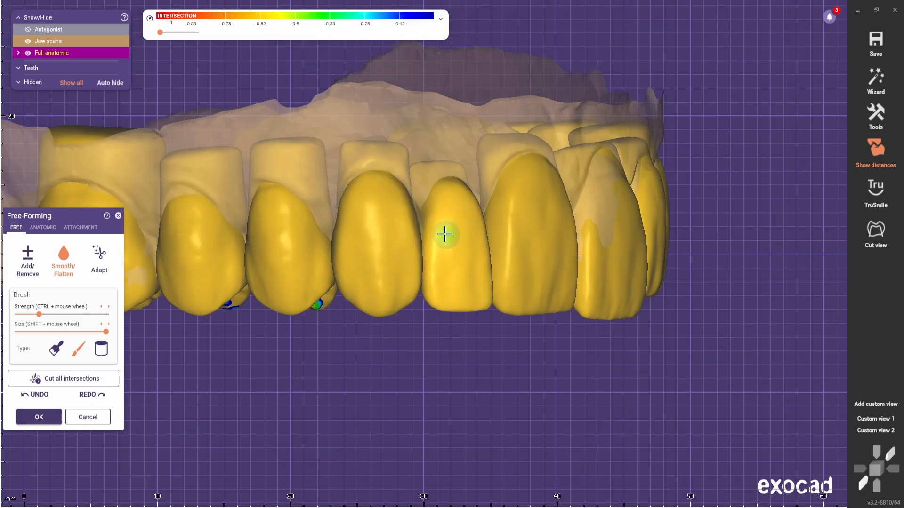
{"action": "scroll", "coordinate": [424, 214], "scroll_direction": "up", "scroll_amount": 3}
{"action": "scroll", "coordinate": [376, 320], "scroll_direction": "down", "scroll_amount": 3}
{"action": "right_click_drag", "start_coordinate": [418, 324], "coordinate": [236, 283]}
{"action": "scroll", "coordinate": [229, 210], "scroll_direction": "up", "scroll_amount": 3}
{"action": "left_click_drag", "start_coordinate": [229, 210], "coordinate": [205, 188]}
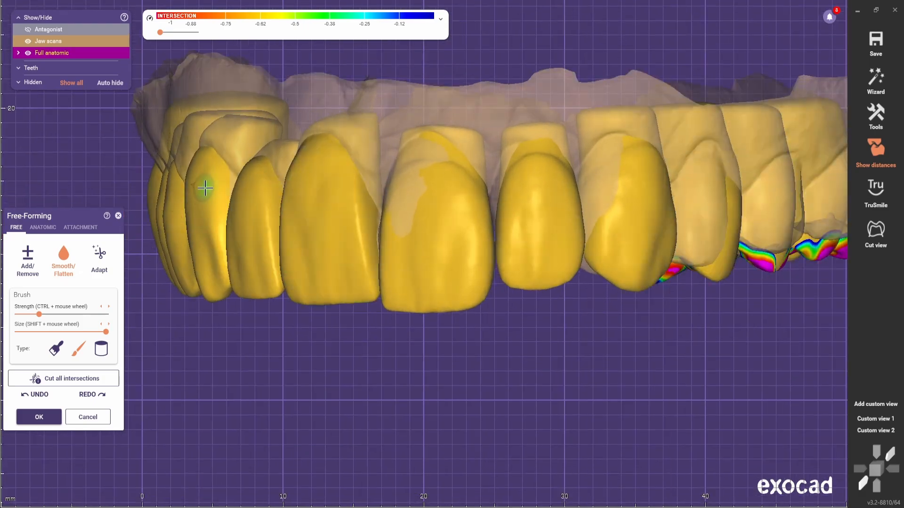
Check tooth 13 against the anterior teeth from several angles and in Custom view 2, and save the scene.
{"action": "scroll", "coordinate": [183, 268], "scroll_direction": "down", "scroll_amount": 2}
{"action": "right_click_drag", "start_coordinate": [198, 270], "coordinate": [278, 271]}
{"action": "scroll", "coordinate": [282, 270], "scroll_direction": "up", "scroll_amount": 3}
{"action": "scroll", "coordinate": [282, 270], "scroll_direction": "down", "scroll_amount": 3}
{"action": "right_click_drag", "start_coordinate": [400, 409], "coordinate": [753, 395]}
{"action": "scroll", "coordinate": [766, 396], "scroll_direction": "up", "scroll_amount": 3}
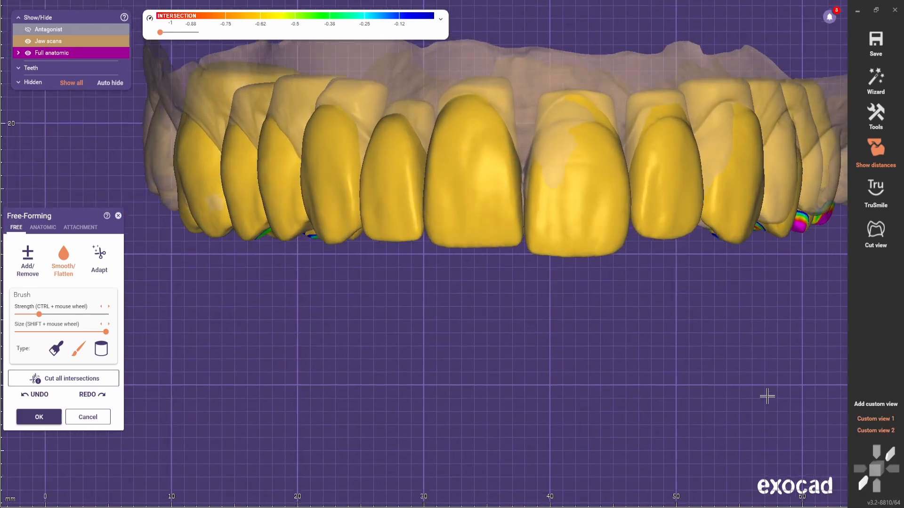
{"action": "scroll", "coordinate": [753, 397], "scroll_direction": "down", "scroll_amount": 3}
{"action": "left_click", "coordinate": [888, 429]}
{"action": "left_click", "coordinate": [887, 38]}
Adjust the mesial and distal contours of tooth 13 with the anatomic Ridge preset.
{"action": "left_click", "coordinate": [43, 227]}
{"action": "scroll", "coordinate": [384, 379], "scroll_direction": "down", "scroll_amount": 3}
{"action": "mouse_move", "coordinate": [383, 379]}
{"action": "right_mouse_down"}
{"action": "mouse_move", "coordinate": [422, 384]}
{"action": "mouse_move", "coordinate": [371, 379]}
{"action": "right_mouse_up"}
{"action": "scroll", "coordinate": [508, 317], "scroll_direction": "up", "scroll_amount": 3}
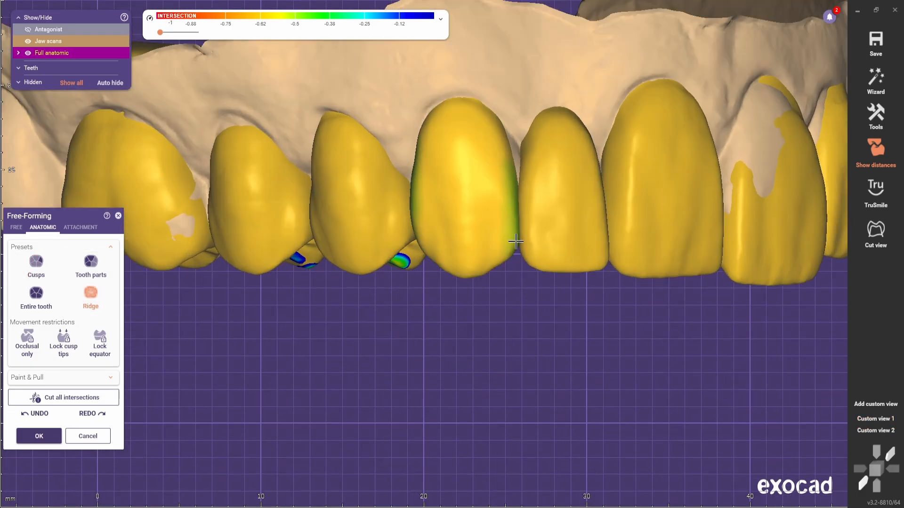
{"action": "scroll", "coordinate": [516, 242], "scroll_direction": "down", "scroll_amount": 3}
{"action": "right_click_drag", "start_coordinate": [507, 369], "coordinate": [531, 415]}
{"action": "scroll", "coordinate": [429, 440], "scroll_direction": "up", "scroll_amount": 2}
Refine the contact area between teeth 13 and 12 with the broad free-forming brush at minimum size, and smooth it.
{"action": "left_click", "coordinate": [16, 227]}
{"action": "scroll", "coordinate": [349, 202], "scroll_direction": "up", "scroll_amount": 3}
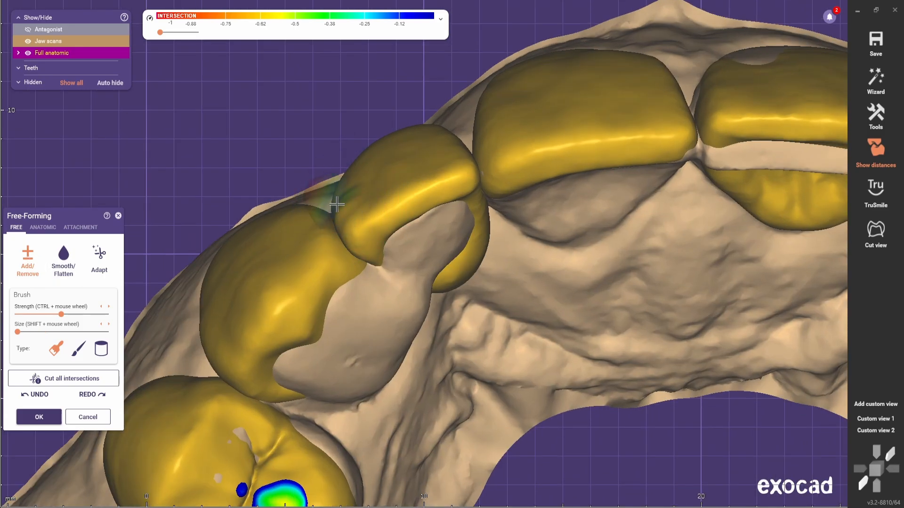
{"action": "right_click_drag", "start_coordinate": [414, 282], "coordinate": [417, 267]}
{"action": "scroll", "coordinate": [418, 266], "scroll_direction": "down", "scroll_amount": 5}
{"action": "left_click", "coordinate": [877, 422]}
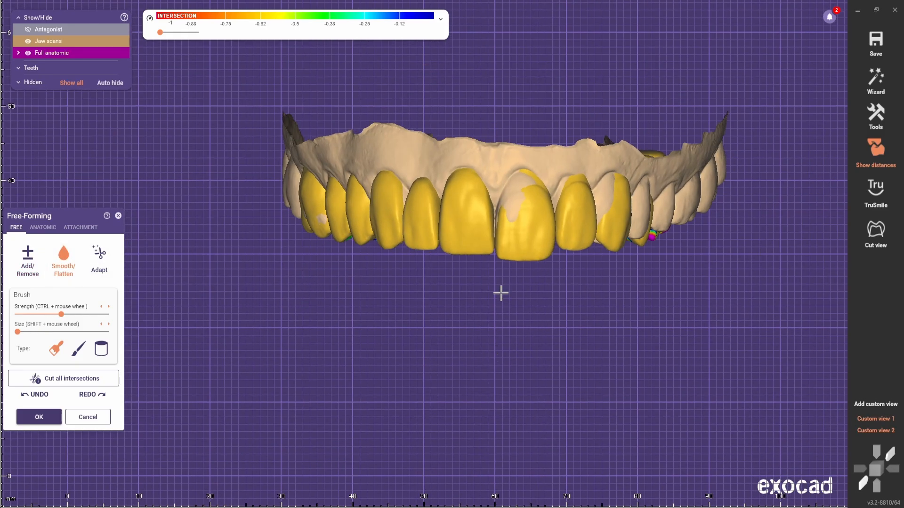
Return to the anatomic presets and fine-tune tooth 13 with the Ridge preset.
{"action": "scroll", "coordinate": [500, 292], "scroll_direction": "up", "scroll_amount": 3}
{"action": "right_click_drag", "start_coordinate": [429, 332], "coordinate": [407, 370]}
{"action": "left_click", "coordinate": [43, 228]}
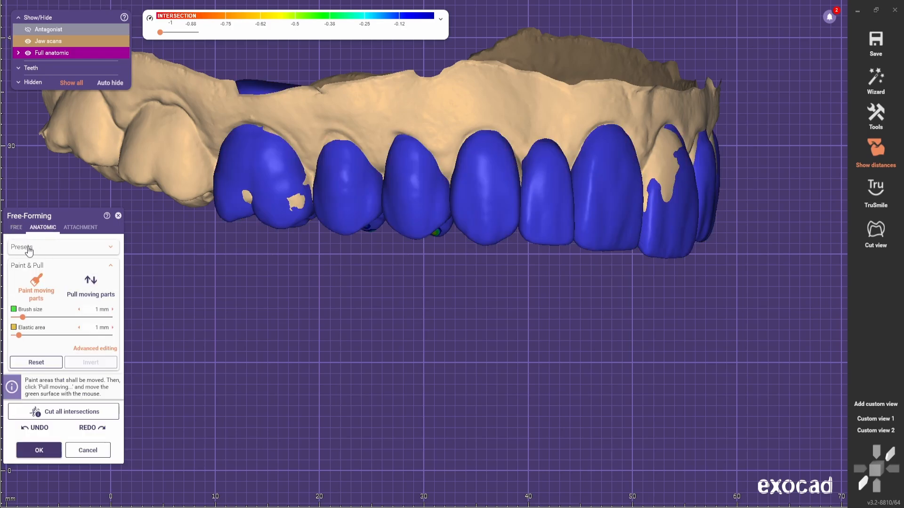
{"action": "left_click", "coordinate": [28, 248]}
{"action": "scroll", "coordinate": [470, 224], "scroll_direction": "up", "scroll_amount": 3}
{"action": "scroll", "coordinate": [471, 224], "scroll_direction": "down", "scroll_amount": 3}
{"action": "right_click_drag", "start_coordinate": [504, 304], "coordinate": [498, 347]}
Examine tooth 13 within the arch from buccal and frontal angles, toggling the jaw scan's transparency.
{"action": "scroll", "coordinate": [457, 304], "scroll_direction": "down", "scroll_amount": 3}
{"action": "scroll", "coordinate": [464, 309], "scroll_direction": "up", "scroll_amount": 3}
{"action": "scroll", "coordinate": [451, 332], "scroll_direction": "down", "scroll_amount": 5}
{"action": "scroll", "coordinate": [450, 333], "scroll_direction": "down", "scroll_amount": 2}
{"action": "scroll", "coordinate": [393, 304], "scroll_direction": "up", "scroll_amount": 5}
{"action": "middle_click", "coordinate": [394, 303], "text": "shift"}
{"action": "middle_click", "coordinate": [393, 302], "text": "shift"}
{"action": "scroll", "coordinate": [369, 367], "scroll_direction": "down", "scroll_amount": 2}
{"action": "right_click_drag", "start_coordinate": [369, 367], "coordinate": [387, 339]}
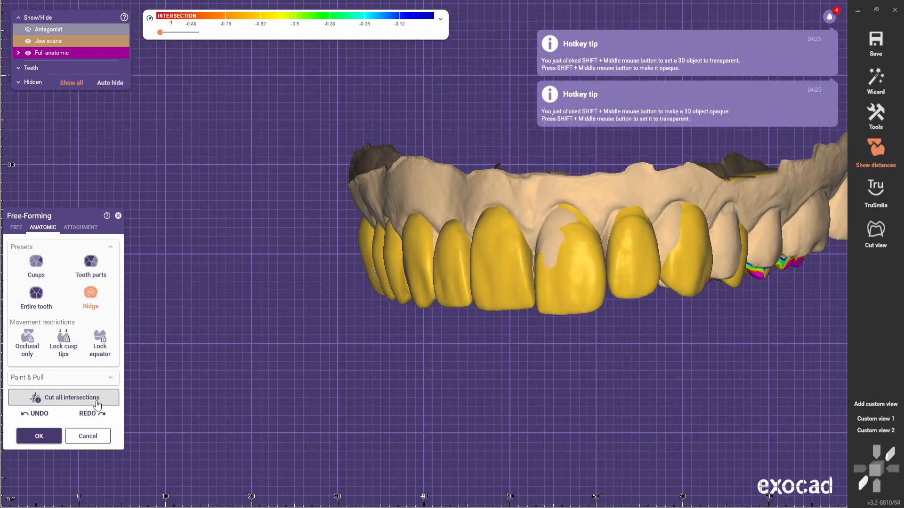
Accept the free-forming, open Tooth Placement and move tooth 14 slightly away from tooth 13 in occlusal view.
{"action": "left_click", "coordinate": [39, 437]}
{"action": "right_click", "coordinate": [222, 268]}
{"action": "left_click", "coordinate": [274, 52]}
{"action": "scroll", "coordinate": [394, 272], "scroll_direction": "up", "scroll_amount": 5}
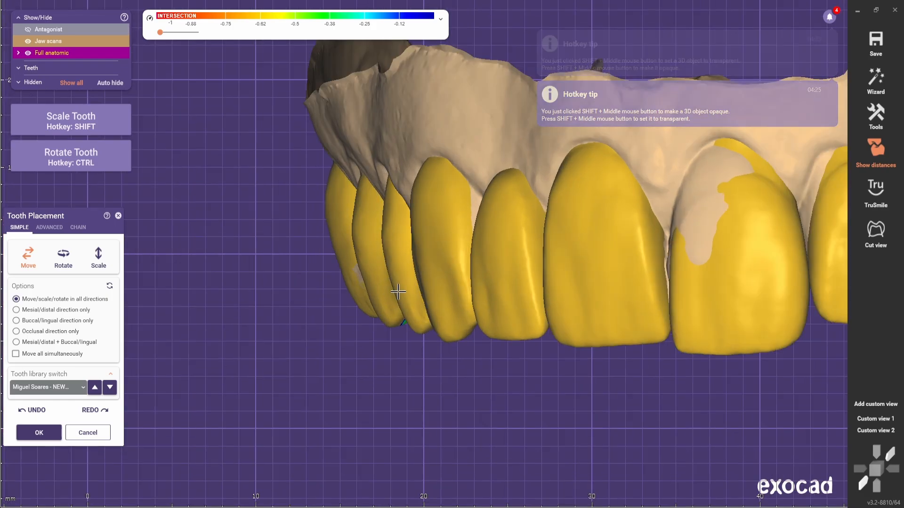
{"action": "scroll", "coordinate": [398, 302], "scroll_direction": "down", "scroll_amount": 4}
{"action": "right_click_drag", "start_coordinate": [404, 386], "coordinate": [504, 424]}
{"action": "scroll", "coordinate": [495, 248], "scroll_direction": "up", "scroll_amount": 4}
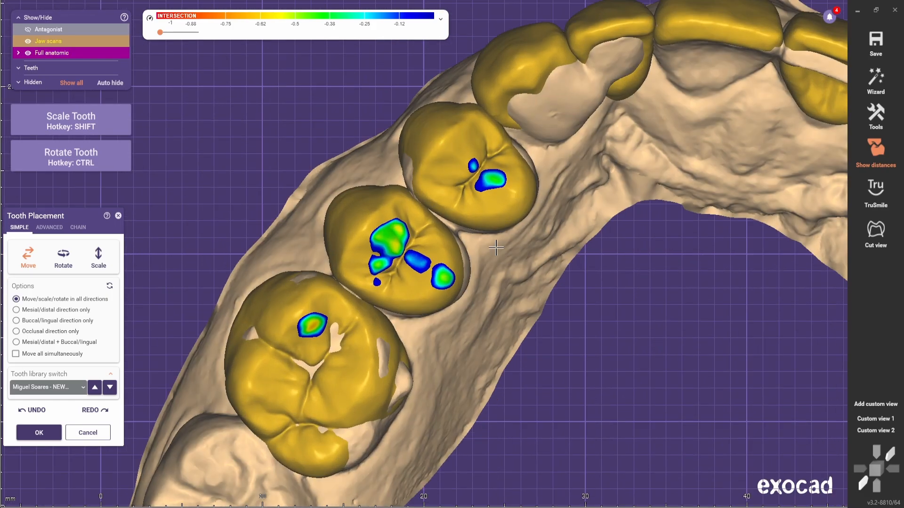
{"action": "left_click_drag", "start_coordinate": [495, 218], "coordinate": [493, 221]}
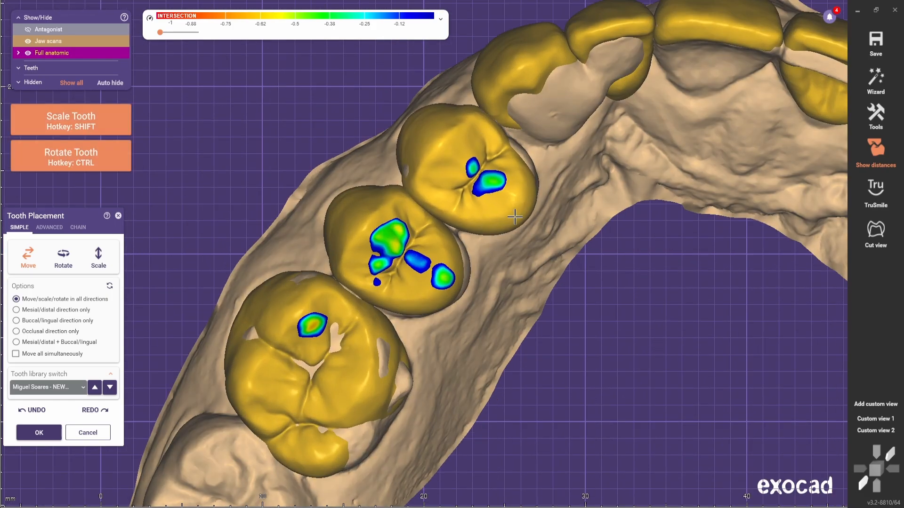
Rotate tooth 14 to align it with the neighbouring posterior teeth.
{"action": "right_click_drag", "start_coordinate": [514, 212], "coordinate": [436, 236]}
{"action": "scroll", "coordinate": [410, 264], "scroll_direction": "up", "scroll_amount": 3}
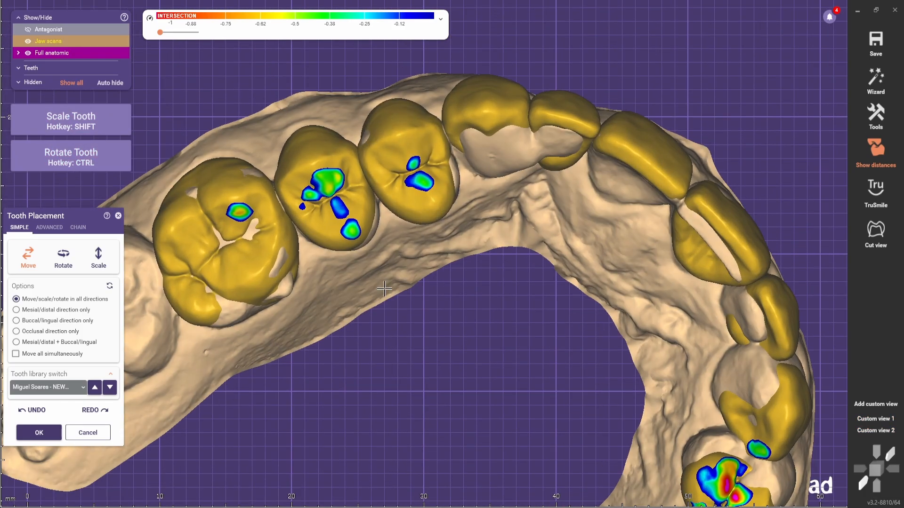
{"action": "right_click_drag", "start_coordinate": [385, 288], "coordinate": [409, 217]}
{"action": "key", "text": "ctrl"}
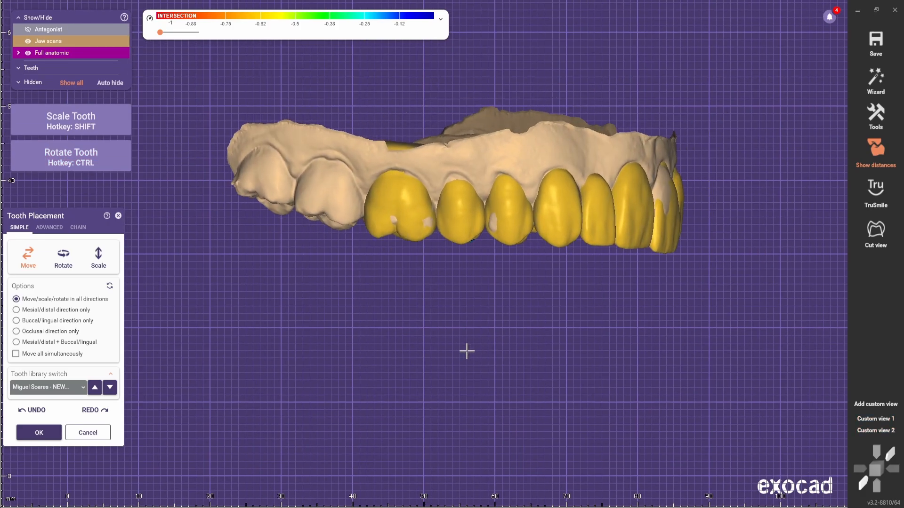
Save a buccal view and an occlusal view of the posterior teeth as Custom views 3 and 4.
{"action": "left_click", "coordinate": [872, 406]}
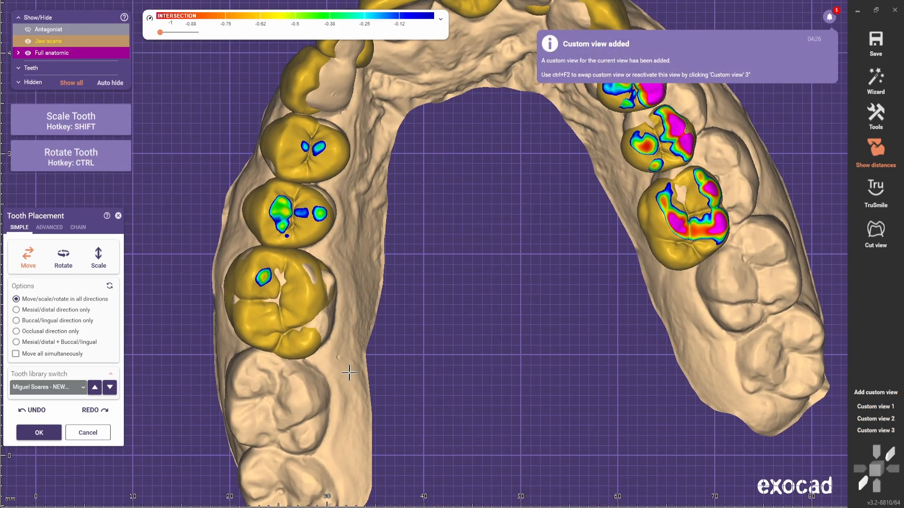
{"action": "middle_click_drag", "start_coordinate": [348, 372], "coordinate": [377, 406]}
{"action": "right_click_drag", "start_coordinate": [669, 339], "coordinate": [452, 423]}
{"action": "middle_click_drag", "start_coordinate": [497, 297], "coordinate": [387, 434]}
{"action": "left_click", "coordinate": [876, 393]}
{"action": "scroll", "coordinate": [459, 227], "scroll_direction": "up", "scroll_amount": 3}
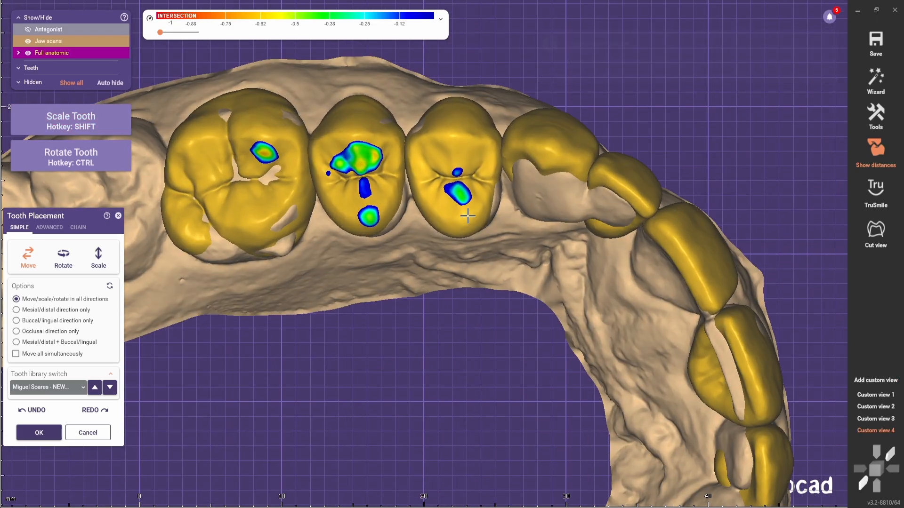
Adjust the placement of tooth 16 by rotating it slightly, checking it from buccal and occlusal angles.
{"action": "left_click", "coordinate": [872, 420]}
{"action": "scroll", "coordinate": [451, 250], "scroll_direction": "up", "scroll_amount": 2}
{"action": "scroll", "coordinate": [399, 237], "scroll_direction": "down", "scroll_amount": 2}
{"action": "right_click_drag", "start_coordinate": [363, 311], "coordinate": [351, 221]}
{"action": "middle_click_drag", "start_coordinate": [357, 221], "coordinate": [382, 310]}
{"action": "scroll", "coordinate": [365, 207], "scroll_direction": "up", "scroll_amount": 2}
{"action": "scroll", "coordinate": [377, 188], "scroll_direction": "down", "scroll_amount": 2}
{"action": "right_click_drag", "start_coordinate": [414, 146], "coordinate": [422, 193]}
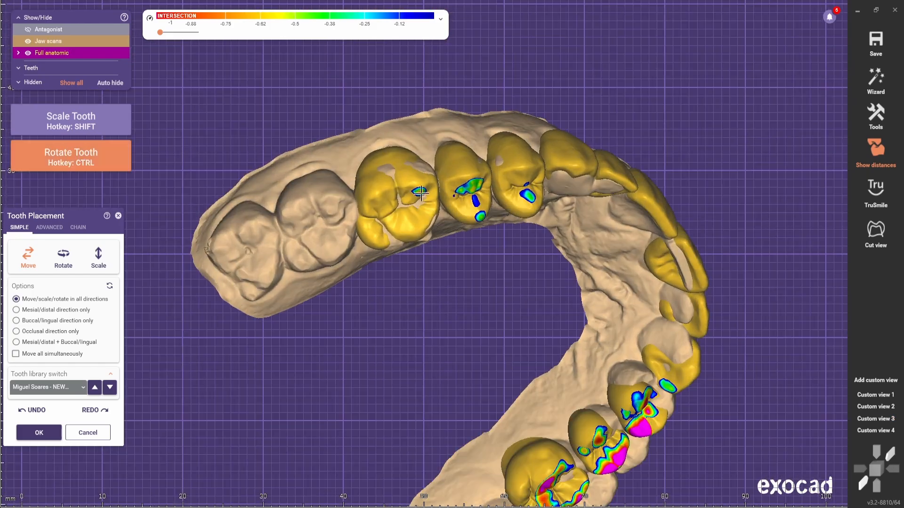
{"action": "scroll", "coordinate": [421, 244], "scroll_direction": "down", "scroll_amount": 3}
{"action": "right_click_drag", "start_coordinate": [422, 264], "coordinate": [446, 207]}
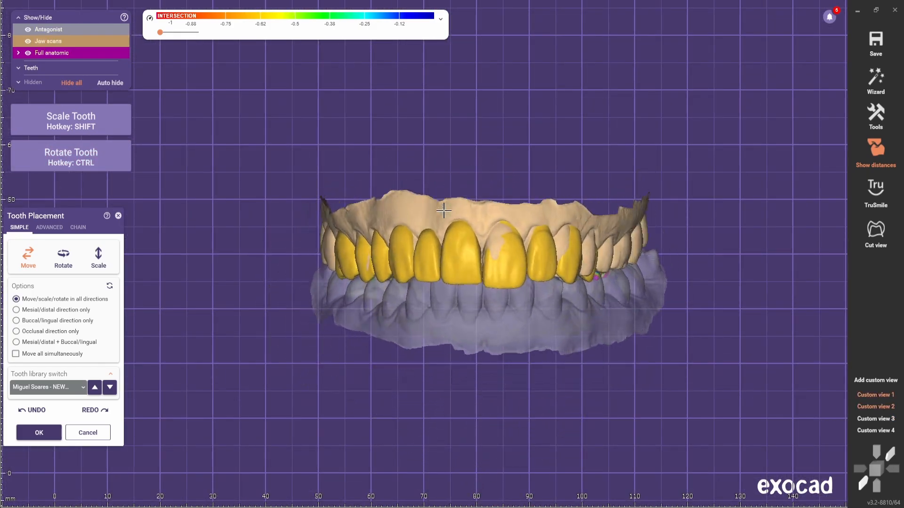
Adjust the rotation of tooth 15 in occlusal view and check it in Custom views 3, 2 and 4.
{"action": "scroll", "coordinate": [423, 236], "scroll_direction": "up", "scroll_amount": 3}
{"action": "scroll", "coordinate": [332, 333], "scroll_direction": "up", "scroll_amount": 2}
{"action": "right_click_drag", "start_coordinate": [319, 304], "coordinate": [367, 222]}
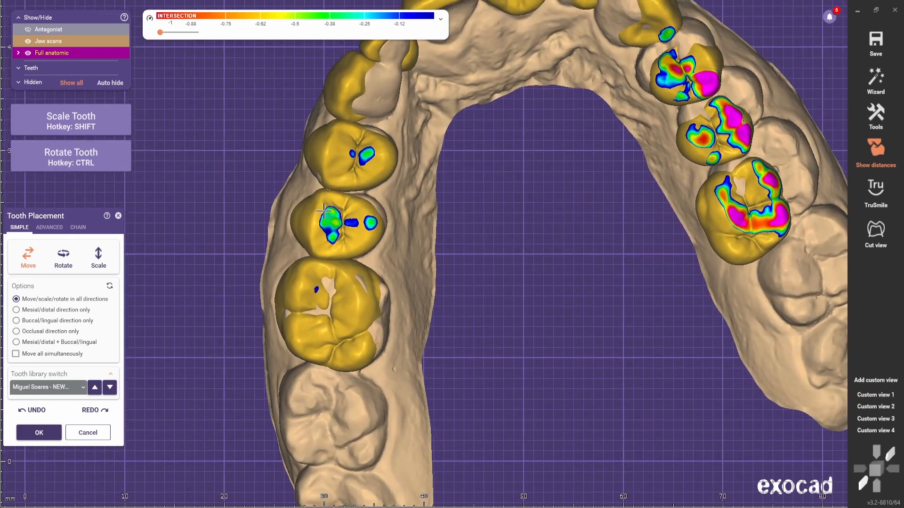
{"action": "scroll", "coordinate": [381, 226], "scroll_direction": "up", "scroll_amount": 2}
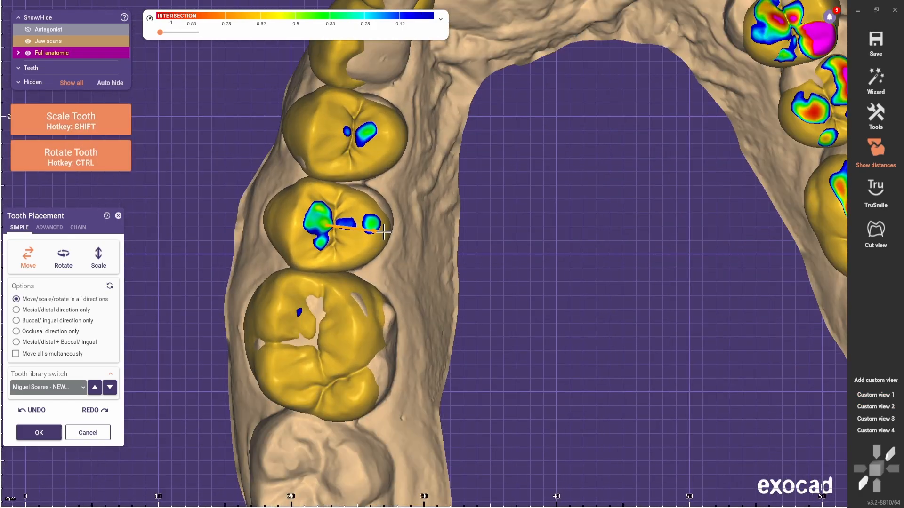
{"action": "left_click", "coordinate": [876, 419]}
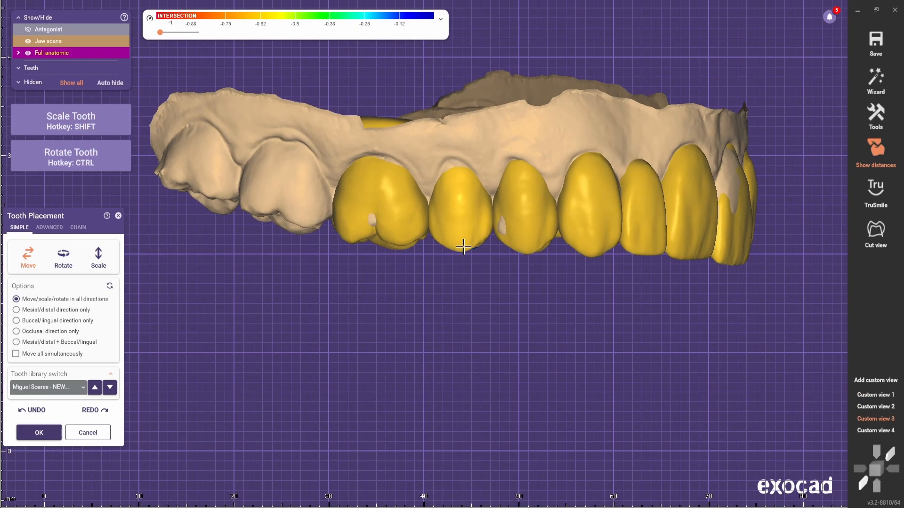
{"action": "left_click", "coordinate": [882, 408]}
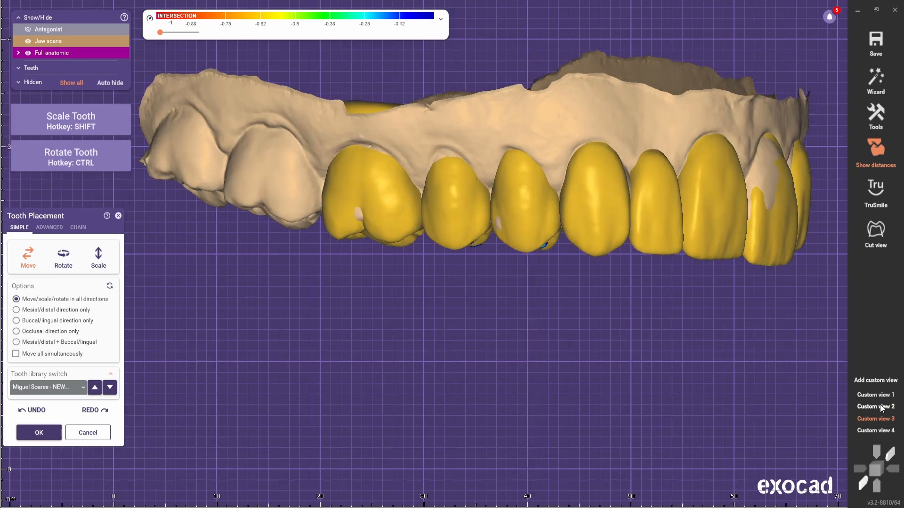
{"action": "left_click", "coordinate": [883, 432]}
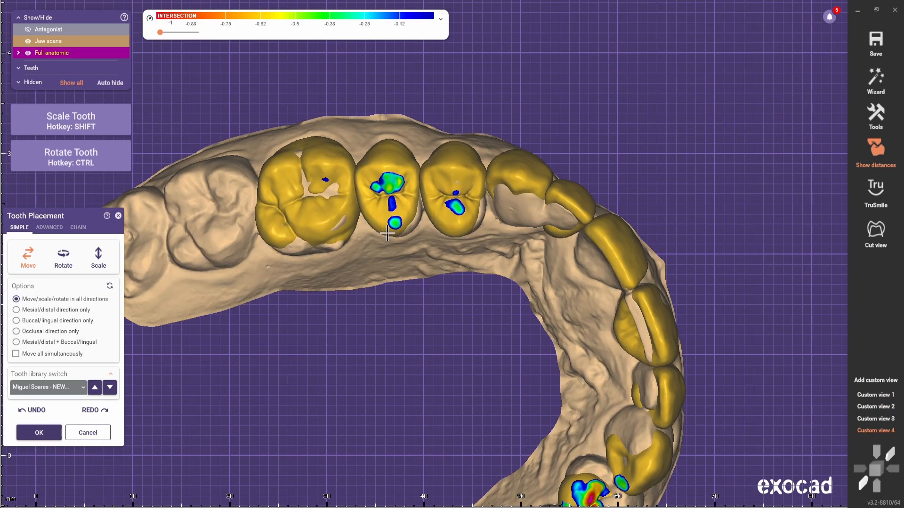
Fine-tune the rotation of tooth 15 and shift tooth 14 slightly in the occlusal view.
{"action": "right_click_drag", "start_coordinate": [387, 233], "coordinate": [443, 192]}
{"action": "scroll", "coordinate": [447, 192], "scroll_direction": "up", "scroll_amount": 5}
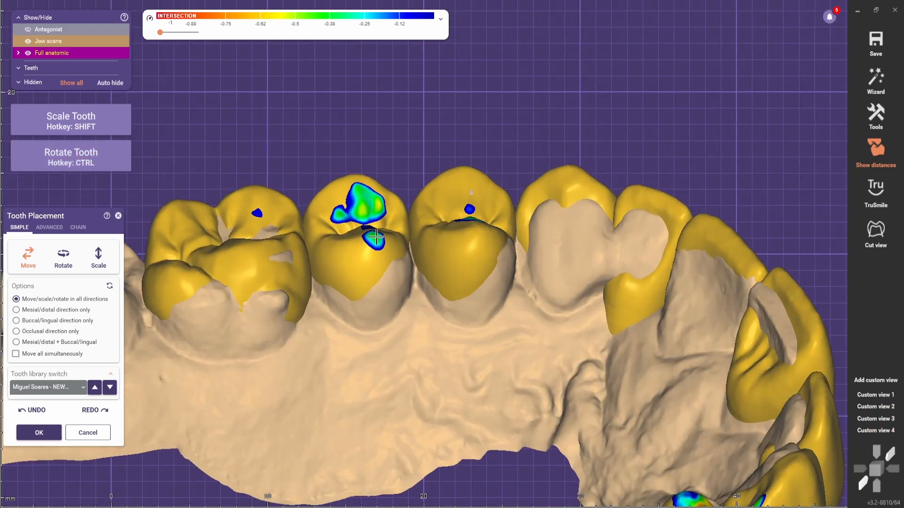
{"action": "right_click_drag", "start_coordinate": [376, 237], "coordinate": [343, 297]}
{"action": "left_click_drag", "start_coordinate": [318, 241], "coordinate": [301, 233], "text": "ctrl"}
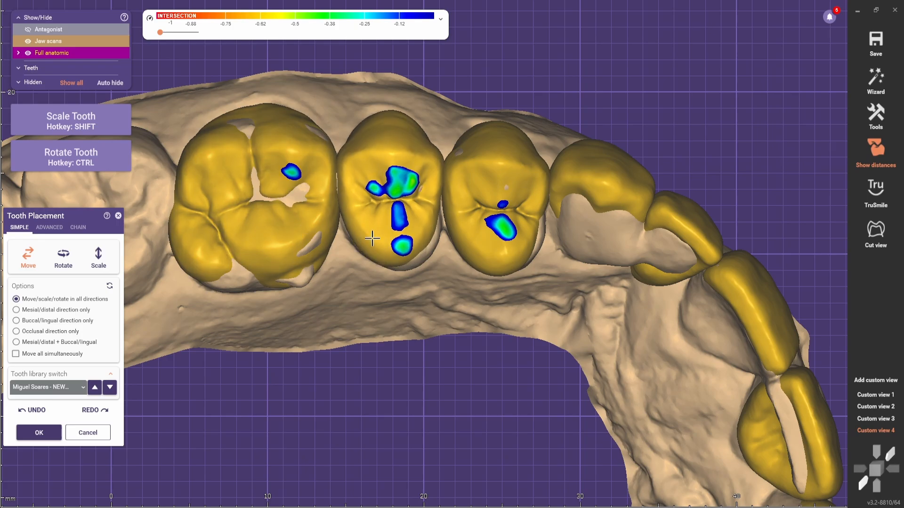
{"action": "left_click_drag", "start_coordinate": [512, 250], "coordinate": [511, 248]}
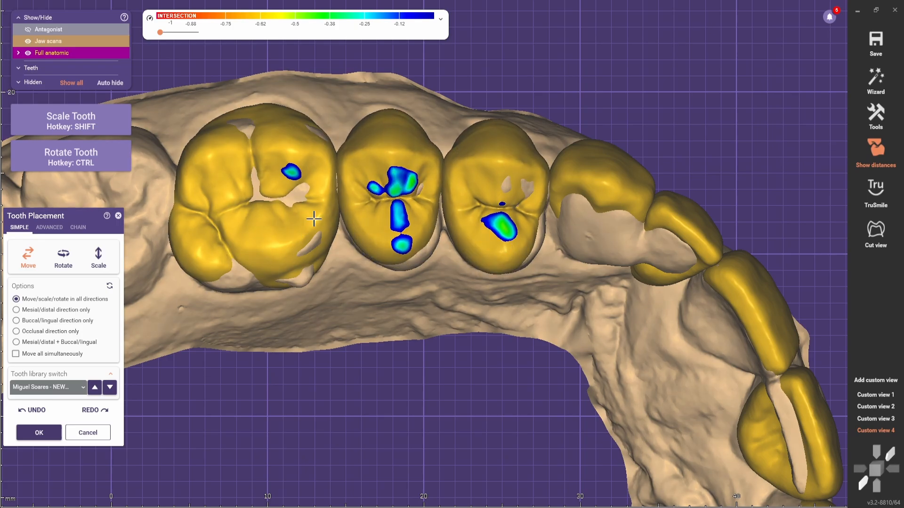
Inspect the placed teeth from frontal, occlusal and buccal views, adjusting the transparency of the full anatomic teeth.
{"action": "scroll", "coordinate": [499, 225], "scroll_direction": "down", "scroll_amount": 1}
{"action": "mouse_move", "coordinate": [499, 226]}
{"action": "right_mouse_down"}
{"action": "mouse_move", "coordinate": [513, 264]}
{"action": "mouse_move", "coordinate": [499, 226]}
{"action": "right_mouse_up"}
{"action": "left_click", "coordinate": [876, 418]}
{"action": "key", "text": "1"}
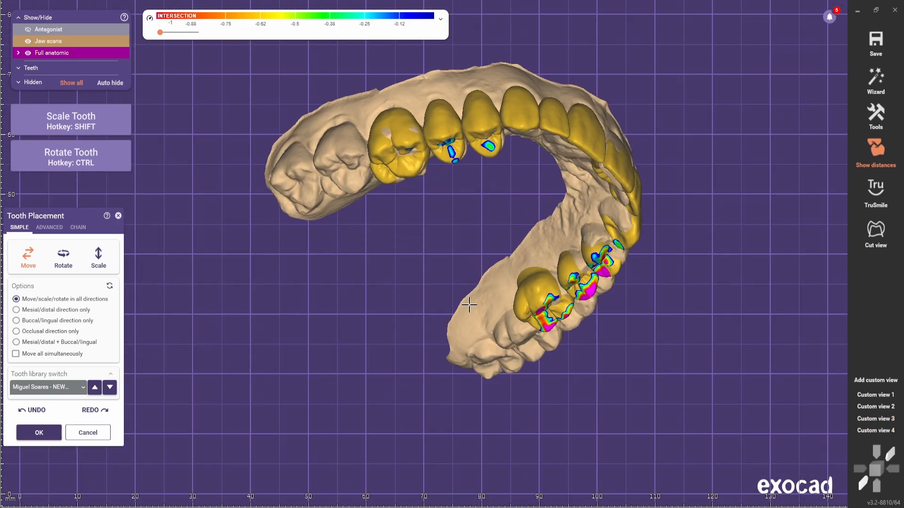
{"action": "middle_click_drag", "start_coordinate": [469, 307], "coordinate": [469, 285]}
{"action": "left_click", "coordinate": [108, 55]}
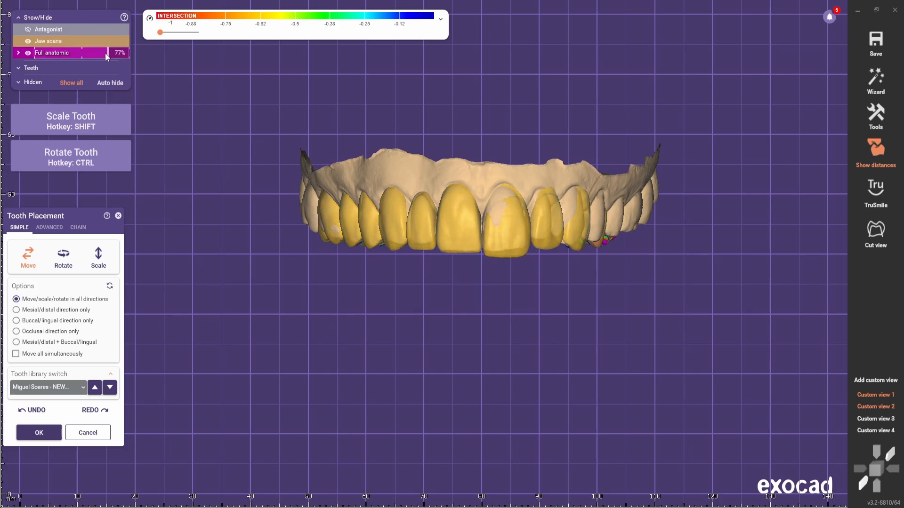
{"action": "scroll", "coordinate": [332, 234], "scroll_direction": "up", "scroll_amount": 3}
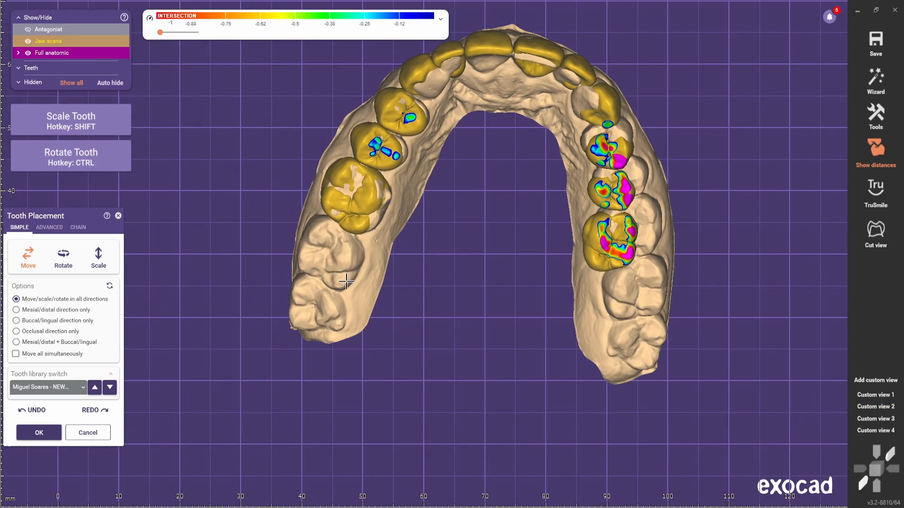
{"action": "scroll", "coordinate": [355, 214], "scroll_direction": "up", "scroll_amount": 3}
{"action": "left_click", "coordinate": [878, 419]}
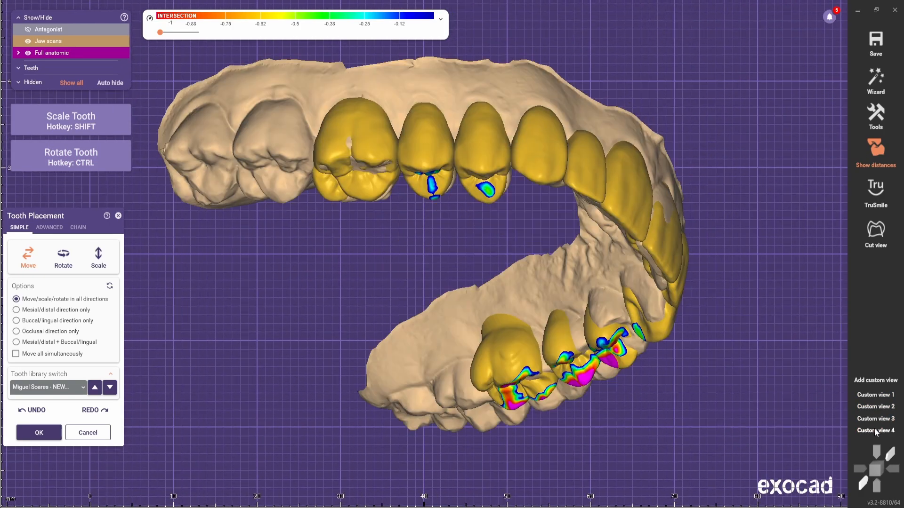
Finish tooth placement and start Free-Forming on the full anatomic teeth.
{"action": "left_click", "coordinate": [877, 394]}
{"action": "left_click", "coordinate": [212, 332]}
{"action": "right_click", "coordinate": [212, 331]}
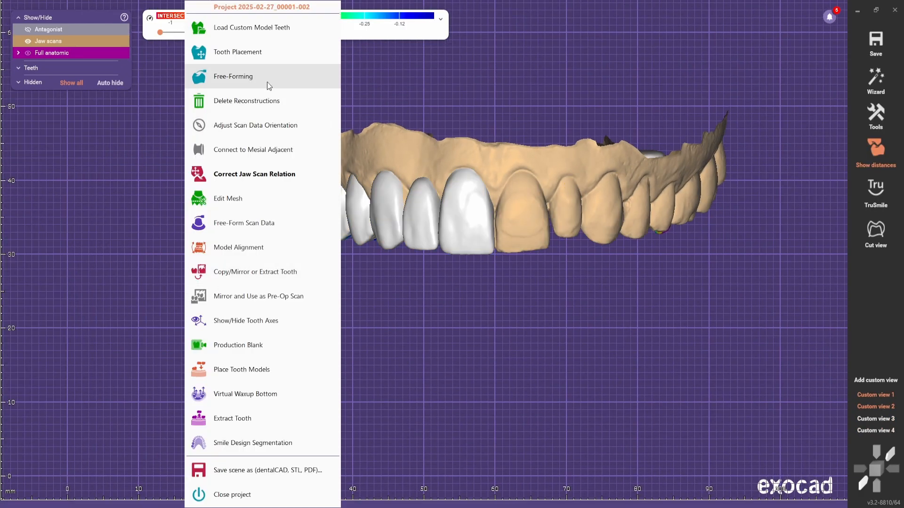
{"action": "left_click", "coordinate": [264, 75]}
Reshape the palatal cusp and mesial ridge of tooth 15 with anatomic free-forming, hiding the jaw scans.
{"action": "scroll", "coordinate": [380, 201], "scroll_direction": "up", "scroll_amount": 2}
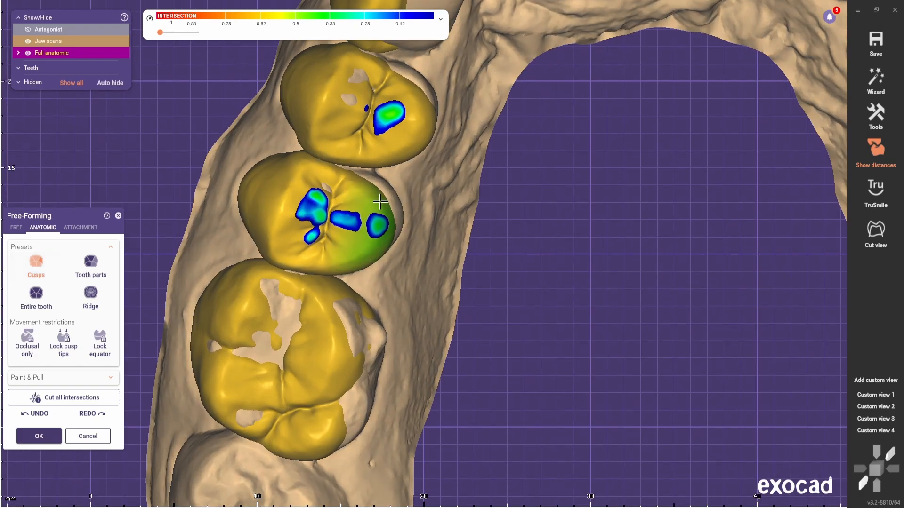
{"action": "right_click_drag", "start_coordinate": [385, 200], "coordinate": [359, 216]}
{"action": "scroll", "coordinate": [378, 238], "scroll_direction": "down", "scroll_amount": 2}
{"action": "scroll", "coordinate": [359, 167], "scroll_direction": "up", "scroll_amount": 2}
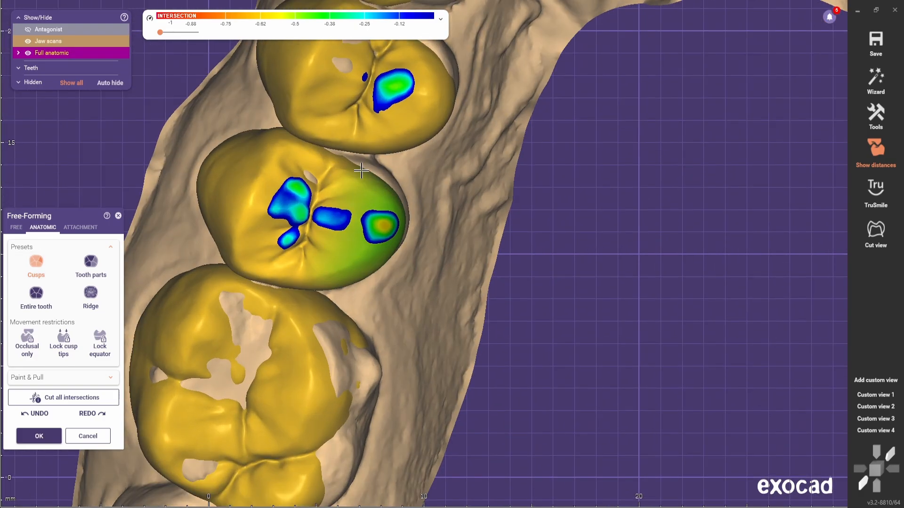
{"action": "key", "text": "j"}
{"action": "right_click_drag", "start_coordinate": [359, 167], "coordinate": [399, 181]}
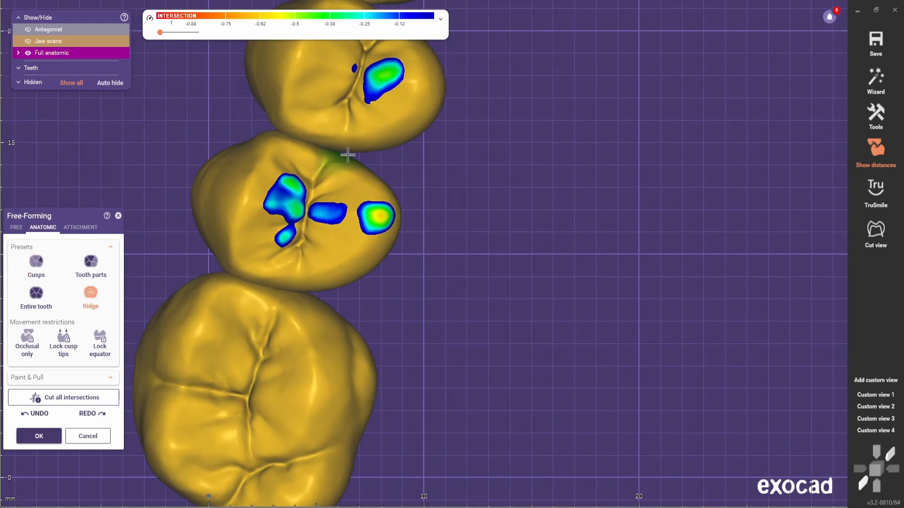
Refine tooth 15 with the Cusps preset and a resized Add/Remove brush, and show the jaw scans again.
{"action": "left_click", "coordinate": [36, 267]}
{"action": "right_click_drag", "start_coordinate": [523, 158], "coordinate": [470, 184]}
{"action": "mouse_move", "coordinate": [320, 191]}
{"action": "right_mouse_down"}
{"action": "mouse_move", "coordinate": [381, 173]}
{"action": "mouse_move", "coordinate": [332, 198]}
{"action": "mouse_move", "coordinate": [307, 293]}
{"action": "right_mouse_up"}
{"action": "left_click", "coordinate": [16, 228]}
{"action": "scroll", "coordinate": [344, 191], "scroll_direction": "up", "scroll_amount": 1}
{"action": "scroll", "coordinate": [343, 191], "scroll_direction": "up", "scroll_amount": 1, "text": "shift"}
{"action": "key", "text": "j"}
{"action": "scroll", "coordinate": [414, 301], "scroll_direction": "down", "scroll_amount": 3}
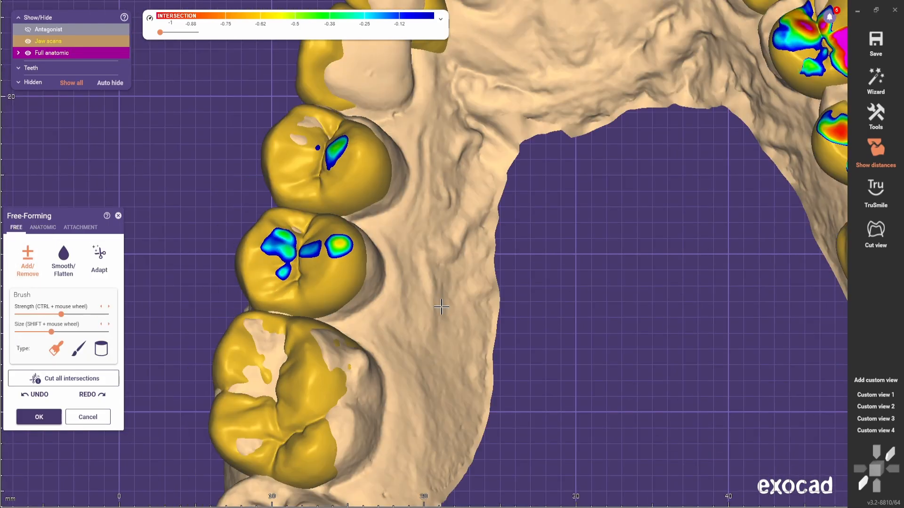
{"action": "scroll", "coordinate": [428, 289], "scroll_direction": "up", "scroll_amount": 3}
Extend the palatal side of tooth 15 with the Tooth parts and Cusps presets to cover the scanned tooth.
{"action": "left_click", "coordinate": [43, 227]}
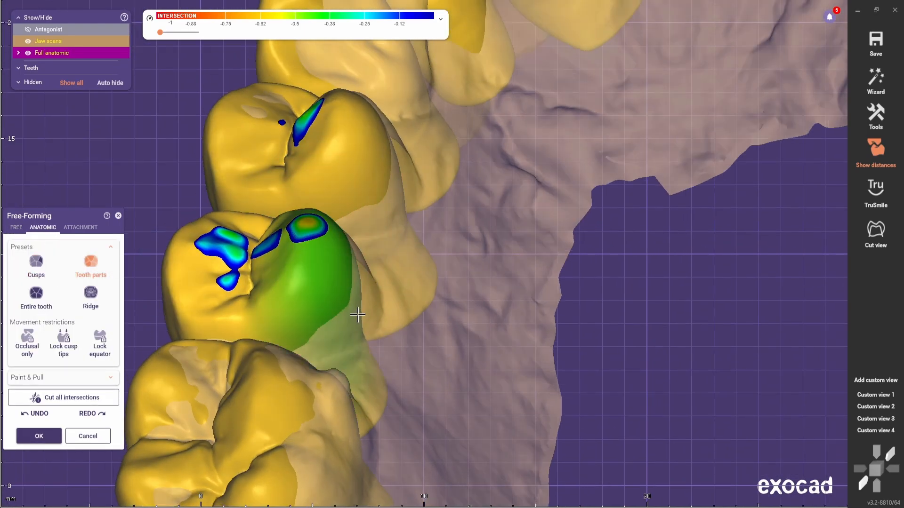
{"action": "right_click_drag", "start_coordinate": [358, 314], "coordinate": [345, 331]}
{"action": "right_click_drag", "start_coordinate": [449, 312], "coordinate": [471, 302]}
{"action": "scroll", "coordinate": [471, 302], "scroll_direction": "down", "scroll_amount": 2}
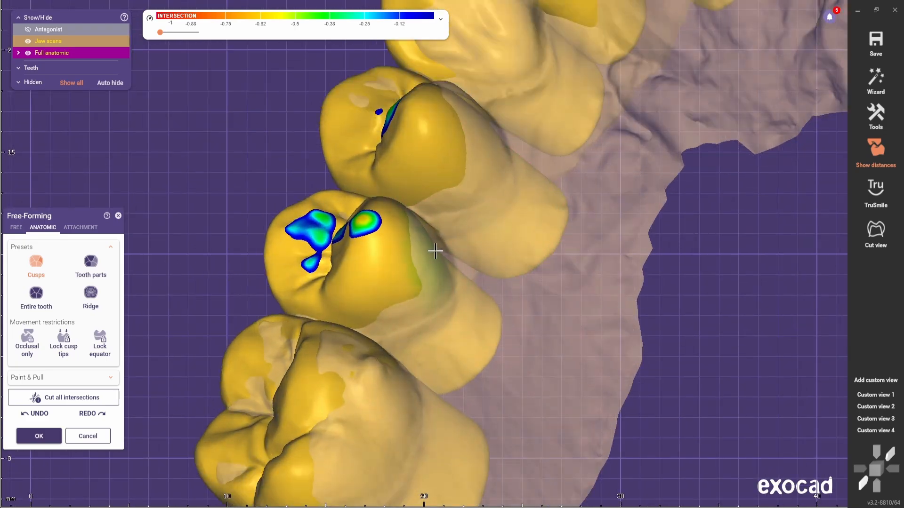
{"action": "right_click_drag", "start_coordinate": [454, 188], "coordinate": [452, 298]}
{"action": "scroll", "coordinate": [428, 179], "scroll_direction": "up", "scroll_amount": 3}
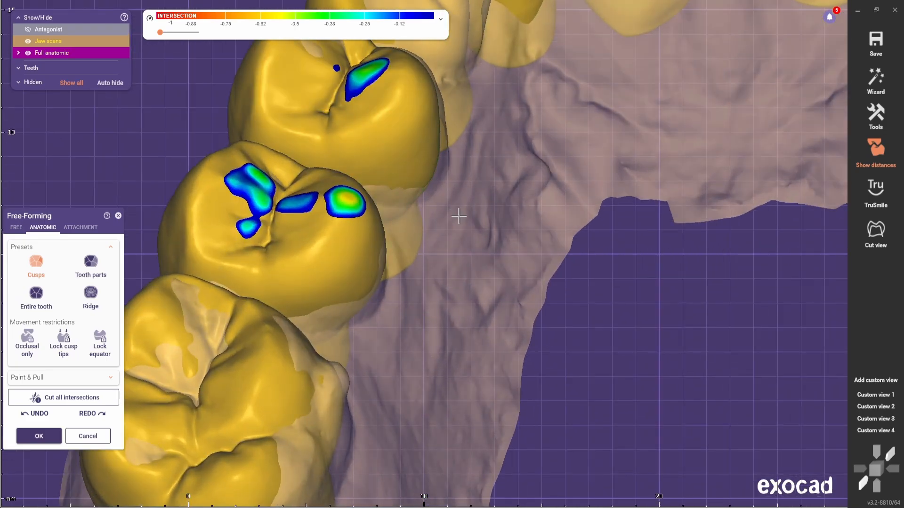
{"action": "right_click_drag", "start_coordinate": [459, 216], "coordinate": [428, 195]}
Build out the palatal surface of tooth 14 with Add/Remove and the Cusps preset to cover the scanned tooth.
{"action": "left_click", "coordinate": [16, 228]}
{"action": "right_click_drag", "start_coordinate": [612, 188], "coordinate": [577, 184]}
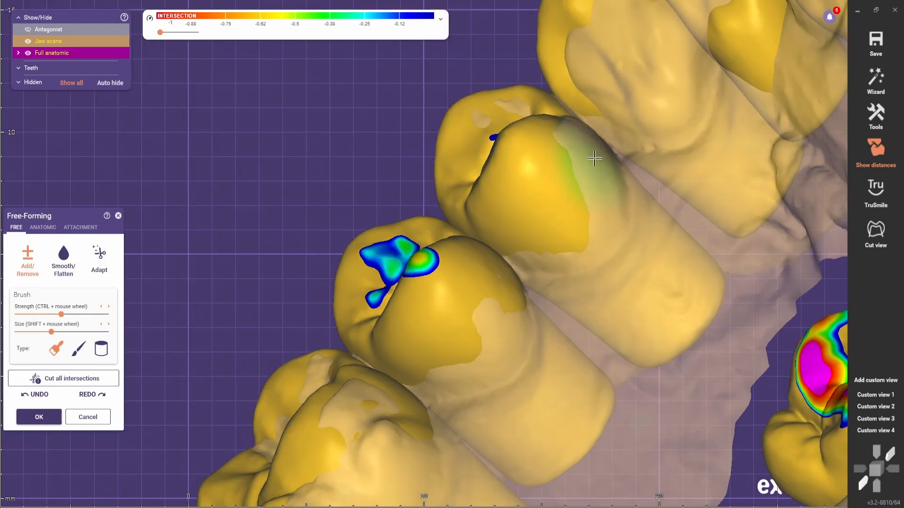
{"action": "mouse_move", "coordinate": [625, 226]}
{"action": "right_mouse_down"}
{"action": "mouse_move", "coordinate": [636, 157]}
{"action": "mouse_move", "coordinate": [652, 198]}
{"action": "right_mouse_up"}
{"action": "scroll", "coordinate": [612, 155], "scroll_direction": "down", "scroll_amount": 2}
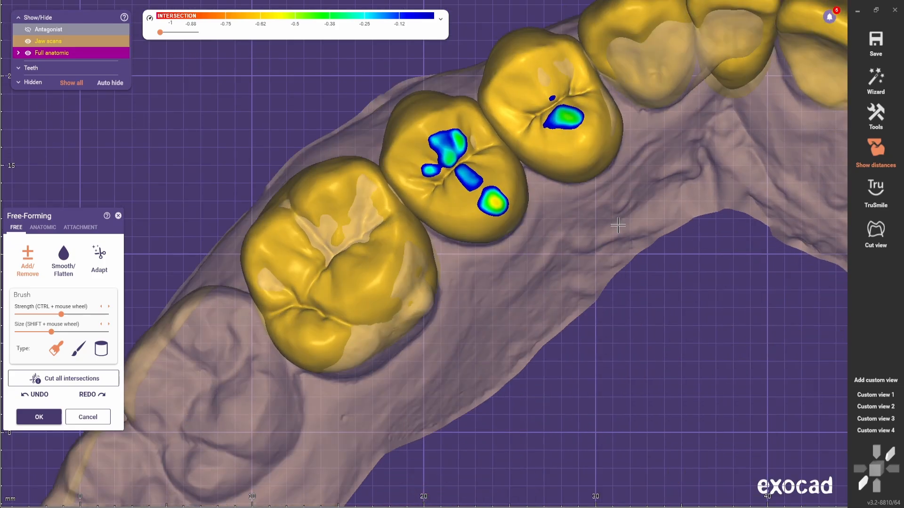
{"action": "scroll", "coordinate": [571, 105], "scroll_direction": "up", "scroll_amount": 1}
{"action": "scroll", "coordinate": [571, 105], "scroll_direction": "down", "scroll_amount": 3, "text": "shift"}
{"action": "left_click", "coordinate": [47, 229]}
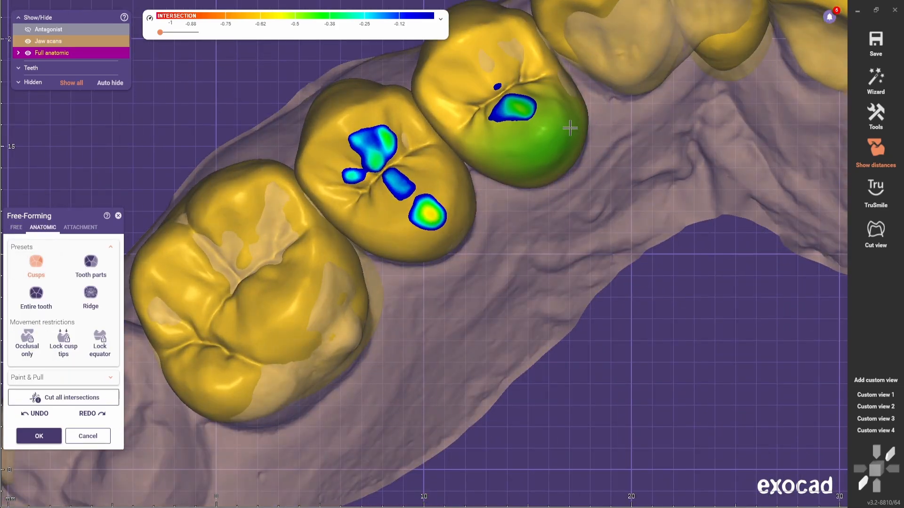
{"action": "mouse_move", "coordinate": [570, 128]}
{"action": "right_mouse_down"}
{"action": "mouse_move", "coordinate": [541, 198]}
{"action": "mouse_move", "coordinate": [473, 198]}
{"action": "right_mouse_up"}
Add material to the palatal surface of tooth 16 over the exposed scan and smooth it with Smooth/Flatten.
{"action": "left_click", "coordinate": [16, 228]}
{"action": "left_click", "coordinate": [64, 260]}
{"action": "right_click_drag", "start_coordinate": [474, 234], "coordinate": [644, 209]}
{"action": "right_click_drag", "start_coordinate": [363, 306], "coordinate": [390, 252]}
{"action": "scroll", "coordinate": [390, 252], "scroll_direction": "down", "scroll_amount": 2}
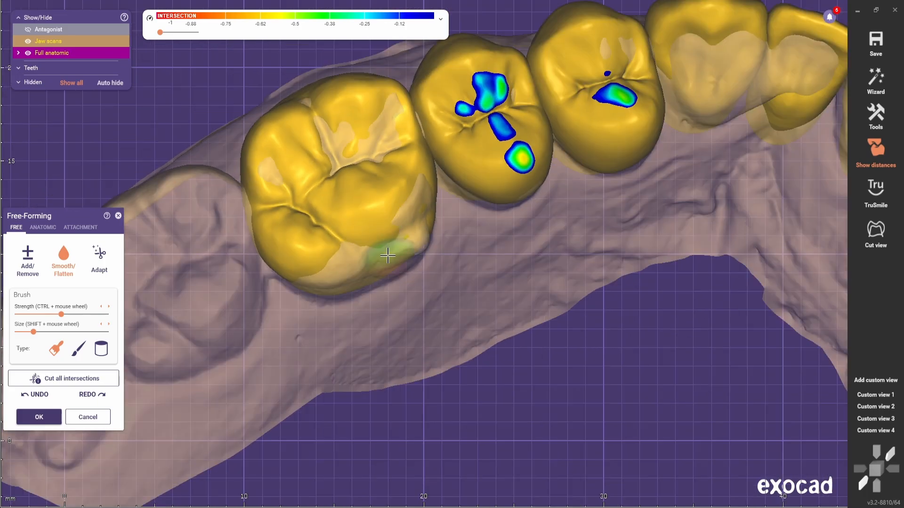
{"action": "left_click", "coordinate": [28, 260]}
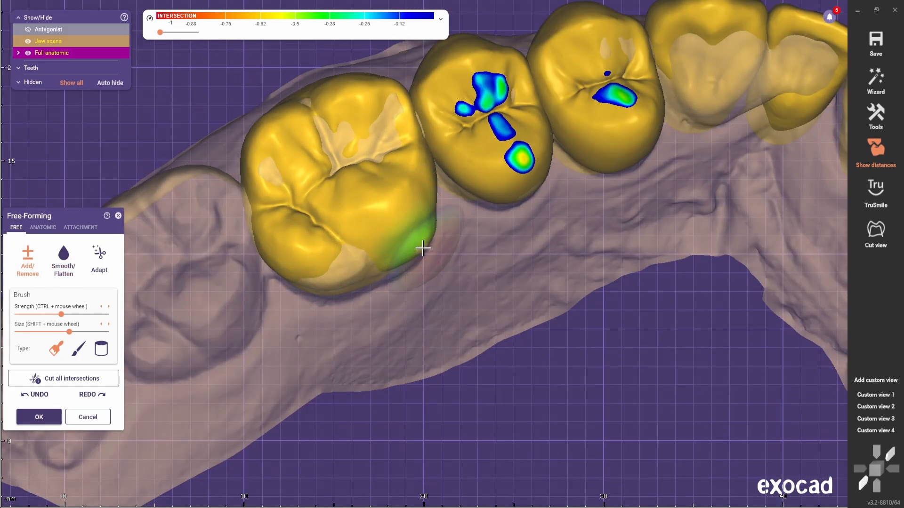
{"action": "left_click", "coordinate": [64, 260]}
{"action": "left_click_drag", "start_coordinate": [424, 242], "coordinate": [315, 288]}
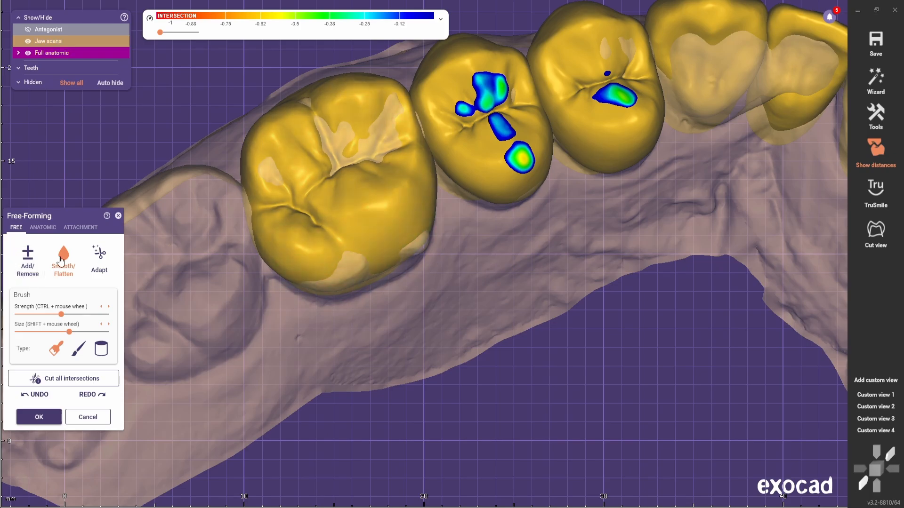
Add material to the occlusal surface of tooth 16 around its central groove and check it from buccal.
{"action": "left_click", "coordinate": [28, 260]}
{"action": "left_click", "coordinate": [350, 146]}
{"action": "scroll", "coordinate": [418, 156], "scroll_direction": "down", "scroll_amount": 2}
{"action": "right_click_drag", "start_coordinate": [352, 151], "coordinate": [236, 266]}
{"action": "scroll", "coordinate": [406, 222], "scroll_direction": "down", "scroll_amount": 2}
{"action": "scroll", "coordinate": [397, 204], "scroll_direction": "down", "scroll_amount": 2}
{"action": "scroll", "coordinate": [398, 204], "scroll_direction": "up", "scroll_amount": 2}
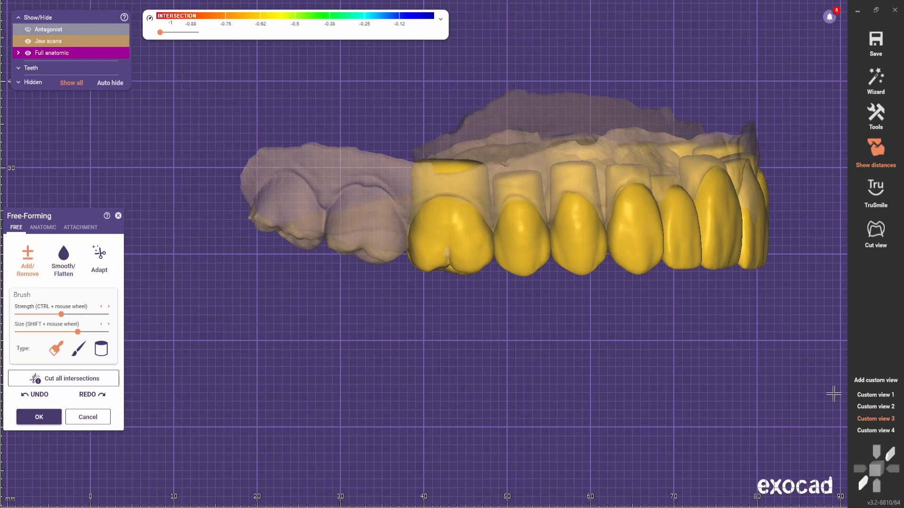
Adjust the mesial part of tooth 14 and the distal part of tooth 13 with the Tooth parts preset.
{"action": "right_click_drag", "start_coordinate": [831, 393], "coordinate": [296, 279]}
{"action": "scroll", "coordinate": [296, 278], "scroll_direction": "up", "scroll_amount": 4}
{"action": "scroll", "coordinate": [214, 260], "scroll_direction": "down", "scroll_amount": 5}
{"action": "right_click_drag", "start_coordinate": [238, 302], "coordinate": [403, 306]}
{"action": "scroll", "coordinate": [330, 151], "scroll_direction": "up", "scroll_amount": 4}
{"action": "left_click", "coordinate": [43, 228]}
{"action": "scroll", "coordinate": [354, 196], "scroll_direction": "up", "scroll_amount": 3}
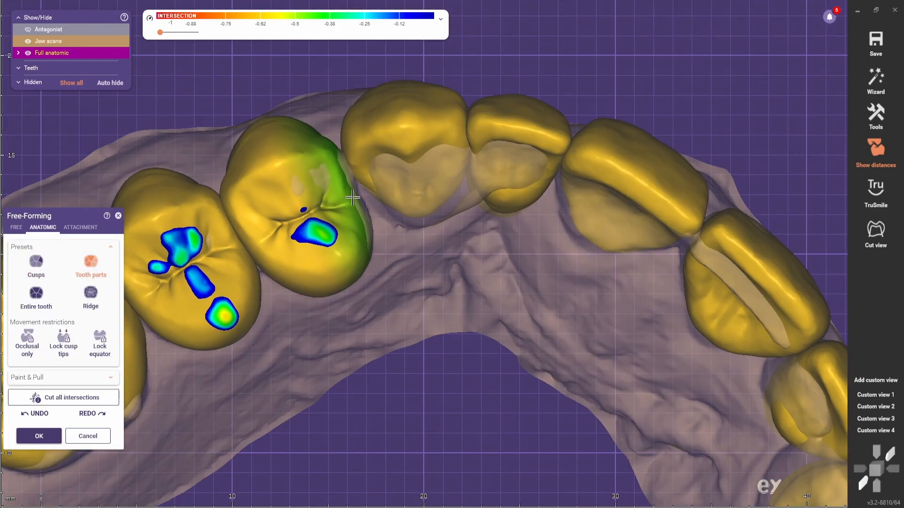
{"action": "scroll", "coordinate": [346, 160], "scroll_direction": "up", "scroll_amount": 4}
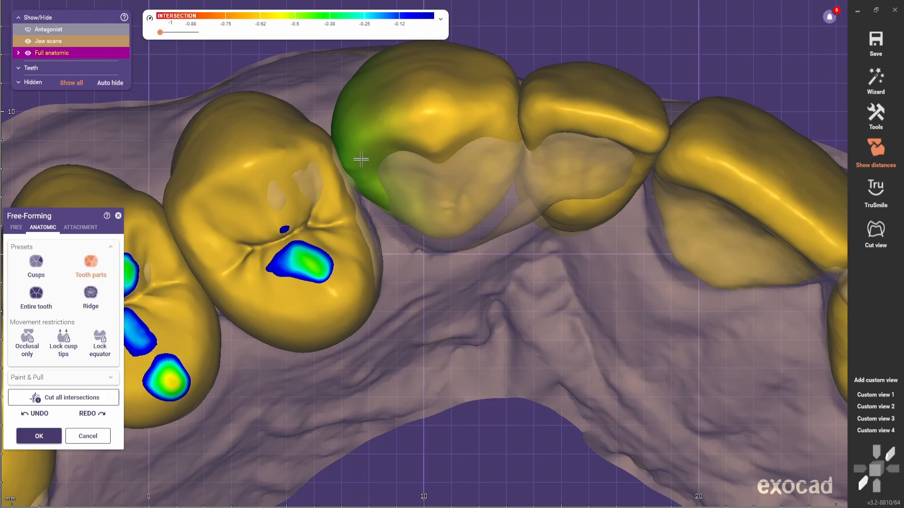
{"action": "scroll", "coordinate": [360, 160], "scroll_direction": "down", "scroll_amount": 4}
{"action": "scroll", "coordinate": [371, 150], "scroll_direction": "up", "scroll_amount": 4}
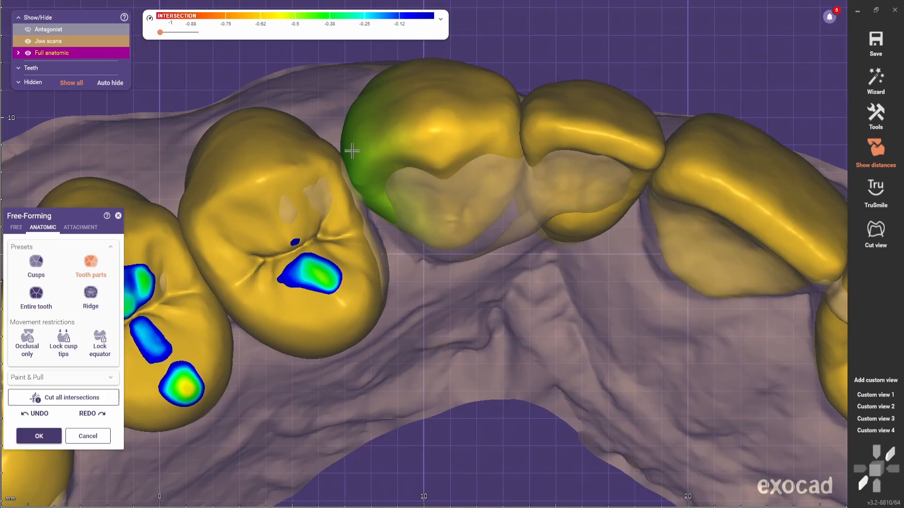
{"action": "scroll", "coordinate": [472, 240], "scroll_direction": "down", "scroll_amount": 3}
Refine the cusp and distal contour of tooth 13 with anatomic presets, checking it from buccal and occlusal angles.
{"action": "right_click_drag", "start_coordinate": [489, 367], "coordinate": [444, 85]}
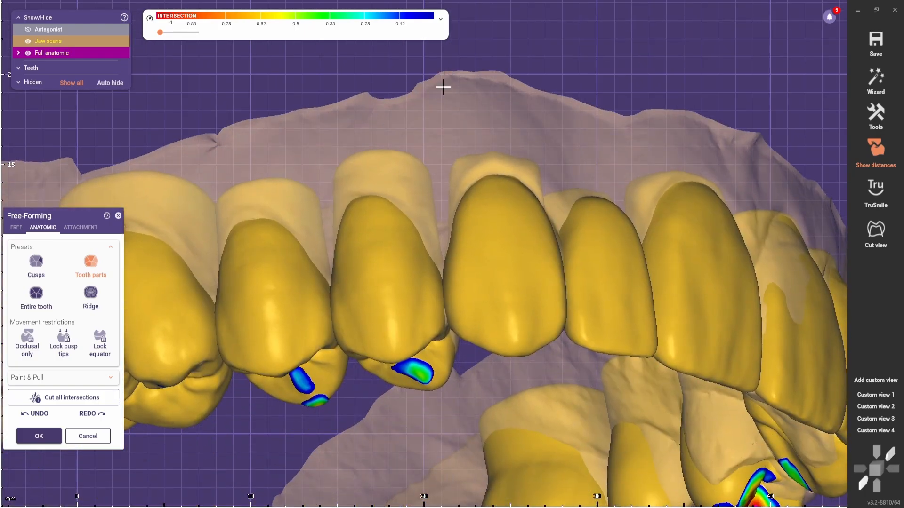
{"action": "scroll", "coordinate": [416, 165], "scroll_direction": "down", "scroll_amount": 3}
{"action": "right_click_drag", "start_coordinate": [406, 191], "coordinate": [388, 130]}
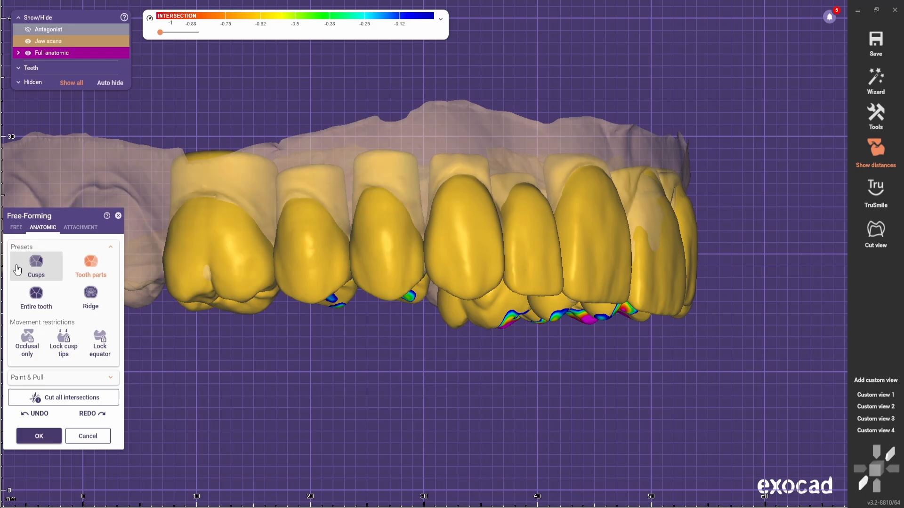
{"action": "scroll", "coordinate": [484, 213], "scroll_direction": "up", "scroll_amount": 3}
{"action": "scroll", "coordinate": [485, 209], "scroll_direction": "down", "scroll_amount": 2}
{"action": "right_click_drag", "start_coordinate": [486, 210], "coordinate": [331, 343]}
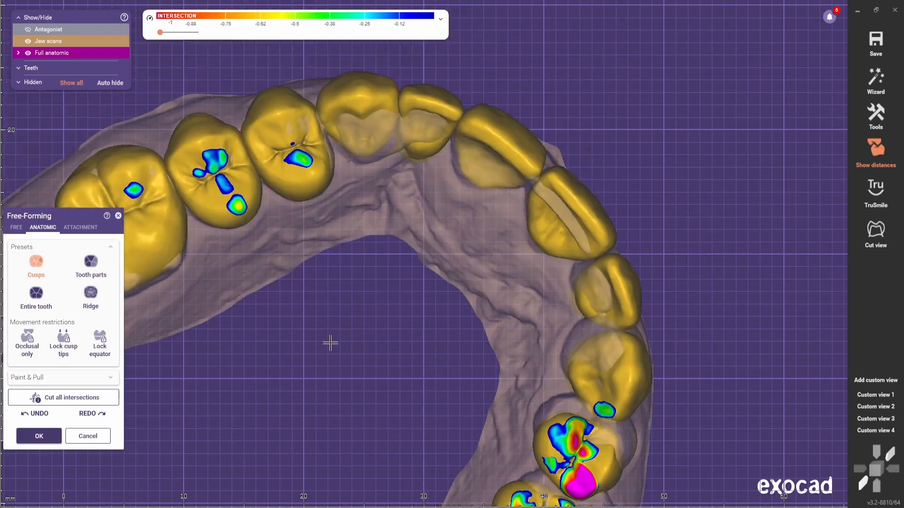
{"action": "scroll", "coordinate": [325, 121], "scroll_direction": "up", "scroll_amount": 3}
{"action": "key", "text": "ctrl"}
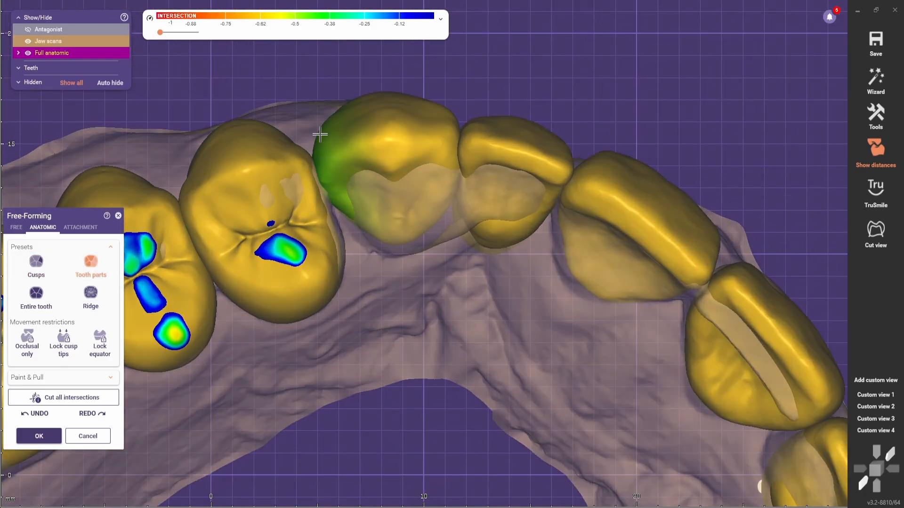
Smooth the labial surface of tooth 13 using Smooth/Flatten with the second brush type at a larger size.
{"action": "left_click", "coordinate": [16, 227]}
{"action": "mouse_move", "coordinate": [438, 124]}
{"action": "right_mouse_down"}
{"action": "mouse_move", "coordinate": [455, 149]}
{"action": "mouse_move", "coordinate": [468, 146]}
{"action": "mouse_move", "coordinate": [395, 243]}
{"action": "right_mouse_up"}
{"action": "left_click", "coordinate": [79, 350]}
{"action": "scroll", "coordinate": [395, 242], "scroll_direction": "up", "scroll_amount": 1}
{"action": "scroll", "coordinate": [395, 243], "scroll_direction": "up", "scroll_amount": 4, "text": "shift"}
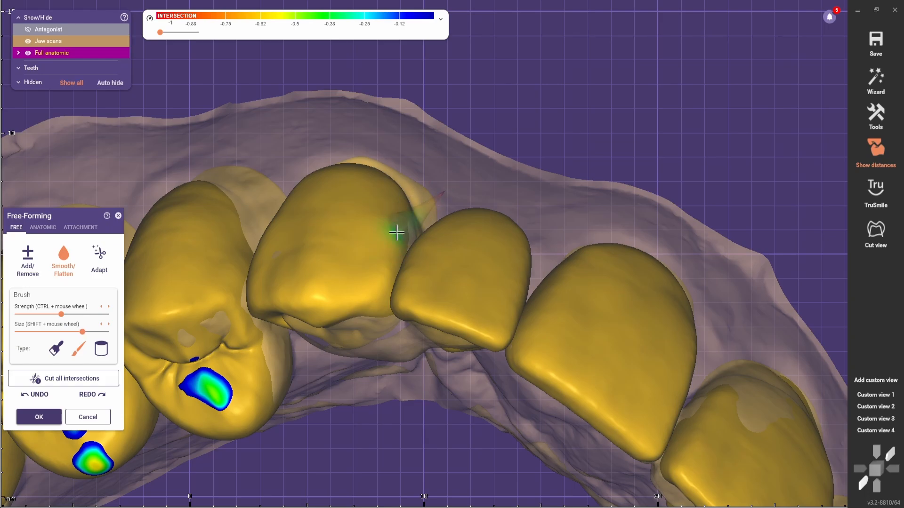
{"action": "scroll", "coordinate": [302, 264], "scroll_direction": "down", "scroll_amount": 3}
{"action": "right_click_drag", "start_coordinate": [292, 282], "coordinate": [332, 178]}
{"action": "scroll", "coordinate": [333, 178], "scroll_direction": "up", "scroll_amount": 3}
{"action": "scroll", "coordinate": [354, 282], "scroll_direction": "down", "scroll_amount": 2}
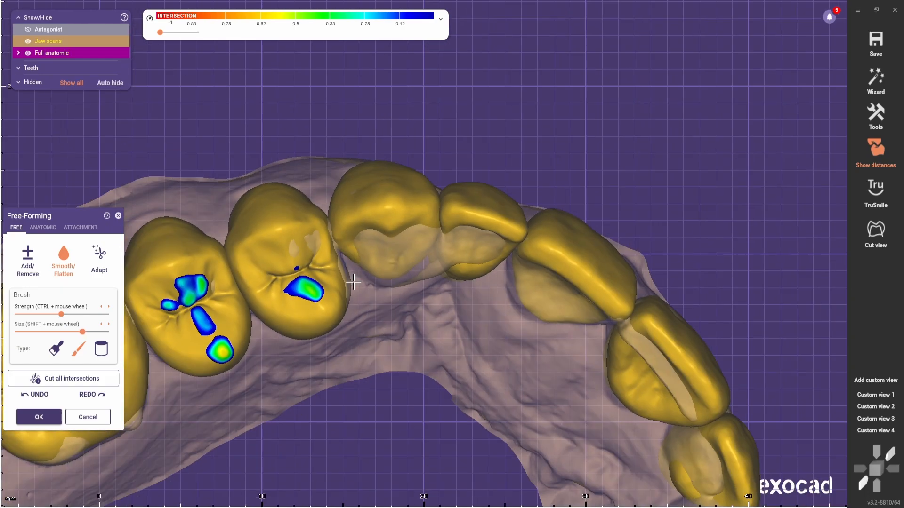
{"action": "scroll", "coordinate": [369, 230], "scroll_direction": "down", "scroll_amount": 2}
{"action": "right_click_drag", "start_coordinate": [369, 231], "coordinate": [384, 181]}
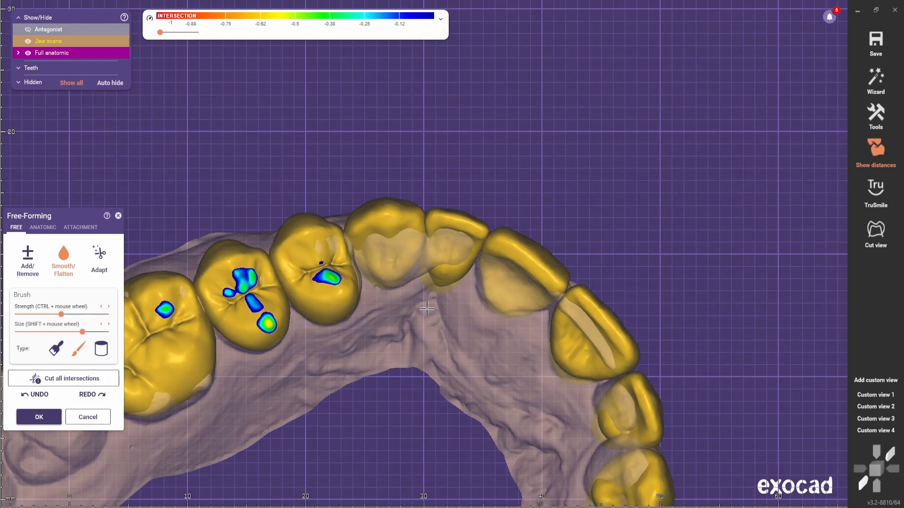
Enlarge the smoothing brush further, smooth the canine region again and check the anterior teeth from the front.
{"action": "scroll", "coordinate": [442, 273], "scroll_direction": "up", "scroll_amount": 3}
{"action": "scroll", "coordinate": [442, 273], "scroll_direction": "up", "scroll_amount": 4, "text": "shift"}
{"action": "mouse_move", "coordinate": [452, 273]}
{"action": "left_mouse_down"}
{"action": "mouse_move", "coordinate": [433, 283]}
{"action": "mouse_move", "coordinate": [471, 231]}
{"action": "left_mouse_up"}
{"action": "left_click", "coordinate": [873, 408]}
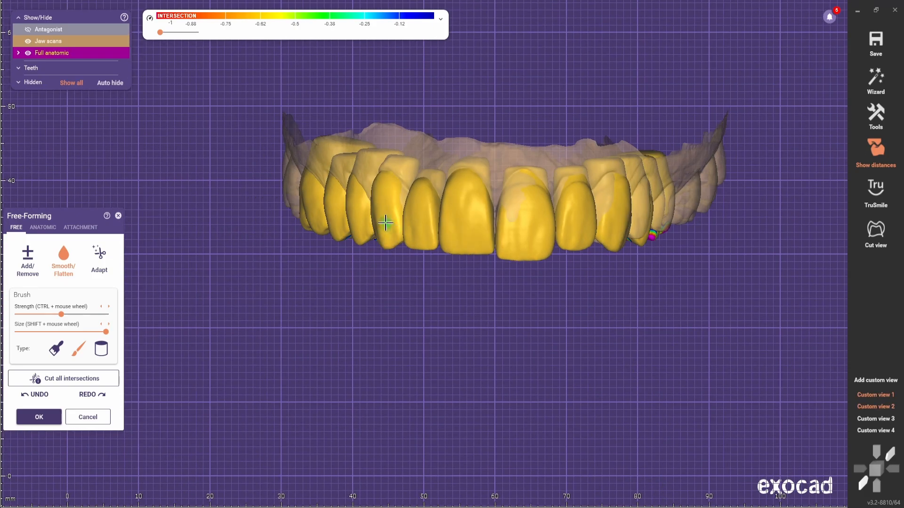
{"action": "scroll", "coordinate": [385, 225], "scroll_direction": "up", "scroll_amount": 3}
{"action": "scroll", "coordinate": [326, 242], "scroll_direction": "down", "scroll_amount": 2}
{"action": "scroll", "coordinate": [348, 296], "scroll_direction": "up", "scroll_amount": 3}
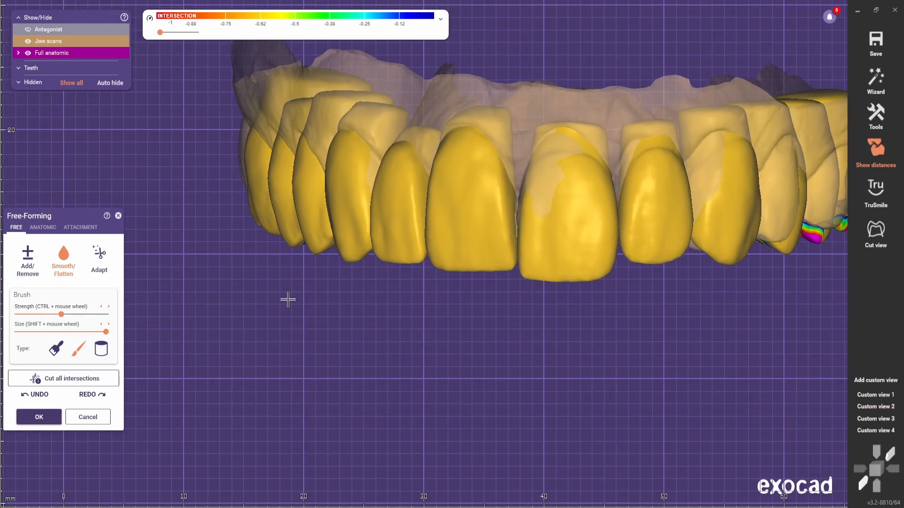
Show the antagonist and set anatomic free-forming to the Ridge preset for reshaping the upper crowns.
{"action": "left_click", "coordinate": [43, 228]}
{"action": "key", "text": "a"}
{"action": "right_click_drag", "start_coordinate": [325, 296], "coordinate": [347, 311]}
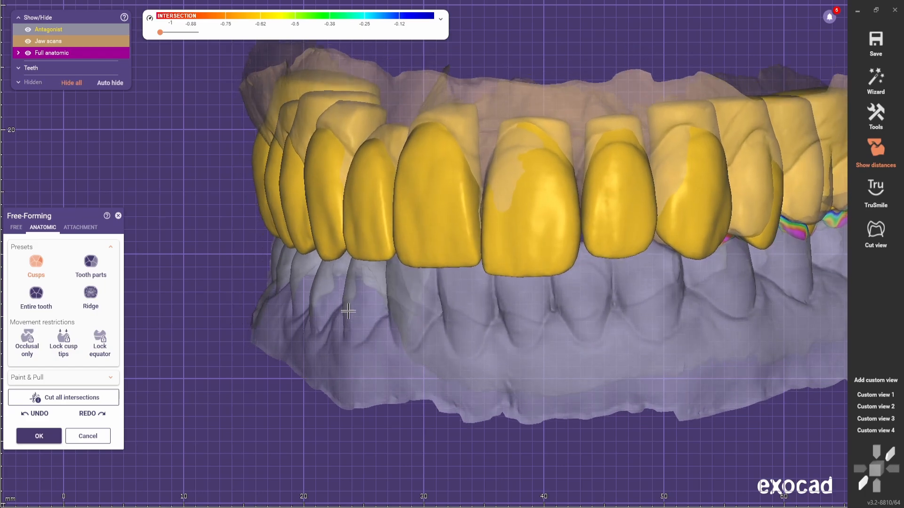
{"action": "scroll", "coordinate": [347, 311], "scroll_direction": "up", "scroll_amount": 1}
{"action": "left_click", "coordinate": [86, 303]}
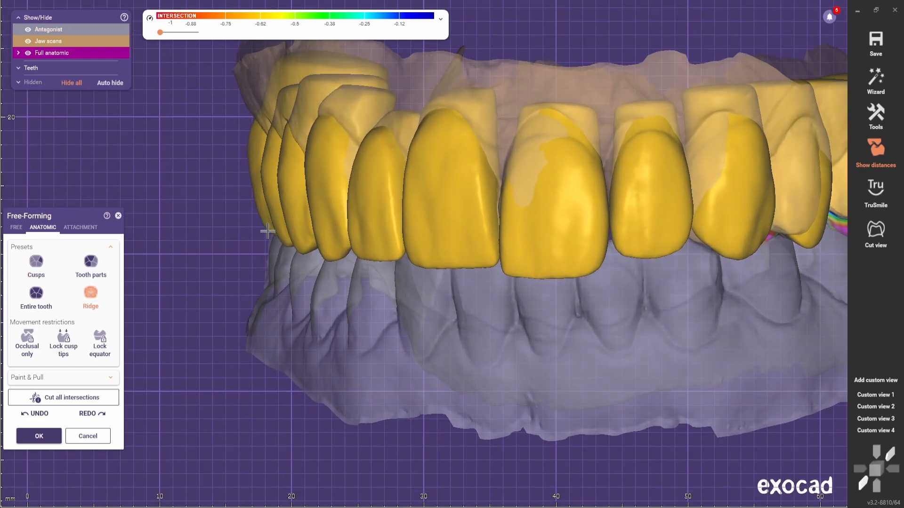
{"action": "scroll", "coordinate": [318, 303], "scroll_direction": "down", "scroll_amount": 8}
{"action": "scroll", "coordinate": [312, 230], "scroll_direction": "up", "scroll_amount": 9}
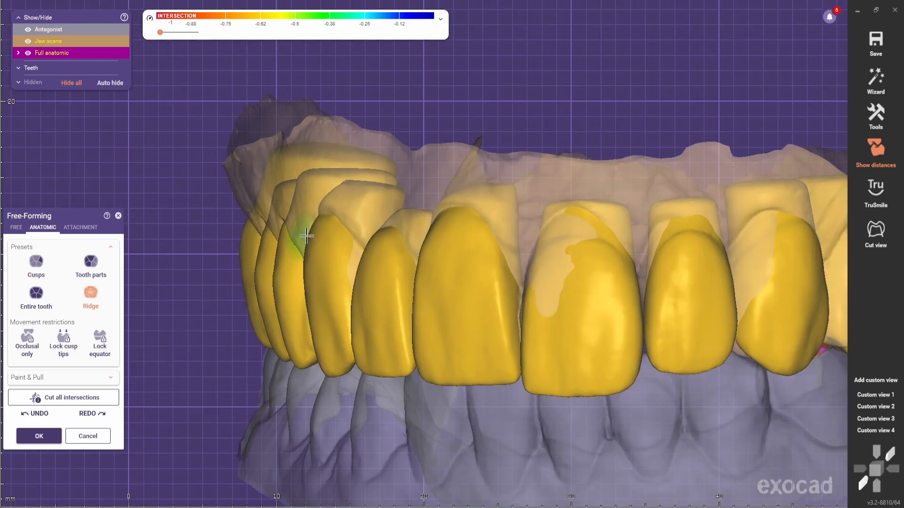
{"action": "left_click", "coordinate": [90, 295]}
{"action": "scroll", "coordinate": [284, 204], "scroll_direction": "up", "scroll_amount": 2}
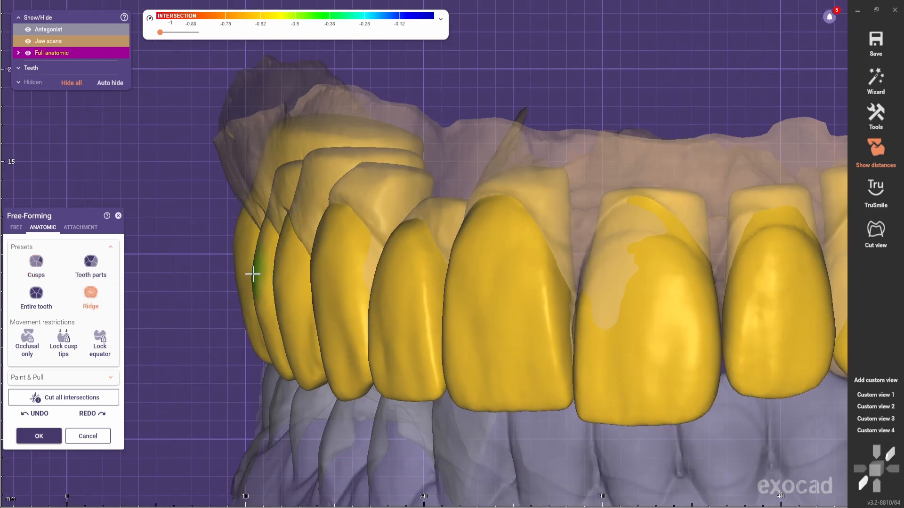
Reshape the buccal ridge of the molar crown against the transparent jaw scan.
{"action": "right_click_drag", "start_coordinate": [244, 239], "coordinate": [866, 416]}
{"action": "scroll", "coordinate": [325, 268], "scroll_direction": "up", "scroll_amount": 2}
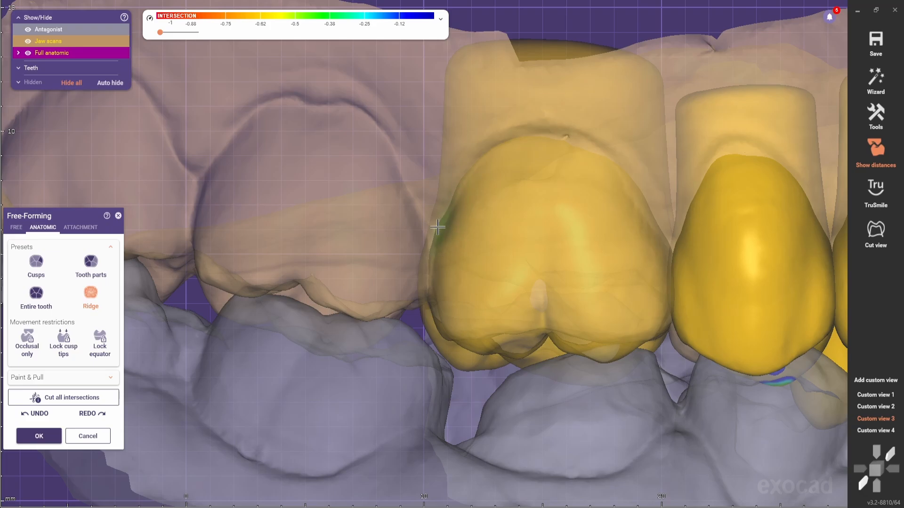
{"action": "right_click_drag", "start_coordinate": [579, 156], "coordinate": [500, 197]}
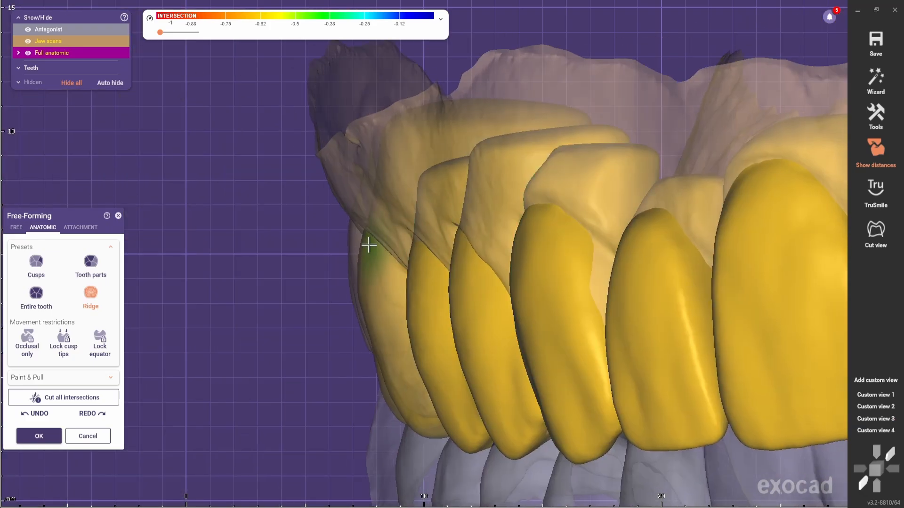
{"action": "scroll", "coordinate": [369, 246], "scroll_direction": "down", "scroll_amount": 4}
{"action": "mouse_move", "coordinate": [369, 246]}
{"action": "right_mouse_down"}
{"action": "mouse_move", "coordinate": [430, 245]}
{"action": "mouse_move", "coordinate": [360, 234]}
{"action": "right_mouse_up"}
{"action": "scroll", "coordinate": [430, 245], "scroll_direction": "up", "scroll_amount": 3}
{"action": "scroll", "coordinate": [336, 277], "scroll_direction": "down", "scroll_amount": 3}
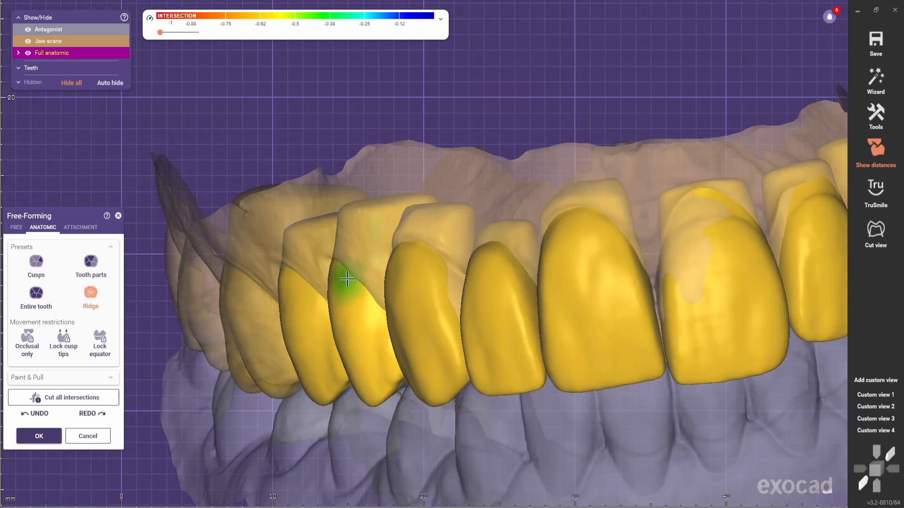
Reshape the buccal ridges of the two premolar crowns in front of the molar, viewing them from the side.
{"action": "left_click", "coordinate": [876, 418]}
{"action": "scroll", "coordinate": [674, 188], "scroll_direction": "up", "scroll_amount": 2}
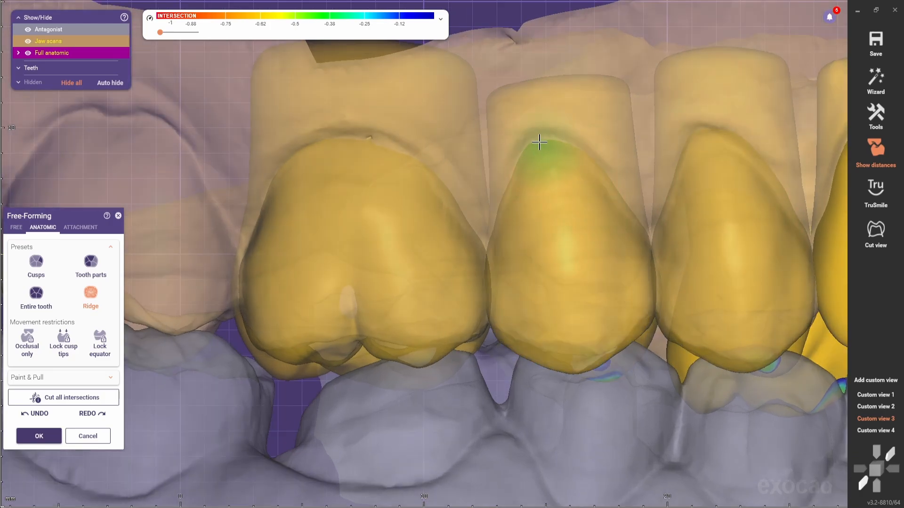
{"action": "scroll", "coordinate": [626, 216], "scroll_direction": "down", "scroll_amount": 2}
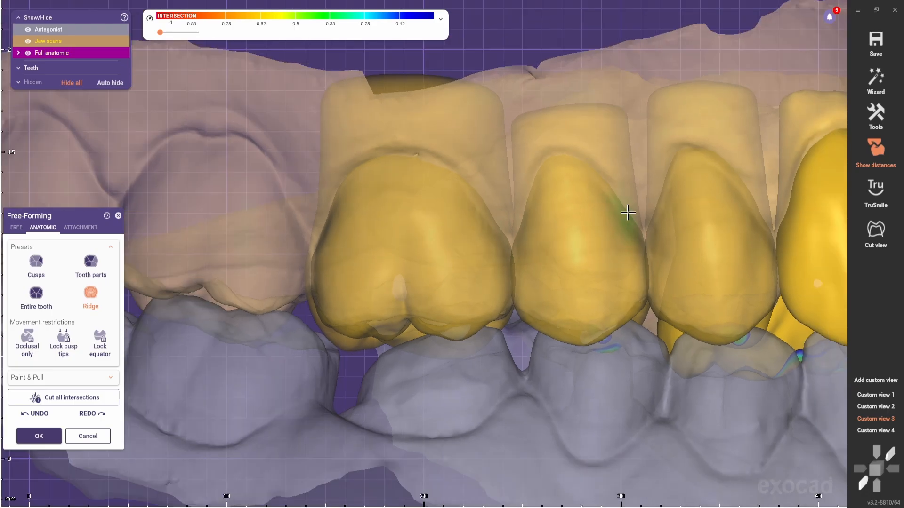
{"action": "scroll", "coordinate": [421, 242], "scroll_direction": "down", "scroll_amount": 7}
{"action": "scroll", "coordinate": [612, 202], "scroll_direction": "up", "scroll_amount": 4}
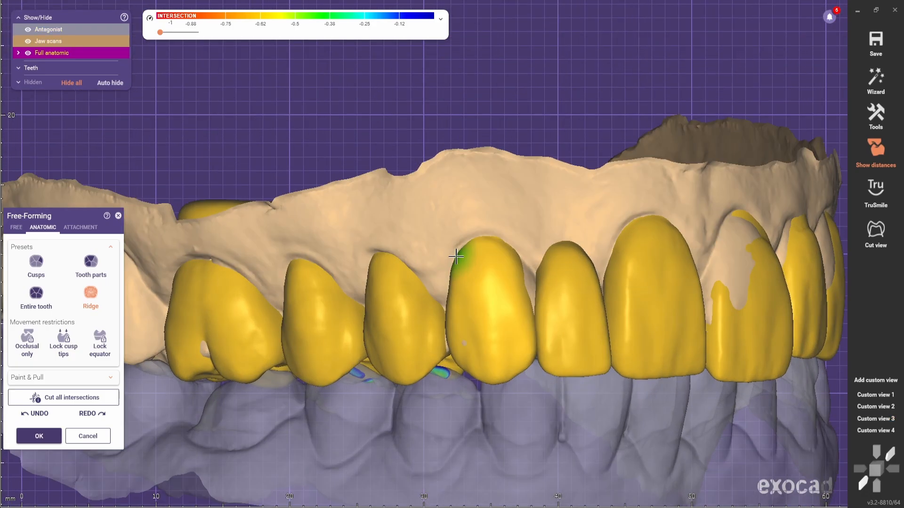
Inspect the crowns from the facial and occlusal sides and hide the antagonist.
{"action": "scroll", "coordinate": [436, 282], "scroll_direction": "down", "scroll_amount": 3}
{"action": "scroll", "coordinate": [396, 343], "scroll_direction": "up", "scroll_amount": 5}
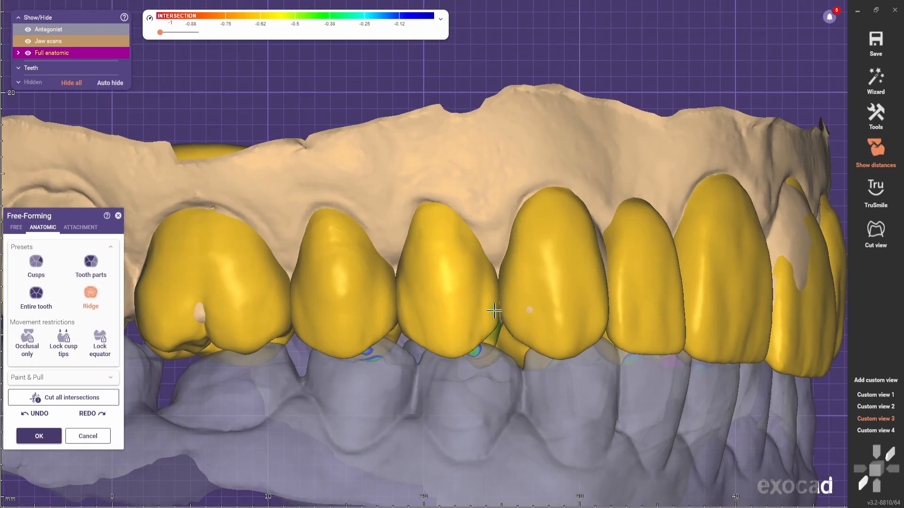
{"action": "scroll", "coordinate": [475, 287], "scroll_direction": "down", "scroll_amount": 5}
{"action": "scroll", "coordinate": [469, 274], "scroll_direction": "up", "scroll_amount": 3}
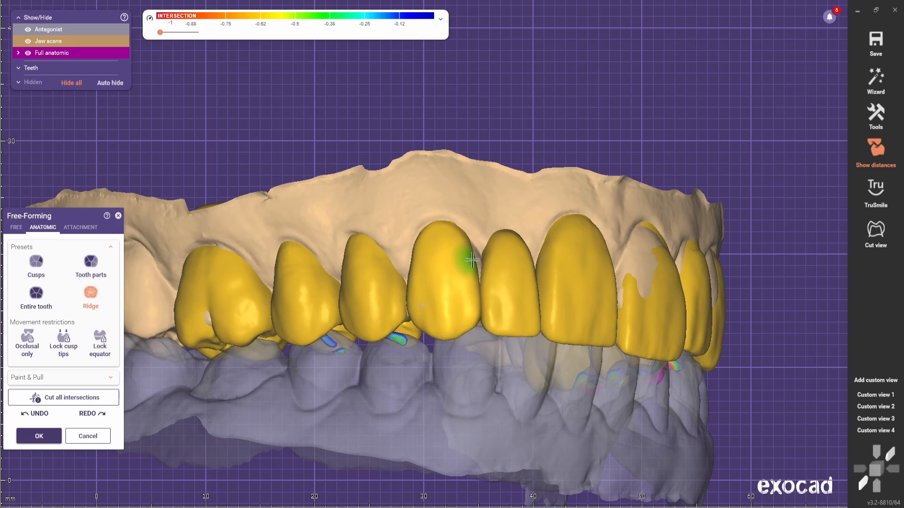
{"action": "scroll", "coordinate": [487, 322], "scroll_direction": "down", "scroll_amount": 3}
{"action": "right_click_drag", "start_coordinate": [473, 448], "coordinate": [458, 355]}
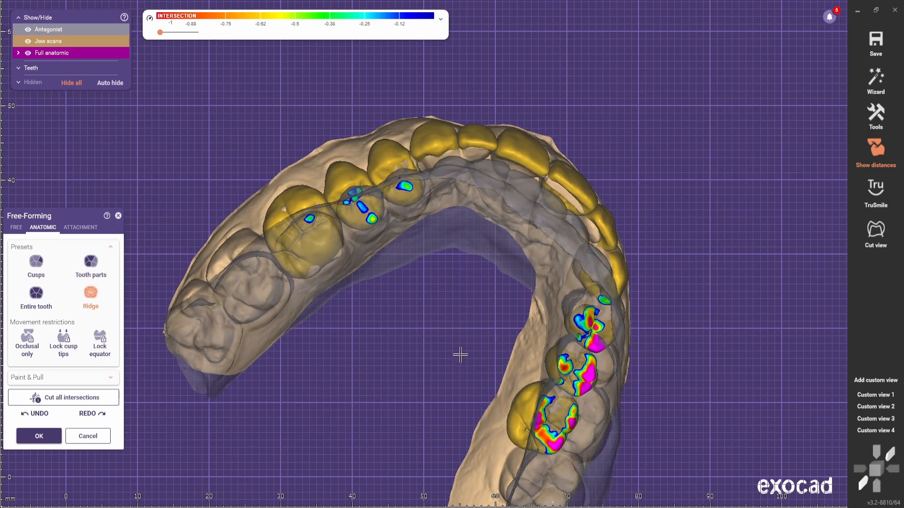
{"action": "left_click", "coordinate": [28, 29]}
{"action": "right_click_drag", "start_coordinate": [452, 264], "coordinate": [450, 339]}
Adjust the canine crown with the Cusps preset and smooth its surface at a reduced brush strength.
{"action": "left_click", "coordinate": [37, 265]}
{"action": "right_click_drag", "start_coordinate": [449, 306], "coordinate": [451, 216]}
{"action": "scroll", "coordinate": [452, 197], "scroll_direction": "up", "scroll_amount": 6}
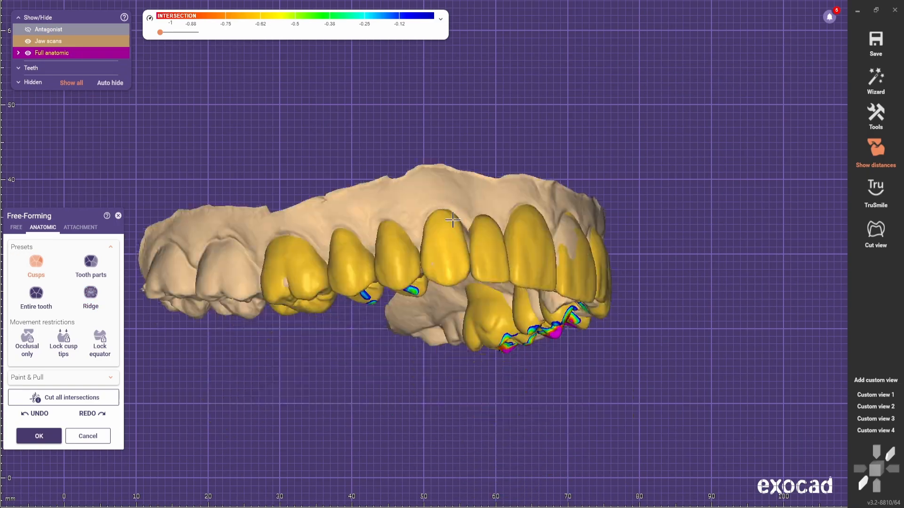
{"action": "scroll", "coordinate": [421, 358], "scroll_direction": "up", "scroll_amount": 4}
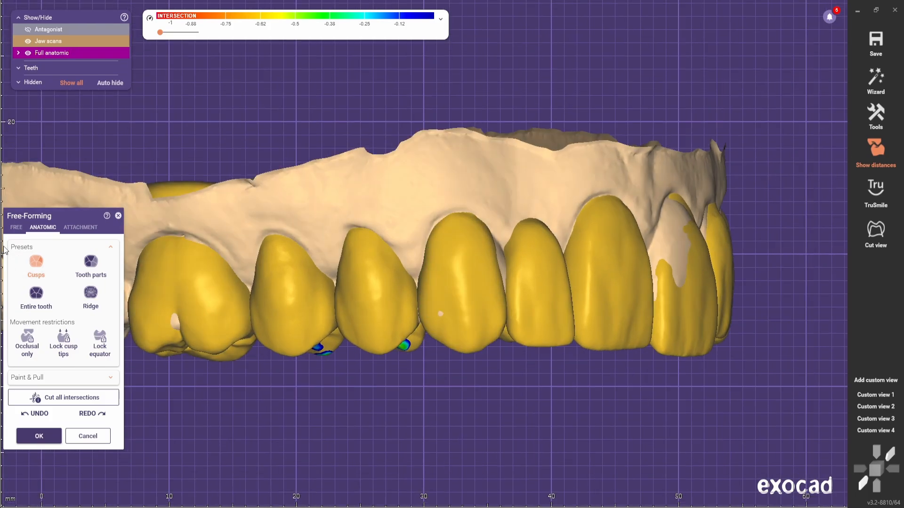
{"action": "scroll", "coordinate": [450, 286], "scroll_direction": "up", "scroll_amount": 2}
{"action": "scroll", "coordinate": [504, 315], "scroll_direction": "down", "scroll_amount": 2, "text": "ctrl"}
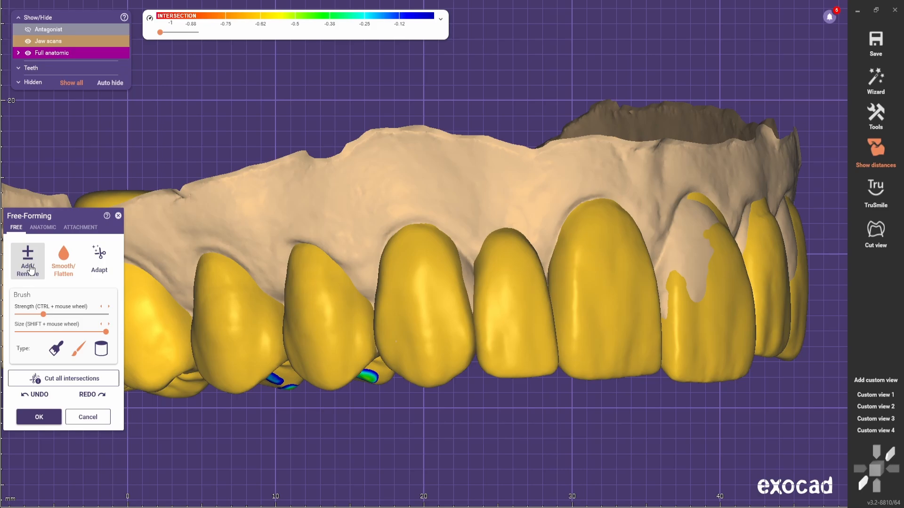
Refine the canine crown's facial contour with the Ridge preset and check it from the occlusal side.
{"action": "left_click", "coordinate": [43, 228]}
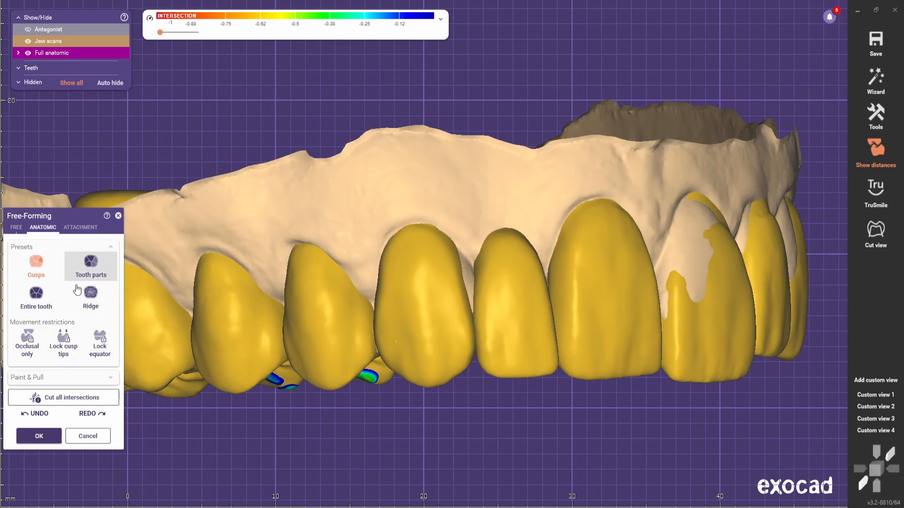
{"action": "scroll", "coordinate": [457, 273], "scroll_direction": "up", "scroll_amount": 2}
{"action": "scroll", "coordinate": [461, 263], "scroll_direction": "down", "scroll_amount": 5}
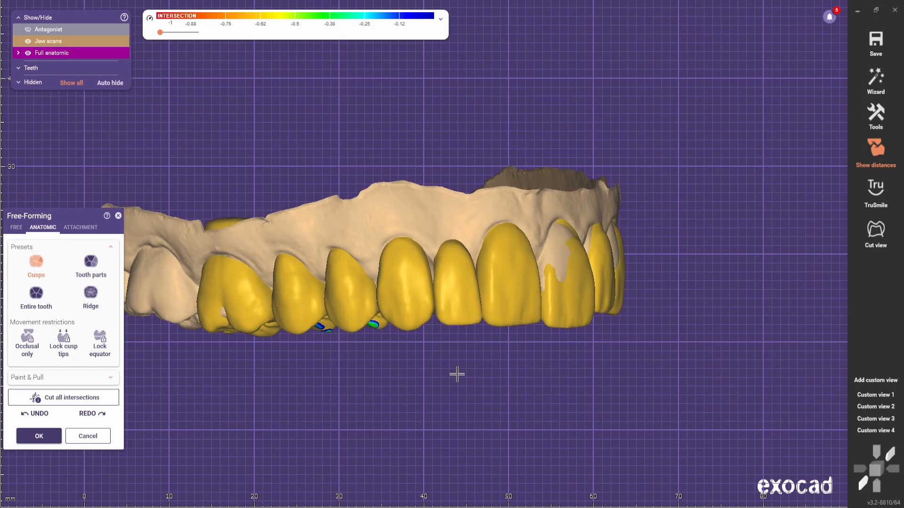
{"action": "right_click_drag", "start_coordinate": [456, 374], "coordinate": [575, 353]}
{"action": "scroll", "coordinate": [348, 346], "scroll_direction": "up", "scroll_amount": 2}
{"action": "scroll", "coordinate": [252, 306], "scroll_direction": "up", "scroll_amount": 4}
{"action": "left_click", "coordinate": [91, 297]}
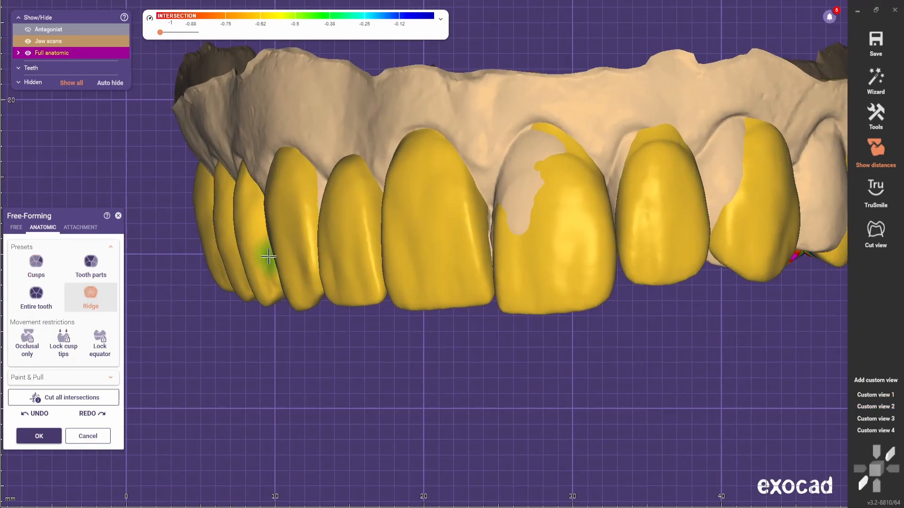
{"action": "scroll", "coordinate": [273, 258], "scroll_direction": "down", "scroll_amount": 3}
{"action": "right_click_drag", "start_coordinate": [275, 339], "coordinate": [363, 226]}
{"action": "scroll", "coordinate": [248, 248], "scroll_direction": "up", "scroll_amount": 4}
{"action": "scroll", "coordinate": [245, 250], "scroll_direction": "down", "scroll_amount": 3}
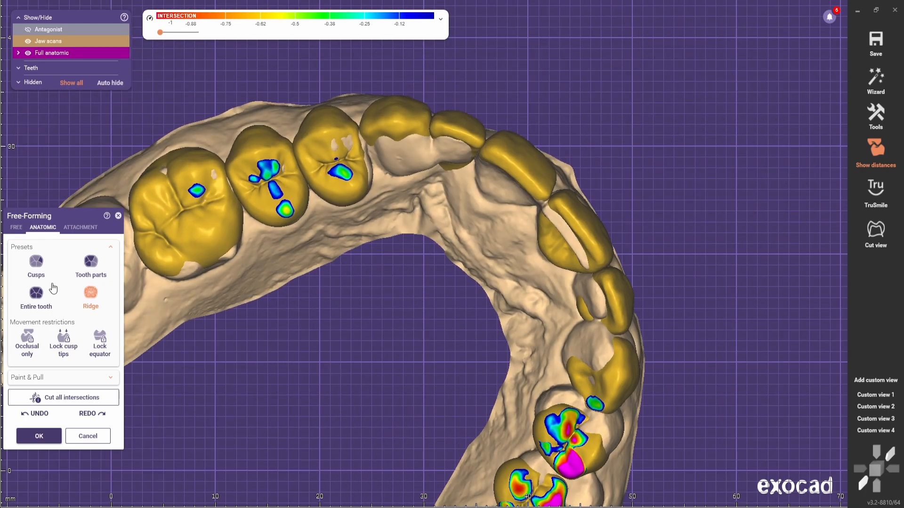
Sculpt the canine crown's surface with Add/Remove, using the first brush type and a smaller brush size.
{"action": "left_click", "coordinate": [17, 228]}
{"action": "scroll", "coordinate": [442, 135], "scroll_direction": "up", "scroll_amount": 3}
{"action": "right_click_drag", "start_coordinate": [442, 136], "coordinate": [426, 198]}
{"action": "left_click", "coordinate": [57, 349]}
{"action": "scroll", "coordinate": [335, 199], "scroll_direction": "up", "scroll_amount": 4}
{"action": "left_click_drag", "start_coordinate": [335, 199], "coordinate": [351, 202], "text": "shift"}
{"action": "scroll", "coordinate": [367, 221], "scroll_direction": "down", "scroll_amount": 4}
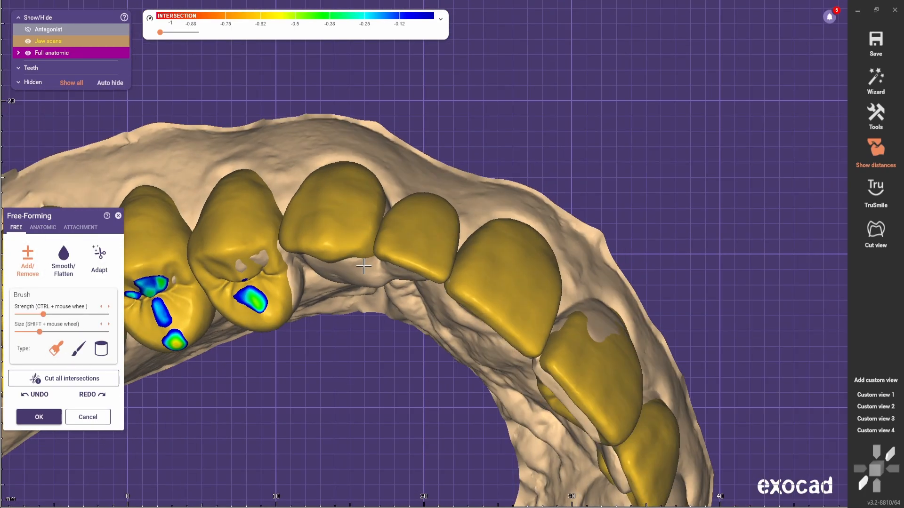
Smooth the facial surface of the canine crown with the Smooth/Flatten brush.
{"action": "scroll", "coordinate": [377, 170], "scroll_direction": "up", "scroll_amount": 3}
{"action": "mouse_move", "coordinate": [349, 188]}
{"action": "right_mouse_down"}
{"action": "mouse_move", "coordinate": [376, 174]}
{"action": "mouse_move", "coordinate": [400, 185]}
{"action": "right_mouse_up"}
{"action": "left_click", "coordinate": [76, 262]}
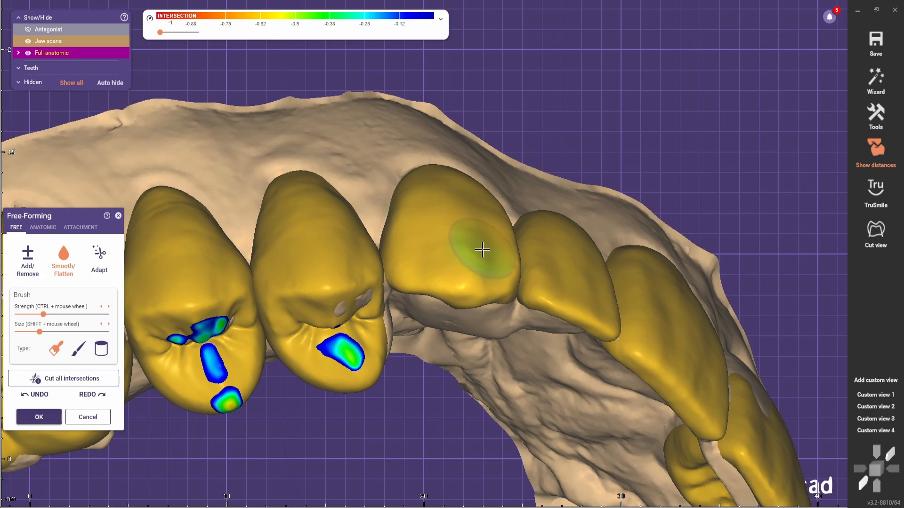
{"action": "right_click_drag", "start_coordinate": [481, 180], "coordinate": [401, 246]}
{"action": "scroll", "coordinate": [341, 176], "scroll_direction": "down", "scroll_amount": 4}
{"action": "mouse_move", "coordinate": [311, 213]}
{"action": "right_mouse_down"}
{"action": "mouse_move", "coordinate": [341, 176]}
{"action": "mouse_move", "coordinate": [344, 137]}
{"action": "right_mouse_up"}
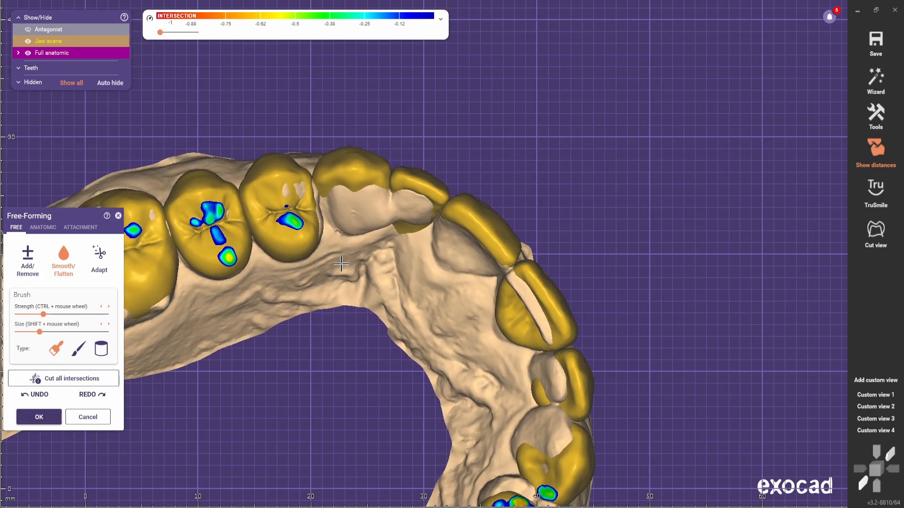
Reshape the canine crown's mesial and distal contour with the Ridge preset from the occlusal side.
{"action": "scroll", "coordinate": [341, 264], "scroll_direction": "up", "scroll_amount": 2}
{"action": "left_click", "coordinate": [43, 227]}
{"action": "scroll", "coordinate": [319, 181], "scroll_direction": "up", "scroll_amount": 2}
{"action": "left_click", "coordinate": [90, 296]}
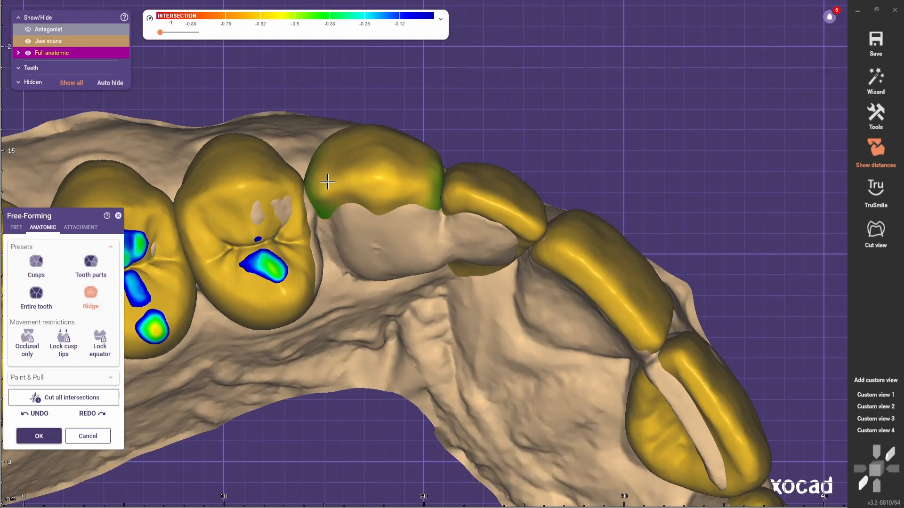
{"action": "left_click", "coordinate": [864, 483]}
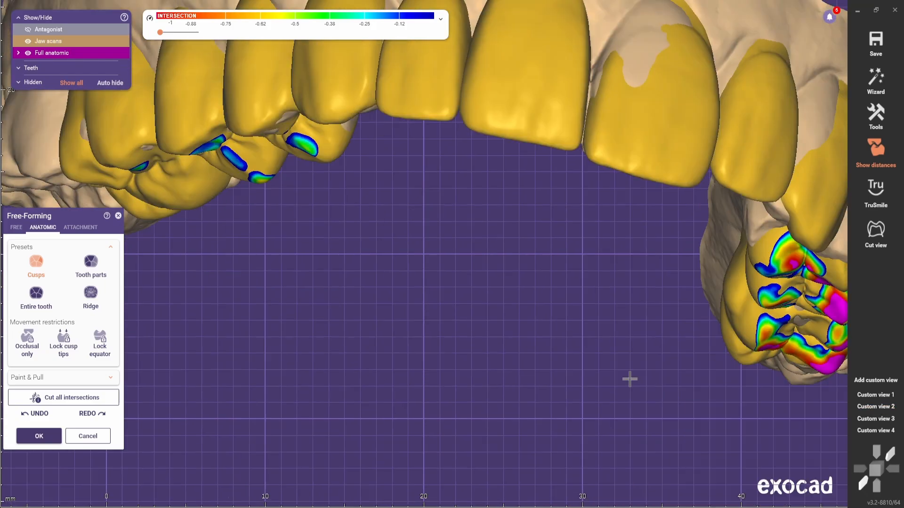
Fine-tune the canine crown's cusp and facial ridge, comparing it with the neighbouring crowns.
{"action": "scroll", "coordinate": [360, 221], "scroll_direction": "up", "scroll_amount": 3}
{"action": "scroll", "coordinate": [396, 355], "scroll_direction": "down", "scroll_amount": 5}
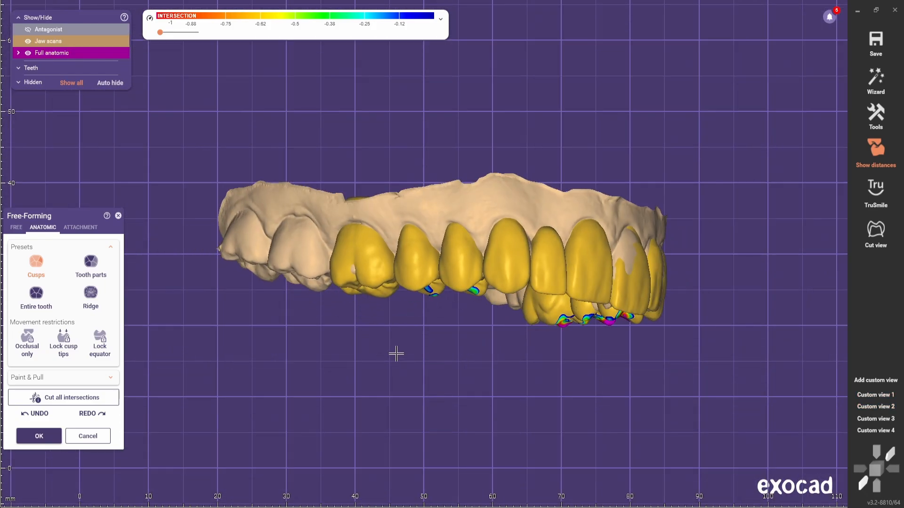
{"action": "right_click_drag", "start_coordinate": [396, 355], "coordinate": [424, 313]}
{"action": "scroll", "coordinate": [424, 313], "scroll_direction": "up", "scroll_amount": 4}
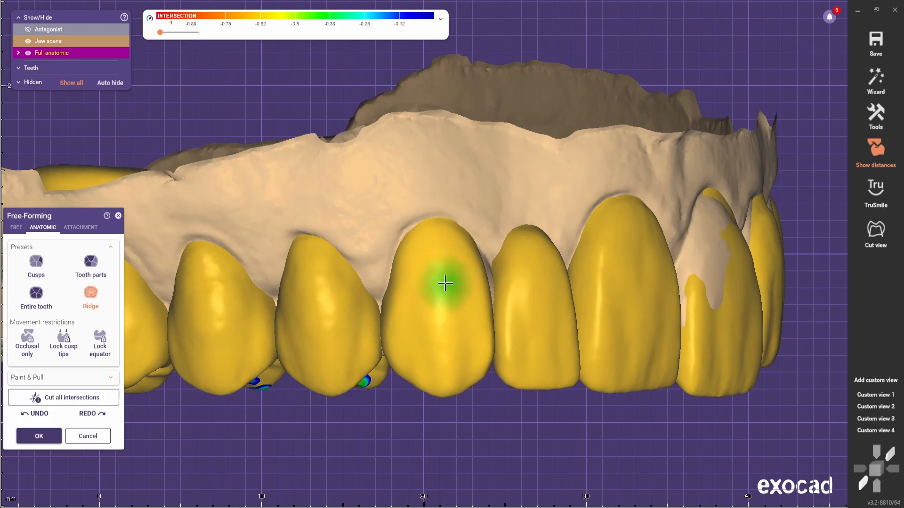
{"action": "scroll", "coordinate": [427, 407], "scroll_direction": "down", "scroll_amount": 6}
{"action": "scroll", "coordinate": [329, 332], "scroll_direction": "up", "scroll_amount": 6}
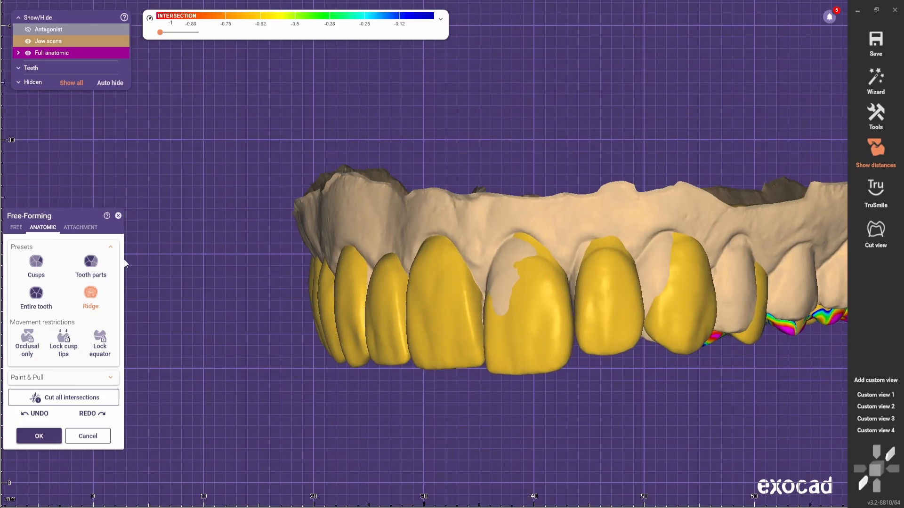
Reshape the lateral incisor crown beside the canine with the Cusps preset.
{"action": "scroll", "coordinate": [232, 333], "scroll_direction": "down", "scroll_amount": 4}
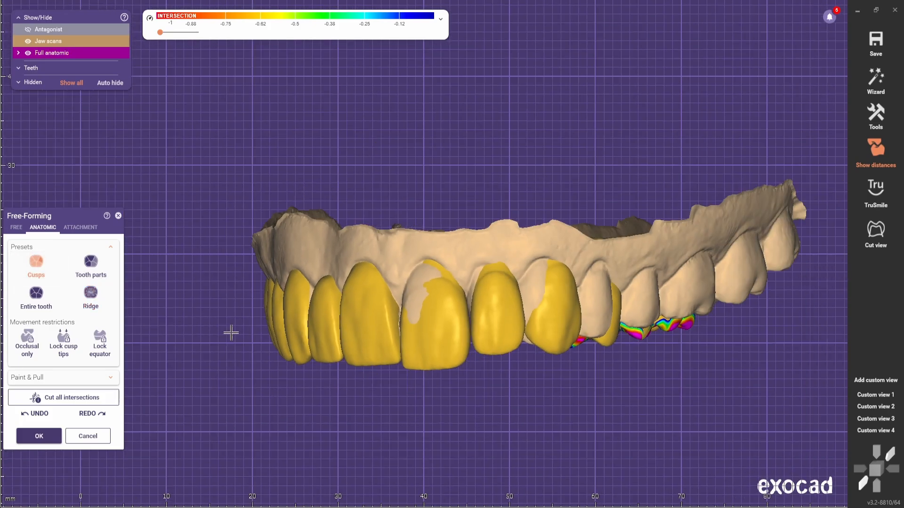
{"action": "right_click_drag", "start_coordinate": [232, 332], "coordinate": [232, 281]}
{"action": "scroll", "coordinate": [501, 292], "scroll_direction": "up", "scroll_amount": 3}
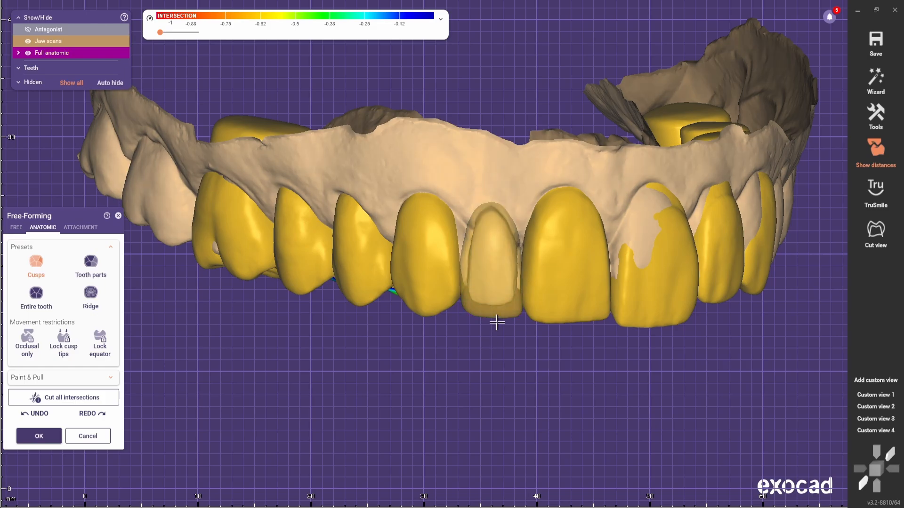
{"action": "scroll", "coordinate": [497, 322], "scroll_direction": "down", "scroll_amount": 2}
{"action": "scroll", "coordinate": [584, 256], "scroll_direction": "up", "scroll_amount": 6}
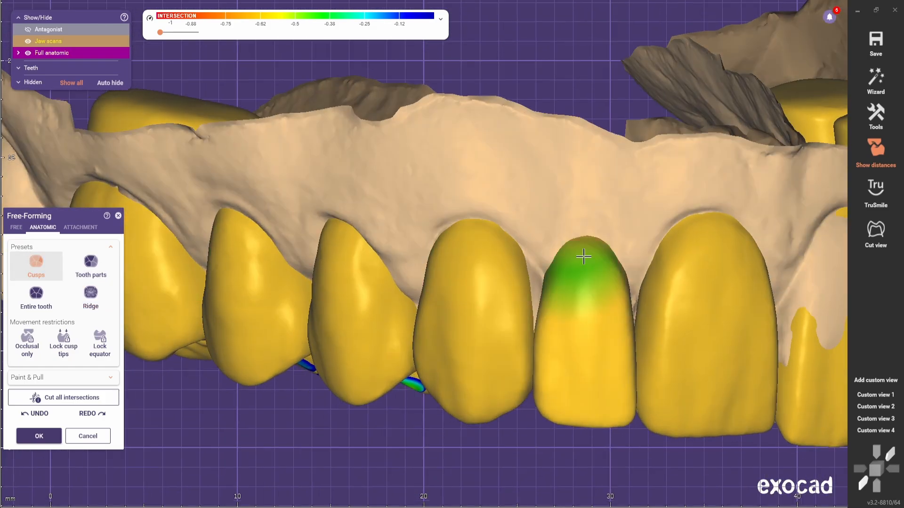
{"action": "scroll", "coordinate": [584, 257], "scroll_direction": "up", "scroll_amount": 2}
Smooth the cervical edge of the lateral incisor crown with Smooth/Flatten at the smallest brush size.
{"action": "left_click", "coordinate": [16, 227]}
{"action": "scroll", "coordinate": [546, 267], "scroll_direction": "up", "scroll_amount": 2}
{"action": "scroll", "coordinate": [535, 272], "scroll_direction": "down", "scroll_amount": 3, "text": "shift"}
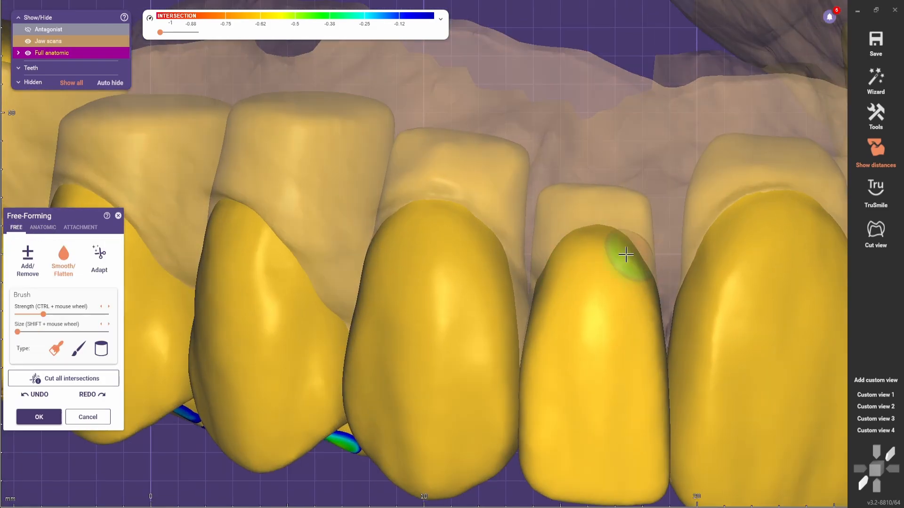
{"action": "scroll", "coordinate": [625, 254], "scroll_direction": "down", "scroll_amount": 6}
{"action": "right_click_drag", "start_coordinate": [518, 387], "coordinate": [555, 347]}
{"action": "scroll", "coordinate": [595, 366], "scroll_direction": "up", "scroll_amount": 3}
{"action": "scroll", "coordinate": [556, 366], "scroll_direction": "down", "scroll_amount": 3}
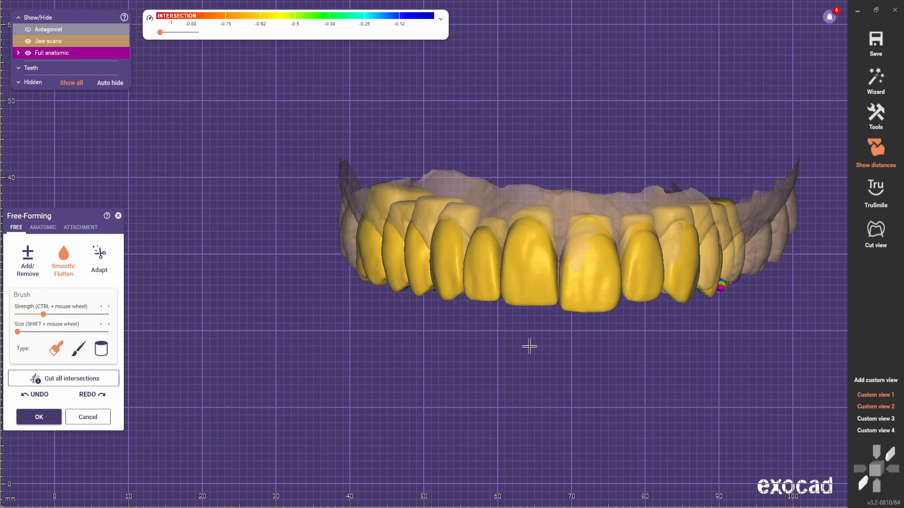
Touch up the facial surfaces beside the lateral incisor with Smooth/Flatten and refine the lateral incisor's cervical area with the Cusps preset.
{"action": "scroll", "coordinate": [459, 245], "scroll_direction": "up", "scroll_amount": 3}
{"action": "scroll", "coordinate": [460, 283], "scroll_direction": "down", "scroll_amount": 3}
{"action": "scroll", "coordinate": [324, 246], "scroll_direction": "up", "scroll_amount": 3}
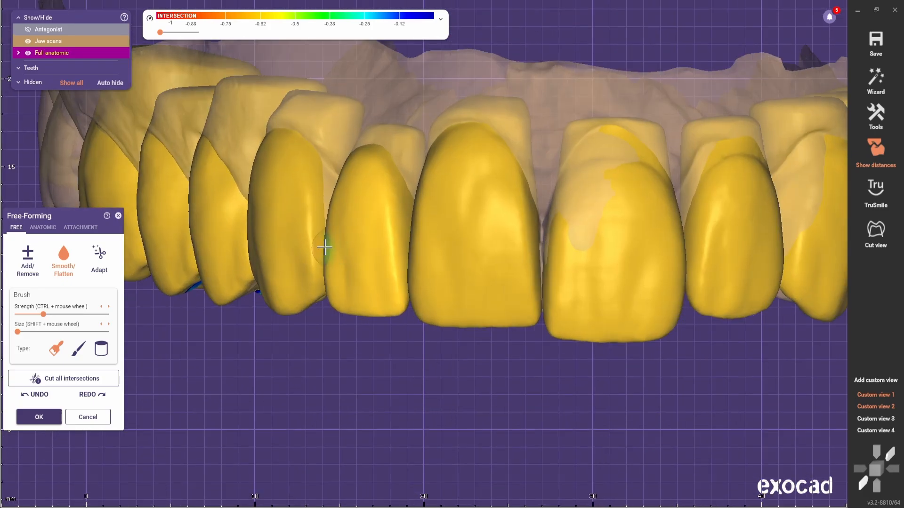
{"action": "scroll", "coordinate": [383, 347], "scroll_direction": "down", "scroll_amount": 3}
{"action": "scroll", "coordinate": [489, 224], "scroll_direction": "up", "scroll_amount": 2}
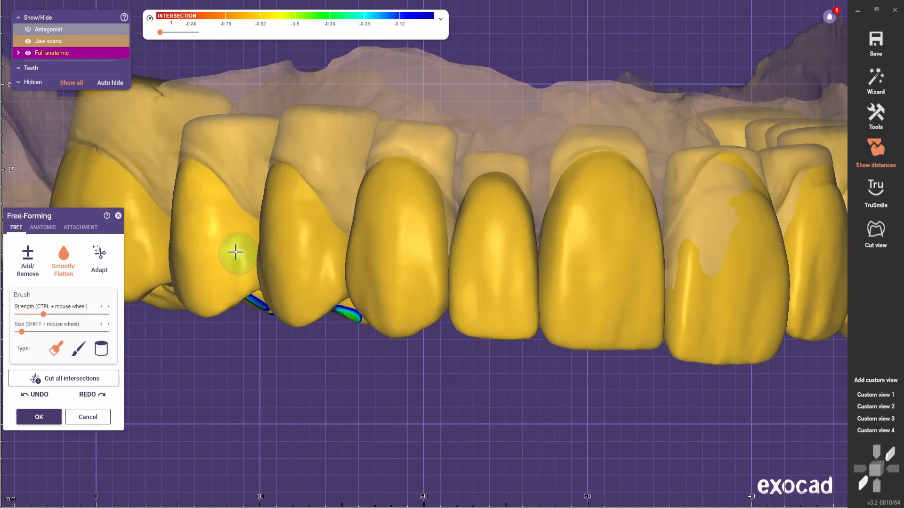
{"action": "left_click", "coordinate": [43, 227]}
{"action": "scroll", "coordinate": [418, 187], "scroll_direction": "up", "scroll_amount": 2}
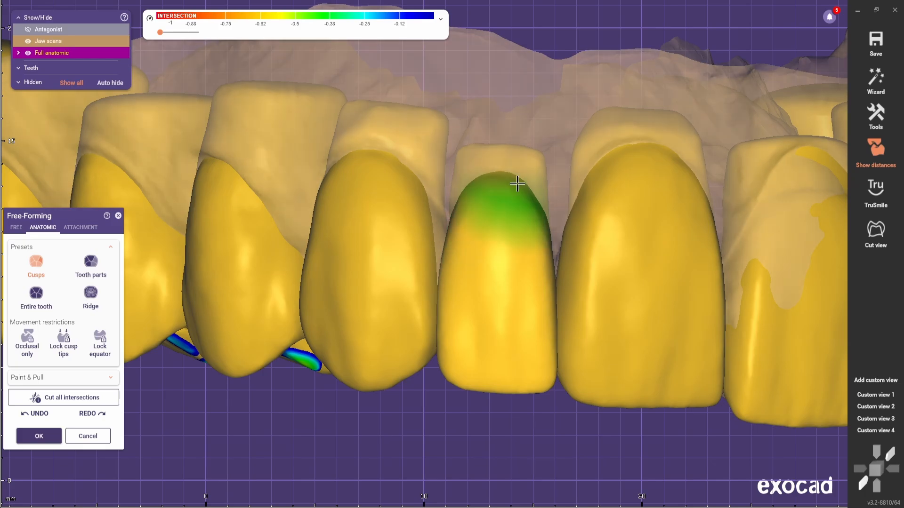
Reshape the central incisor crown's mesial ridge, incisal edge and facial surface with the Ridge, Cusps and Tooth parts presets.
{"action": "scroll", "coordinate": [563, 400], "scroll_direction": "down", "scroll_amount": 3}
{"action": "right_click_drag", "start_coordinate": [564, 400], "coordinate": [511, 390]}
{"action": "scroll", "coordinate": [508, 305], "scroll_direction": "up", "scroll_amount": 3}
{"action": "left_click", "coordinate": [91, 297]}
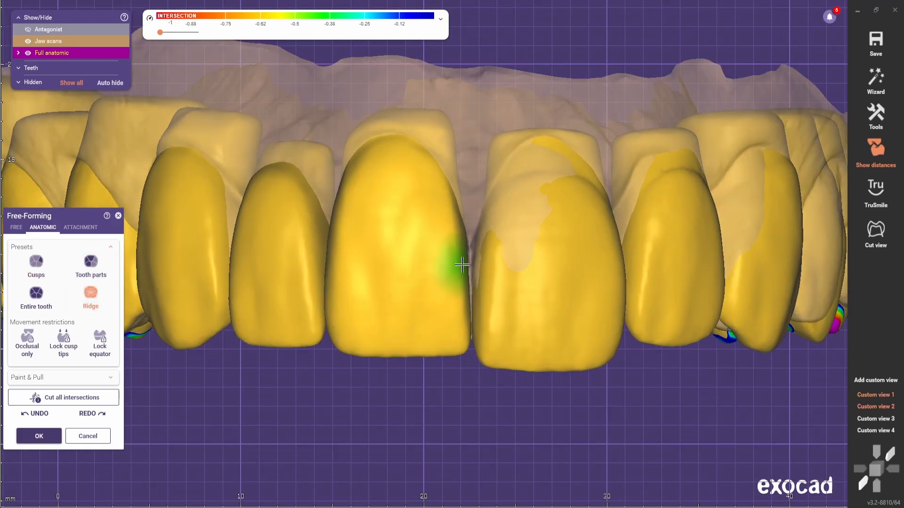
{"action": "left_click", "coordinate": [36, 266]}
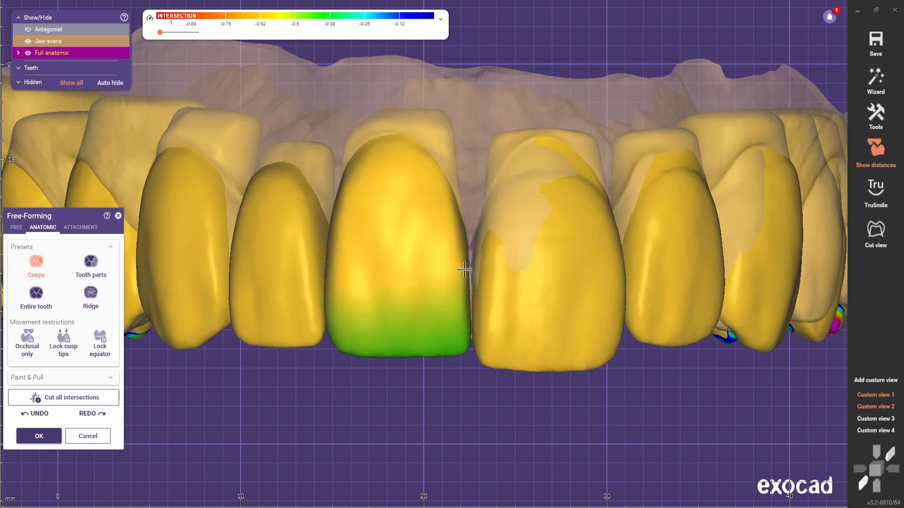
{"action": "left_click", "coordinate": [91, 266]}
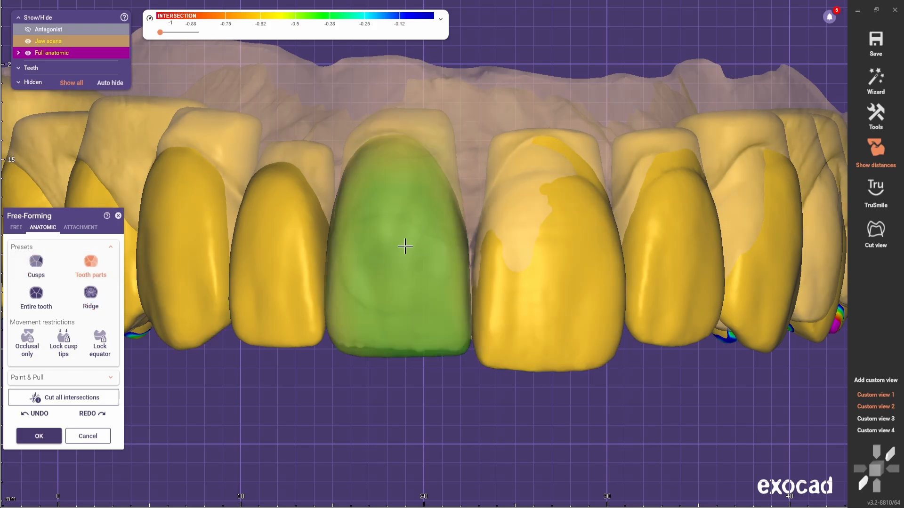
Refine the canine crown's mesial and distal ridges with the Ridge preset, checking against the saved frontal view.
{"action": "scroll", "coordinate": [480, 377], "scroll_direction": "down", "scroll_amount": 6}
{"action": "left_click", "coordinate": [874, 406]}
{"action": "left_click", "coordinate": [874, 396]}
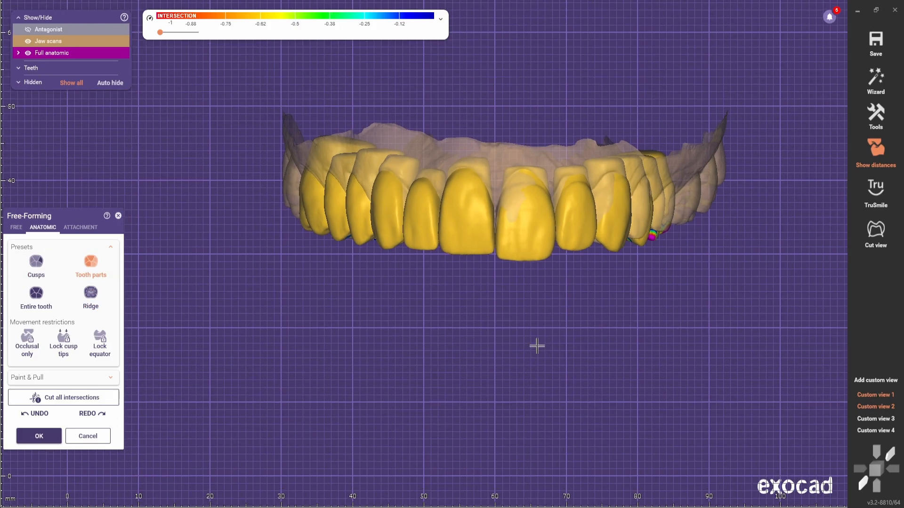
{"action": "left_click", "coordinate": [16, 227]}
{"action": "scroll", "coordinate": [366, 241], "scroll_direction": "up", "scroll_amount": 5}
{"action": "left_click", "coordinate": [42, 227]}
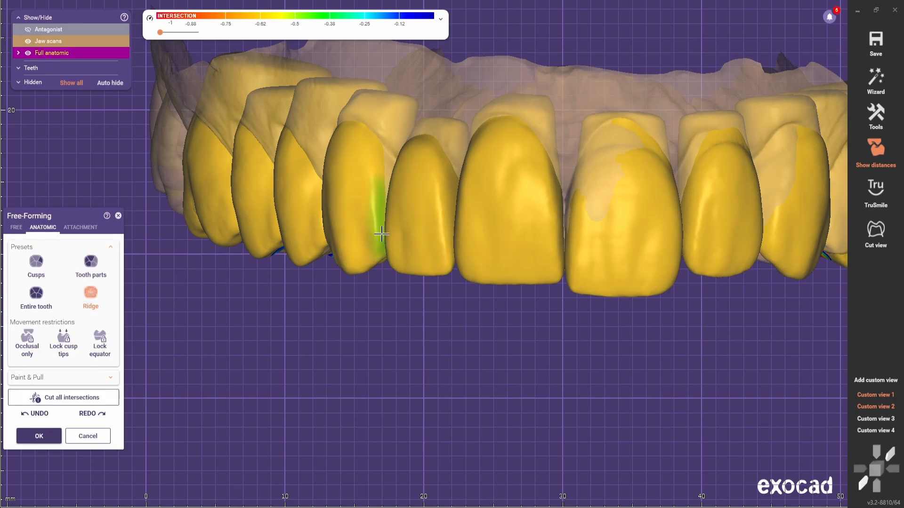
{"action": "scroll", "coordinate": [387, 309], "scroll_direction": "up", "scroll_amount": 2}
{"action": "scroll", "coordinate": [568, 232], "scroll_direction": "up", "scroll_amount": 3}
{"action": "scroll", "coordinate": [571, 298], "scroll_direction": "down", "scroll_amount": 4}
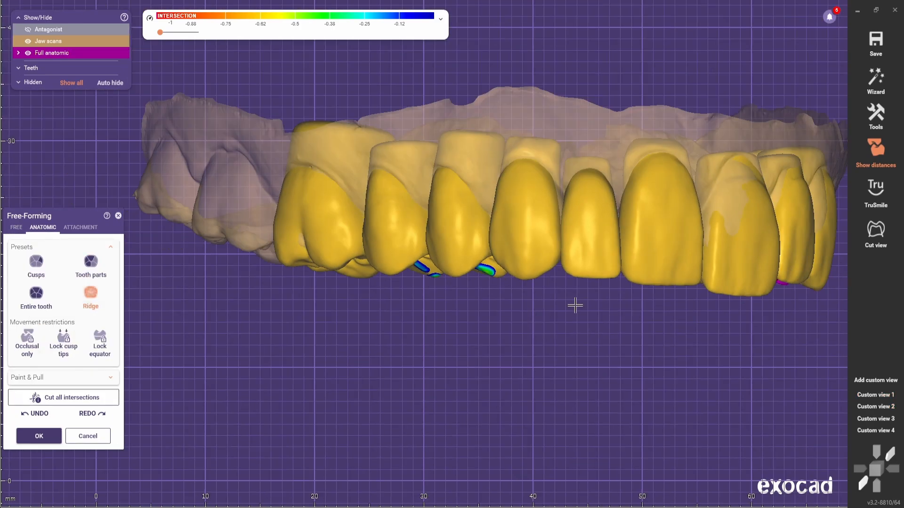
{"action": "right_click_drag", "start_coordinate": [575, 304], "coordinate": [519, 329]}
{"action": "scroll", "coordinate": [567, 256], "scroll_direction": "up", "scroll_amount": 3}
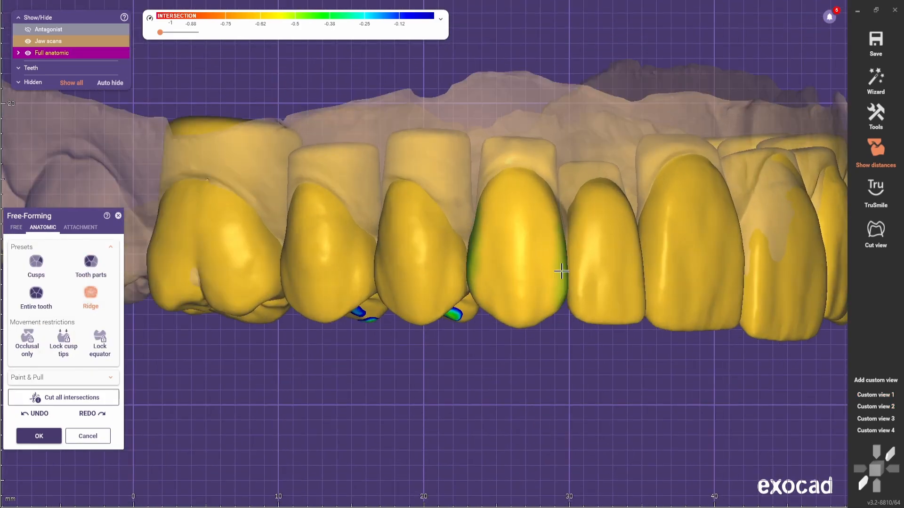
Hide crown 21 and the jaw scan, then refine crown 11's mesial surface with a larger Add/Remove brush and Smooth/Flatten.
{"action": "scroll", "coordinate": [562, 271], "scroll_direction": "down", "scroll_amount": 4}
{"action": "right_click_drag", "start_coordinate": [561, 283], "coordinate": [542, 355]}
{"action": "left_click", "coordinate": [882, 407]}
{"action": "right_click_drag", "start_coordinate": [607, 358], "coordinate": [579, 364]}
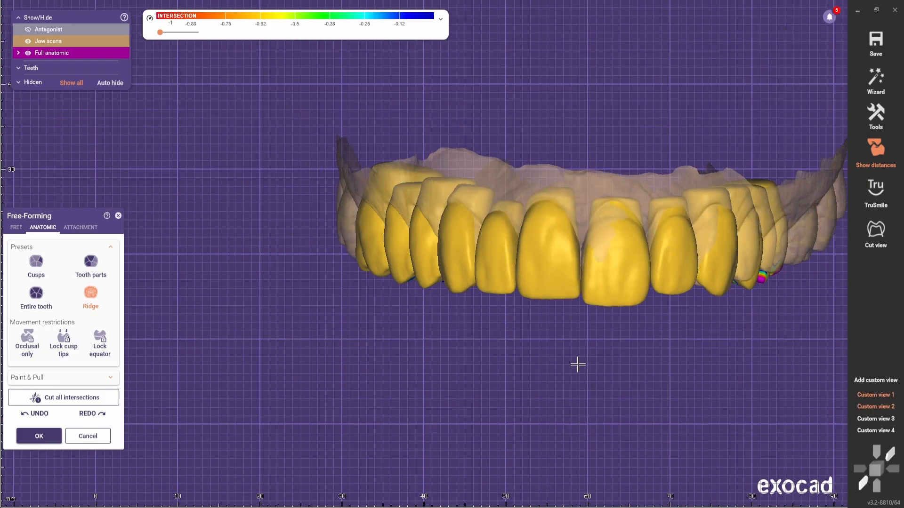
{"action": "middle_click_drag", "start_coordinate": [605, 371], "coordinate": [480, 323]}
{"action": "scroll", "coordinate": [524, 246], "scroll_direction": "up", "scroll_amount": 5}
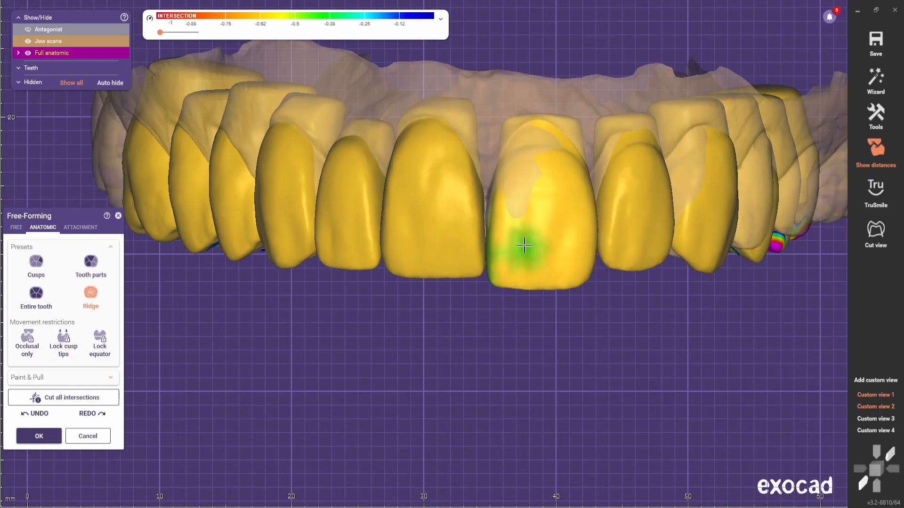
{"action": "middle_click", "coordinate": [525, 247]}
{"action": "left_click", "coordinate": [16, 227]}
{"action": "middle_click", "coordinate": [466, 229]}
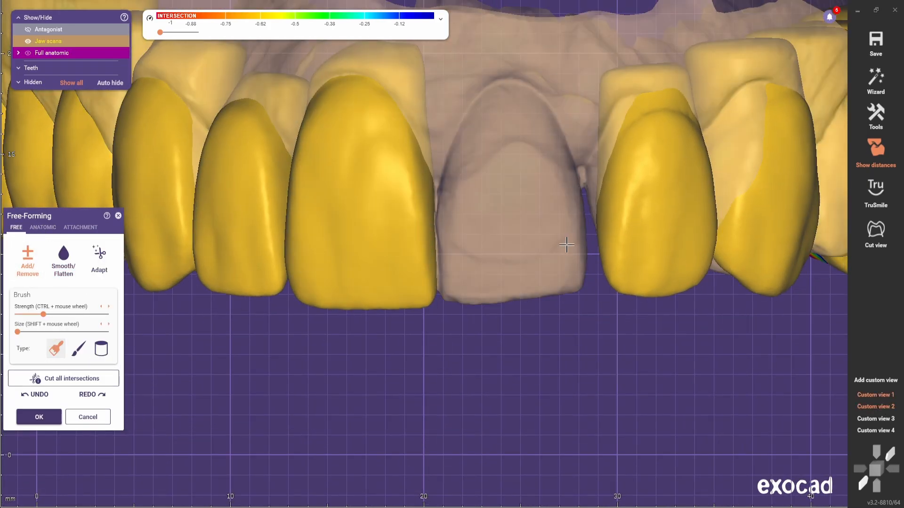
{"action": "scroll", "coordinate": [433, 227], "scroll_direction": "up", "scroll_amount": 5, "text": "shift"}
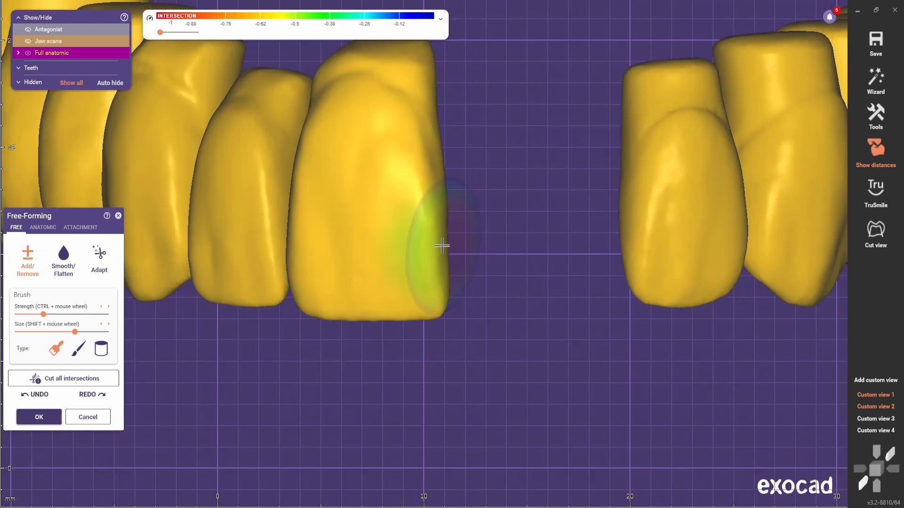
{"action": "left_click", "coordinate": [64, 260]}
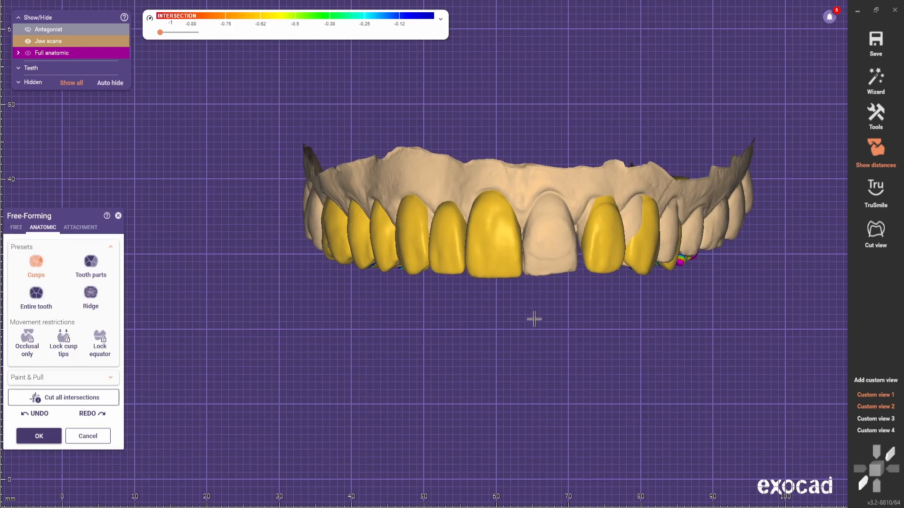
Sculpt the central incisor crown's facial surface with Add/Remove, using the fine brush type at reduced strength.
{"action": "right_click_drag", "start_coordinate": [534, 319], "coordinate": [510, 321]}
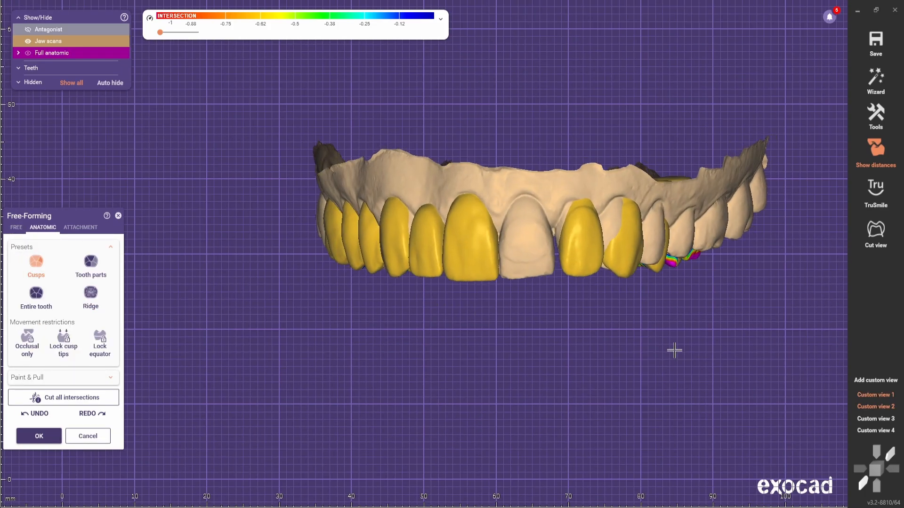
{"action": "left_click", "coordinate": [873, 395]}
{"action": "left_click", "coordinate": [16, 227]}
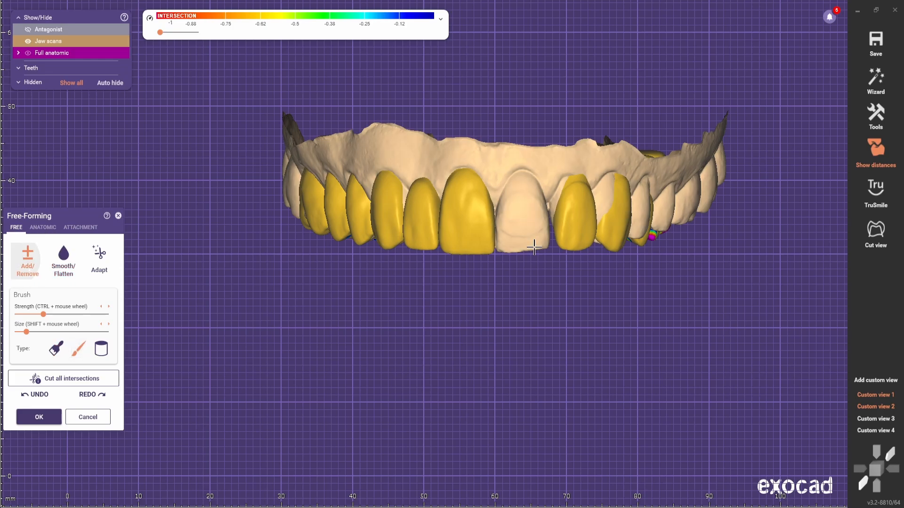
{"action": "scroll", "coordinate": [495, 231], "scroll_direction": "up", "scroll_amount": 5}
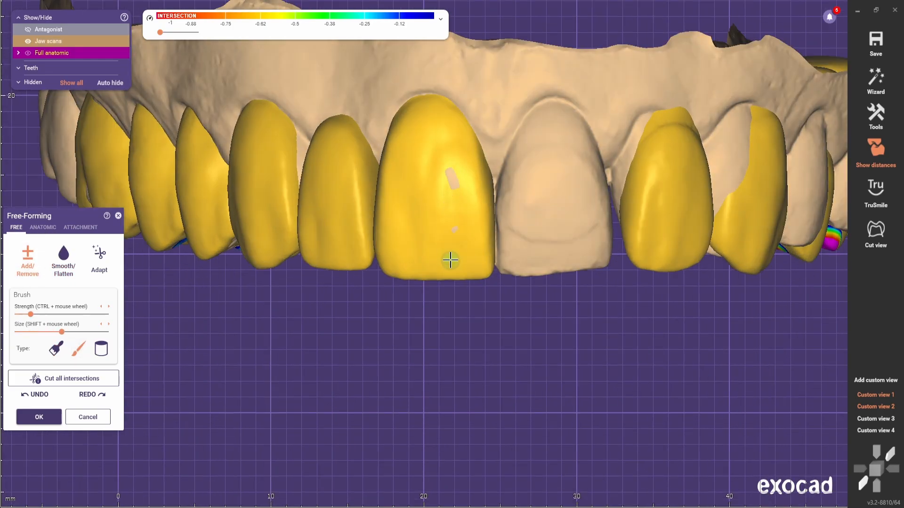
{"action": "scroll", "coordinate": [450, 259], "scroll_direction": "down", "scroll_amount": 5}
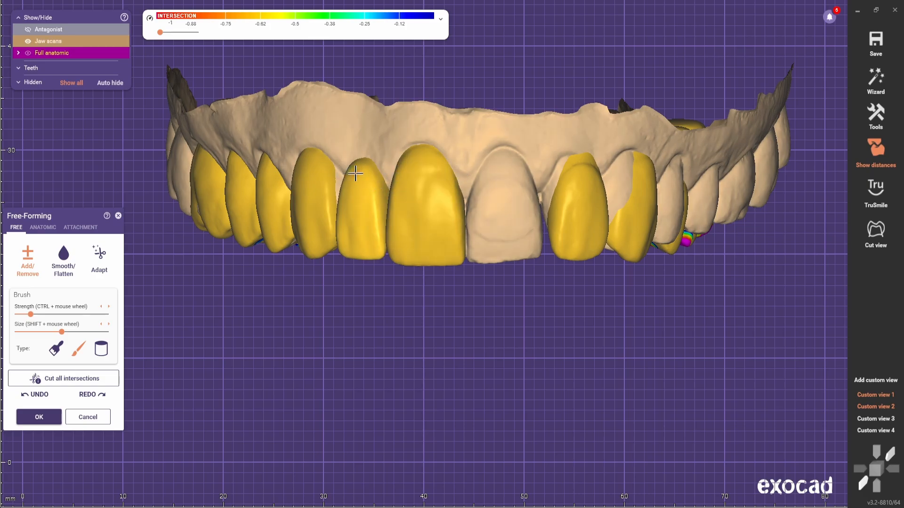
Blend the crowns' facial surfaces with Smooth/Flatten at the largest brush size and accept the free-forming.
{"action": "left_click", "coordinate": [66, 257]}
{"action": "scroll", "coordinate": [425, 177], "scroll_direction": "up", "scroll_amount": 5, "text": "shift"}
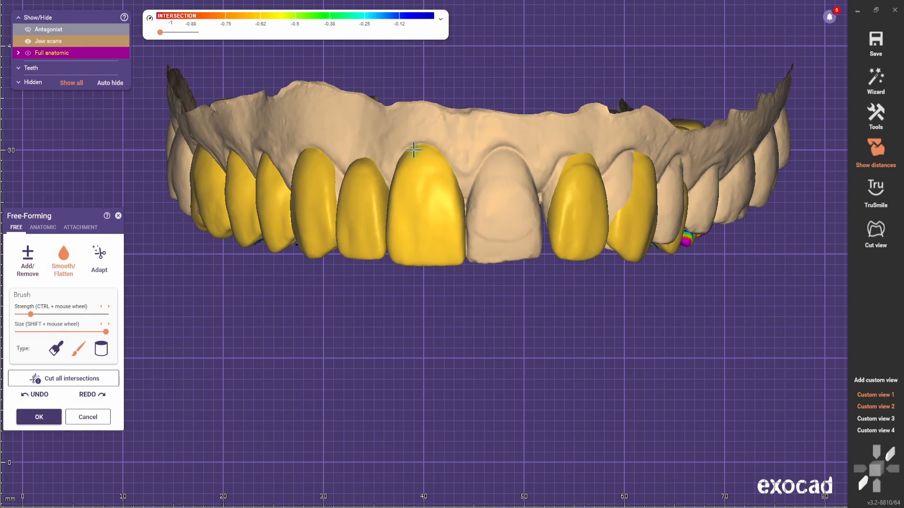
{"action": "scroll", "coordinate": [448, 326], "scroll_direction": "down", "scroll_amount": 5}
{"action": "scroll", "coordinate": [448, 325], "scroll_direction": "up", "scroll_amount": 4}
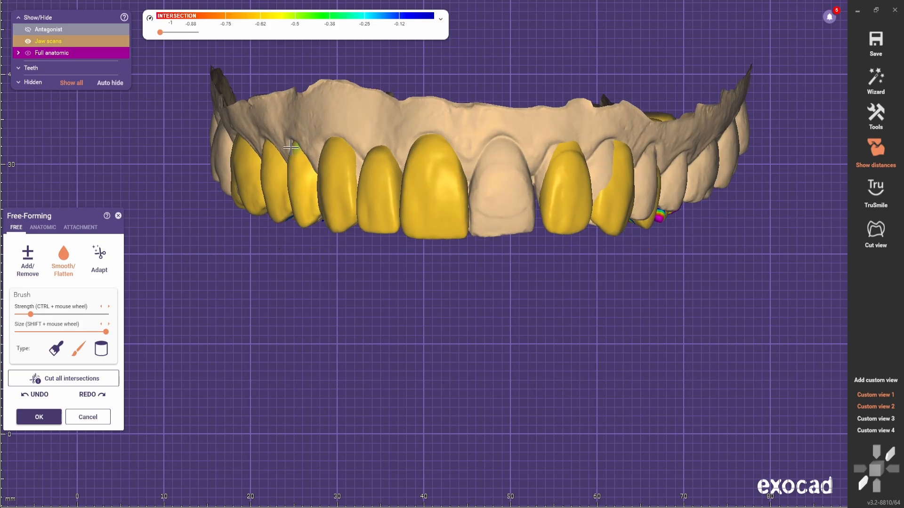
{"action": "right_click_drag", "start_coordinate": [491, 280], "coordinate": [460, 328]}
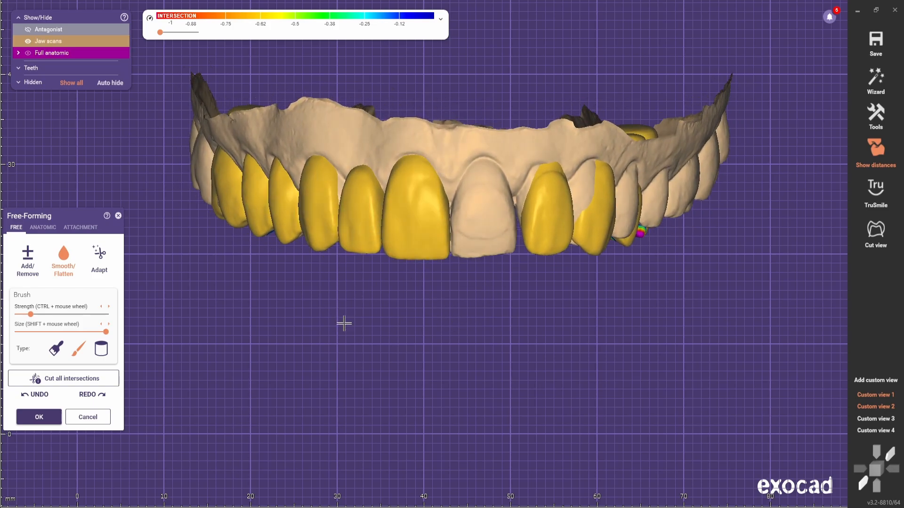
{"action": "left_click", "coordinate": [40, 421]}
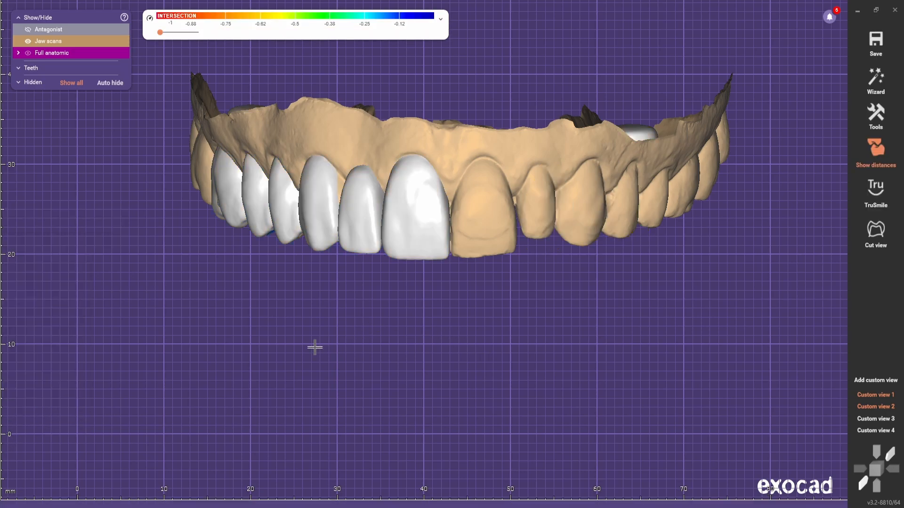
Start chain Tooth Placement with Teeth scalable, Keep in contact and Show chain controls off, and undo the chain's tooth shifts.
{"action": "right_click", "coordinate": [119, 248]}
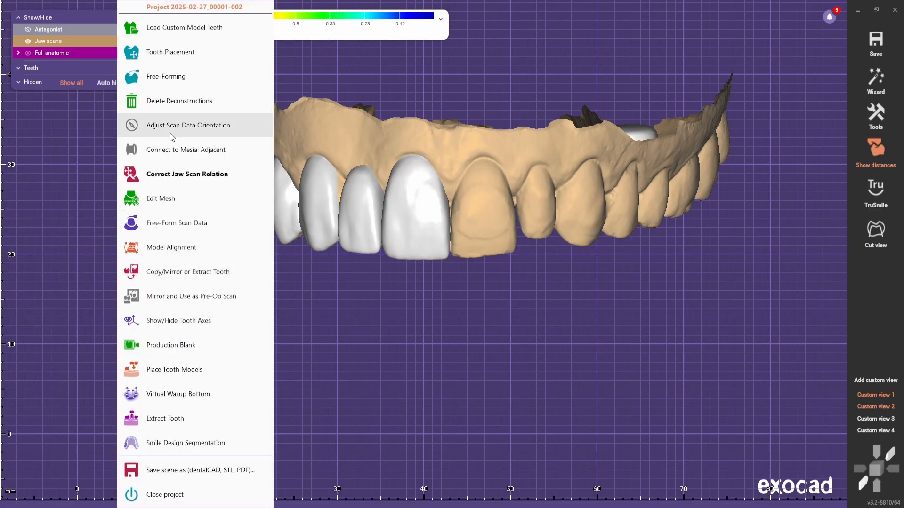
{"action": "left_click", "coordinate": [181, 66]}
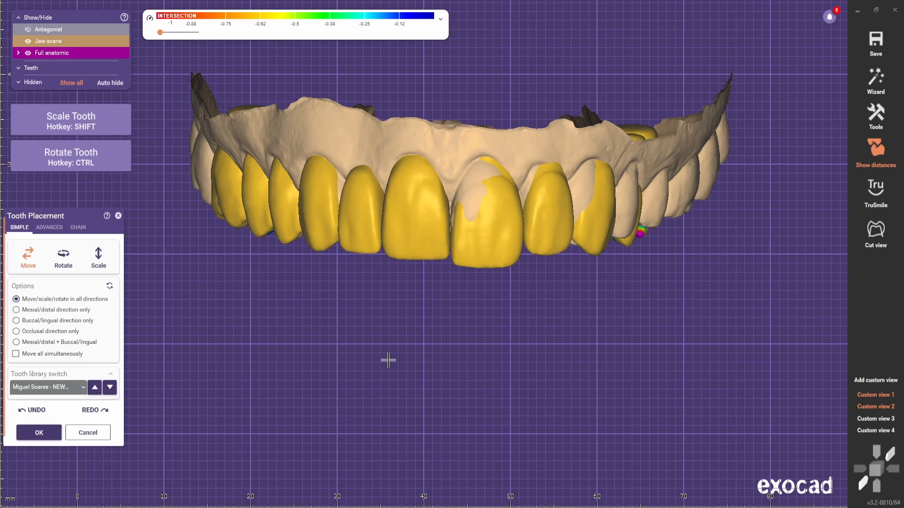
{"action": "left_click", "coordinate": [77, 227]}
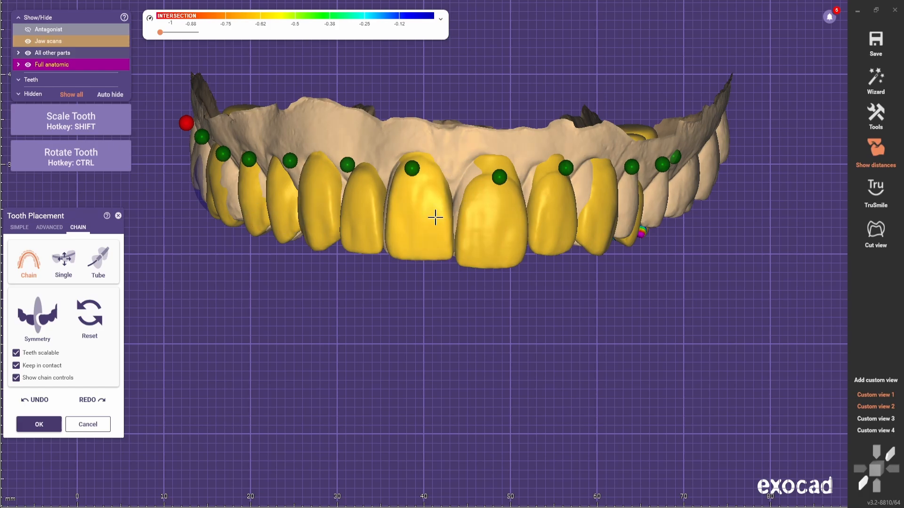
{"action": "left_click", "coordinate": [16, 379]}
{"action": "left_click", "coordinate": [19, 227]}
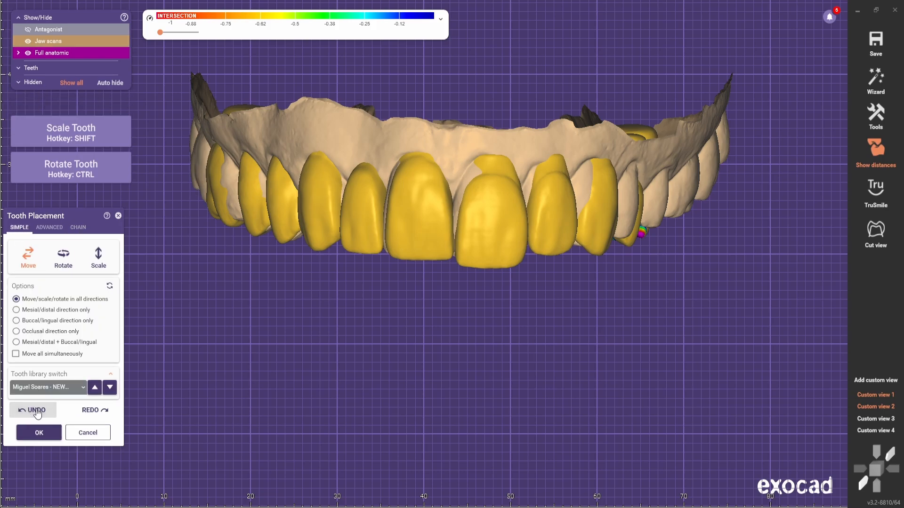
{"action": "left_click", "coordinate": [37, 411]}
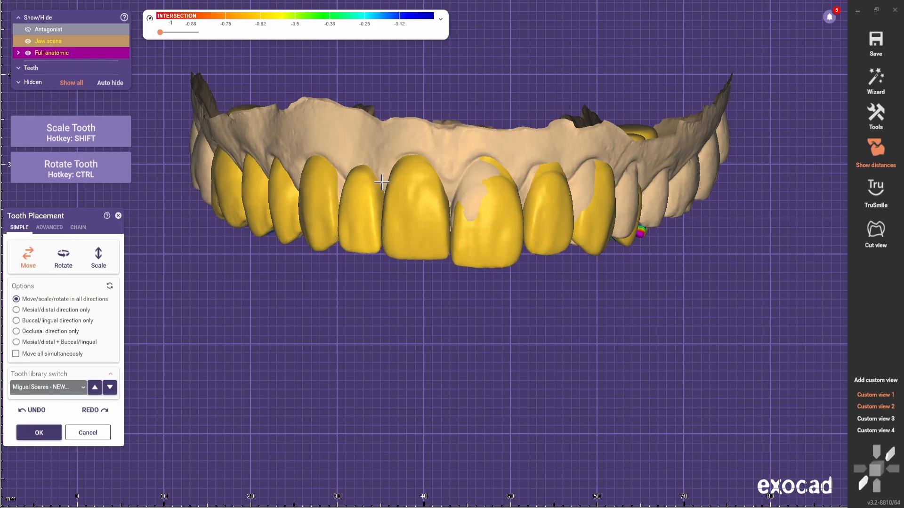
Arrange the opposite side's crowns to match the reshaped side with the chain's Symmetry option and accept the placement.
{"action": "left_click", "coordinate": [78, 227]}
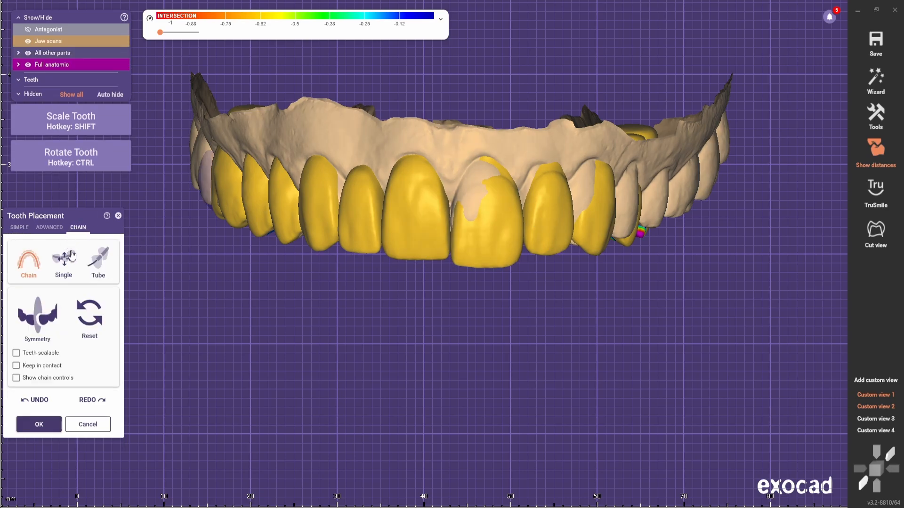
{"action": "left_click", "coordinate": [28, 311]}
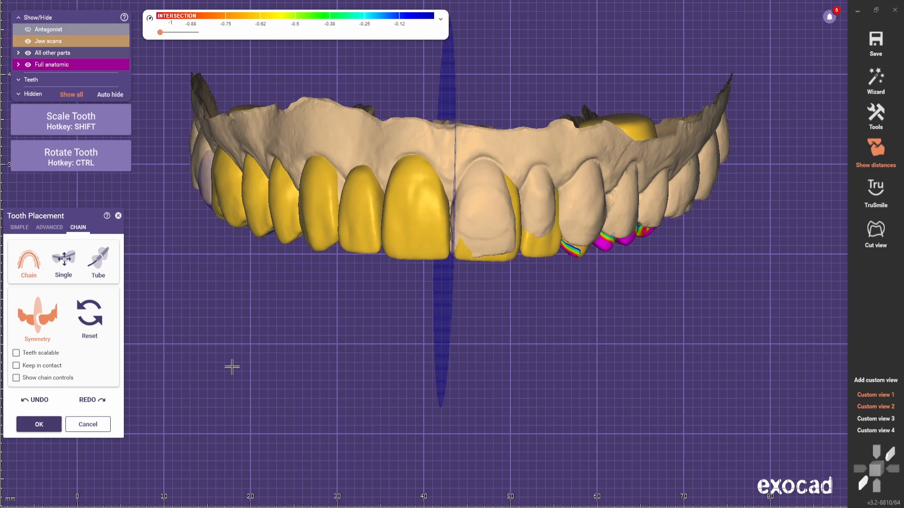
{"action": "left_click", "coordinate": [48, 428]}
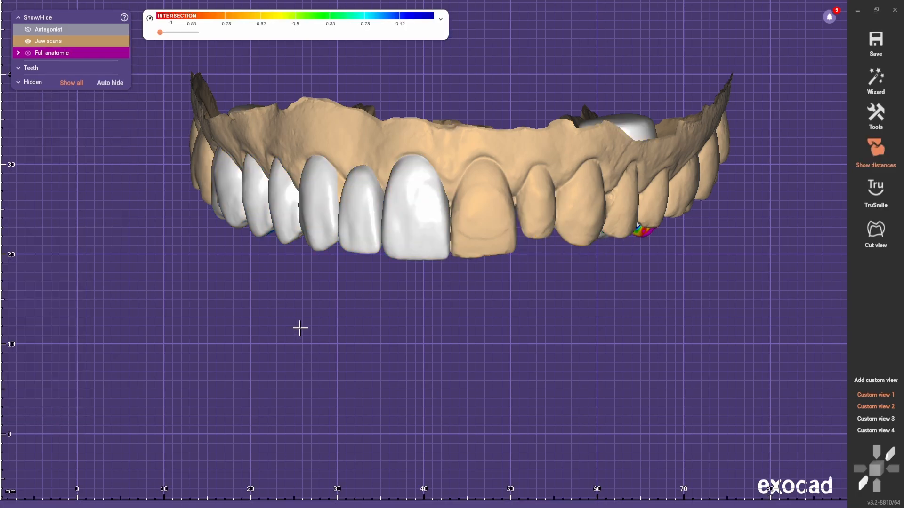
Hide the jaw scans and show all full anatomic crowns.
{"action": "middle_click", "coordinate": [483, 160], "text": "ctrl"}
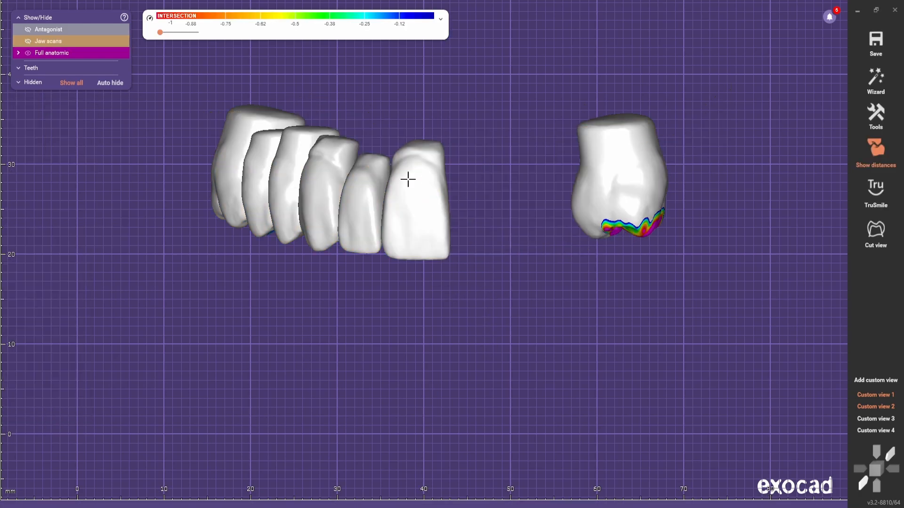
{"action": "left_click", "coordinate": [30, 52]}
{"action": "left_click", "coordinate": [31, 53]}
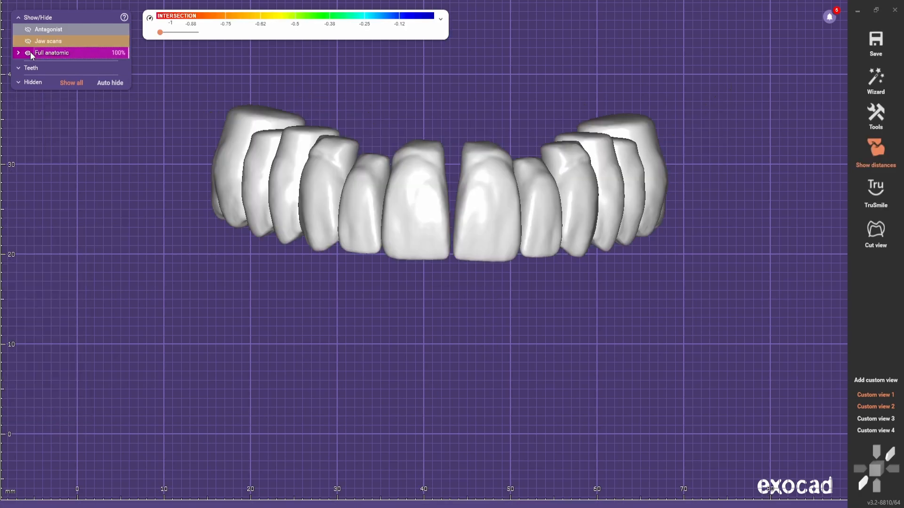
Start Tooth Placement for crowns 21 to 26 with the jaw scans shown.
{"action": "left_click", "coordinate": [490, 242]}
{"action": "left_click", "coordinate": [656, 190], "text": "shift"}
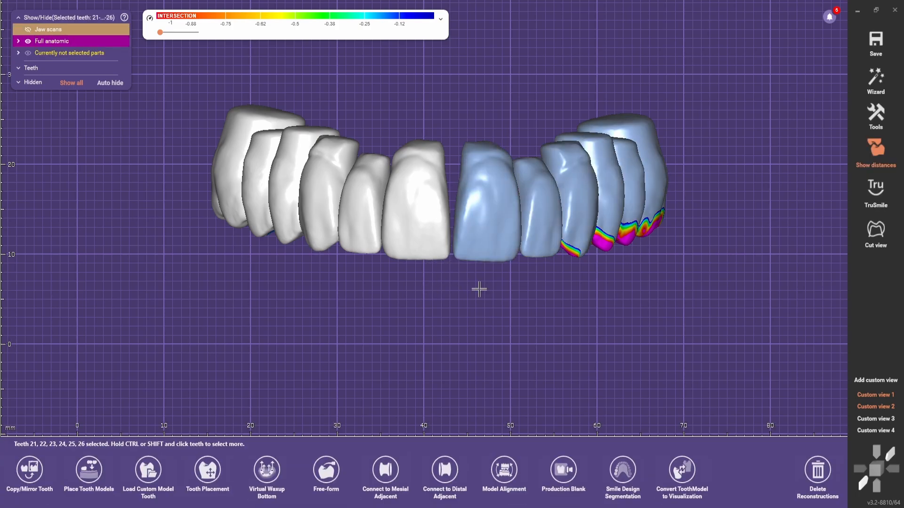
{"action": "left_click", "coordinate": [217, 474]}
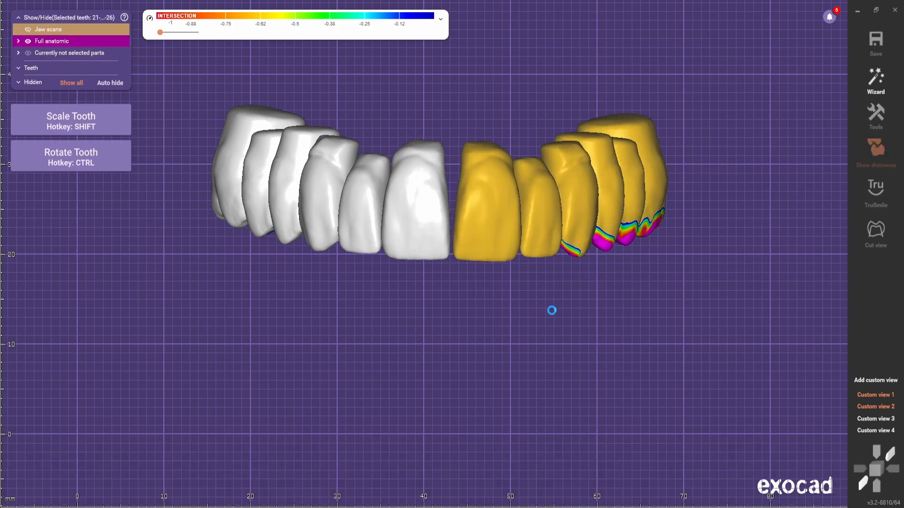
{"action": "left_click", "coordinate": [28, 41]}
{"action": "right_click_drag", "start_coordinate": [578, 254], "coordinate": [530, 351]}
{"action": "key", "text": "ctrl"}
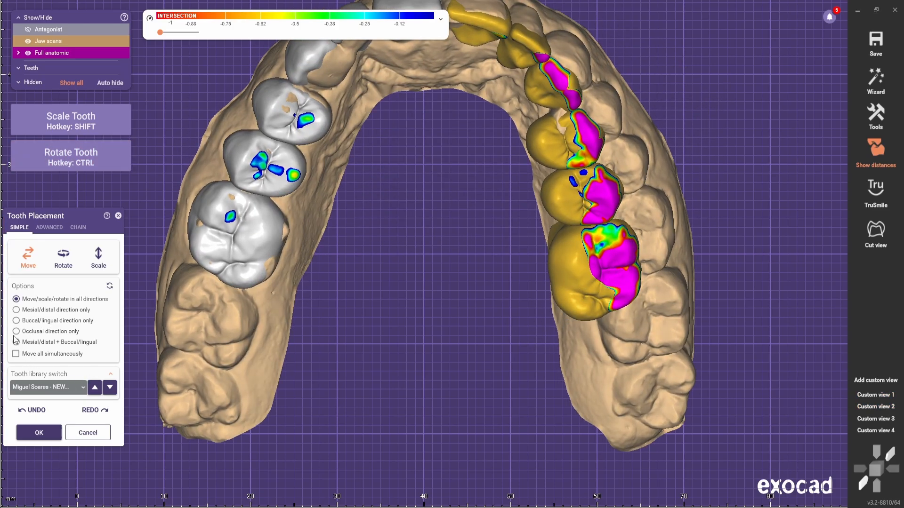
With Move all simultaneously on, shift crowns 21 to 26 buccally onto the arch and rotate the group to follow it.
{"action": "left_click", "coordinate": [16, 354]}
{"action": "middle_click_drag", "start_coordinate": [373, 280], "coordinate": [355, 329]}
{"action": "left_click_drag", "start_coordinate": [557, 331], "coordinate": [594, 315]}
{"action": "left_click_drag", "start_coordinate": [485, 52], "coordinate": [471, 37], "text": "ctrl"}
{"action": "left_click", "coordinate": [879, 404]}
{"action": "left_click_drag", "start_coordinate": [521, 256], "coordinate": [585, 210]}
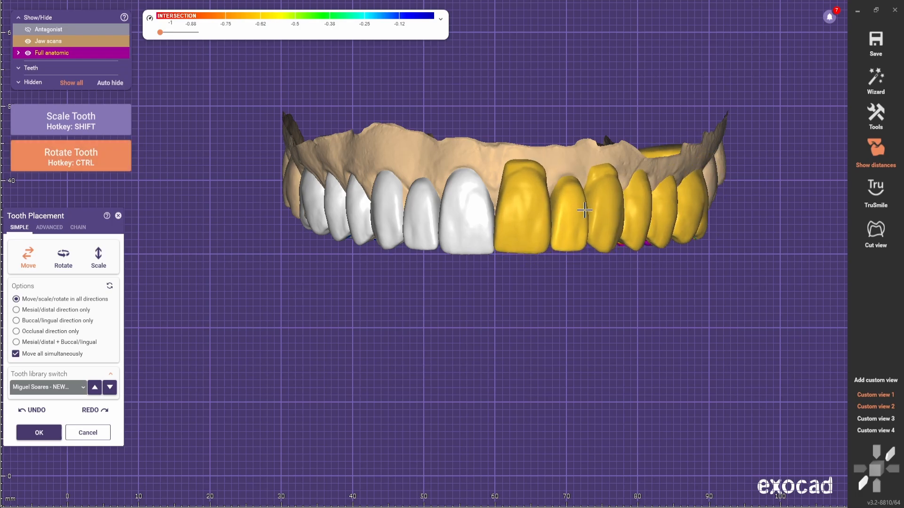
{"action": "left_click_drag", "start_coordinate": [527, 181], "coordinate": [528, 184], "text": "ctrl"}
Nudge the crown 21 to 26 group inward and tilt it so its incisal edges line up with the opposite side.
{"action": "right_click_drag", "start_coordinate": [539, 400], "coordinate": [547, 299]}
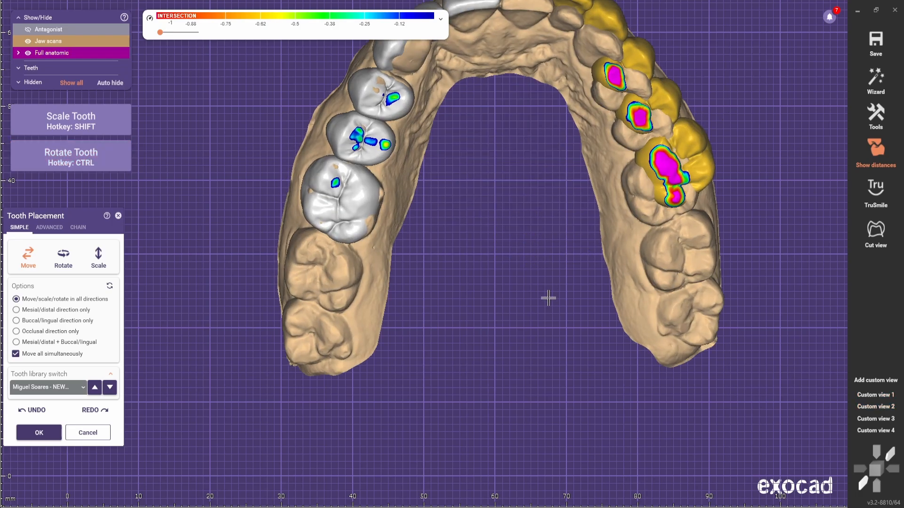
{"action": "middle_click_drag", "start_coordinate": [547, 299], "coordinate": [500, 366]}
{"action": "mouse_move", "coordinate": [624, 279]}
{"action": "left_mouse_down"}
{"action": "mouse_move", "coordinate": [627, 272]}
{"action": "mouse_move", "coordinate": [618, 278]}
{"action": "left_mouse_up"}
{"action": "left_click", "coordinate": [876, 406]}
{"action": "left_click_drag", "start_coordinate": [527, 218], "coordinate": [529, 213], "text": "ctrl"}
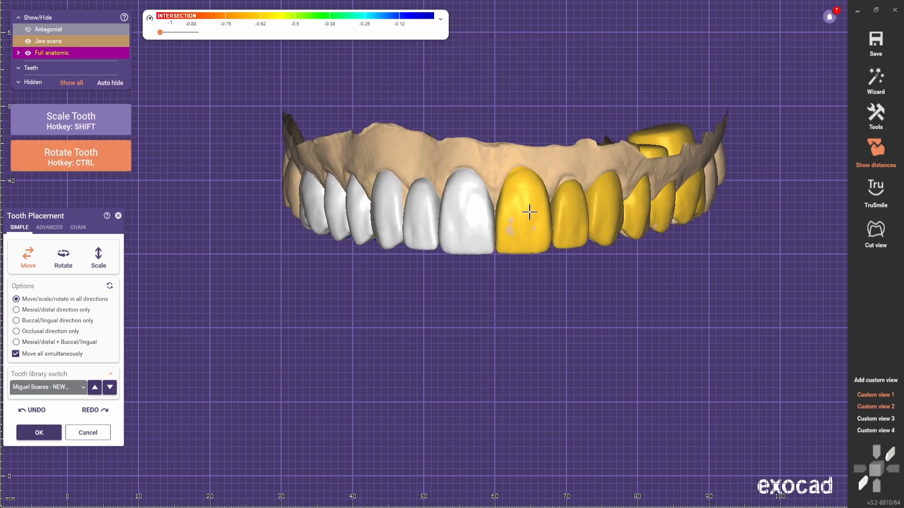
{"action": "left_click_drag", "start_coordinate": [539, 250], "coordinate": [540, 251]}
{"action": "left_click_drag", "start_coordinate": [540, 251], "coordinate": [540, 249], "text": "ctrl"}
{"action": "left_click_drag", "start_coordinate": [539, 248], "coordinate": [539, 248], "text": "ctrl"}
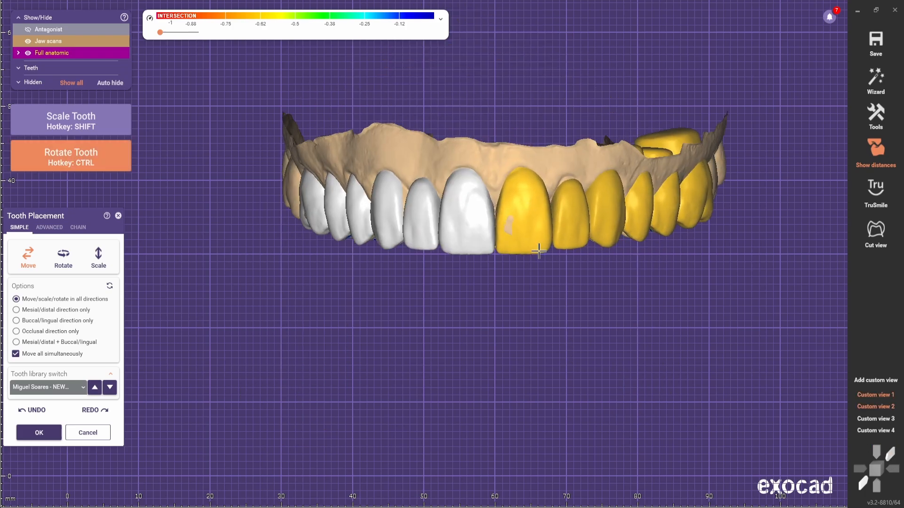
Rotate and shift the crown 21 to 26 group along the arch from the occlusal view.
{"action": "scroll", "coordinate": [570, 308], "scroll_direction": "down", "scroll_amount": 4}
{"action": "right_click_drag", "start_coordinate": [569, 310], "coordinate": [564, 226]}
{"action": "middle_click_drag", "start_coordinate": [564, 226], "coordinate": [579, 348]}
{"action": "scroll", "coordinate": [618, 281], "scroll_direction": "up", "scroll_amount": 3}
{"action": "left_click_drag", "start_coordinate": [652, 258], "coordinate": [651, 254], "text": "ctrl"}
{"action": "left_click_drag", "start_coordinate": [651, 254], "coordinate": [650, 249]}
{"action": "right_click_drag", "start_coordinate": [650, 243], "coordinate": [612, 335]}
{"action": "left_click_drag", "start_coordinate": [493, 294], "coordinate": [485, 319], "text": "ctrl"}
Tilt the crown 21 to 26 group from the front to level it, and shift it slightly from the occlusal view.
{"action": "left_click", "coordinate": [879, 410]}
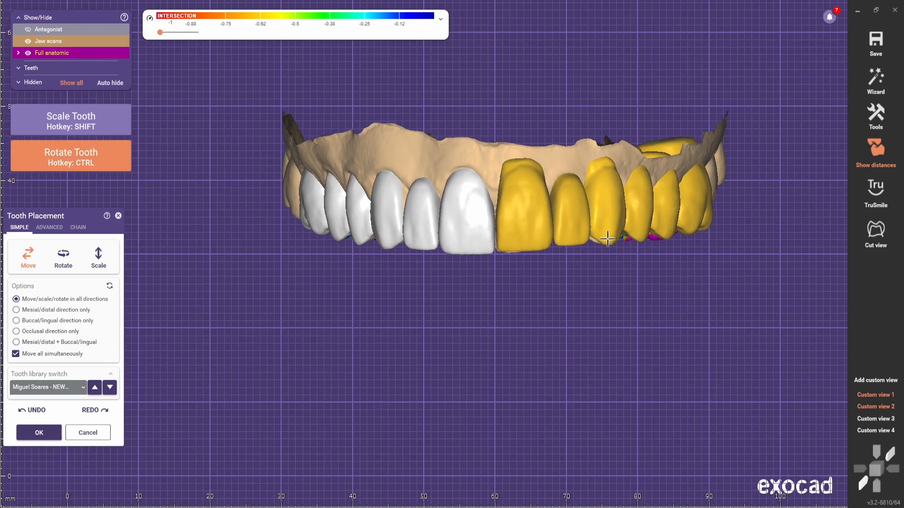
{"action": "left_click_drag", "start_coordinate": [605, 238], "coordinate": [611, 246], "text": "ctrl"}
{"action": "scroll", "coordinate": [569, 300], "scroll_direction": "down", "scroll_amount": 3}
{"action": "right_click_drag", "start_coordinate": [571, 400], "coordinate": [585, 313]}
{"action": "scroll", "coordinate": [659, 236], "scroll_direction": "up", "scroll_amount": 2}
{"action": "mouse_move", "coordinate": [650, 254]}
{"action": "left_mouse_down"}
{"action": "mouse_move", "coordinate": [648, 265]}
{"action": "mouse_move", "coordinate": [646, 241]}
{"action": "left_mouse_up"}
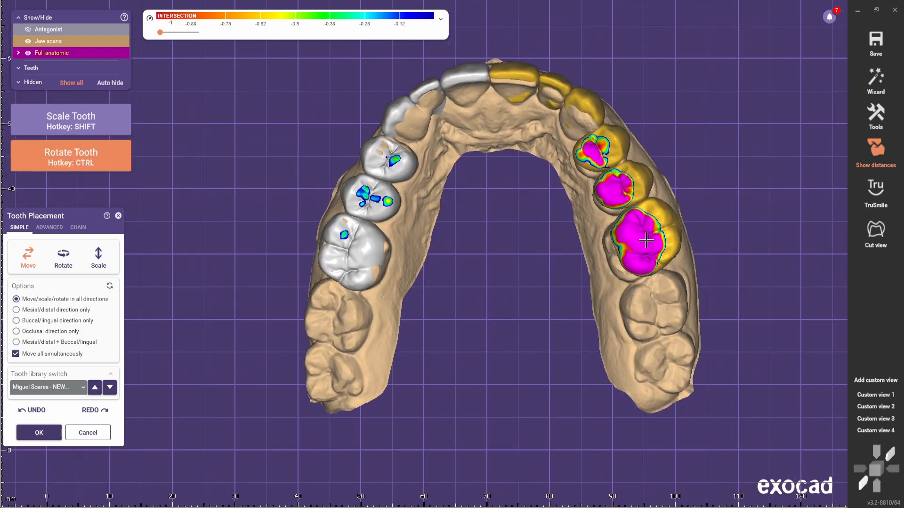
{"action": "scroll", "coordinate": [598, 230], "scroll_direction": "down", "scroll_amount": 3}
{"action": "right_click_drag", "start_coordinate": [596, 225], "coordinate": [602, 293]}
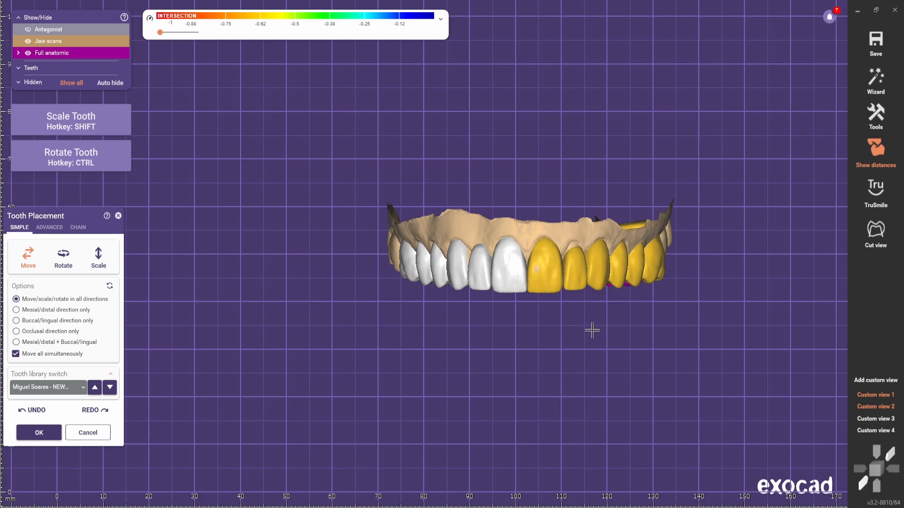
Turn off Move all simultaneously and individually adjust the rotation and position of front crowns 21, 22 and 23.
{"action": "right_click_drag", "start_coordinate": [592, 331], "coordinate": [550, 344]}
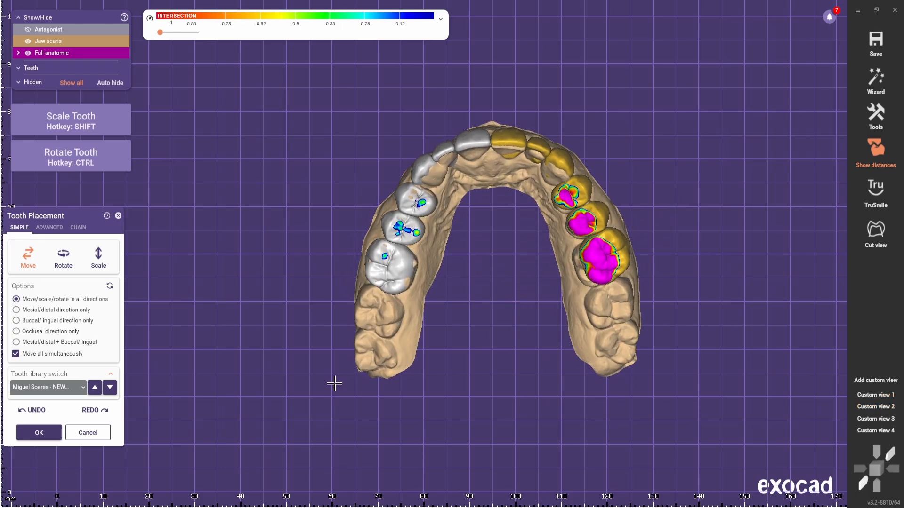
{"action": "left_click", "coordinate": [16, 355]}
{"action": "scroll", "coordinate": [509, 188], "scroll_direction": "up", "scroll_amount": 6}
{"action": "left_click_drag", "start_coordinate": [522, 187], "coordinate": [519, 187], "text": "ctrl"}
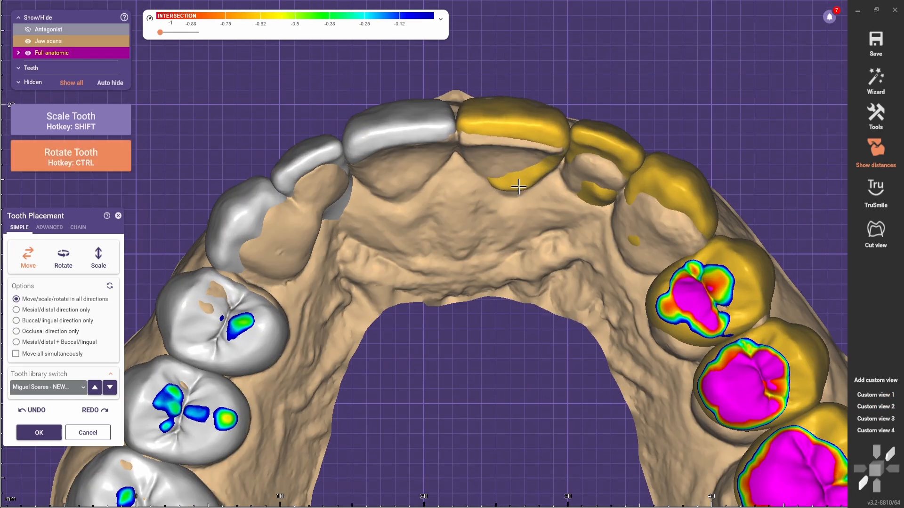
{"action": "left_click_drag", "start_coordinate": [605, 162], "coordinate": [602, 170], "text": "ctrl"}
{"action": "mouse_move", "coordinate": [678, 205]}
{"action": "left_mouse_down"}
{"action": "mouse_move", "coordinate": [677, 218]}
{"action": "mouse_move", "coordinate": [681, 211]}
{"action": "left_mouse_up"}
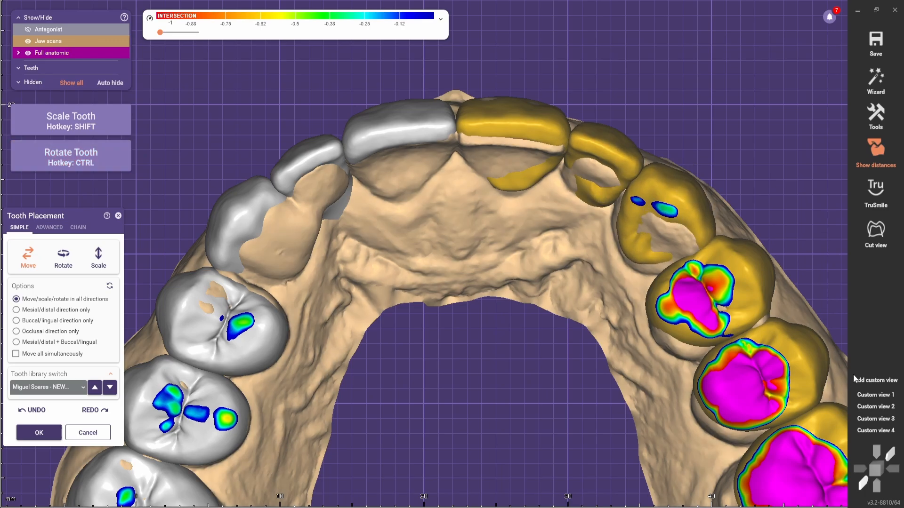
{"action": "left_click", "coordinate": [868, 405]}
{"action": "left_click_drag", "start_coordinate": [569, 246], "coordinate": [530, 251], "text": "ctrl"}
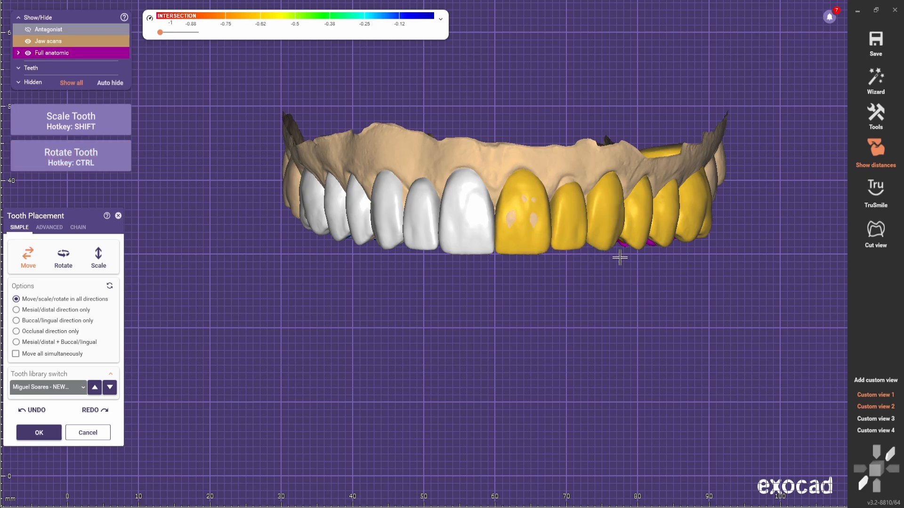
Move crown 25 toward the gingiva to match the height of its counterpart on the opposite side.
{"action": "right_click_drag", "start_coordinate": [625, 270], "coordinate": [561, 372]}
{"action": "scroll", "coordinate": [601, 208], "scroll_direction": "up", "scroll_amount": 4}
{"action": "scroll", "coordinate": [600, 238], "scroll_direction": "down", "scroll_amount": 4}
{"action": "scroll", "coordinate": [601, 359], "scroll_direction": "up", "scroll_amount": 2}
{"action": "scroll", "coordinate": [559, 377], "scroll_direction": "down", "scroll_amount": 3}
{"action": "left_click", "coordinate": [875, 395]}
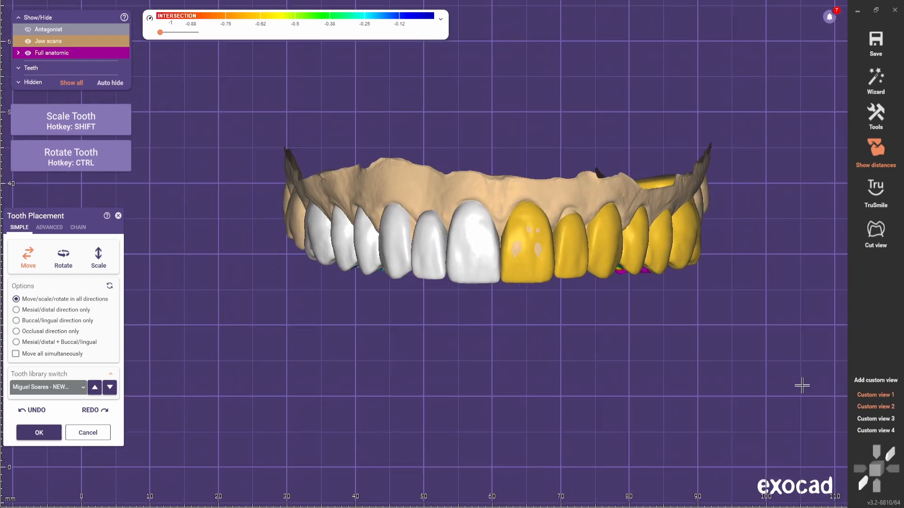
{"action": "scroll", "coordinate": [523, 333], "scroll_direction": "up", "scroll_amount": 4}
{"action": "right_click_drag", "start_coordinate": [523, 333], "coordinate": [494, 336]}
{"action": "scroll", "coordinate": [494, 336], "scroll_direction": "down", "scroll_amount": 1}
{"action": "middle_click_drag", "start_coordinate": [493, 336], "coordinate": [509, 326]}
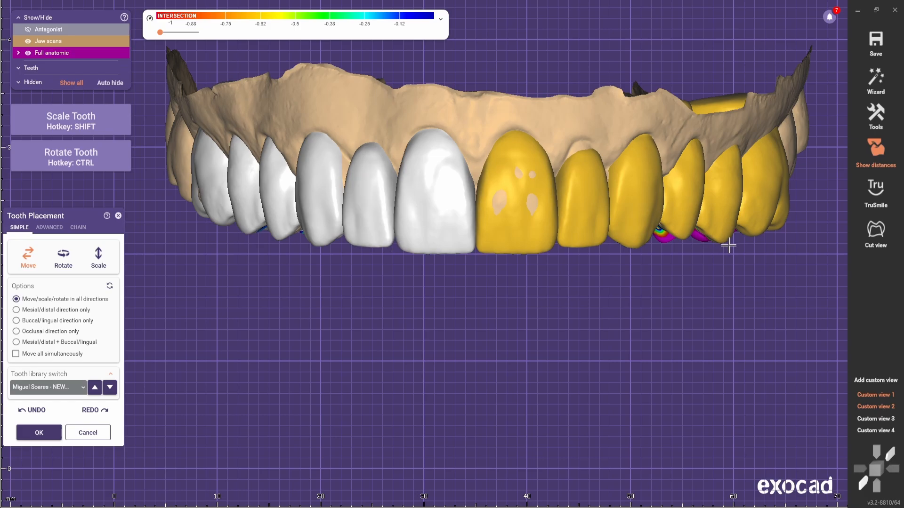
{"action": "left_click_drag", "start_coordinate": [728, 245], "coordinate": [721, 228]}
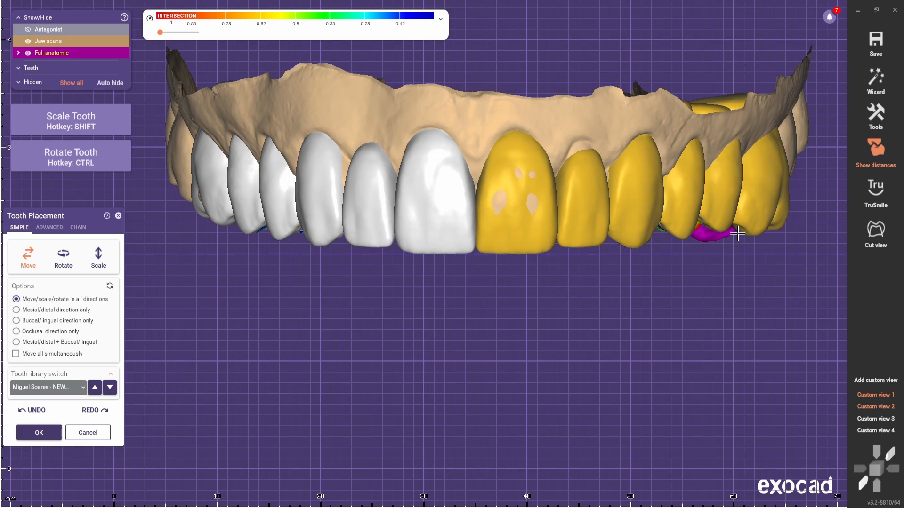
Rotate molar crown 26 repeatedly from the front until its tilt matches the opposite molar crown.
{"action": "key", "text": "ctrl"}
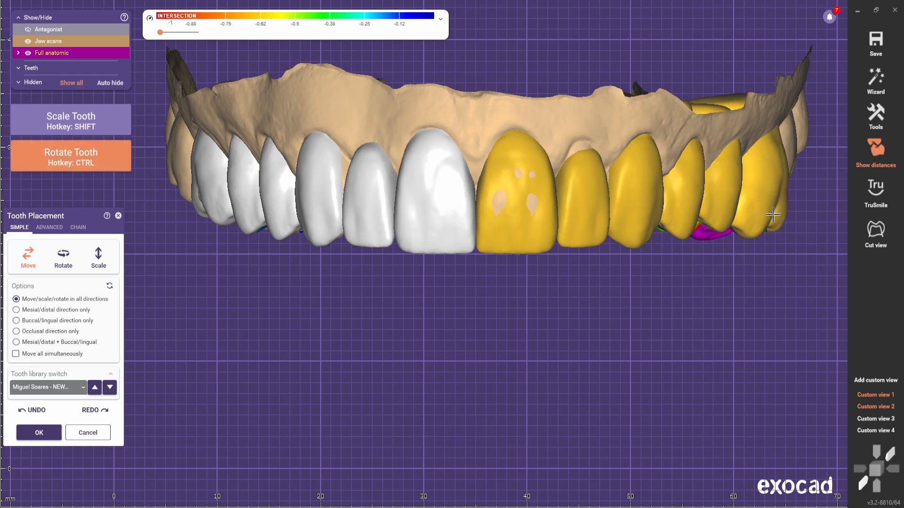
{"action": "left_click_drag", "start_coordinate": [771, 228], "coordinate": [762, 215], "text": "ctrl"}
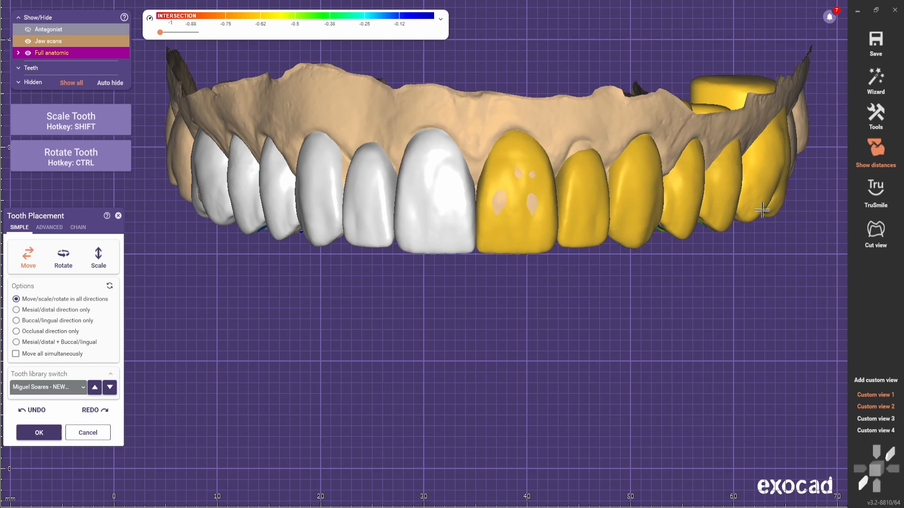
{"action": "key", "text": "ctrl"}
{"action": "left_click_drag", "start_coordinate": [759, 201], "coordinate": [755, 206], "text": "ctrl"}
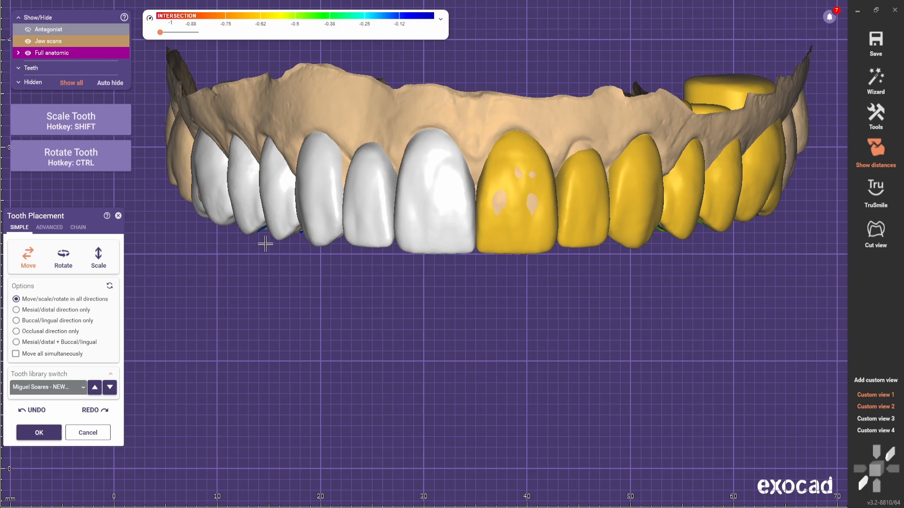
{"action": "key", "text": "ctrl"}
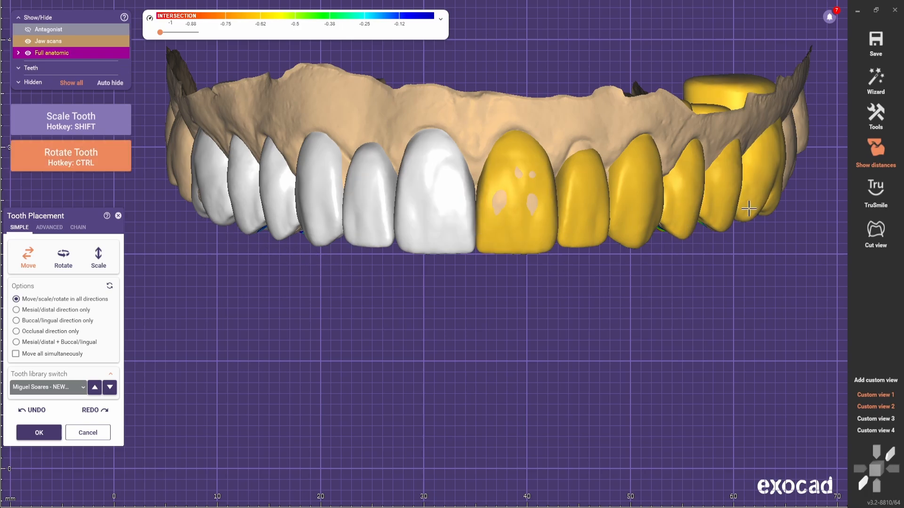
{"action": "left_click_drag", "start_coordinate": [749, 208], "coordinate": [752, 195], "text": "ctrl"}
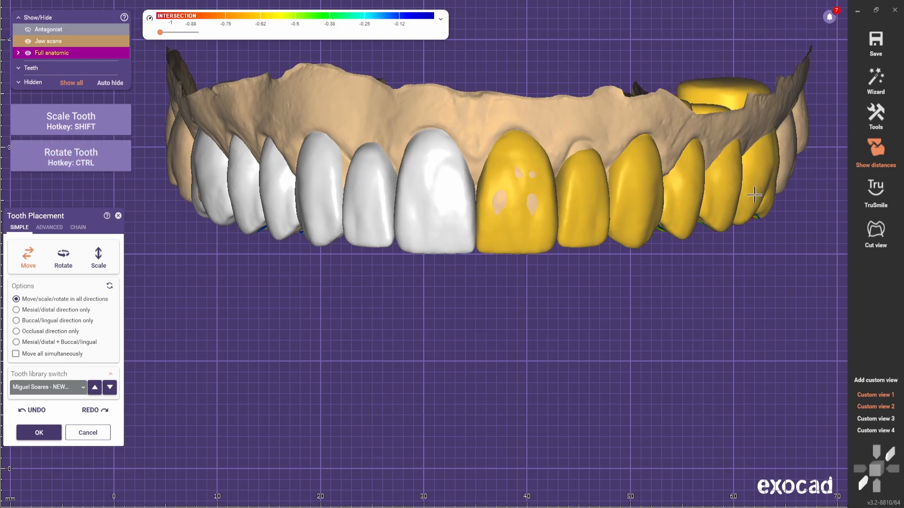
{"action": "key", "text": "ctrl"}
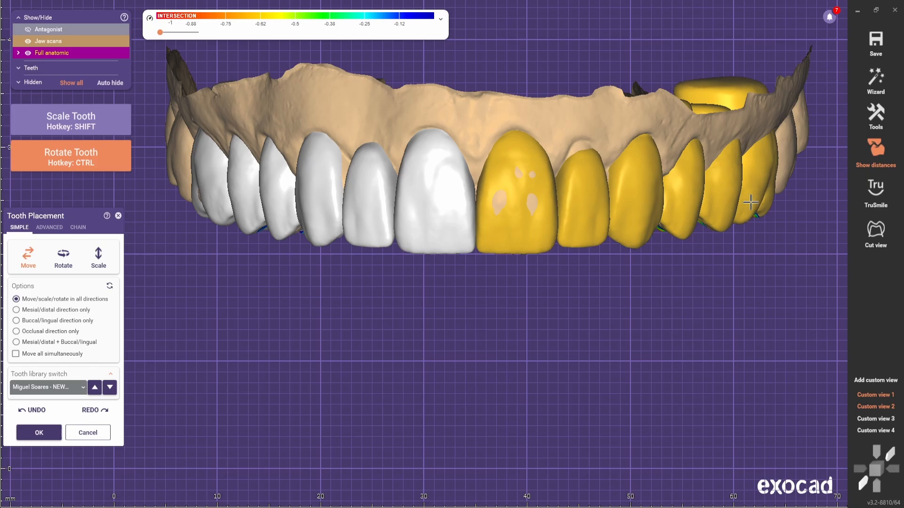
{"action": "key", "text": "ctrl"}
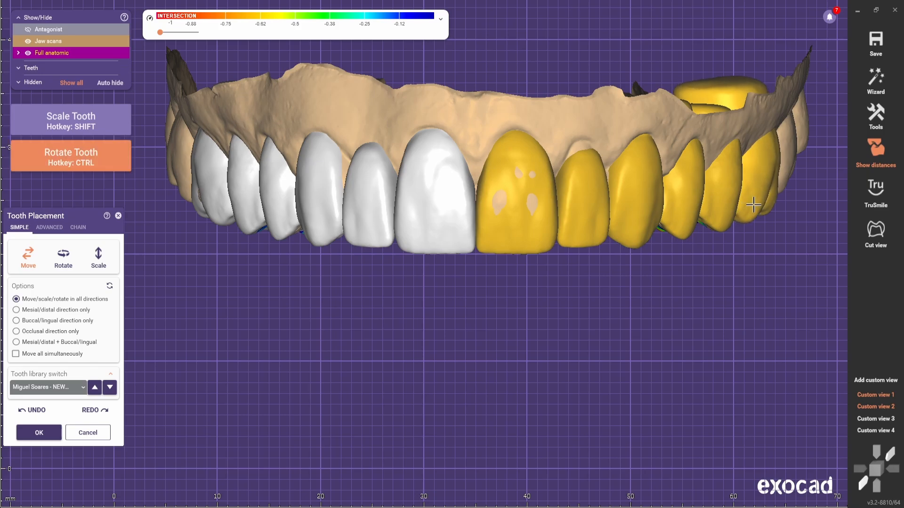
{"action": "left_click_drag", "start_coordinate": [756, 202], "coordinate": [725, 225], "text": "ctrl"}
Shift crown 25 distally from the left side and make the jaw scans translucent.
{"action": "left_click", "coordinate": [892, 469]}
{"action": "right_click_drag", "start_coordinate": [619, 363], "coordinate": [678, 362]}
{"action": "scroll", "coordinate": [554, 290], "scroll_direction": "up", "scroll_amount": 5}
{"action": "key", "text": "ctrl"}
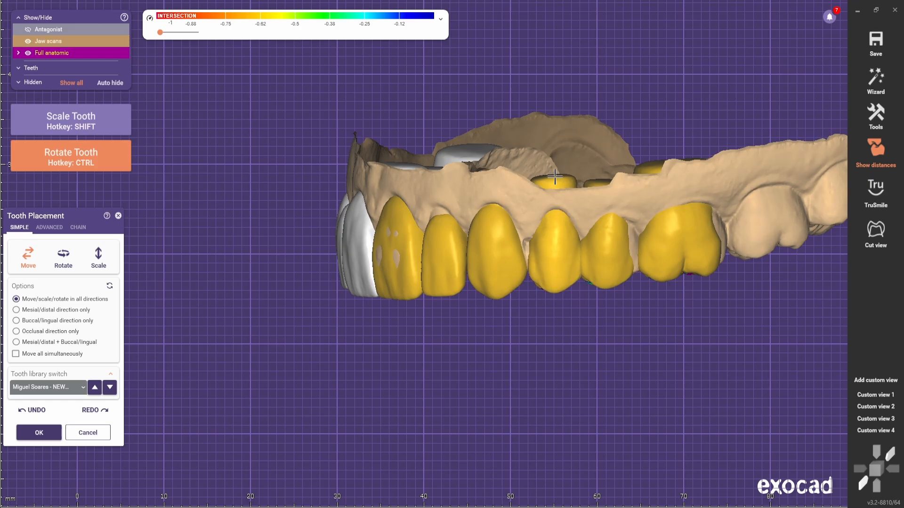
{"action": "left_click_drag", "start_coordinate": [610, 281], "coordinate": [615, 282]}
{"action": "scroll", "coordinate": [614, 200], "scroll_direction": "down", "scroll_amount": 5, "text": "ctrl"}
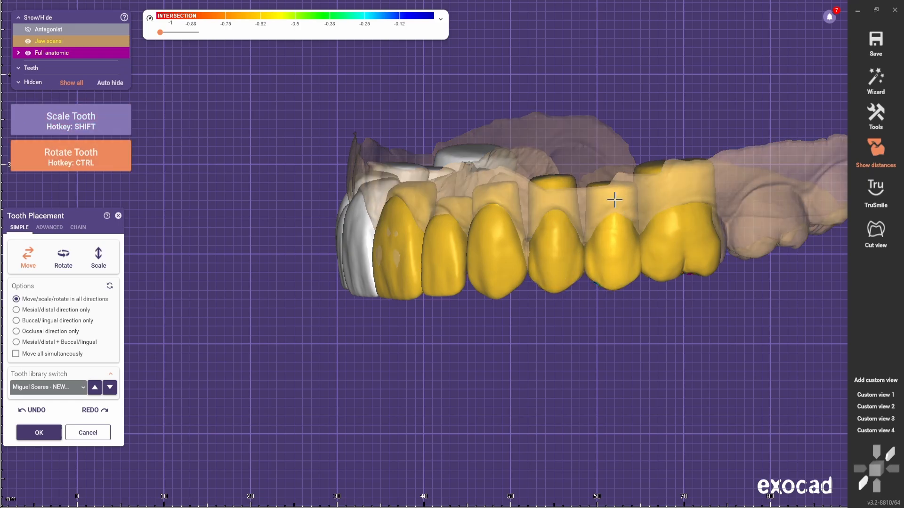
Fine-tune the tilt of premolar crown 24 and its neighbours from several buccal angles.
{"action": "left_click_drag", "start_coordinate": [557, 283], "coordinate": [554, 283], "text": "ctrl"}
{"action": "right_click_drag", "start_coordinate": [520, 305], "coordinate": [543, 309]}
{"action": "left_click_drag", "start_coordinate": [542, 291], "coordinate": [545, 297], "text": "ctrl"}
{"action": "right_click_drag", "start_coordinate": [523, 312], "coordinate": [543, 315]}
{"action": "left_click_drag", "start_coordinate": [553, 262], "coordinate": [555, 261], "text": "ctrl"}
{"action": "right_click_drag", "start_coordinate": [544, 305], "coordinate": [568, 307]}
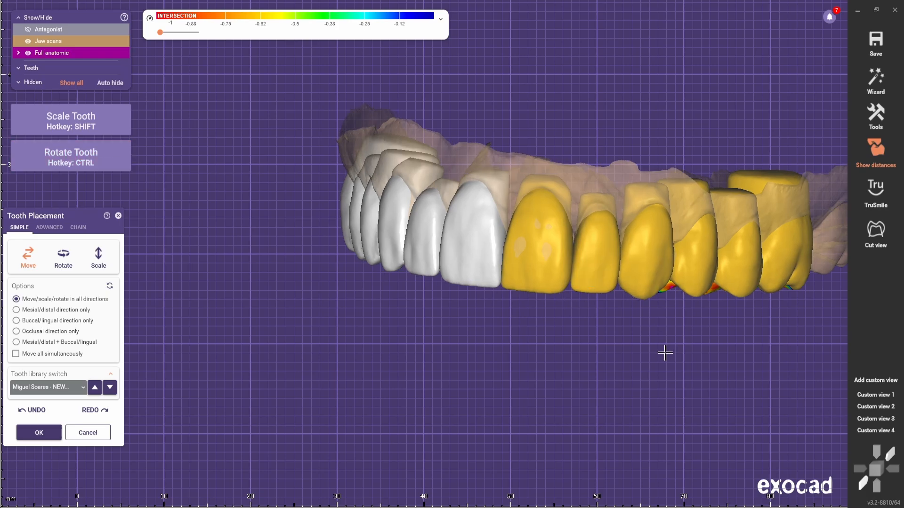
Refine the placement of the crown 21 to 26 side from buccal angles and rotate crown 26 from the occlusal view.
{"action": "right_click_drag", "start_coordinate": [666, 353], "coordinate": [631, 330]}
{"action": "left_click_drag", "start_coordinate": [602, 237], "coordinate": [604, 236], "text": "ctrl"}
{"action": "right_click_drag", "start_coordinate": [641, 297], "coordinate": [607, 294]}
{"action": "left_click_drag", "start_coordinate": [663, 269], "coordinate": [670, 269]}
{"action": "right_click_drag", "start_coordinate": [671, 320], "coordinate": [634, 202]}
{"action": "scroll", "coordinate": [631, 202], "scroll_direction": "up", "scroll_amount": 4}
{"action": "left_click_drag", "start_coordinate": [637, 178], "coordinate": [638, 176], "text": "ctrl"}
{"action": "right_click_drag", "start_coordinate": [594, 218], "coordinate": [590, 221]}
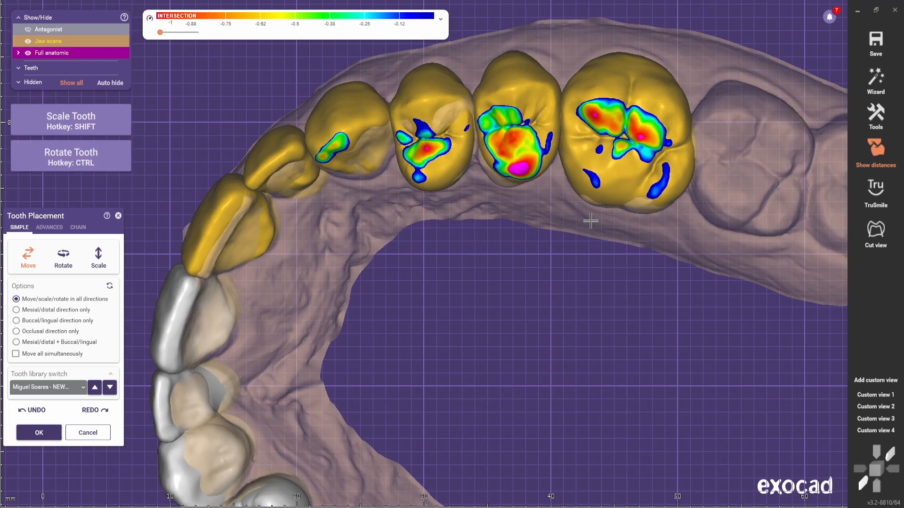
Rotate premolar crowns 25 and 24 from the occlusal view to adjust their antagonist contacts.
{"action": "scroll", "coordinate": [549, 148], "scroll_direction": "up", "scroll_amount": 3}
{"action": "left_click_drag", "start_coordinate": [528, 143], "coordinate": [521, 150], "text": "ctrl"}
{"action": "right_click_drag", "start_coordinate": [511, 188], "coordinate": [504, 212]}
{"action": "left_click_drag", "start_coordinate": [497, 186], "coordinate": [494, 189], "text": "ctrl"}
{"action": "scroll", "coordinate": [476, 193], "scroll_direction": "down", "scroll_amount": 3}
{"action": "scroll", "coordinate": [449, 198], "scroll_direction": "up", "scroll_amount": 2}
{"action": "right_click_drag", "start_coordinate": [463, 212], "coordinate": [455, 190]}
{"action": "left_click_drag", "start_coordinate": [438, 186], "coordinate": [438, 182], "text": "ctrl"}
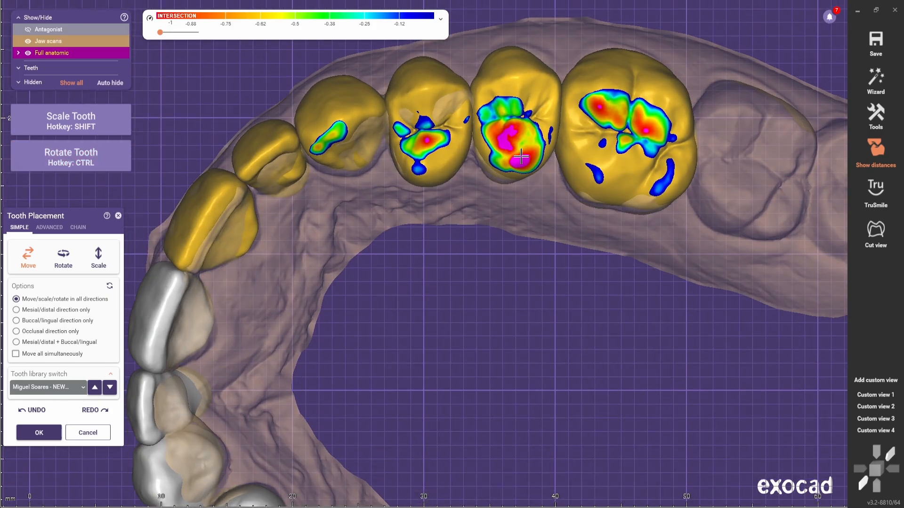
Rotate canine crown 23 from the occlusal view to reduce its intersection with the antagonist.
{"action": "scroll", "coordinate": [521, 157], "scroll_direction": "down", "scroll_amount": 3}
{"action": "left_click", "coordinate": [870, 408]}
{"action": "left_click", "coordinate": [872, 397]}
{"action": "scroll", "coordinate": [654, 236], "scroll_direction": "up", "scroll_amount": 2}
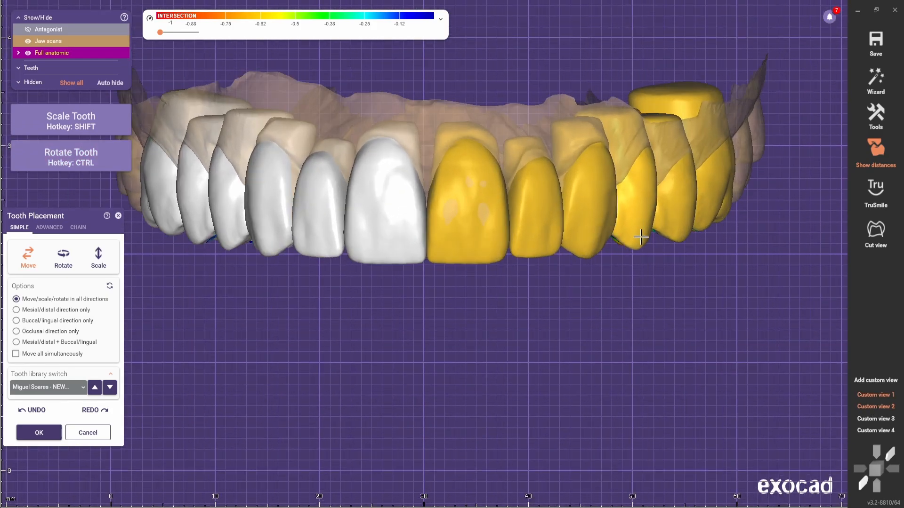
{"action": "right_click_drag", "start_coordinate": [598, 247], "coordinate": [488, 184]}
{"action": "scroll", "coordinate": [541, 162], "scroll_direction": "up", "scroll_amount": 2}
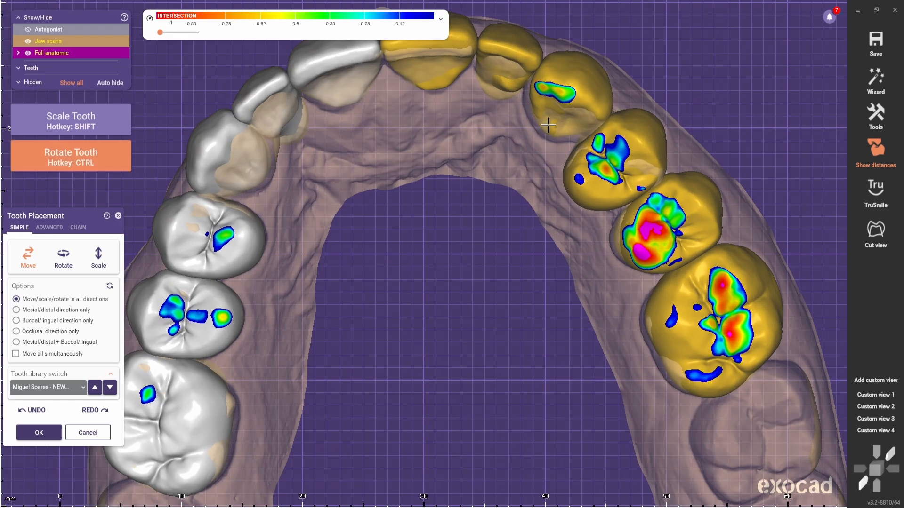
{"action": "left_click_drag", "start_coordinate": [566, 87], "coordinate": [551, 132], "text": "ctrl"}
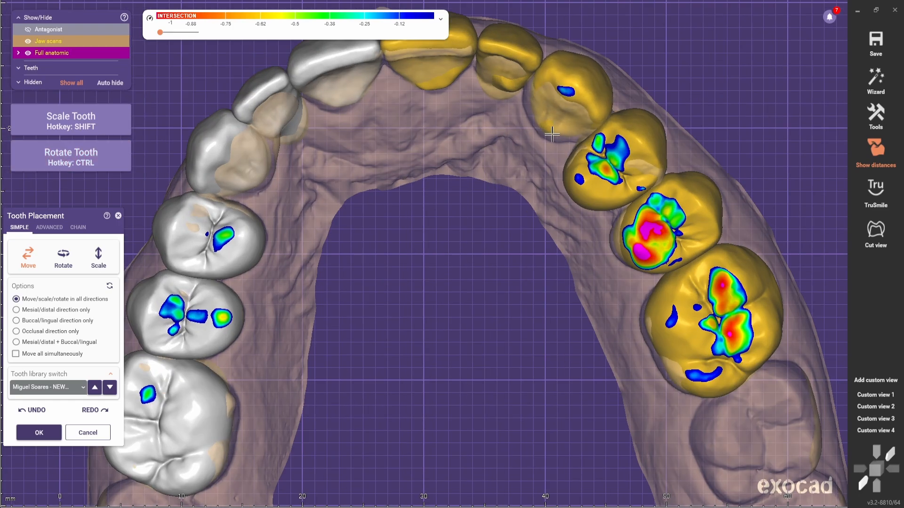
Rotate molar crown 26 slightly from the occlusal view and compare both sides from the front.
{"action": "right_click_drag", "start_coordinate": [662, 226], "coordinate": [525, 245]}
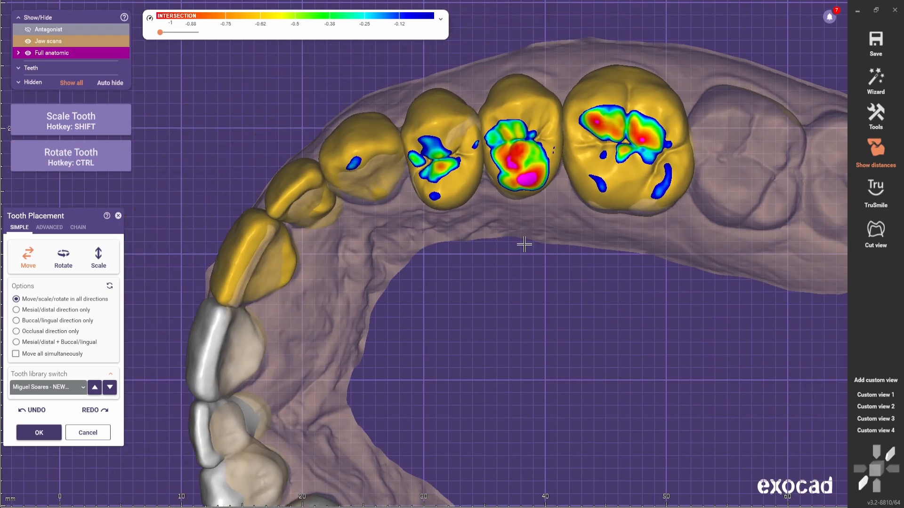
{"action": "scroll", "coordinate": [524, 245], "scroll_direction": "up", "scroll_amount": 2}
{"action": "key", "text": "ctrl"}
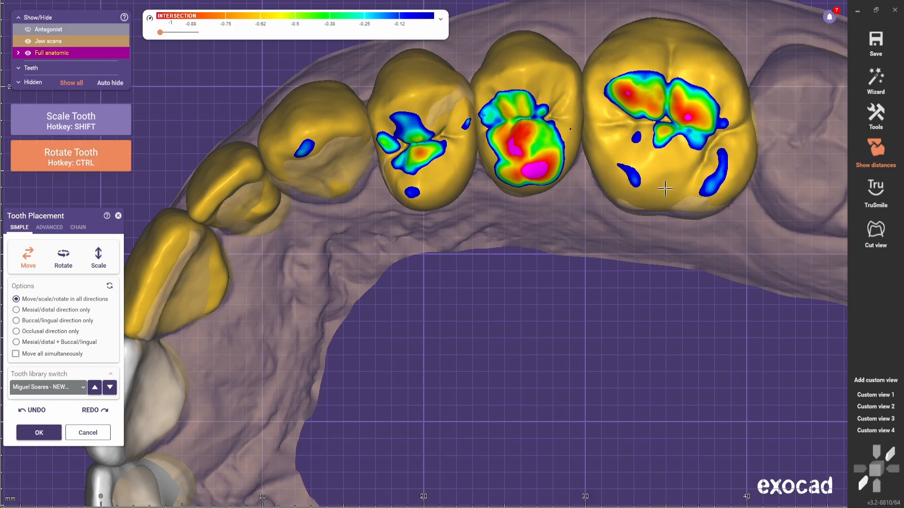
{"action": "left_click_drag", "start_coordinate": [666, 184], "coordinate": [671, 194], "text": "ctrl"}
{"action": "scroll", "coordinate": [682, 230], "scroll_direction": "down", "scroll_amount": 3}
{"action": "left_click", "coordinate": [864, 405]}
{"action": "scroll", "coordinate": [650, 202], "scroll_direction": "up", "scroll_amount": 3}
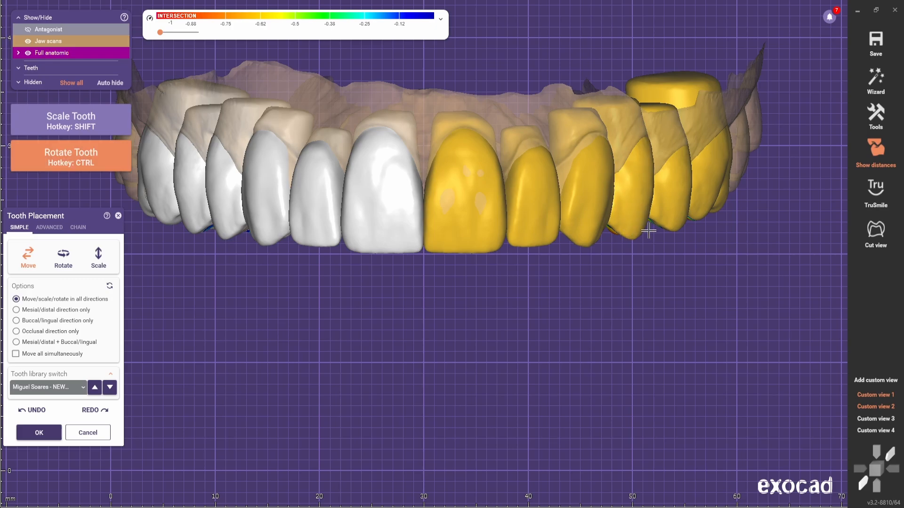
Move crown 26 slightly inward from the front view and compare the crown 21 to 26 side from buccal and front angles.
{"action": "left_click_drag", "start_coordinate": [642, 217], "coordinate": [644, 217]}
{"action": "left_click_drag", "start_coordinate": [706, 207], "coordinate": [677, 208]}
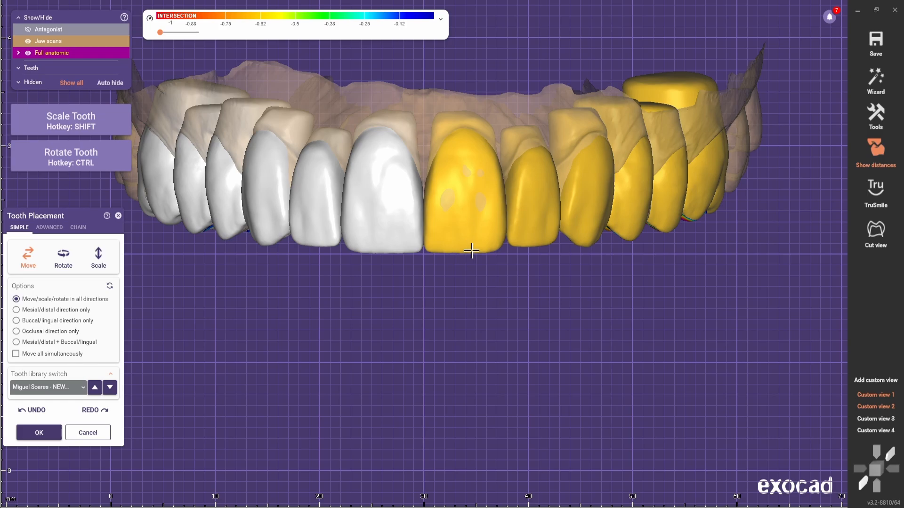
{"action": "left_click", "coordinate": [869, 405]}
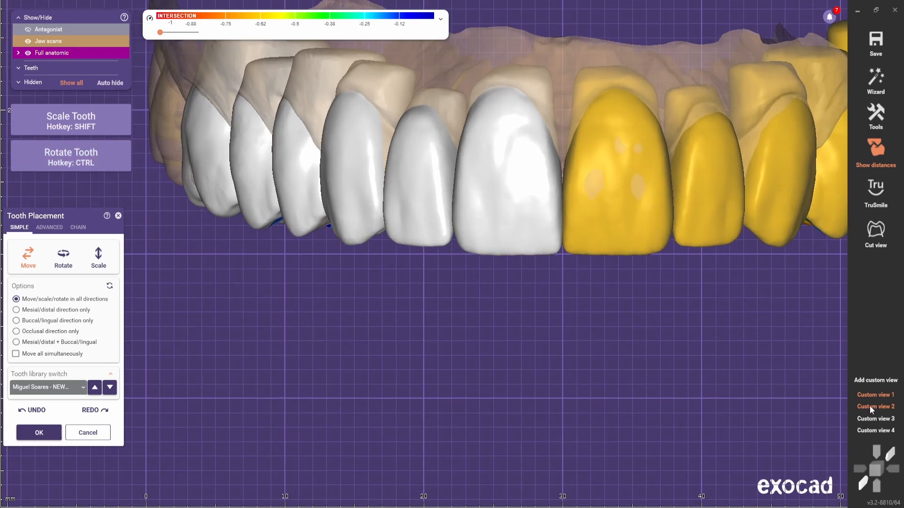
{"action": "left_click", "coordinate": [869, 406]}
{"action": "scroll", "coordinate": [551, 319], "scroll_direction": "up", "scroll_amount": 4}
{"action": "right_click_drag", "start_coordinate": [530, 333], "coordinate": [538, 286]}
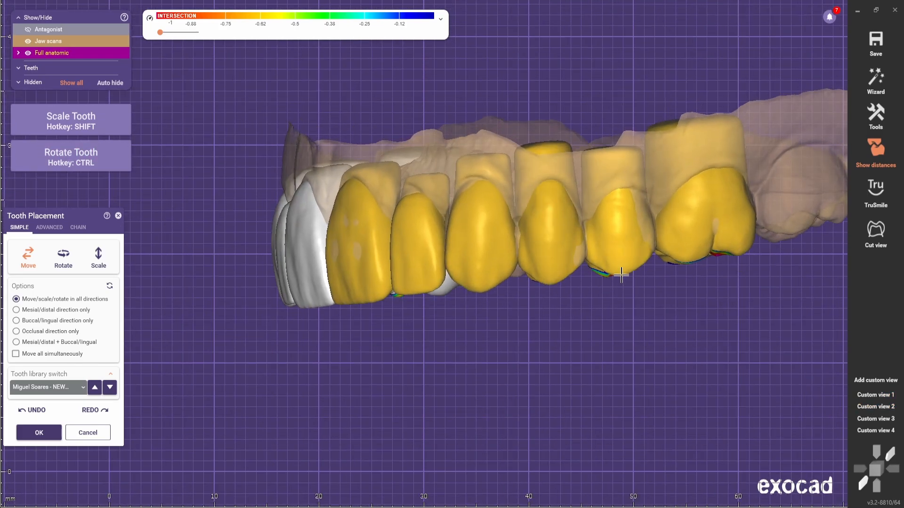
{"action": "scroll", "coordinate": [642, 270], "scroll_direction": "down", "scroll_amount": 4}
{"action": "right_click_drag", "start_coordinate": [648, 300], "coordinate": [626, 297]}
{"action": "left_click", "coordinate": [872, 405]}
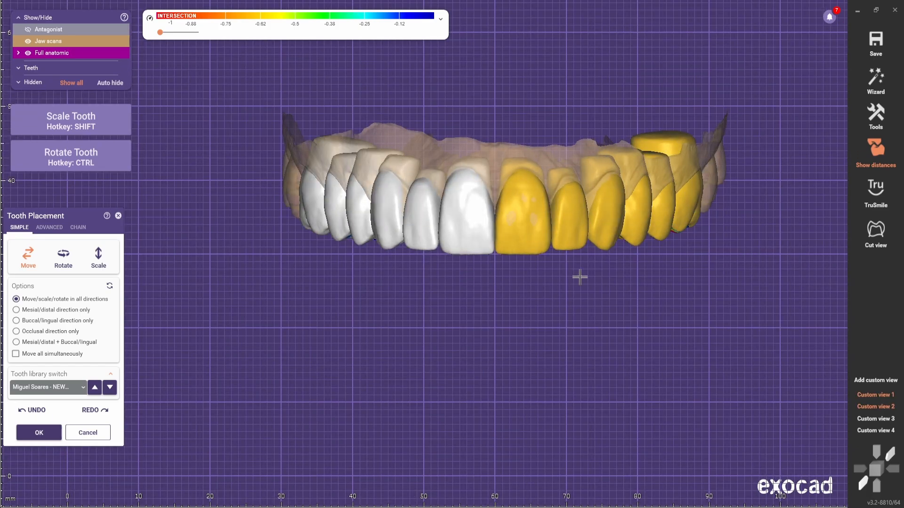
Rotate molar crown 26 slightly, checking its antagonist contacts from the occlusal view and its symmetry from the front.
{"action": "key", "text": "ctrl"}
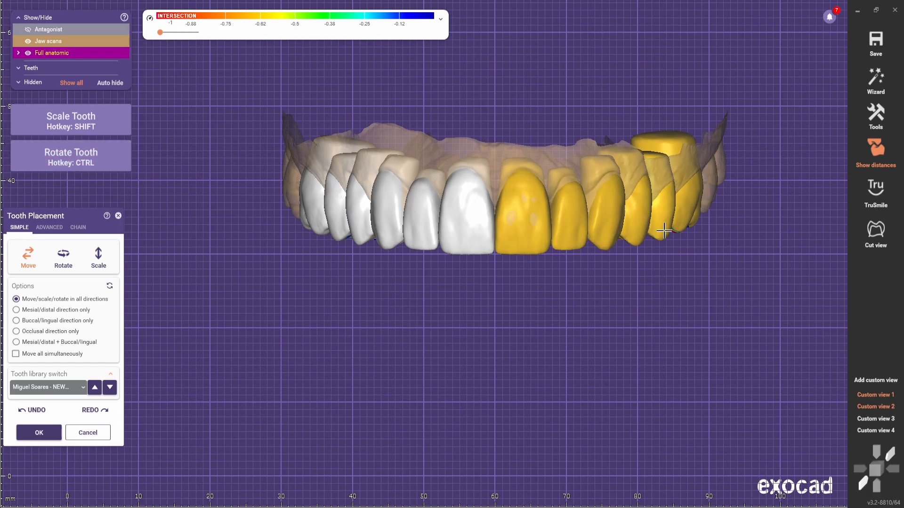
{"action": "right_click_drag", "start_coordinate": [696, 205], "coordinate": [641, 305]}
{"action": "scroll", "coordinate": [641, 305], "scroll_direction": "down", "scroll_amount": 3}
{"action": "scroll", "coordinate": [642, 301], "scroll_direction": "up", "scroll_amount": 5}
{"action": "right_click_drag", "start_coordinate": [668, 198], "coordinate": [606, 276]}
{"action": "right_click_drag", "start_coordinate": [641, 223], "coordinate": [596, 287]}
{"action": "scroll", "coordinate": [595, 286], "scroll_direction": "down", "scroll_amount": 3}
{"action": "scroll", "coordinate": [630, 137], "scroll_direction": "up", "scroll_amount": 2}
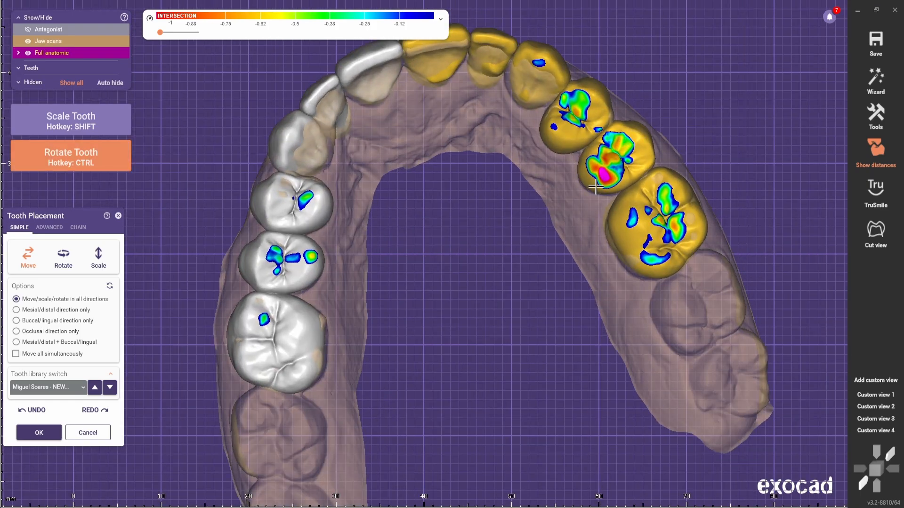
{"action": "scroll", "coordinate": [565, 235], "scroll_direction": "down", "scroll_amount": 2}
{"action": "scroll", "coordinate": [535, 274], "scroll_direction": "down", "scroll_amount": 3}
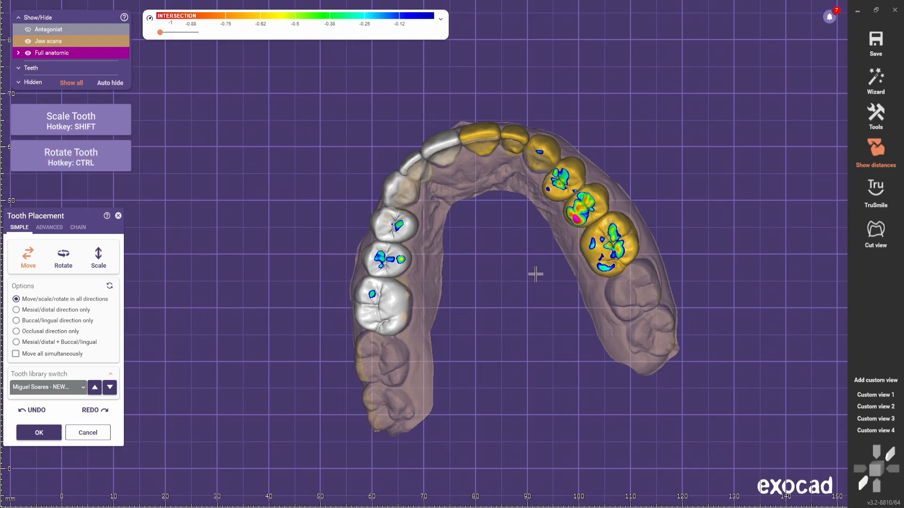
{"action": "left_click", "coordinate": [886, 406]}
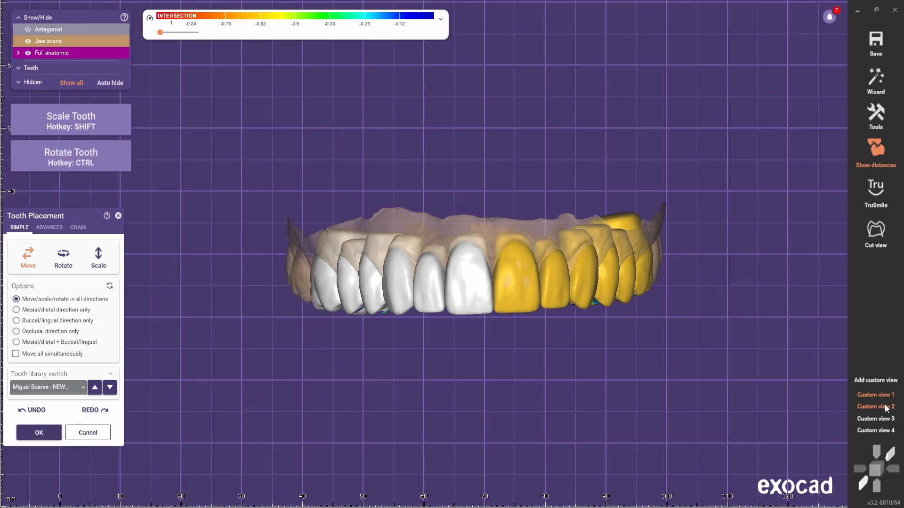
{"action": "left_click", "coordinate": [878, 395]}
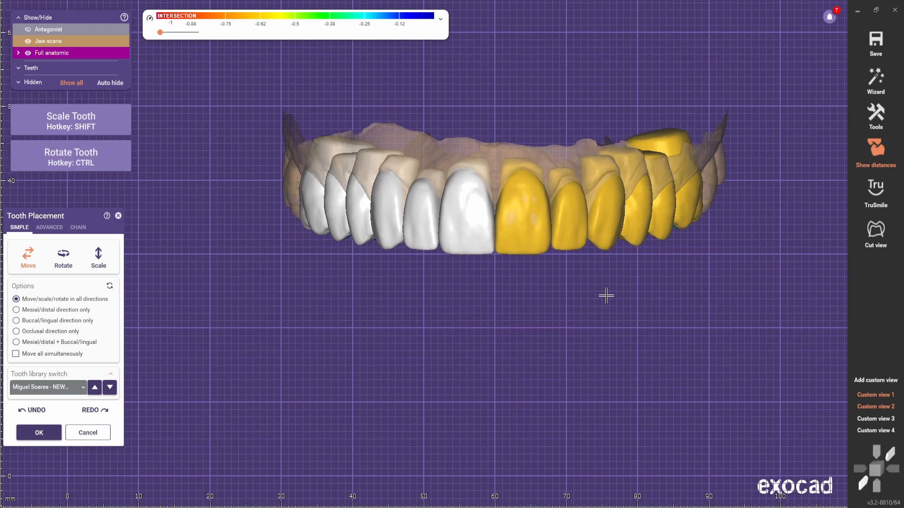
Fine-tune the tilt of molar crown 26 from the front view to match the opposite side.
{"action": "scroll", "coordinate": [460, 301], "scroll_direction": "up", "scroll_amount": 3}
{"action": "middle_click_drag", "start_coordinate": [542, 307], "coordinate": [547, 308]}
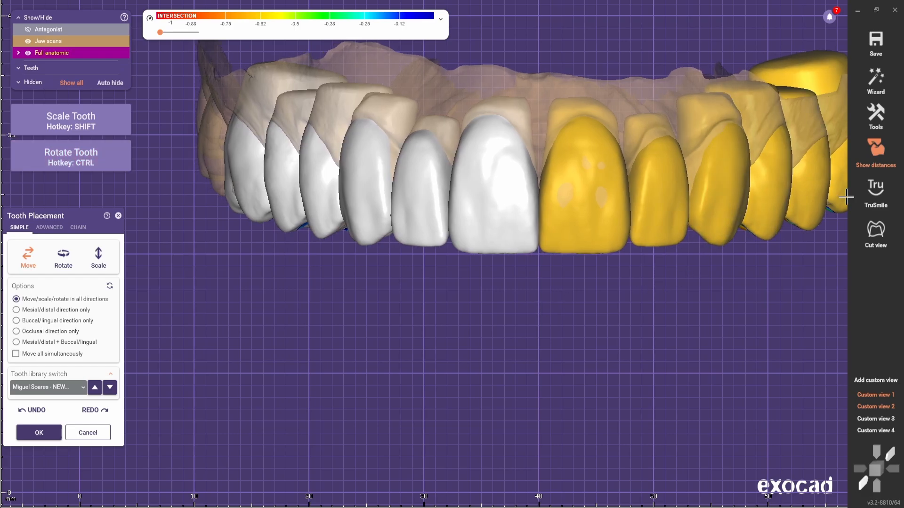
{"action": "middle_click_drag", "start_coordinate": [690, 316], "coordinate": [633, 315]}
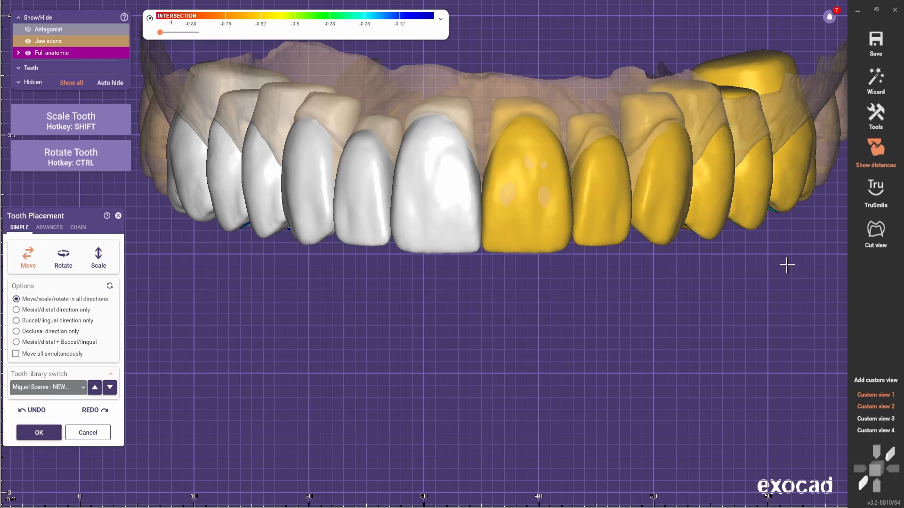
{"action": "left_click_drag", "start_coordinate": [787, 191], "coordinate": [787, 193]}
{"action": "left_click_drag", "start_coordinate": [787, 193], "coordinate": [782, 188], "text": "ctrl"}
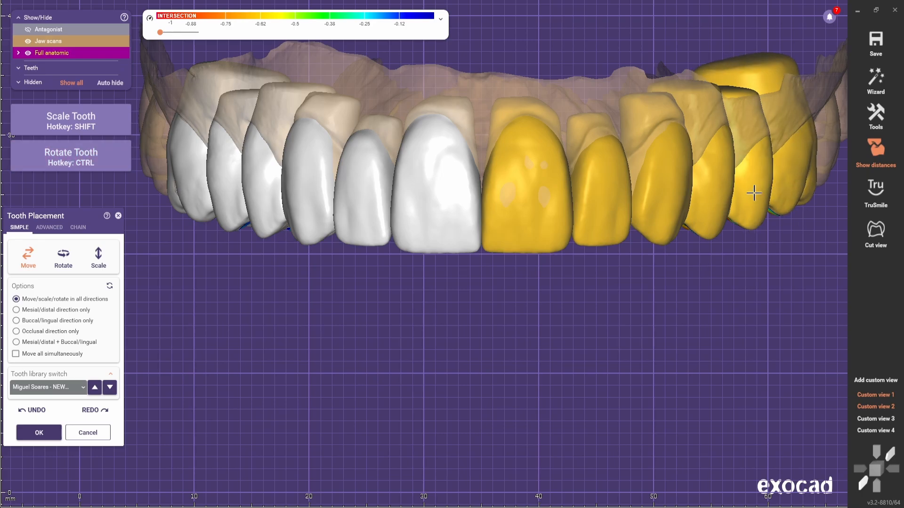
Rotate central incisor crown 21 slightly from the occlusal view and accept the placement of crowns 21 to 26.
{"action": "scroll", "coordinate": [654, 285], "scroll_direction": "down", "scroll_amount": 4}
{"action": "right_click_drag", "start_coordinate": [574, 297], "coordinate": [492, 282]}
{"action": "scroll", "coordinate": [535, 147], "scroll_direction": "up", "scroll_amount": 4}
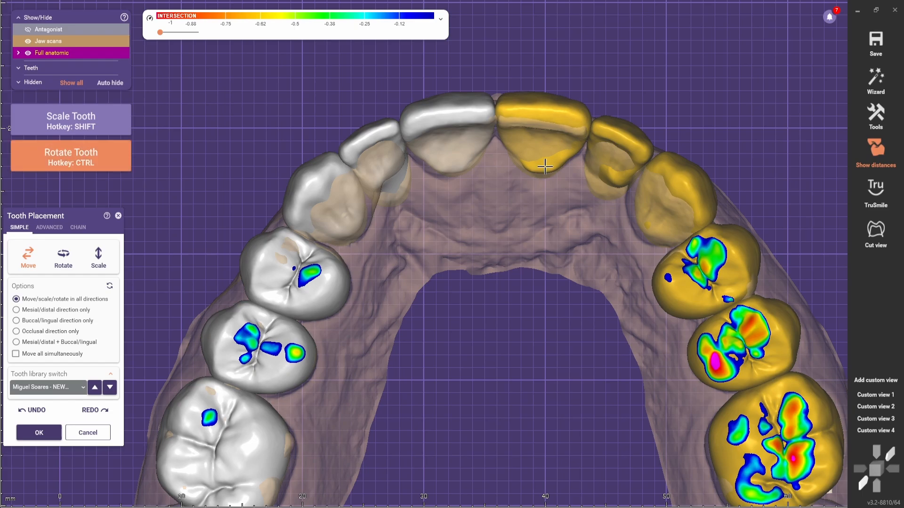
{"action": "left_click_drag", "start_coordinate": [544, 170], "coordinate": [544, 170]}
{"action": "left_click", "coordinate": [40, 432]}
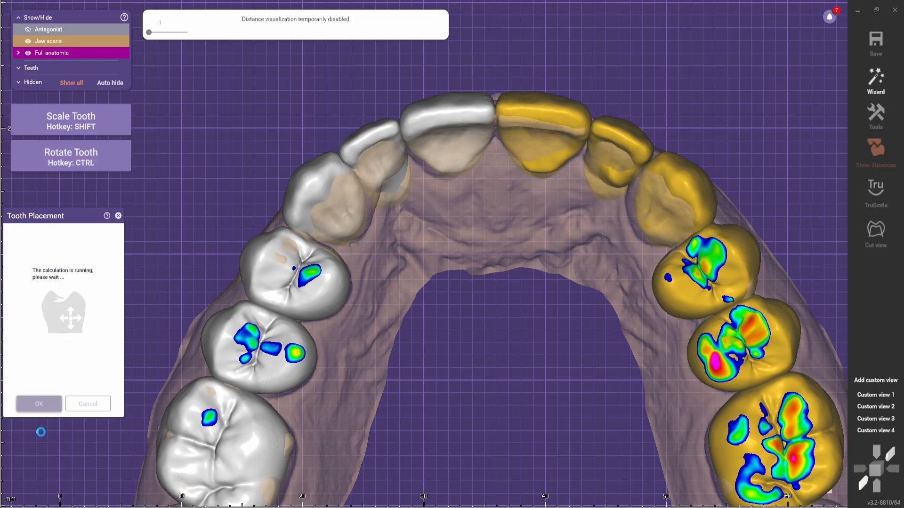
Open Tooth Placement for all crowns and rotate premolar crown 24 slightly from the buccal view.
{"action": "right_click", "coordinate": [222, 137]}
{"action": "left_click", "coordinate": [275, 51]}
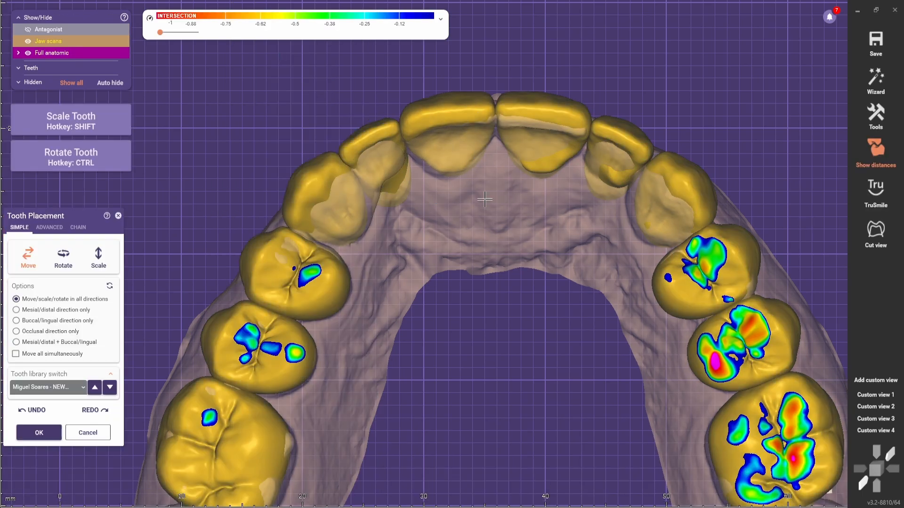
{"action": "scroll", "coordinate": [484, 198], "scroll_direction": "down", "scroll_amount": 5}
{"action": "right_click_drag", "start_coordinate": [484, 198], "coordinate": [540, 303]}
{"action": "right_click_drag", "start_coordinate": [612, 290], "coordinate": [621, 295]}
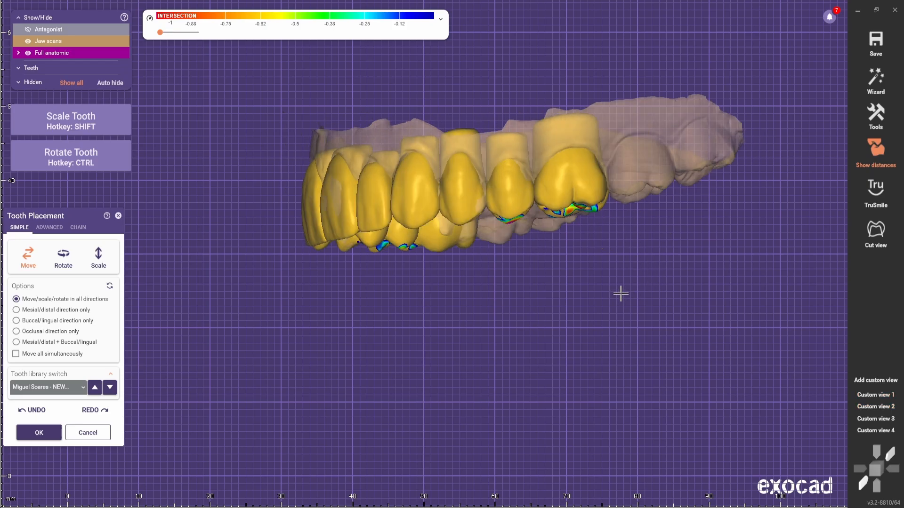
{"action": "scroll", "coordinate": [478, 231], "scroll_direction": "up", "scroll_amount": 3}
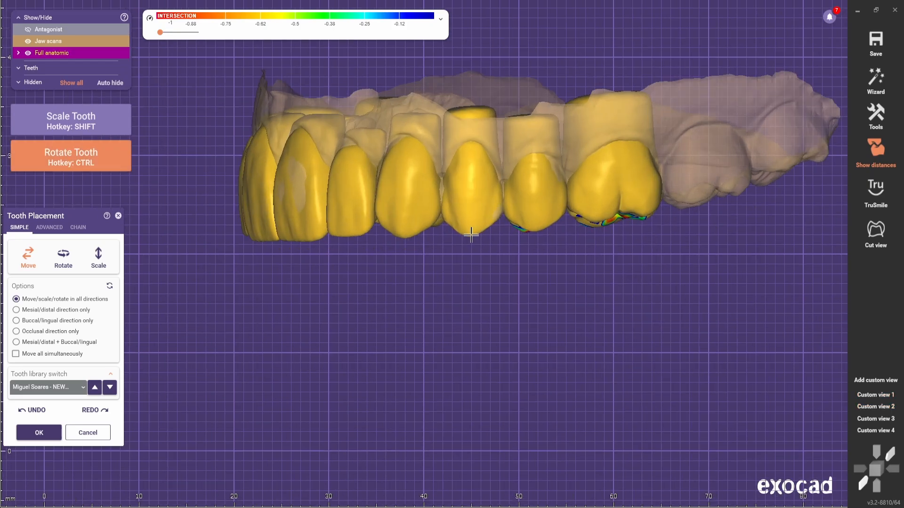
{"action": "left_click_drag", "start_coordinate": [472, 232], "coordinate": [479, 232], "text": "ctrl"}
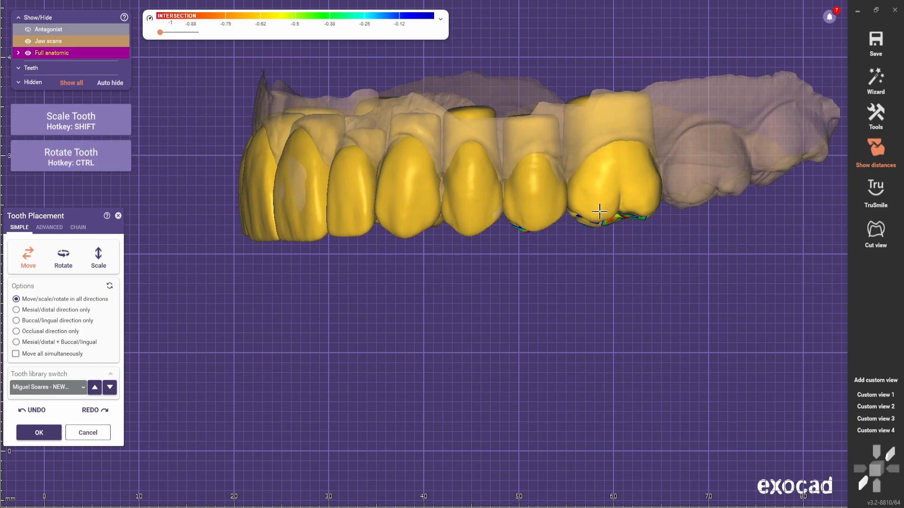
{"action": "key", "text": "ctrl"}
{"action": "key", "text": "ctrl"}
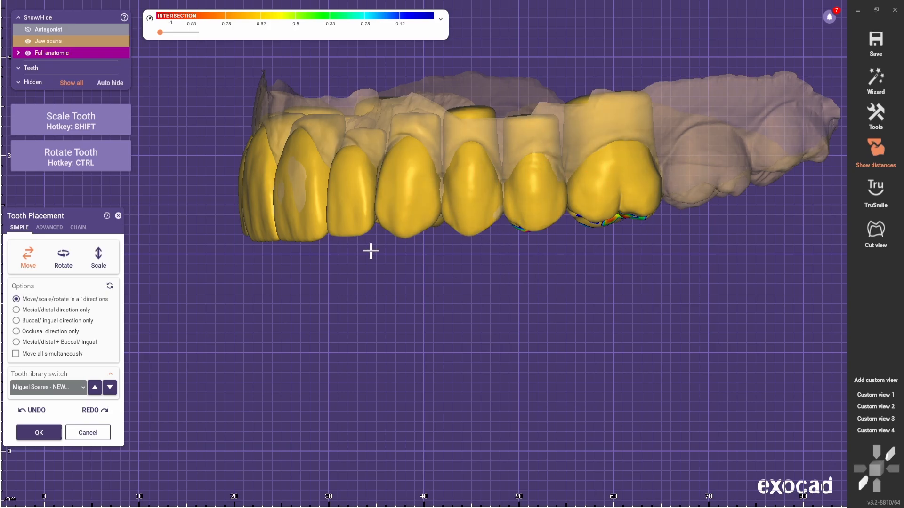
{"action": "right_click_drag", "start_coordinate": [535, 291], "coordinate": [535, 292]}
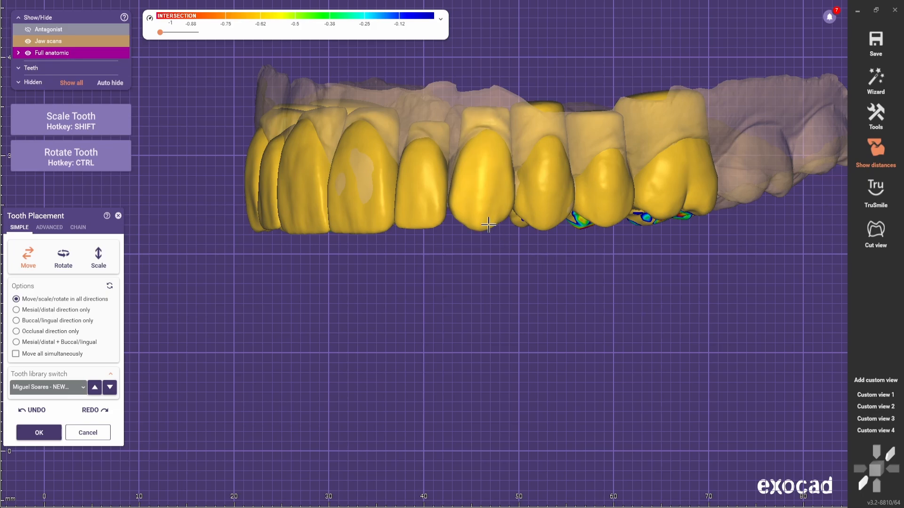
Rotate canine crown 23 slightly from several buccal angles and the front view.
{"action": "right_click_drag", "start_coordinate": [492, 268], "coordinate": [482, 268]}
{"action": "scroll", "coordinate": [482, 268], "scroll_direction": "up", "scroll_amount": 2}
{"action": "key", "text": "ctrl"}
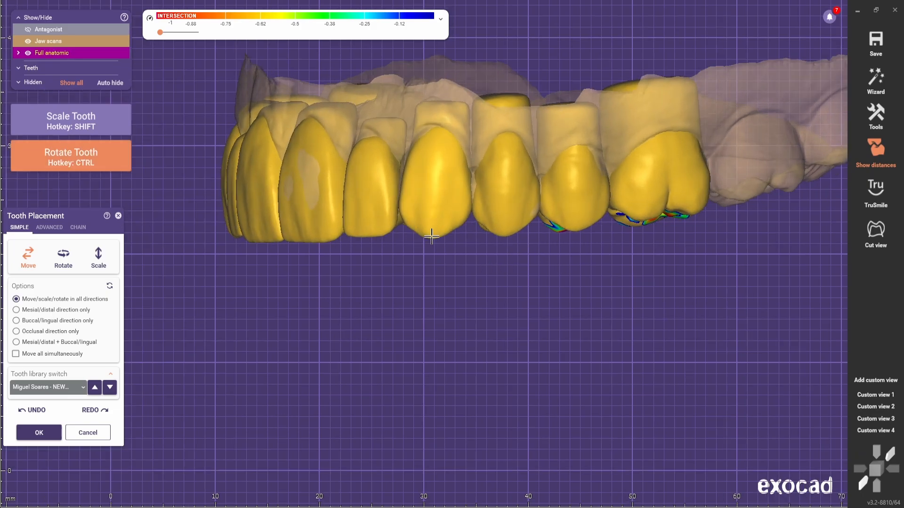
{"action": "key", "text": "ctrl"}
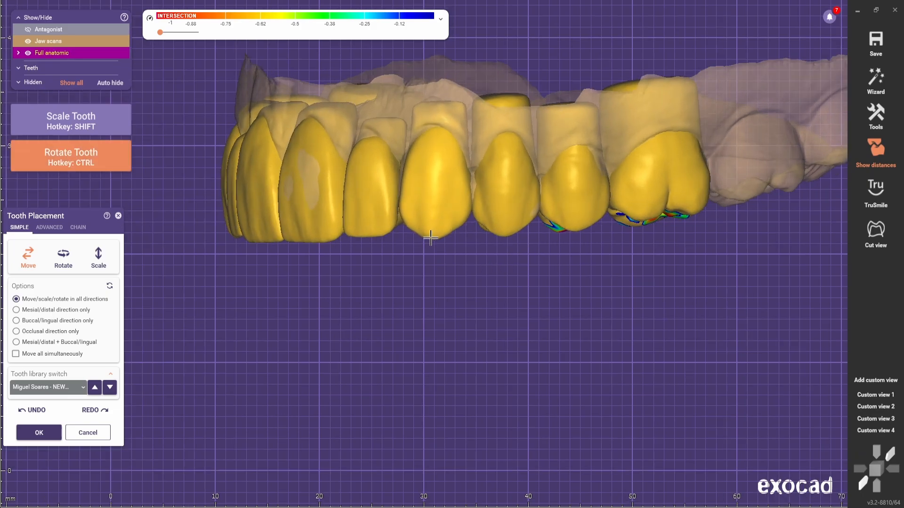
{"action": "scroll", "coordinate": [438, 241], "scroll_direction": "down", "scroll_amount": 3}
{"action": "right_click_drag", "start_coordinate": [489, 302], "coordinate": [521, 303]}
{"action": "scroll", "coordinate": [491, 242], "scroll_direction": "up", "scroll_amount": 3}
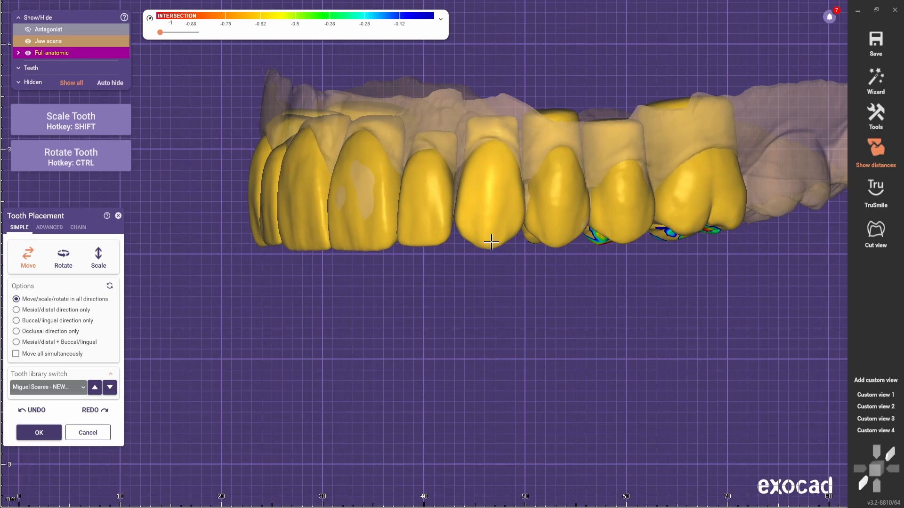
{"action": "left_click_drag", "start_coordinate": [484, 249], "coordinate": [488, 242], "text": "ctrl"}
{"action": "scroll", "coordinate": [495, 277], "scroll_direction": "down", "scroll_amount": 3}
{"action": "right_click_drag", "start_coordinate": [497, 284], "coordinate": [867, 406]}
{"action": "key", "text": "ctrl"}
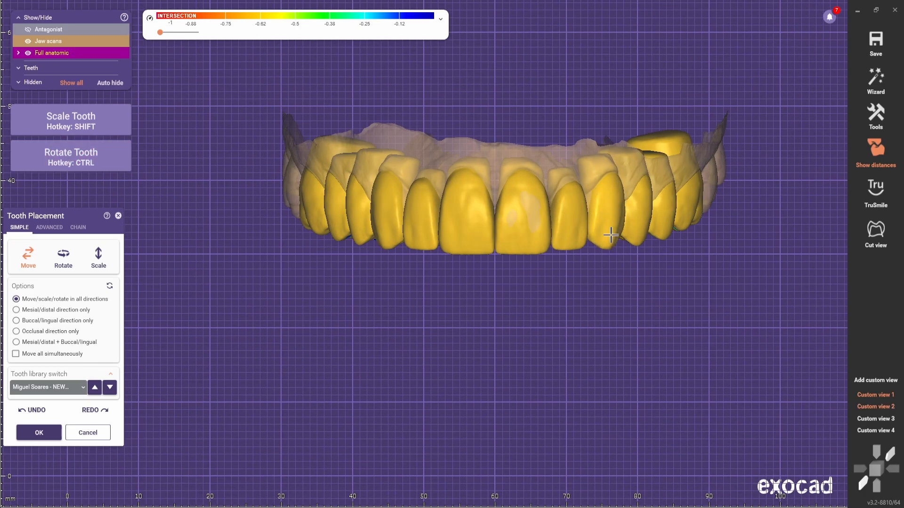
Accept the placement of all crowns and open Free-Forming for the full arch.
{"action": "right_click_drag", "start_coordinate": [413, 346], "coordinate": [508, 356]}
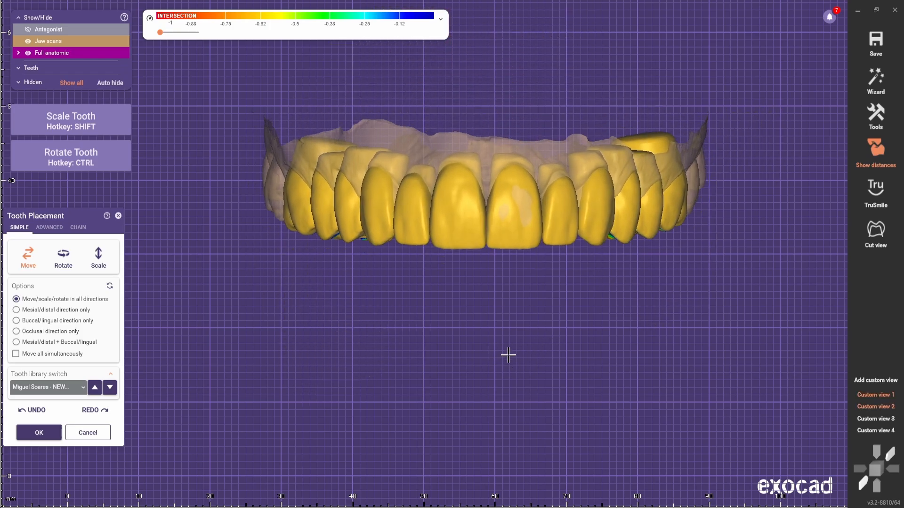
{"action": "left_click", "coordinate": [41, 438]}
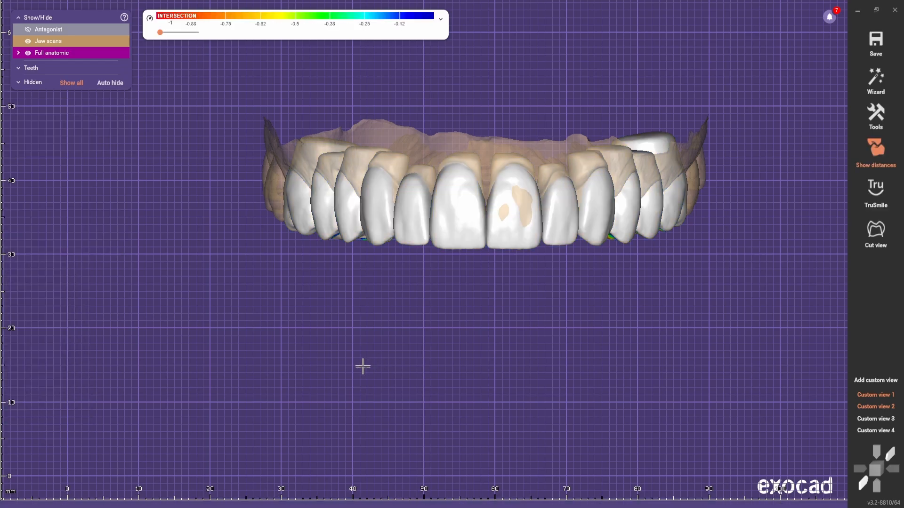
{"action": "right_click", "coordinate": [200, 260]}
{"action": "left_click", "coordinate": [242, 77]}
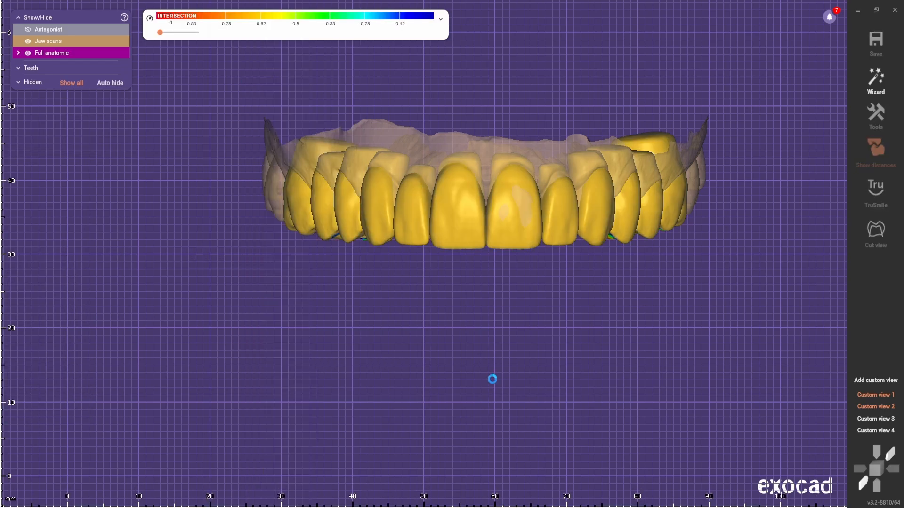
{"action": "right_click_drag", "start_coordinate": [679, 333], "coordinate": [587, 295]}
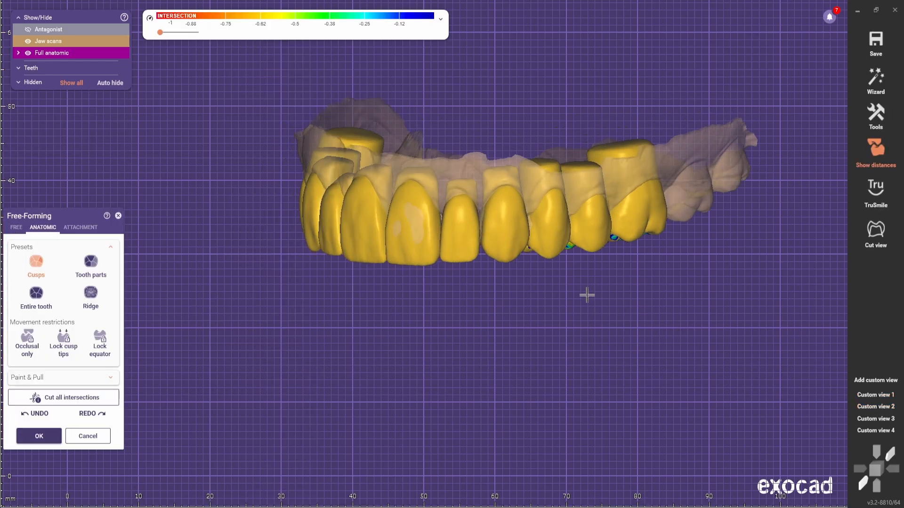
Examine the occlusal contacts of crowns 24 to 26 while trying the anatomic Tooth parts and Ridge presets.
{"action": "scroll", "coordinate": [564, 297], "scroll_direction": "up", "scroll_amount": 4}
{"action": "left_click", "coordinate": [18, 228]}
{"action": "left_click", "coordinate": [38, 230]}
{"action": "scroll", "coordinate": [409, 262], "scroll_direction": "down", "scroll_amount": 3}
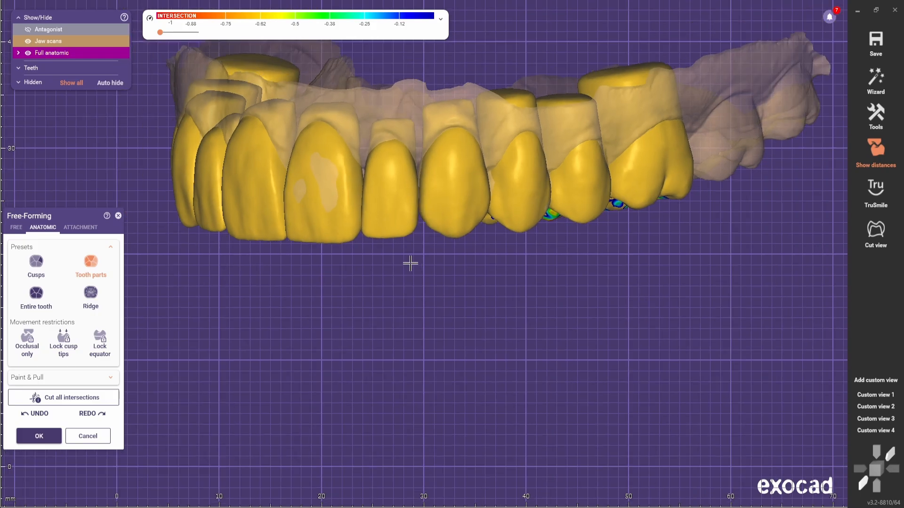
{"action": "right_click_drag", "start_coordinate": [407, 278], "coordinate": [436, 355]}
{"action": "scroll", "coordinate": [386, 132], "scroll_direction": "up", "scroll_amount": 3}
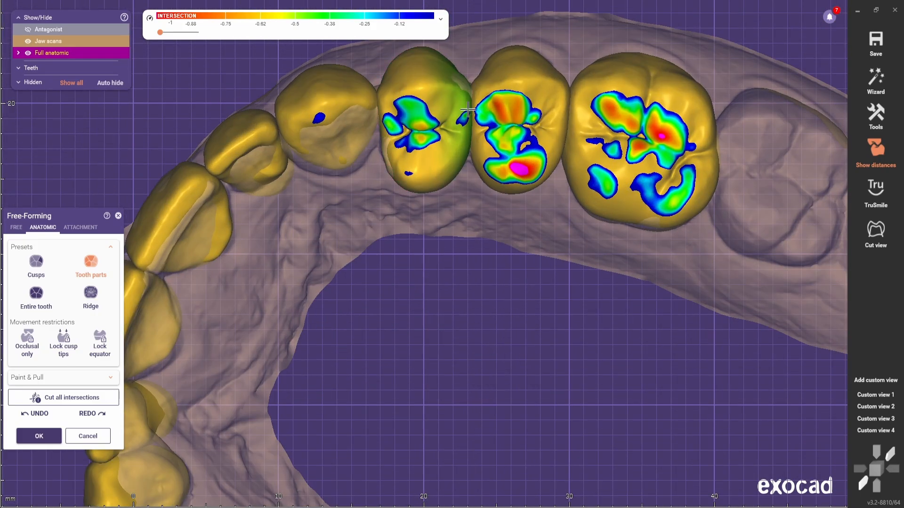
{"action": "scroll", "coordinate": [461, 125], "scroll_direction": "up", "scroll_amount": 3}
{"action": "scroll", "coordinate": [475, 193], "scroll_direction": "down", "scroll_amount": 4}
{"action": "scroll", "coordinate": [450, 95], "scroll_direction": "up", "scroll_amount": 3}
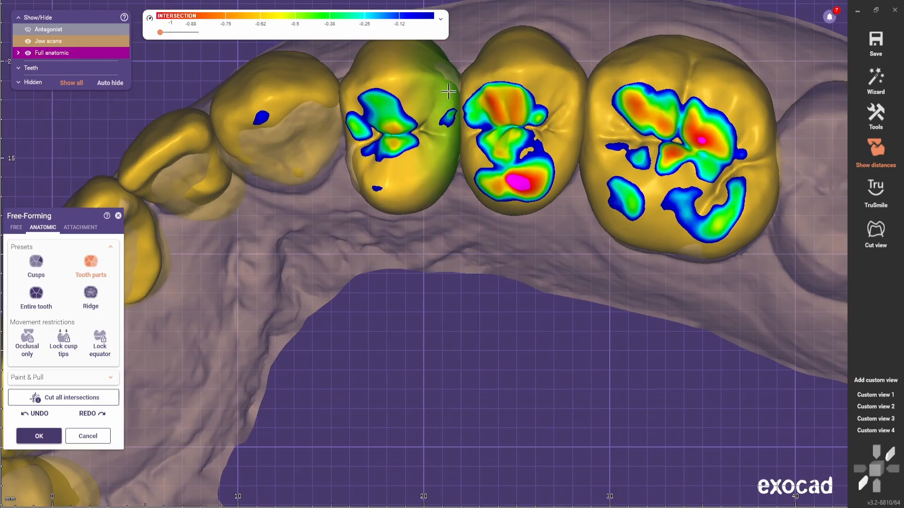
{"action": "scroll", "coordinate": [499, 122], "scroll_direction": "down", "scroll_amount": 1}
{"action": "scroll", "coordinate": [438, 94], "scroll_direction": "up", "scroll_amount": 2}
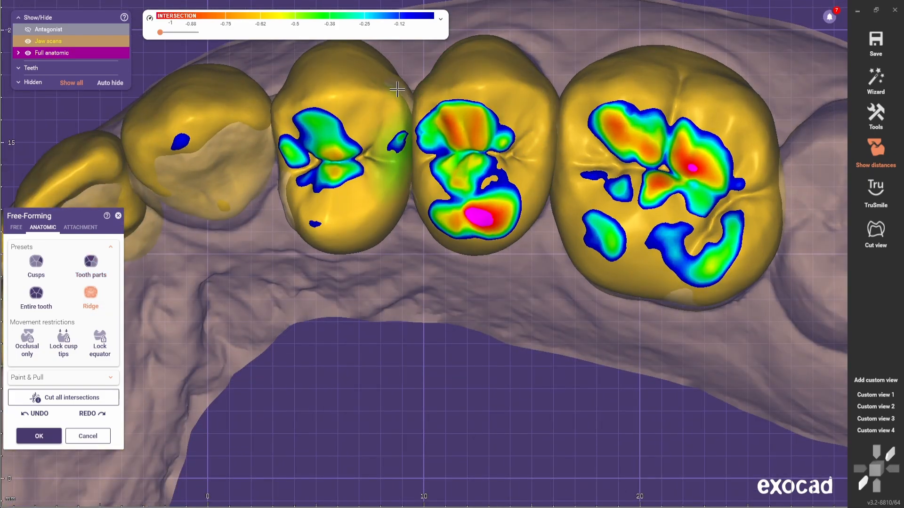
Switch to free Add/Remove shaping and reduce the brush size for work on the buccal crown surfaces.
{"action": "scroll", "coordinate": [398, 92], "scroll_direction": "down", "scroll_amount": 3}
{"action": "mouse_move", "coordinate": [400, 96]}
{"action": "right_mouse_down"}
{"action": "mouse_move", "coordinate": [412, 268]}
{"action": "mouse_move", "coordinate": [424, 289]}
{"action": "right_mouse_up"}
{"action": "left_click", "coordinate": [18, 228]}
{"action": "scroll", "coordinate": [325, 282], "scroll_direction": "up", "scroll_amount": 3}
{"action": "scroll", "coordinate": [328, 282], "scroll_direction": "down", "scroll_amount": 3, "text": "shift"}
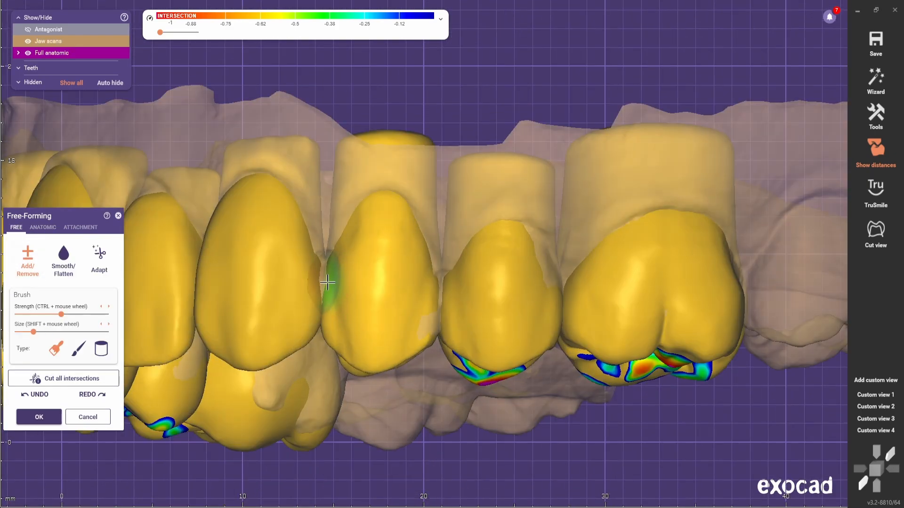
{"action": "mouse_move", "coordinate": [303, 282]}
{"action": "right_mouse_down"}
{"action": "mouse_move", "coordinate": [368, 307]}
{"action": "mouse_move", "coordinate": [372, 273]}
{"action": "right_mouse_up"}
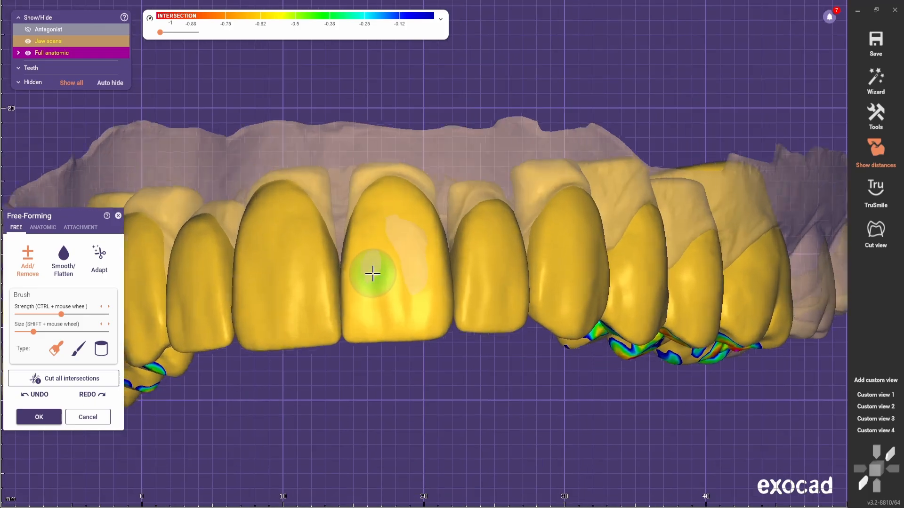
Refine the buccal surface of central crown 21 with Add/Remove, enlarging the brush and checking the contour from the incisal side.
{"action": "scroll", "coordinate": [381, 275], "scroll_direction": "down", "scroll_amount": 3}
{"action": "right_click_drag", "start_coordinate": [359, 318], "coordinate": [376, 368]}
{"action": "scroll", "coordinate": [375, 189], "scroll_direction": "up", "scroll_amount": 3}
{"action": "right_click_drag", "start_coordinate": [340, 139], "coordinate": [358, 205]}
{"action": "scroll", "coordinate": [343, 140], "scroll_direction": "up", "scroll_amount": 2}
{"action": "scroll", "coordinate": [404, 204], "scroll_direction": "up", "scroll_amount": 2}
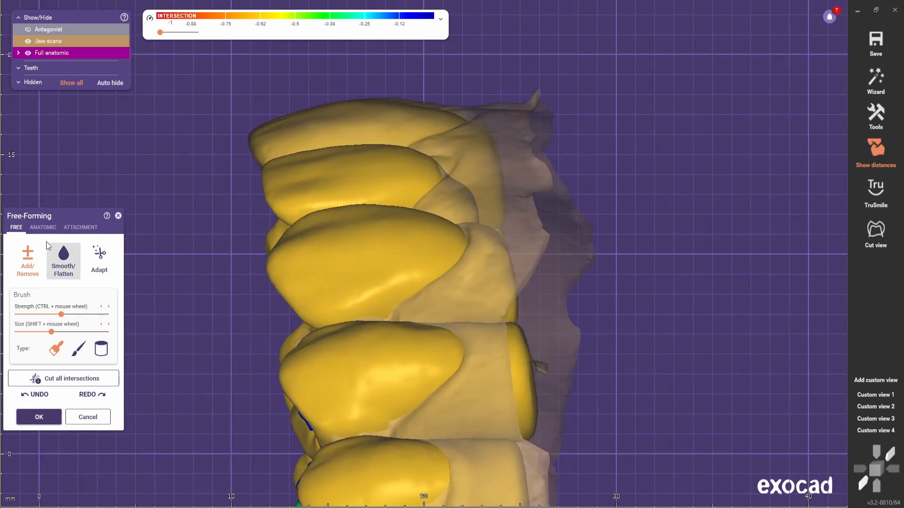
Adjust lateral crown 22 with the anatomic Cusps preset and compare it with the arch from the front.
{"action": "left_click", "coordinate": [43, 228]}
{"action": "scroll", "coordinate": [253, 126], "scroll_direction": "up", "scroll_amount": 2}
{"action": "right_click_drag", "start_coordinate": [255, 175], "coordinate": [168, 255]}
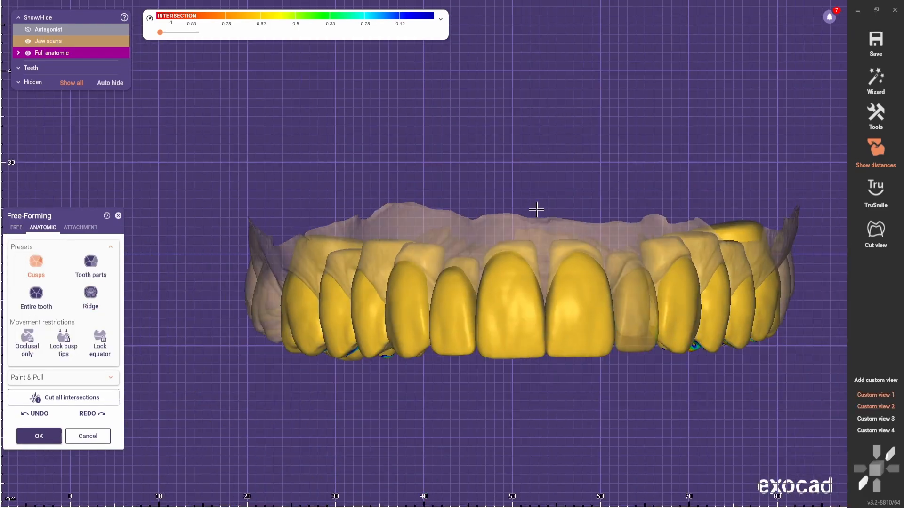
{"action": "right_click_drag", "start_coordinate": [627, 384], "coordinate": [577, 244]}
Shape the distal cervical area of crown 22 with free Add/Remove, using a smaller brush.
{"action": "left_click", "coordinate": [874, 396]}
{"action": "left_click", "coordinate": [16, 228]}
{"action": "left_click", "coordinate": [875, 407]}
{"action": "scroll", "coordinate": [541, 231], "scroll_direction": "up", "scroll_amount": 4}
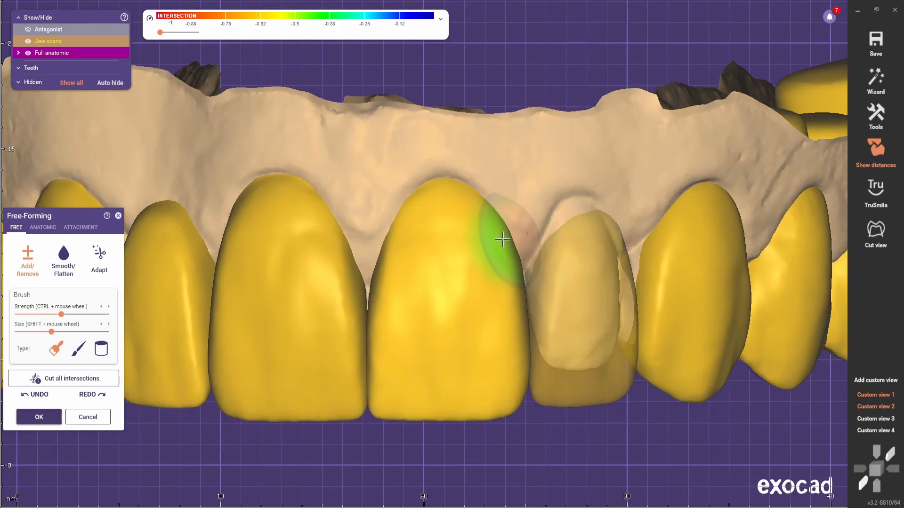
{"action": "left_click", "coordinate": [875, 396]}
{"action": "scroll", "coordinate": [730, 259], "scroll_direction": "up", "scroll_amount": 2}
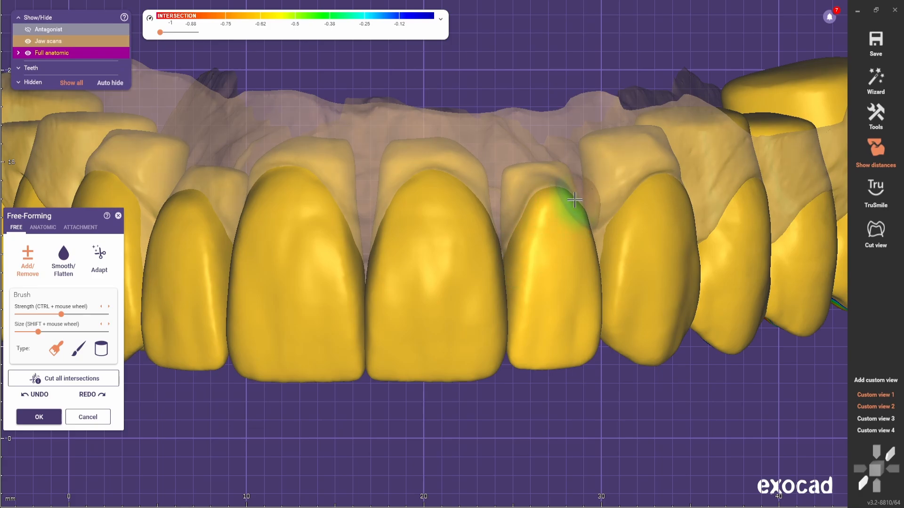
Alternate Smooth/Flatten and Add/Remove with a further reduced brush on the distal cervical edge of crown 22.
{"action": "left_click", "coordinate": [64, 257]}
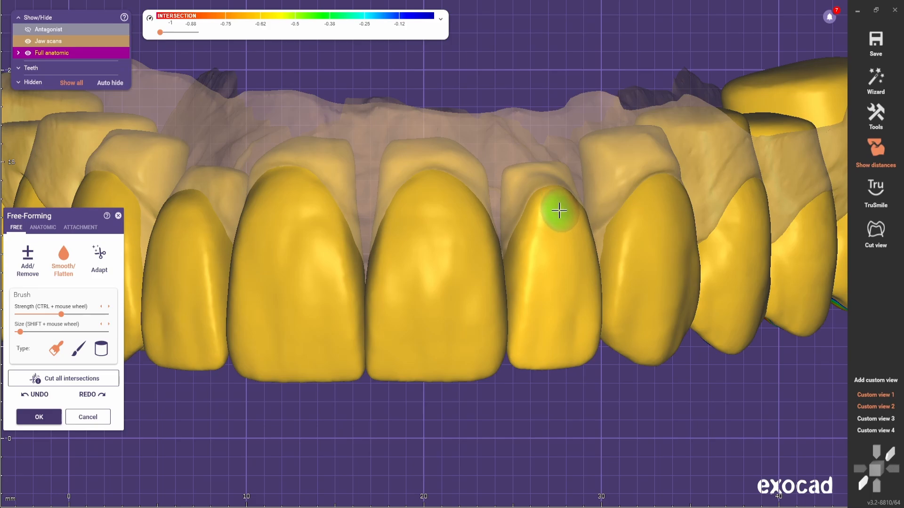
{"action": "left_click", "coordinate": [38, 256]}
{"action": "right_click_drag", "start_coordinate": [567, 207], "coordinate": [488, 203]}
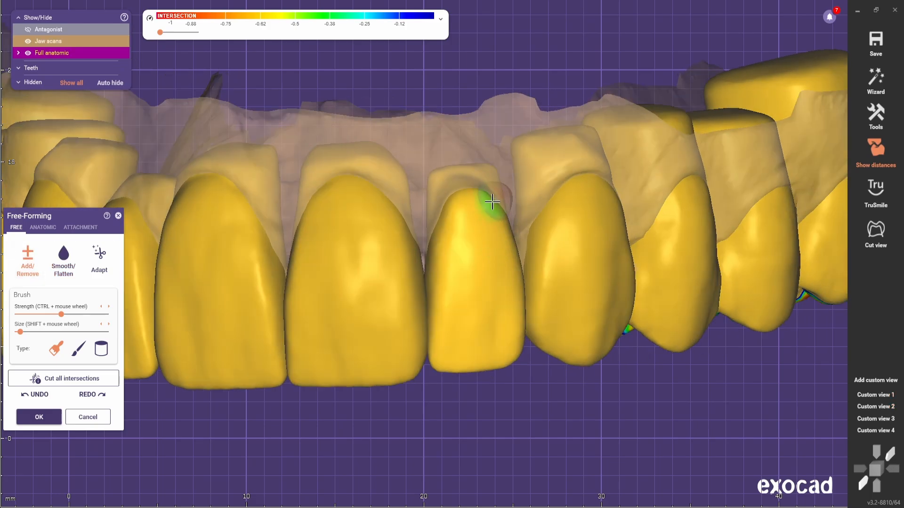
{"action": "left_click", "coordinate": [63, 257]}
{"action": "scroll", "coordinate": [426, 282], "scroll_direction": "down", "scroll_amount": 4}
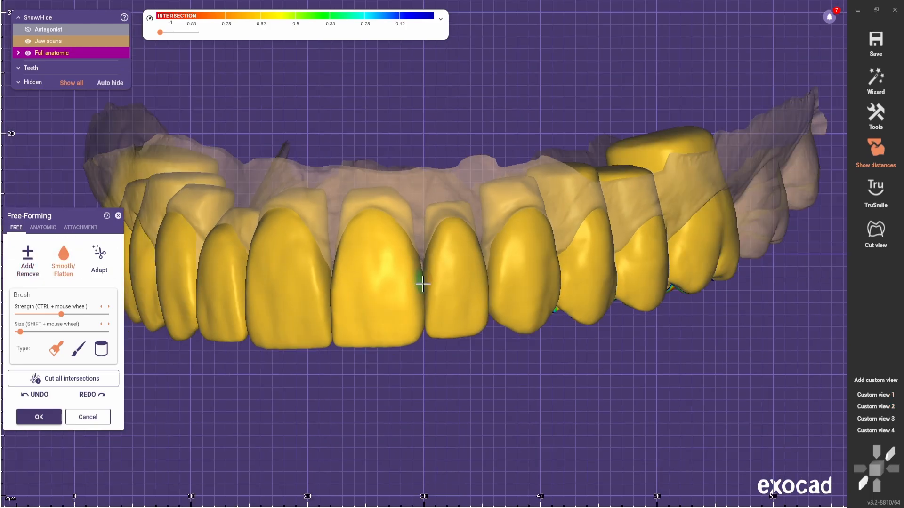
Smooth the distal side of crown 22 against the opaque jaw scan, checking its contour from lateral and front angles.
{"action": "right_click_drag", "start_coordinate": [424, 285], "coordinate": [508, 256]}
{"action": "right_click_drag", "start_coordinate": [617, 257], "coordinate": [544, 272]}
{"action": "scroll", "coordinate": [545, 273], "scroll_direction": "up", "scroll_amount": 7}
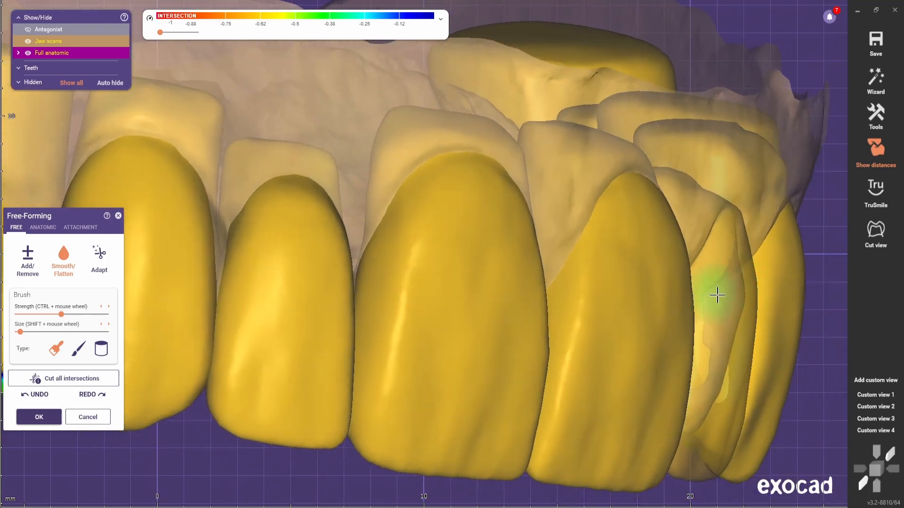
{"action": "scroll", "coordinate": [508, 273], "scroll_direction": "down", "scroll_amount": 8}
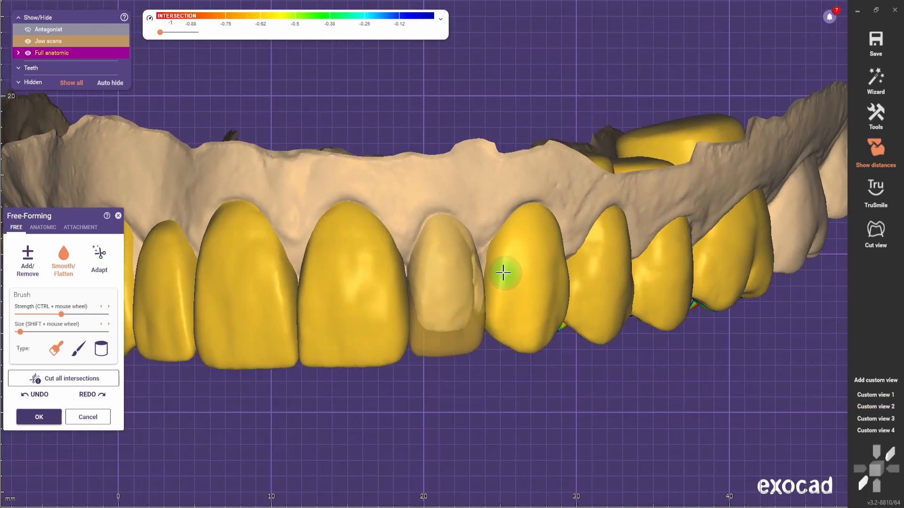
{"action": "scroll", "coordinate": [459, 221], "scroll_direction": "up", "scroll_amount": 5}
{"action": "scroll", "coordinate": [465, 243], "scroll_direction": "down", "scroll_amount": 6}
{"action": "scroll", "coordinate": [402, 246], "scroll_direction": "up", "scroll_amount": 5}
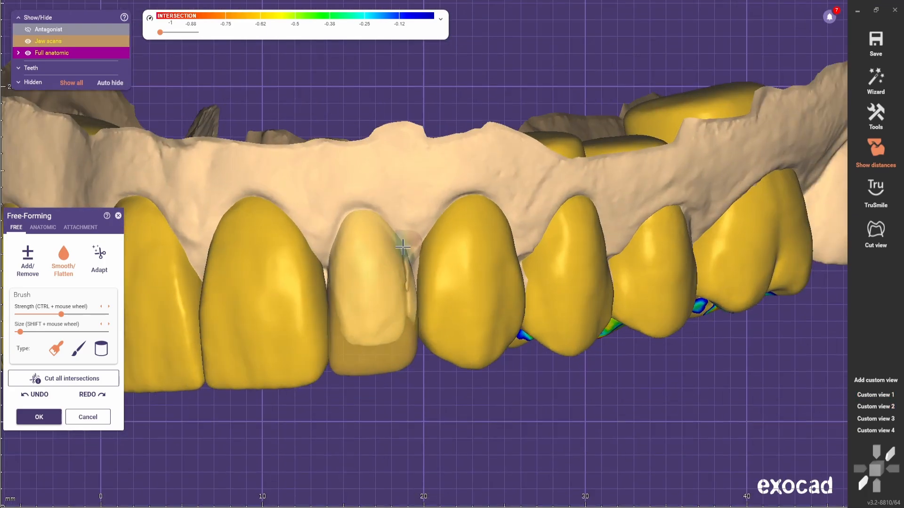
{"action": "scroll", "coordinate": [334, 243], "scroll_direction": "down", "scroll_amount": 5}
{"action": "right_click_drag", "start_coordinate": [397, 375], "coordinate": [444, 343]}
{"action": "scroll", "coordinate": [444, 343], "scroll_direction": "up", "scroll_amount": 2}
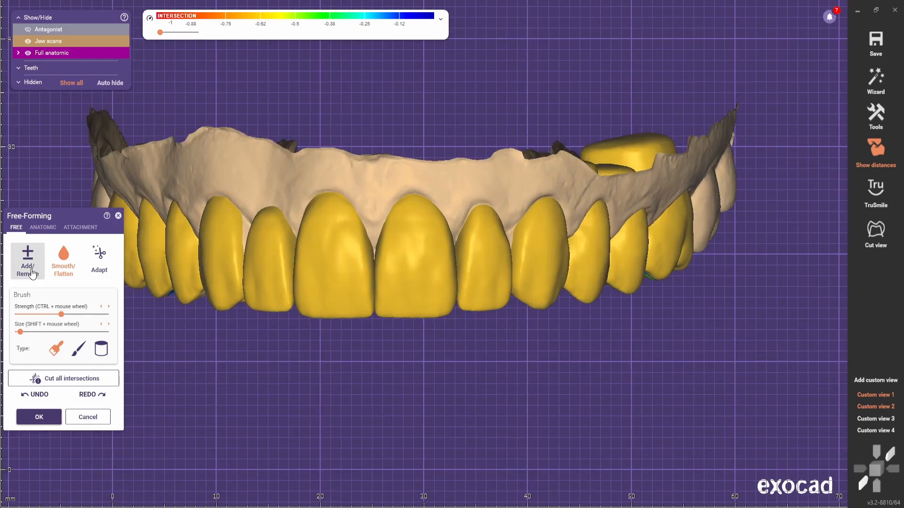
Reshape the mesial and distal contours of crown 22 with Add/Remove, comparing the front and oblique views.
{"action": "right_click_drag", "start_coordinate": [293, 367], "coordinate": [384, 202]}
{"action": "key", "text": "1"}
{"action": "scroll", "coordinate": [408, 265], "scroll_direction": "up", "scroll_amount": 4}
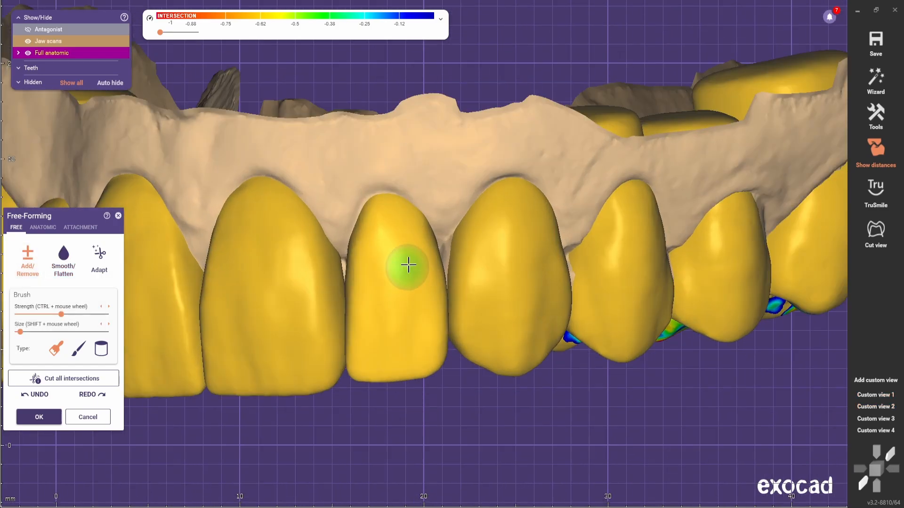
{"action": "right_click_drag", "start_coordinate": [387, 270], "coordinate": [539, 190]}
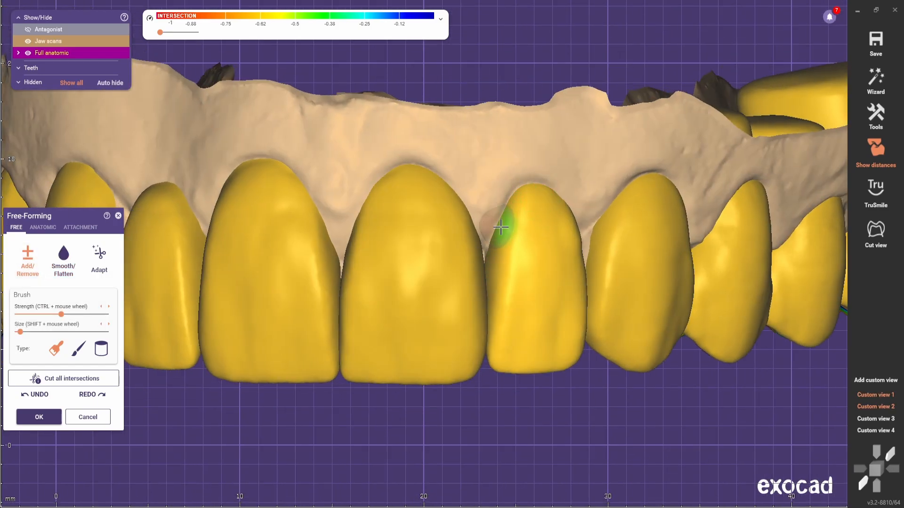
{"action": "scroll", "coordinate": [486, 256], "scroll_direction": "down", "scroll_amount": 2}
{"action": "right_click_drag", "start_coordinate": [575, 235], "coordinate": [515, 218]}
{"action": "scroll", "coordinate": [515, 218], "scroll_direction": "down", "scroll_amount": 3}
{"action": "scroll", "coordinate": [440, 302], "scroll_direction": "up", "scroll_amount": 4}
{"action": "right_click_drag", "start_coordinate": [440, 303], "coordinate": [277, 292]}
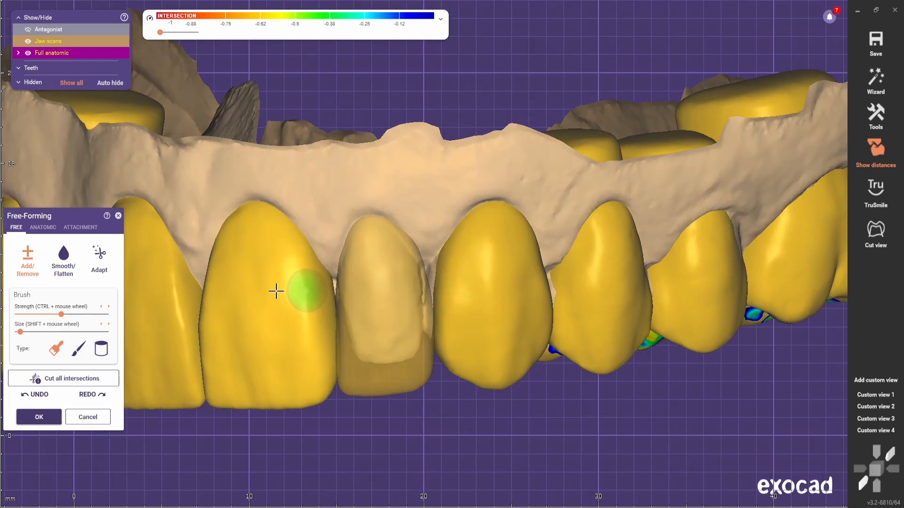
Smooth the distal edge of crown 22 and refine its cervical contour with Add/Remove, checking it within the full arch.
{"action": "key", "text": "2"}
{"action": "scroll", "coordinate": [431, 248], "scroll_direction": "up", "scroll_amount": 2}
{"action": "left_click_drag", "start_coordinate": [435, 289], "coordinate": [432, 282]}
{"action": "scroll", "coordinate": [424, 278], "scroll_direction": "down", "scroll_amount": 1}
{"action": "left_click", "coordinate": [28, 262]}
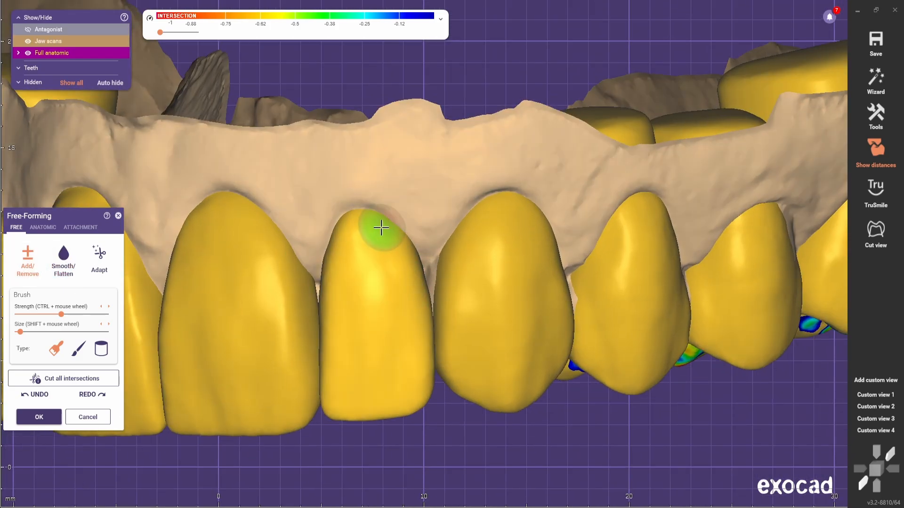
{"action": "left_click", "coordinate": [64, 262]}
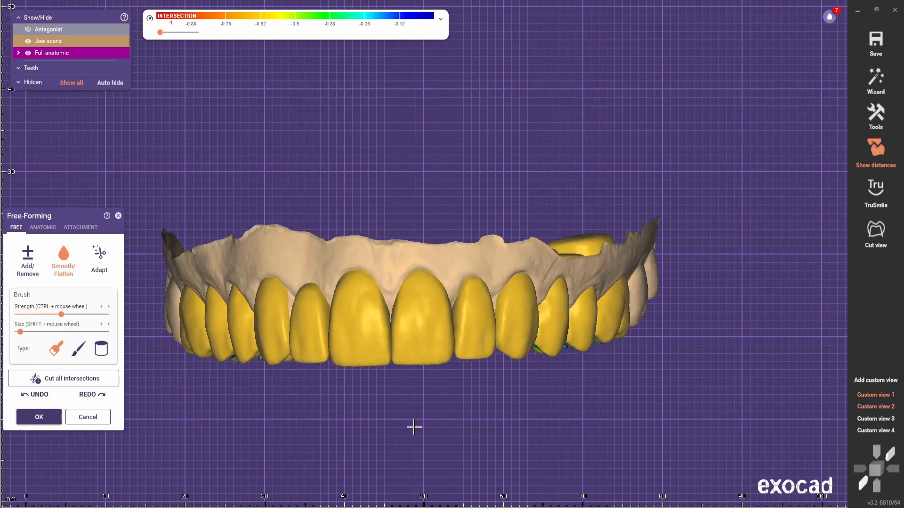
{"action": "scroll", "coordinate": [496, 287], "scroll_direction": "up", "scroll_amount": 4}
{"action": "right_click_drag", "start_coordinate": [414, 428], "coordinate": [485, 358]}
{"action": "scroll", "coordinate": [465, 409], "scroll_direction": "down", "scroll_amount": 3}
{"action": "scroll", "coordinate": [506, 383], "scroll_direction": "down", "scroll_amount": 2}
{"action": "scroll", "coordinate": [483, 264], "scroll_direction": "up", "scroll_amount": 3}
Adjust the mesial and distal sides of crown 22 with the anatomic Tooth parts and Ridge presets.
{"action": "left_click", "coordinate": [95, 258]}
{"action": "scroll", "coordinate": [468, 299], "scroll_direction": "up", "scroll_amount": 2}
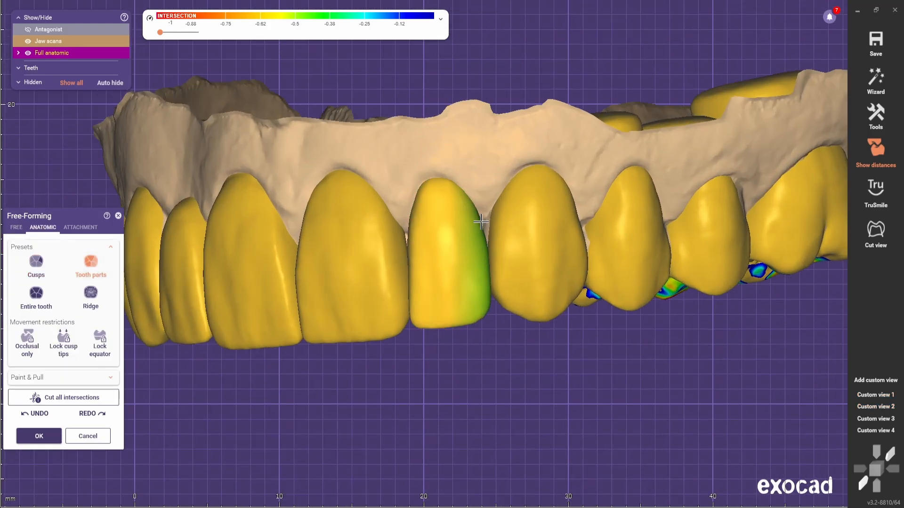
{"action": "right_click_drag", "start_coordinate": [496, 268], "coordinate": [425, 313]}
{"action": "key", "text": "4"}
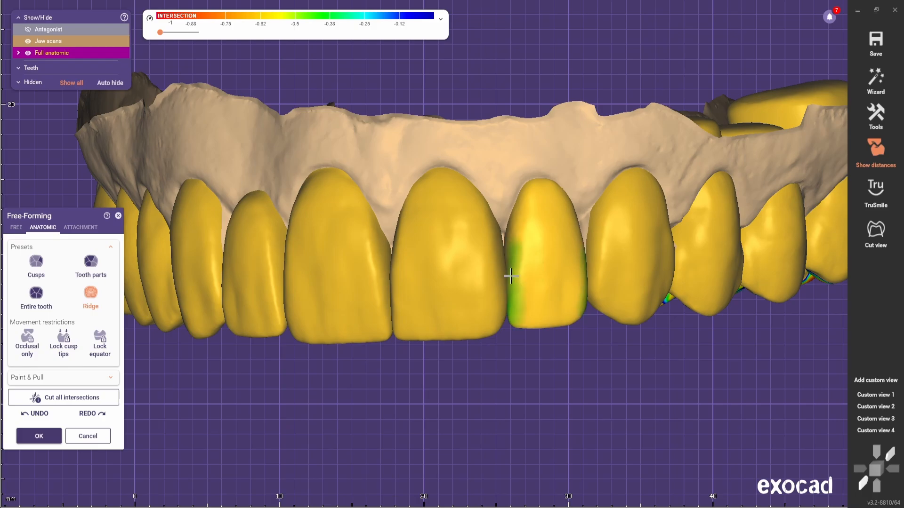
Return to free Add/Remove with a larger brush for crown 22 and check the whole arch.
{"action": "left_click", "coordinate": [16, 227]}
{"action": "left_click", "coordinate": [27, 261]}
{"action": "scroll", "coordinate": [512, 278], "scroll_direction": "up", "scroll_amount": 1}
{"action": "scroll", "coordinate": [510, 276], "scroll_direction": "up", "scroll_amount": 2, "text": "shift"}
{"action": "scroll", "coordinate": [485, 351], "scroll_direction": "down", "scroll_amount": 4}
{"action": "scroll", "coordinate": [487, 384], "scroll_direction": "down", "scroll_amount": 5}
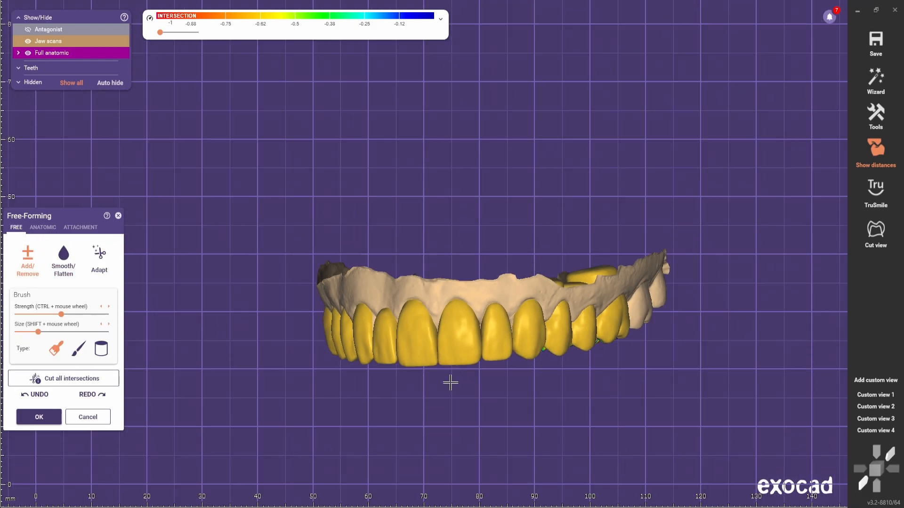
Show the full arch from the front and overlay the measuring grid on top of the crowns.
{"action": "right_click_drag", "start_coordinate": [451, 383], "coordinate": [553, 294]}
{"action": "scroll", "coordinate": [480, 321], "scroll_direction": "up", "scroll_amount": 2}
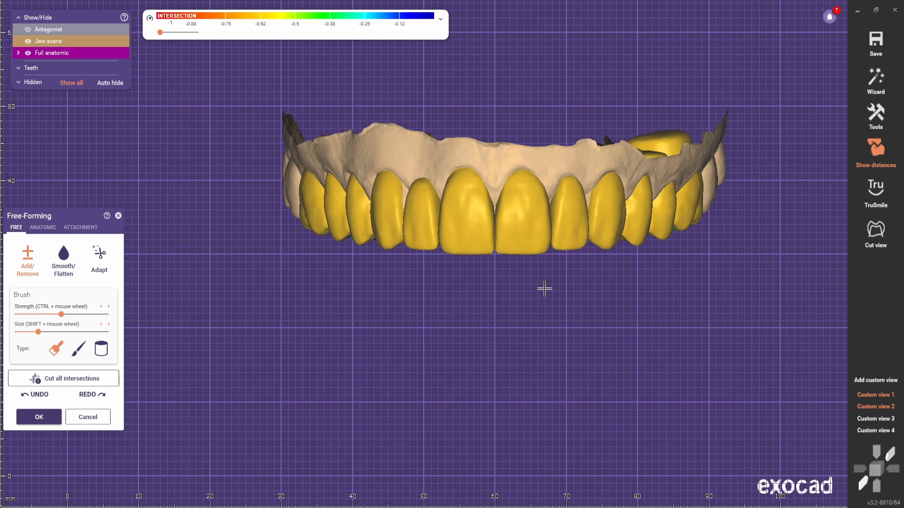
{"action": "key", "text": "g"}
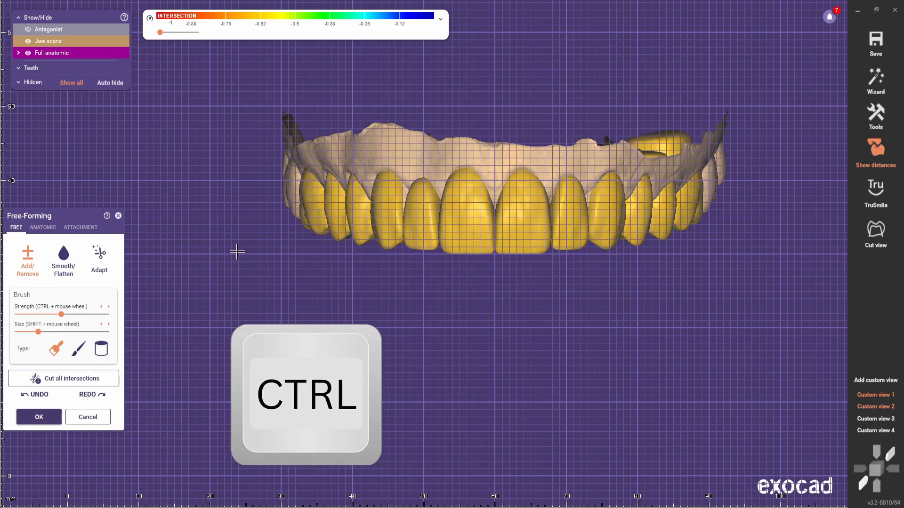
{"action": "key", "text": "ctrl+shift+r"}
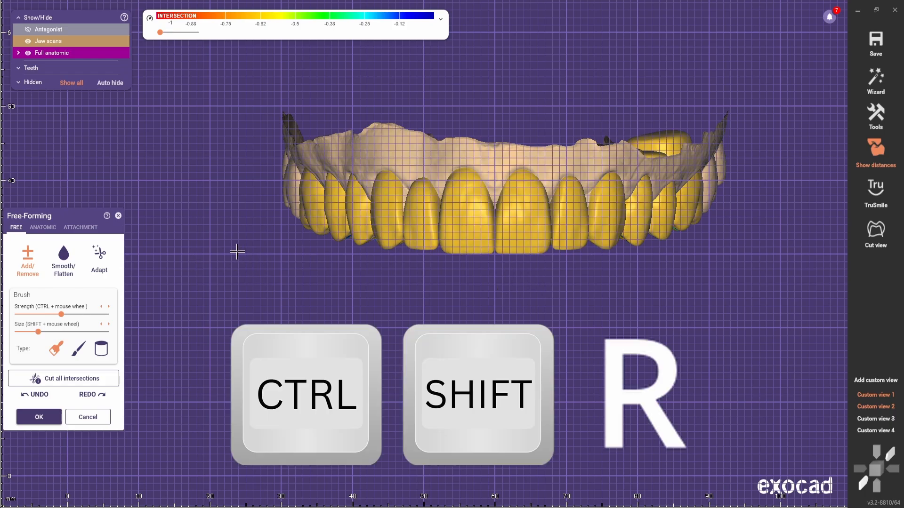
Compare the necks and incisal edges of lateral crowns 12 and 22 against the grid with the anatomic presets active.
{"action": "left_click", "coordinate": [46, 228]}
{"action": "scroll", "coordinate": [549, 216], "scroll_direction": "up", "scroll_amount": 3}
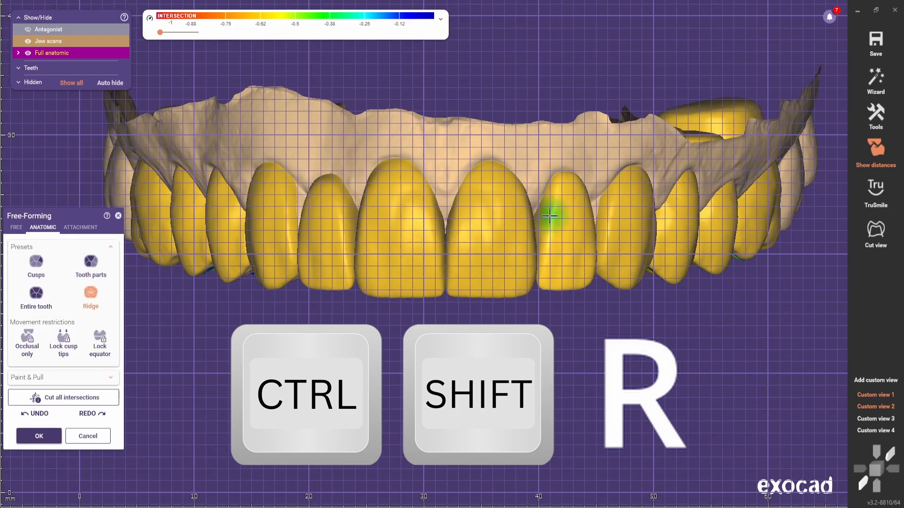
{"action": "scroll", "coordinate": [550, 216], "scroll_direction": "up", "scroll_amount": 1}
{"action": "middle_click_drag", "start_coordinate": [425, 407], "coordinate": [538, 354]}
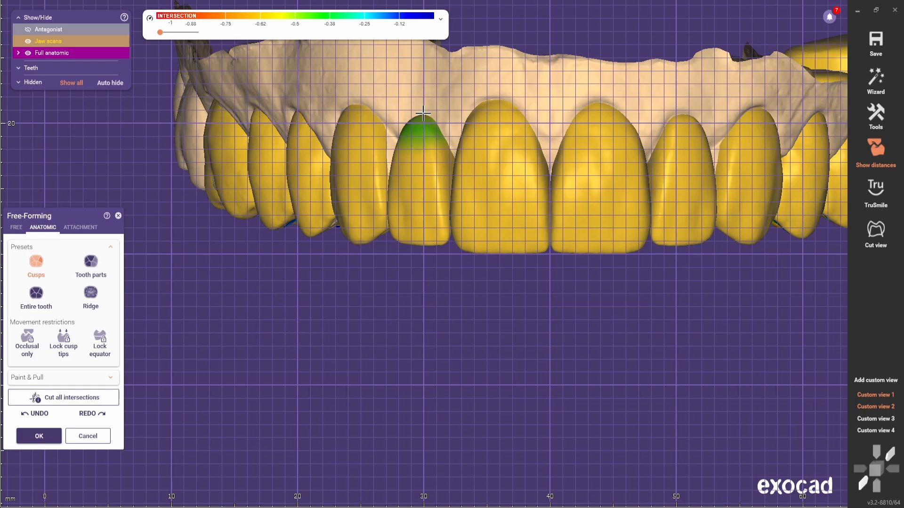
{"action": "scroll", "coordinate": [399, 216], "scroll_direction": "down", "scroll_amount": 5}
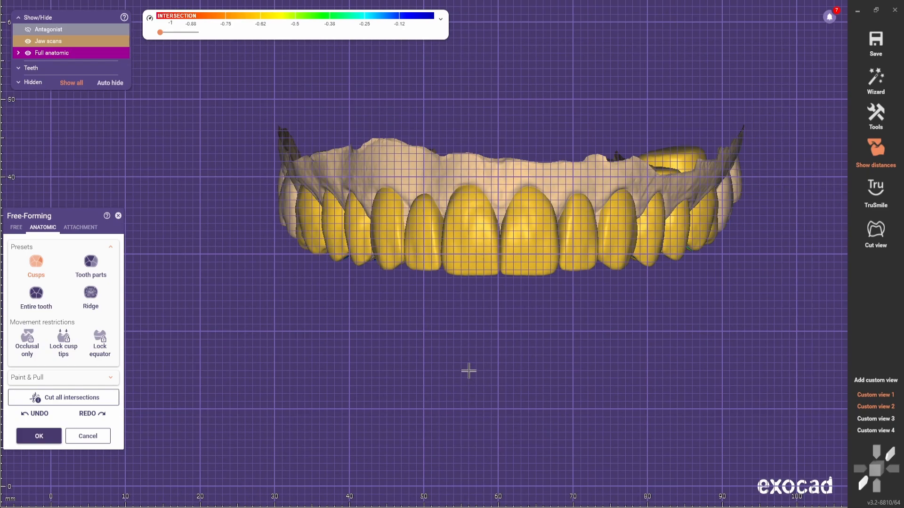
{"action": "middle_click_drag", "start_coordinate": [468, 371], "coordinate": [400, 352]}
{"action": "scroll", "coordinate": [377, 179], "scroll_direction": "up", "scroll_amount": 3}
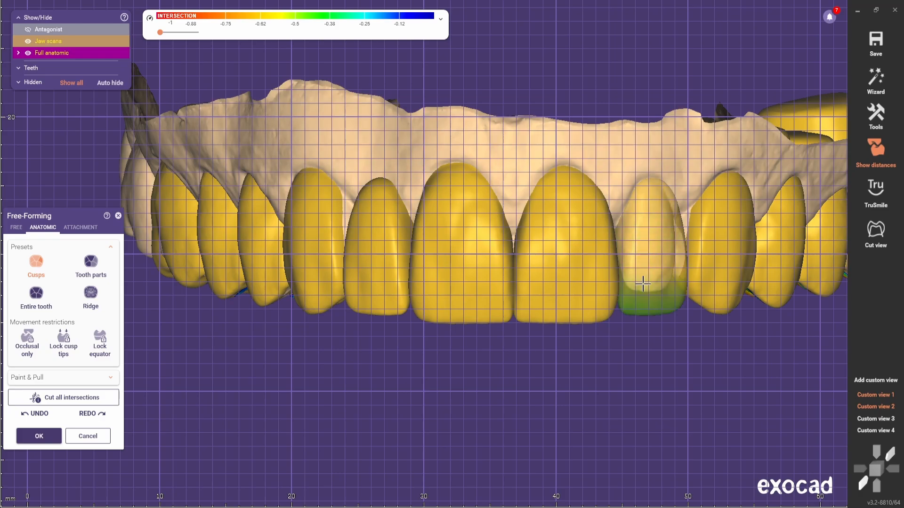
Adjust the incisal edge, buccal surface and neck of crown 22 with the Cusps preset, using the grid for symmetry.
{"action": "left_click_drag", "start_coordinate": [642, 282], "coordinate": [645, 187]}
{"action": "right_click_drag", "start_coordinate": [668, 286], "coordinate": [574, 297]}
{"action": "scroll", "coordinate": [530, 206], "scroll_direction": "up", "scroll_amount": 1}
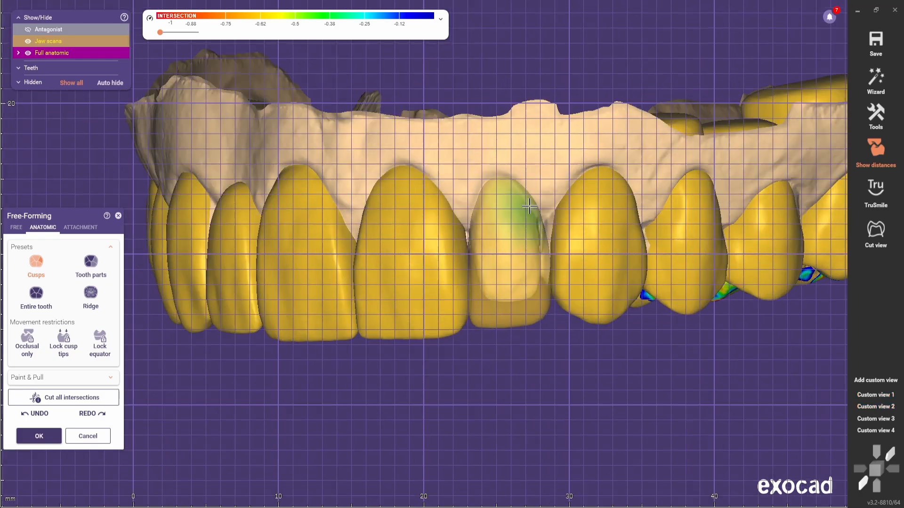
{"action": "scroll", "coordinate": [530, 206], "scroll_direction": "up", "scroll_amount": 3}
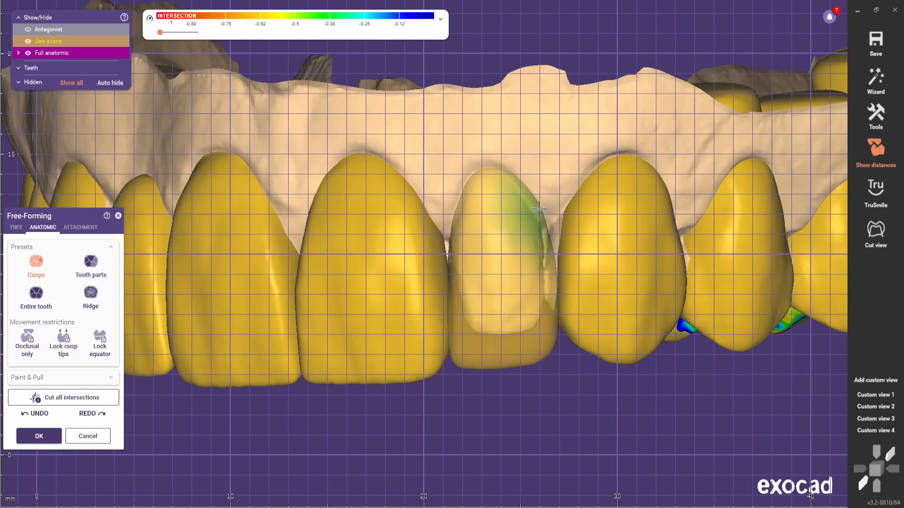
{"action": "scroll", "coordinate": [489, 281], "scroll_direction": "down", "scroll_amount": 4}
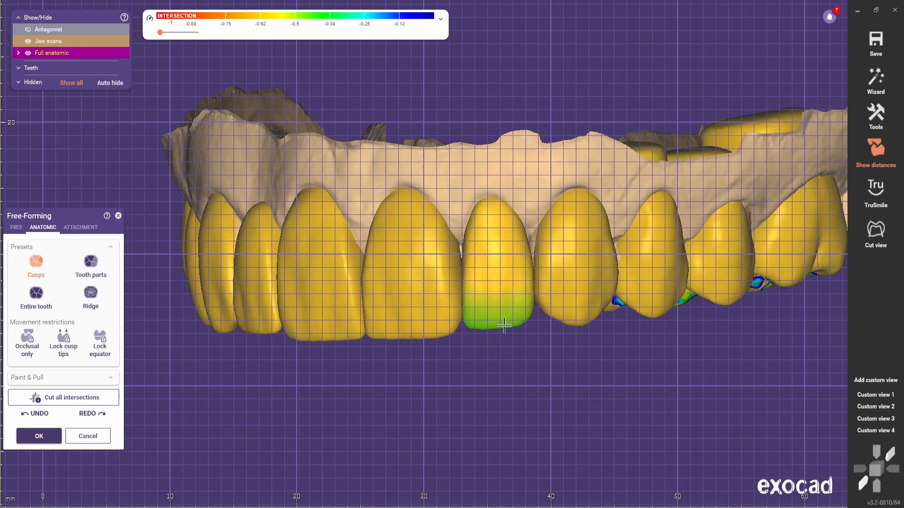
{"action": "scroll", "coordinate": [521, 347], "scroll_direction": "up", "scroll_amount": 3}
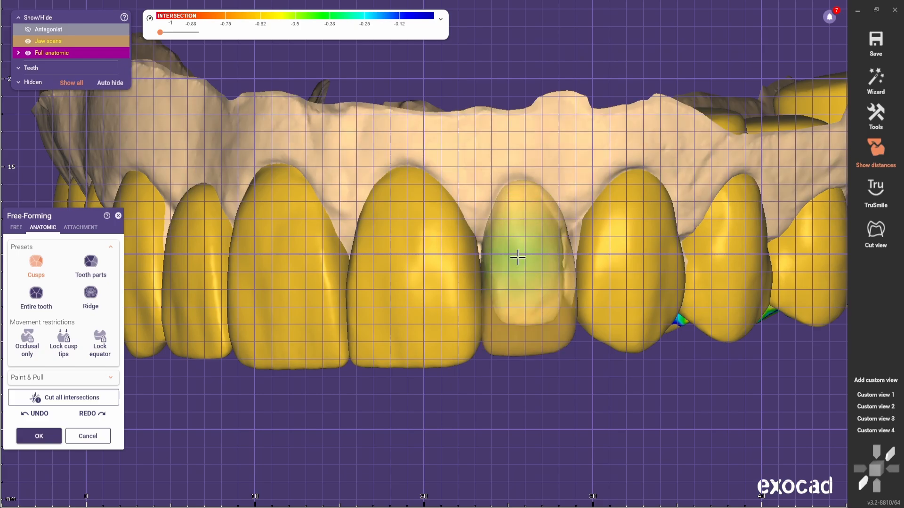
{"action": "scroll", "coordinate": [547, 215], "scroll_direction": "up", "scroll_amount": 3}
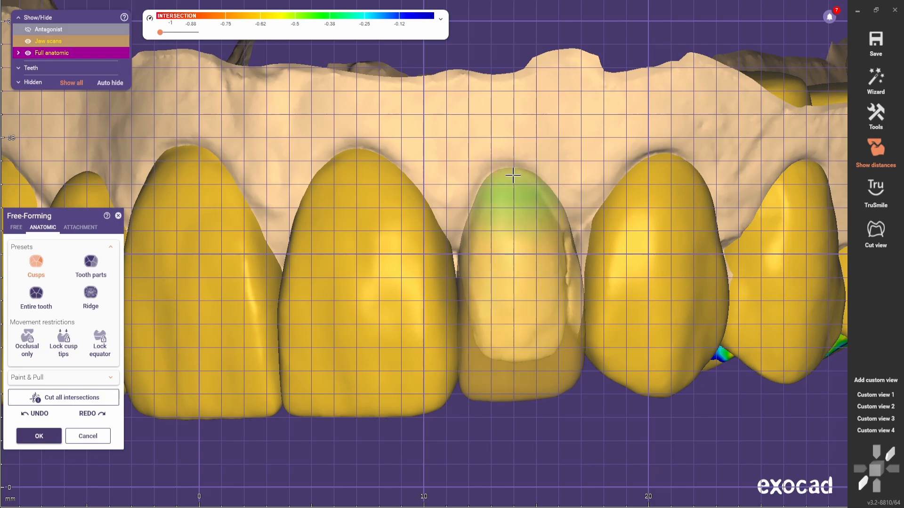
{"action": "scroll", "coordinate": [530, 292], "scroll_direction": "down", "scroll_amount": 2}
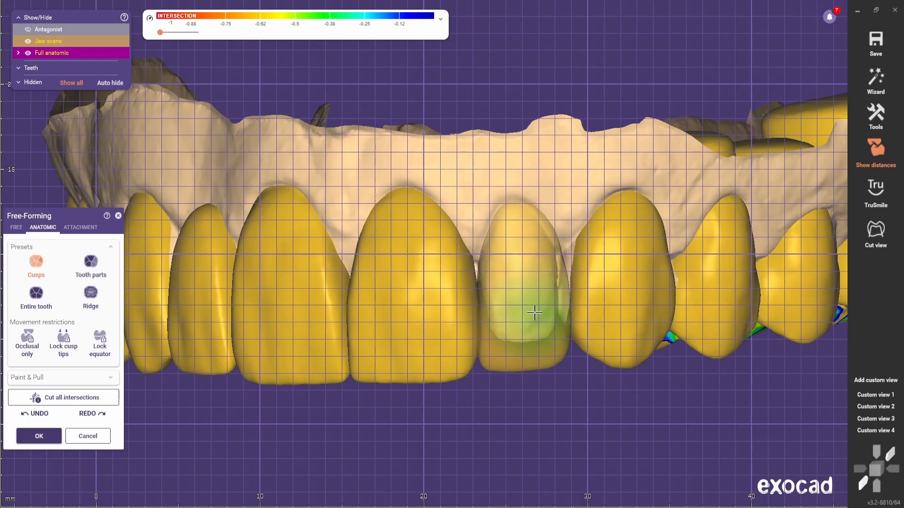
Hide the grid overlay and check the symmetry of the full arch from the front.
{"action": "scroll", "coordinate": [541, 397], "scroll_direction": "down", "scroll_amount": 8}
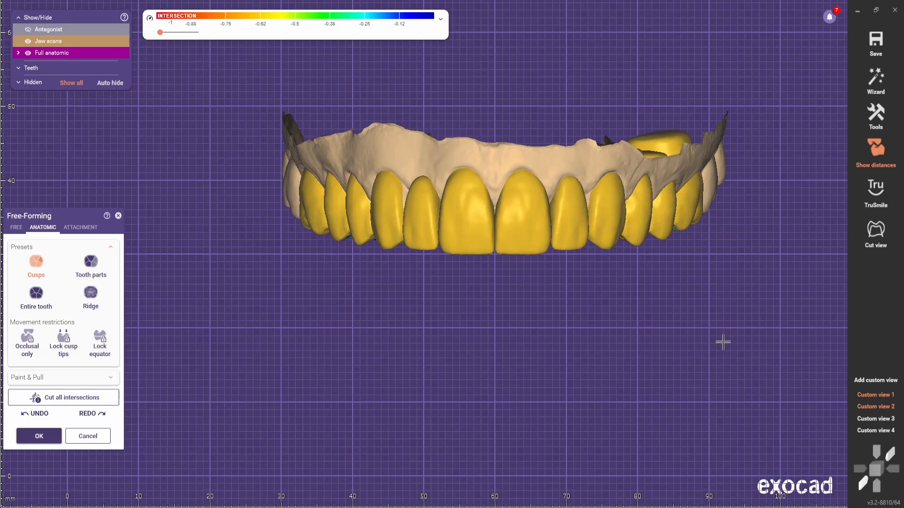
{"action": "scroll", "coordinate": [500, 345], "scroll_direction": "down", "scroll_amount": 2}
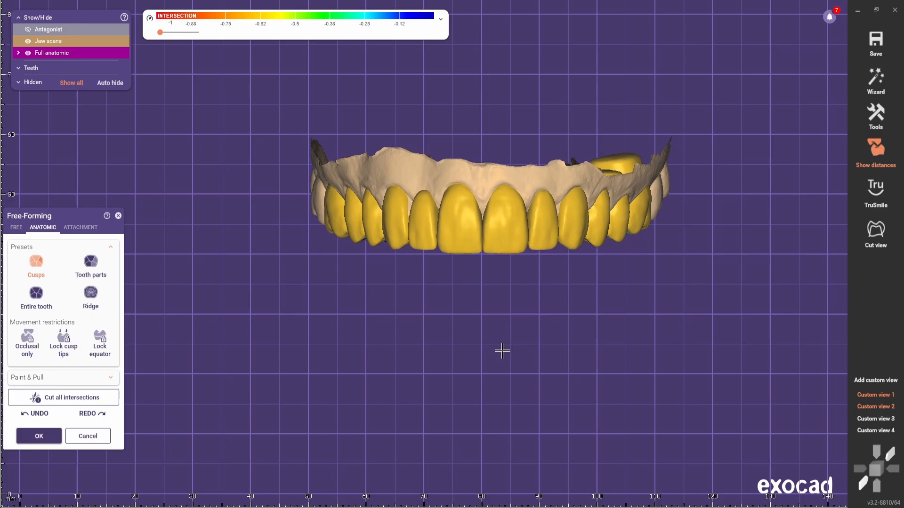
{"action": "scroll", "coordinate": [445, 306], "scroll_direction": "up", "scroll_amount": 3}
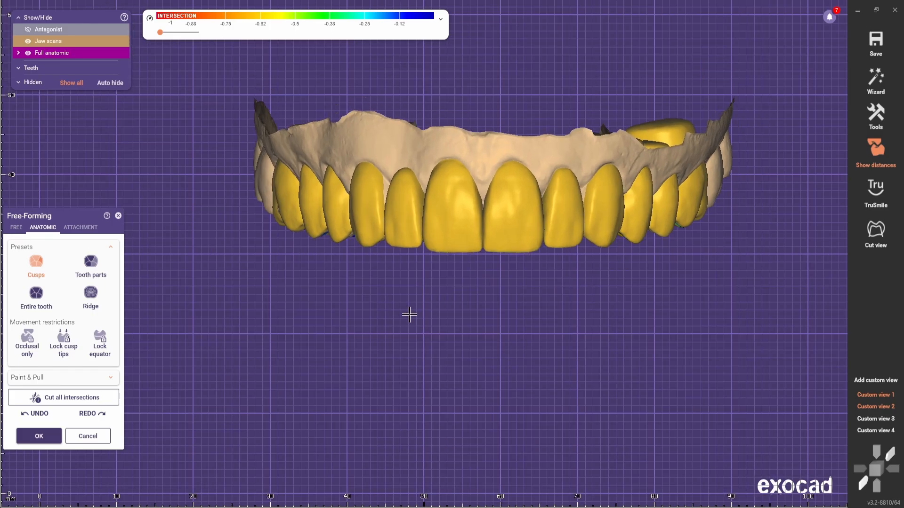
Smooth the cervical base of molar crown 26 with the large Smooth/Flatten brush in Free mode.
{"action": "left_click", "coordinate": [16, 228]}
{"action": "left_click", "coordinate": [63, 262]}
{"action": "right_click_drag", "start_coordinate": [264, 306], "coordinate": [490, 307]}
{"action": "scroll", "coordinate": [488, 309], "scroll_direction": "down", "scroll_amount": 1}
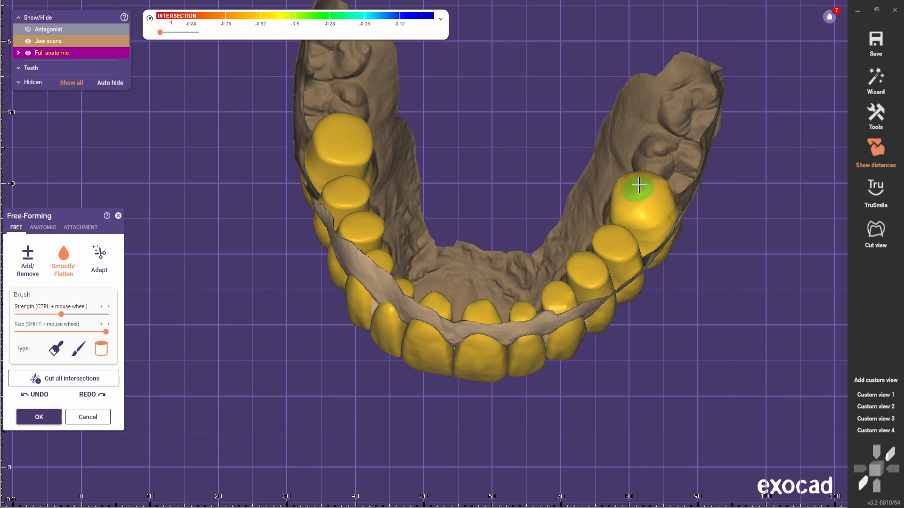
{"action": "left_click", "coordinate": [863, 398]}
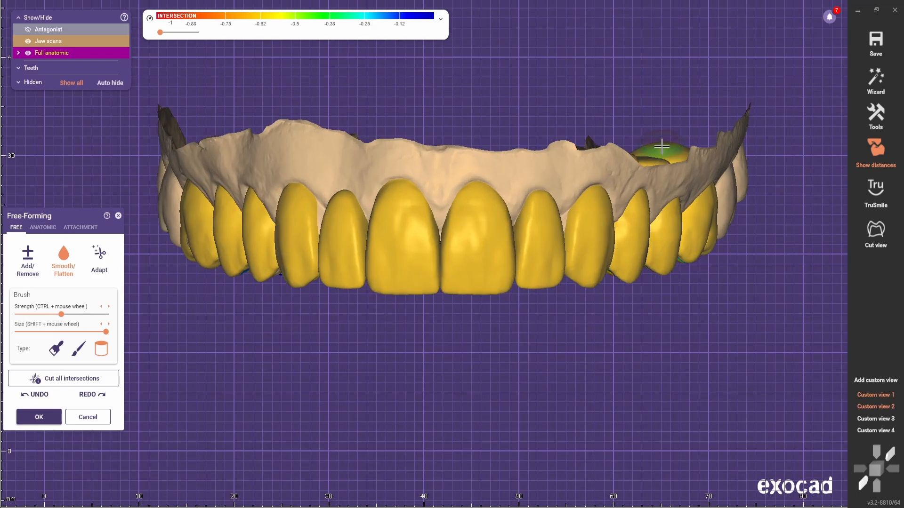
Remove the excess material from the cervical base of crown 26 at increased brush strength, and smooth the reduced surface.
{"action": "scroll", "coordinate": [674, 165], "scroll_direction": "up", "scroll_amount": 1}
{"action": "scroll", "coordinate": [673, 171], "scroll_direction": "up", "scroll_amount": 4, "text": "ctrl"}
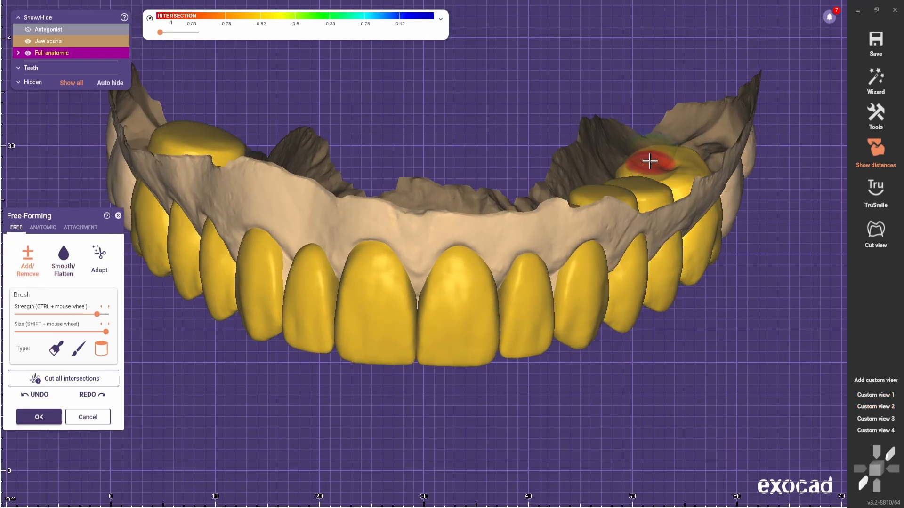
{"action": "mouse_move", "coordinate": [650, 161]}
{"action": "left_mouse_down", "text": "shift"}
{"action": "mouse_move", "coordinate": [668, 159]}
{"action": "mouse_move", "coordinate": [670, 171]}
{"action": "mouse_move", "coordinate": [632, 195]}
{"action": "left_mouse_up", "text": "shift"}
{"action": "left_click", "coordinate": [63, 261]}
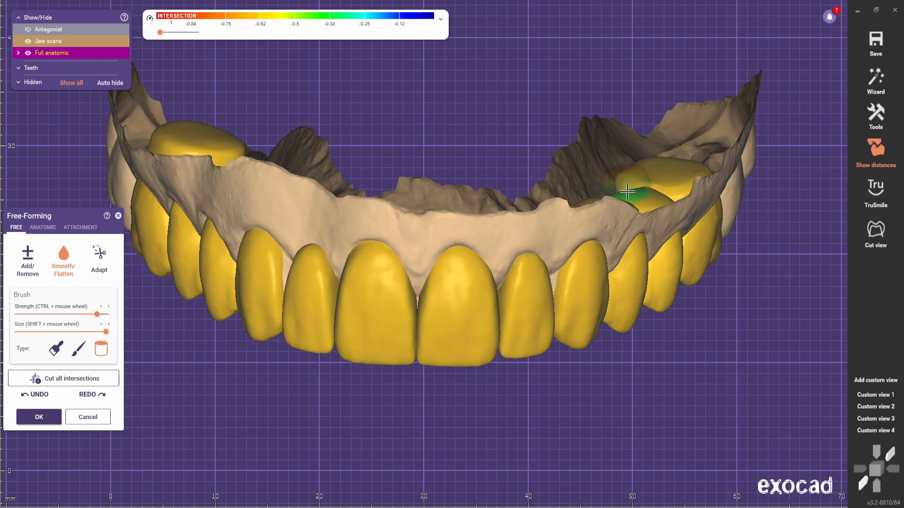
{"action": "left_click_drag", "start_coordinate": [676, 165], "coordinate": [661, 178]}
{"action": "left_click", "coordinate": [863, 484]}
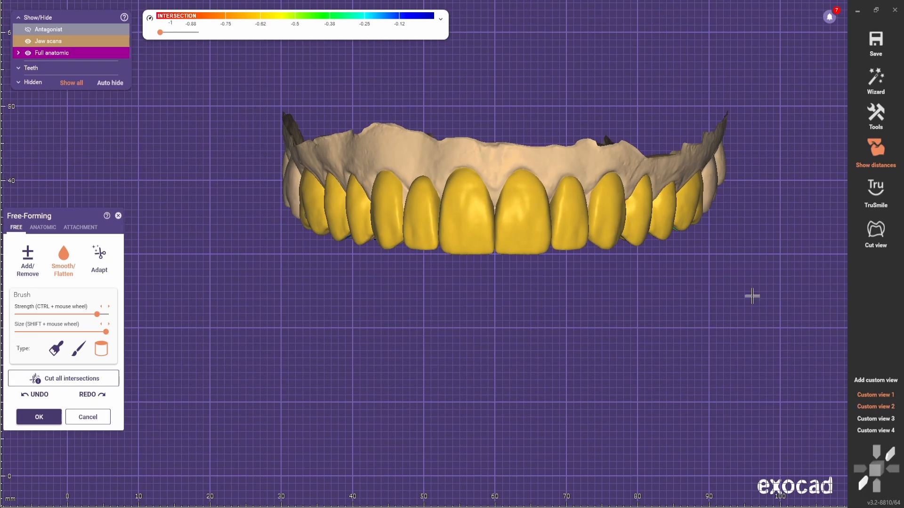
Smooth the cervical base surfaces of crown 26 and of crowns 16 and 15 on the opposite side.
{"action": "right_click_drag", "start_coordinate": [663, 146], "coordinate": [650, 239]}
{"action": "mouse_move", "coordinate": [675, 198]}
{"action": "left_mouse_down"}
{"action": "mouse_move", "coordinate": [646, 194]}
{"action": "mouse_move", "coordinate": [674, 180]}
{"action": "left_mouse_up"}
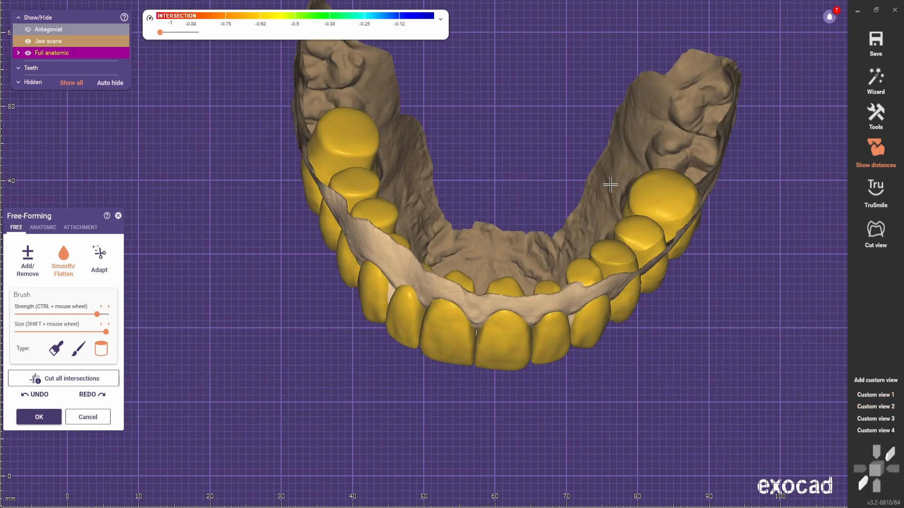
{"action": "mouse_move", "coordinate": [344, 150]}
{"action": "left_mouse_down"}
{"action": "mouse_move", "coordinate": [362, 129]}
{"action": "mouse_move", "coordinate": [363, 188]}
{"action": "left_mouse_up"}
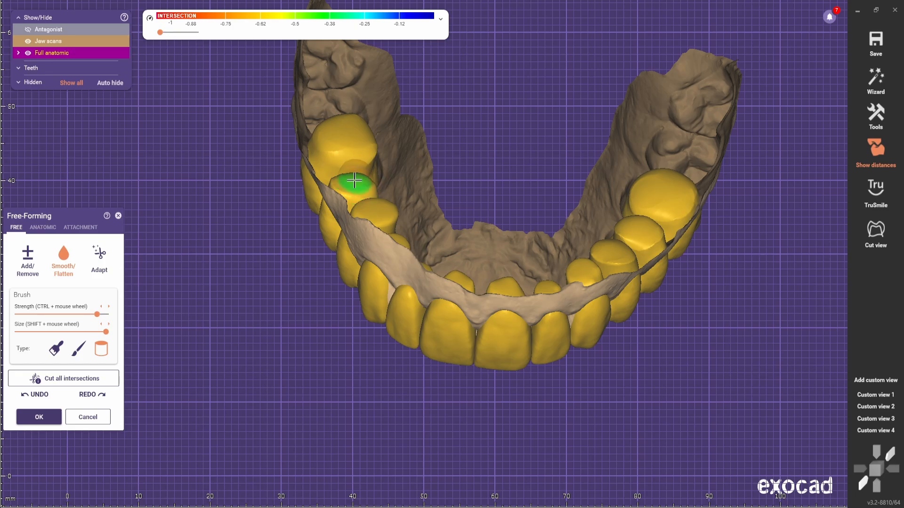
{"action": "right_click_drag", "start_coordinate": [373, 208], "coordinate": [384, 275]}
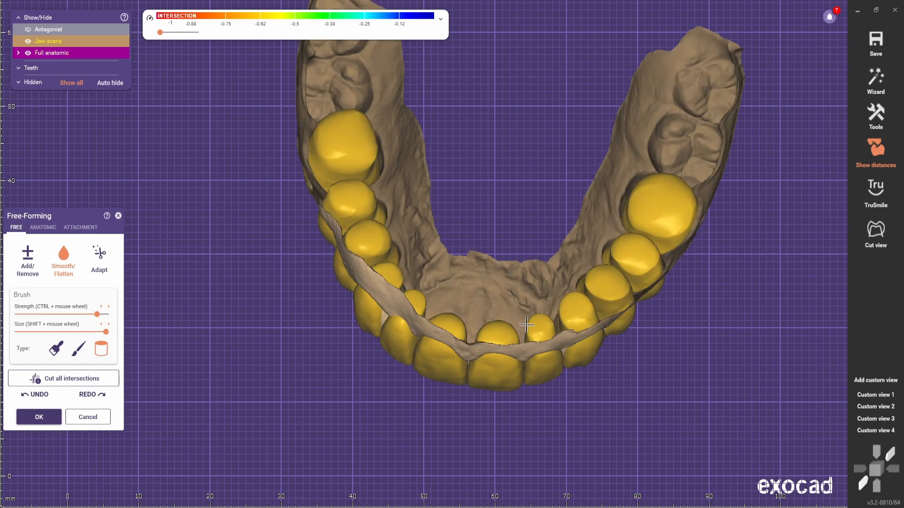
Check the full arch from the front with the full anatomic crowns at 100% opacity.
{"action": "right_click_drag", "start_coordinate": [620, 283], "coordinate": [541, 332]}
{"action": "scroll", "coordinate": [556, 320], "scroll_direction": "down", "scroll_amount": 4}
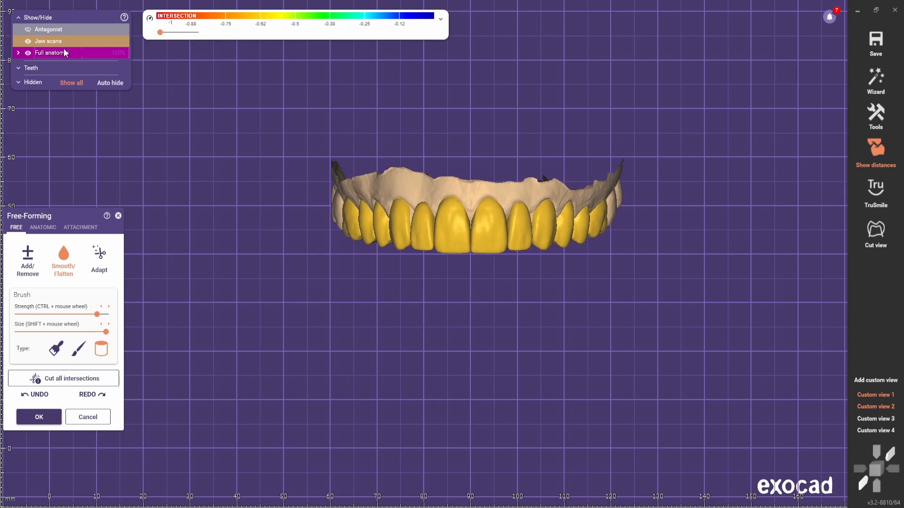
{"action": "left_click_drag", "start_coordinate": [64, 53], "coordinate": [129, 54]}
{"action": "scroll", "coordinate": [499, 297], "scroll_direction": "up", "scroll_amount": 1}
{"action": "scroll", "coordinate": [521, 317], "scroll_direction": "up", "scroll_amount": 2}
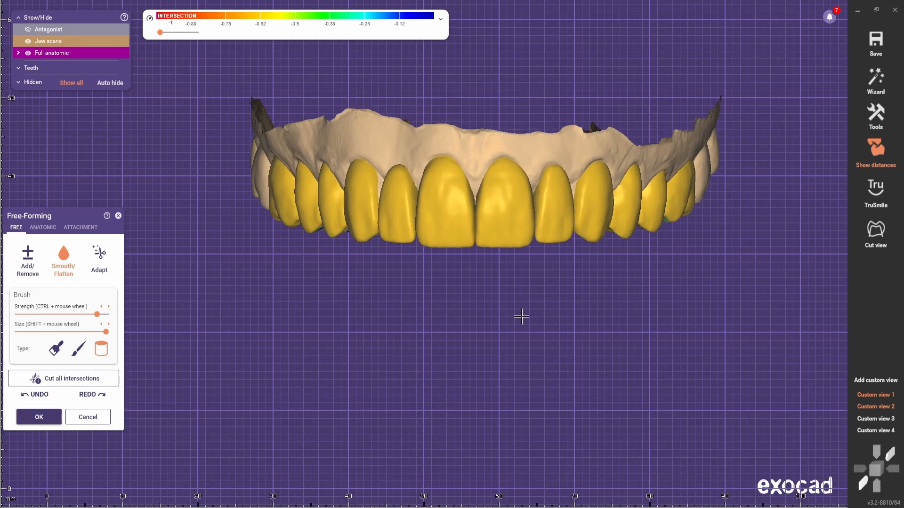
Try to adapt all crowns to the static occlusion at a 0.1 mm distance and inspect the occlusal surfaces.
{"action": "right_click_drag", "start_coordinate": [561, 315], "coordinate": [569, 383]}
{"action": "left_click", "coordinate": [100, 255]}
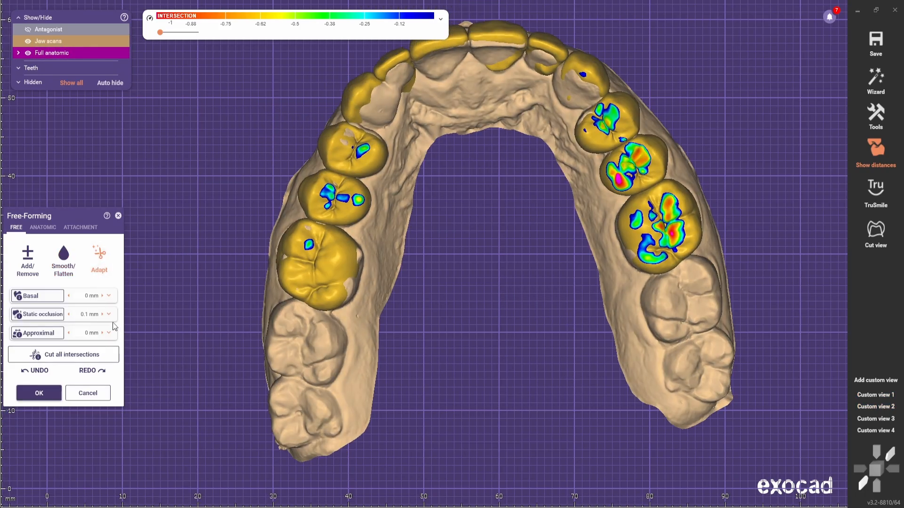
{"action": "left_click", "coordinate": [44, 319]}
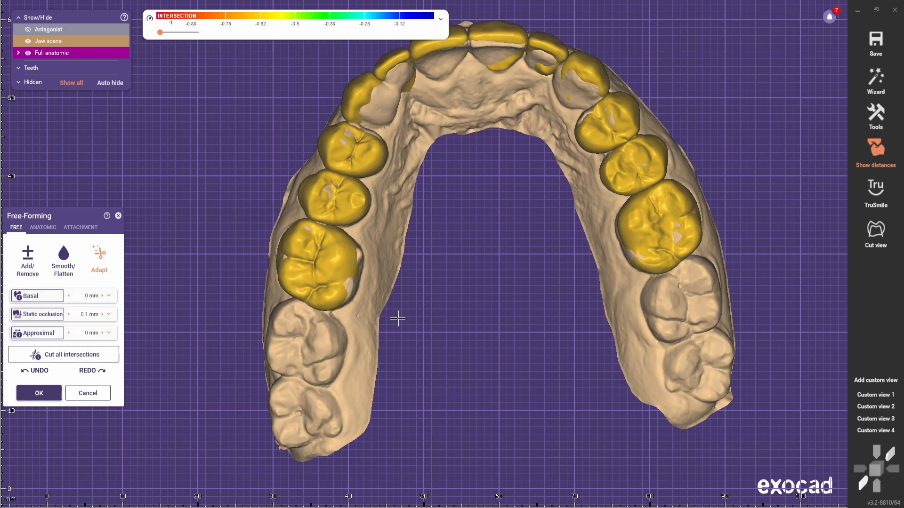
{"action": "scroll", "coordinate": [467, 336], "scroll_direction": "down", "scroll_amount": 2}
{"action": "scroll", "coordinate": [591, 245], "scroll_direction": "up", "scroll_amount": 2}
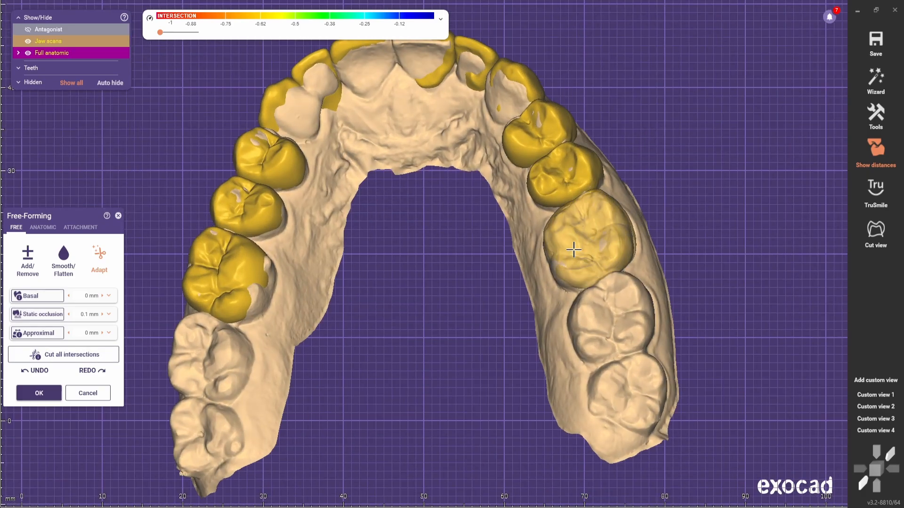
{"action": "right_click_drag", "start_coordinate": [549, 303], "coordinate": [510, 238]}
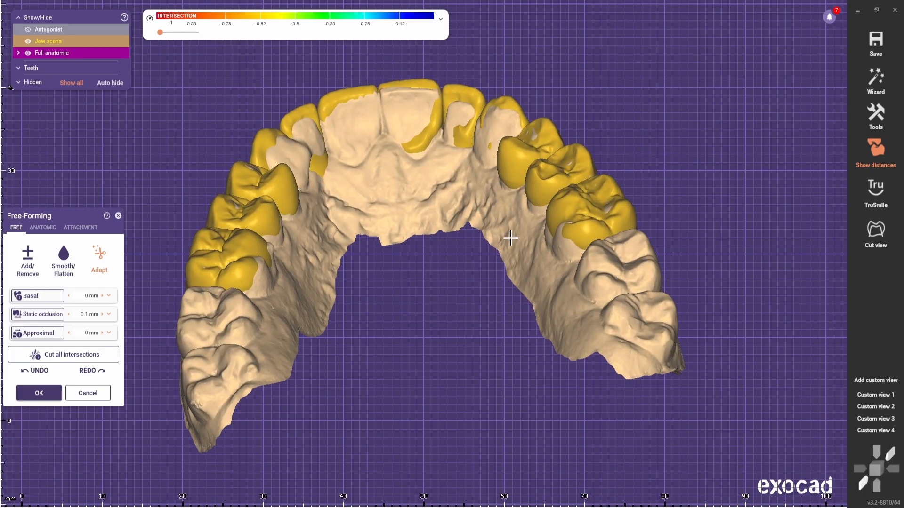
{"action": "key", "text": "ctrl+z"}
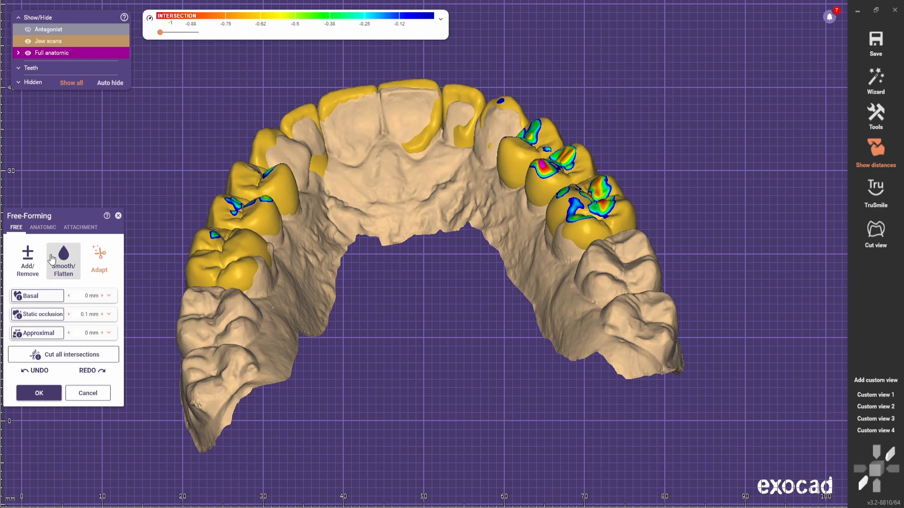
Reduce the antagonist intersections on premolar crowns 24 and 25 by reshaping their cusp ridges with the Ridge preset.
{"action": "left_click", "coordinate": [43, 228]}
{"action": "scroll", "coordinate": [499, 186], "scroll_direction": "up", "scroll_amount": 3}
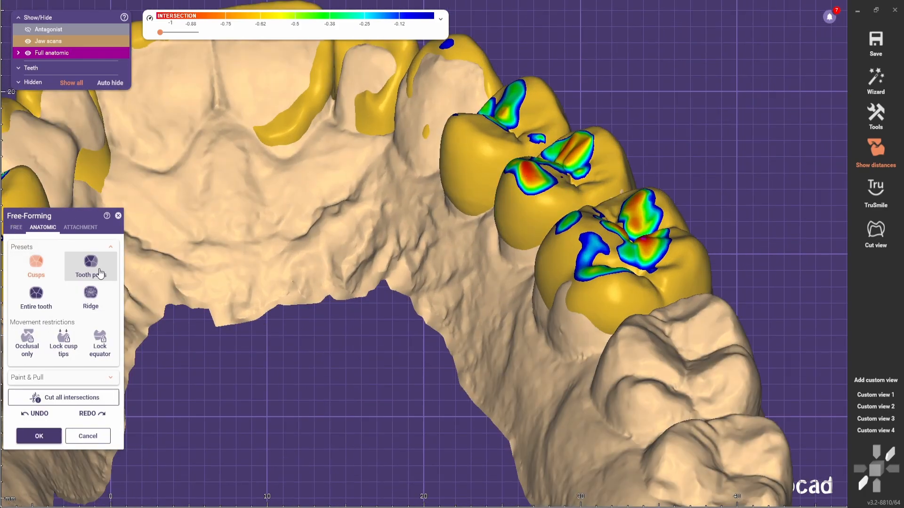
{"action": "left_click", "coordinate": [98, 270]}
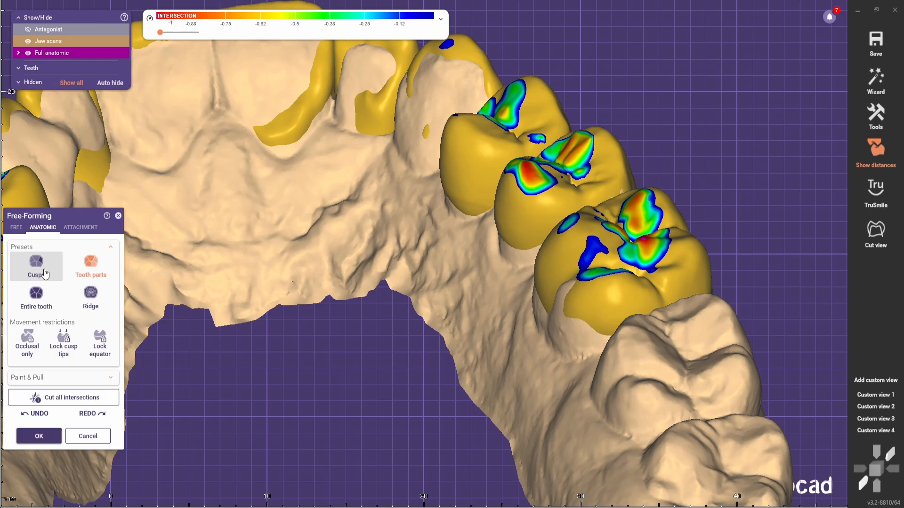
{"action": "left_click", "coordinate": [45, 272]}
{"action": "right_click_drag", "start_coordinate": [572, 254], "coordinate": [567, 231]}
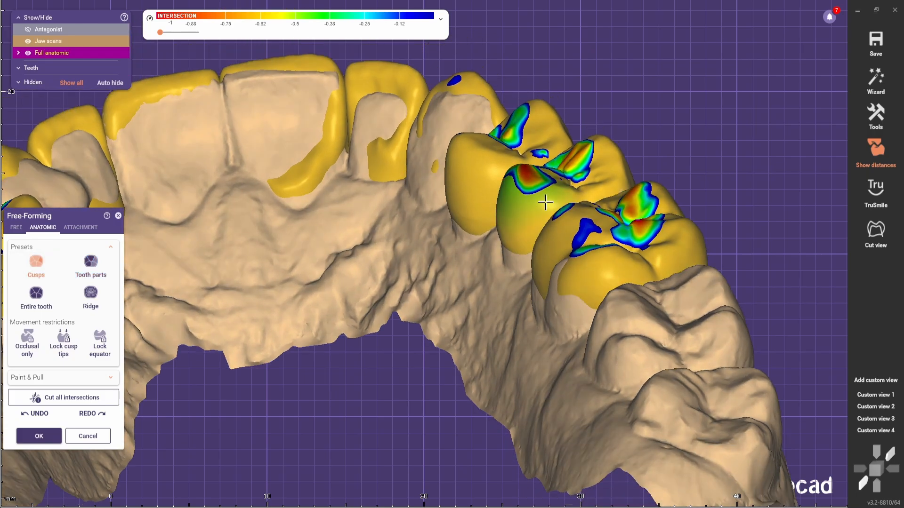
{"action": "left_click", "coordinate": [88, 264]}
{"action": "scroll", "coordinate": [542, 169], "scroll_direction": "up", "scroll_amount": 2}
{"action": "left_click", "coordinate": [91, 298]}
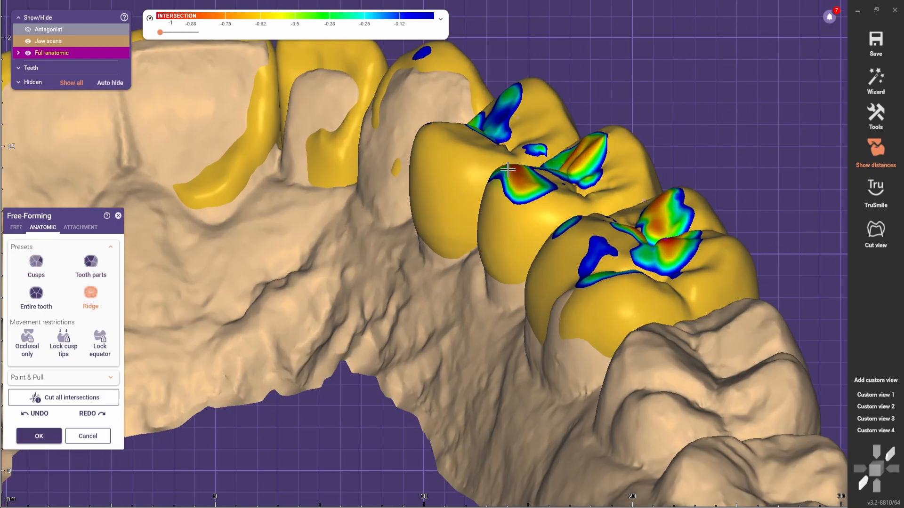
{"action": "left_click_drag", "start_coordinate": [586, 164], "coordinate": [584, 171]}
{"action": "right_click_drag", "start_coordinate": [585, 171], "coordinate": [575, 208]}
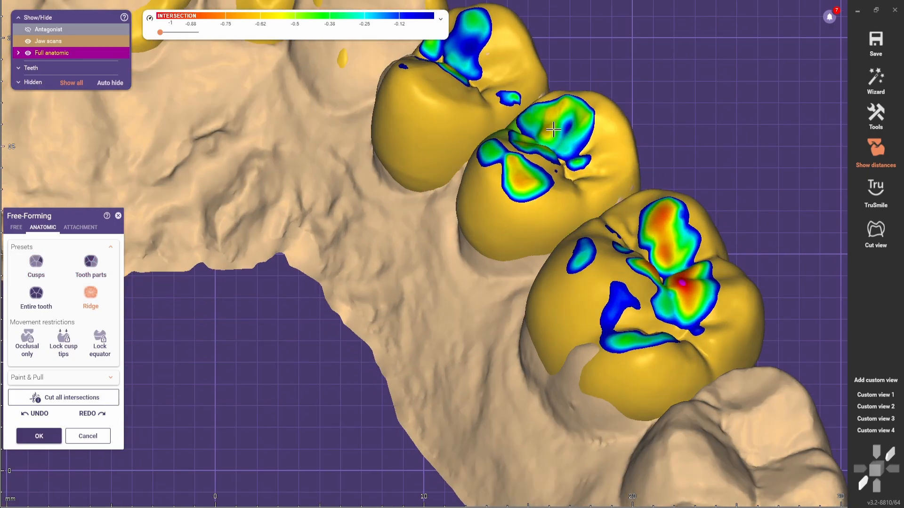
Lower the buccal cusp ridges of molar crown 26 with the Ridge preset to reduce its antagonist intersections.
{"action": "right_click_drag", "start_coordinate": [674, 243], "coordinate": [666, 214]}
{"action": "left_click", "coordinate": [36, 268]}
{"action": "left_click", "coordinate": [91, 266]}
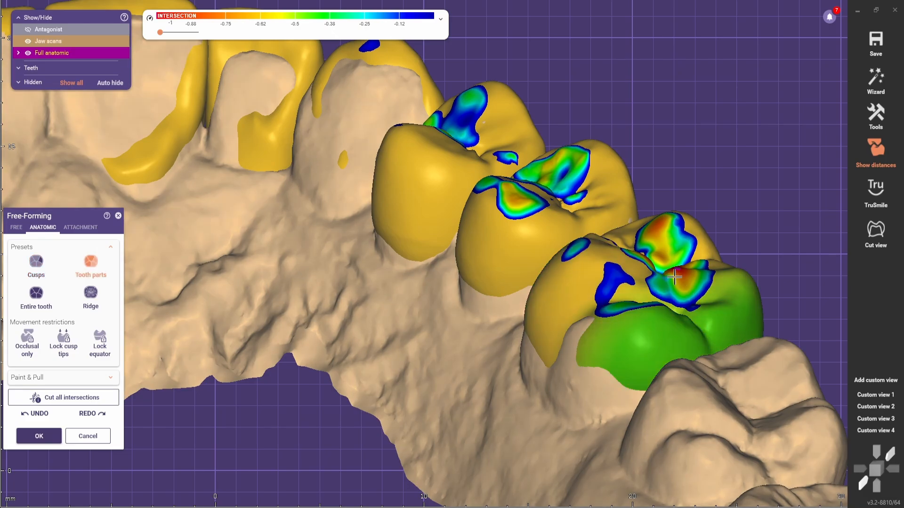
{"action": "left_click", "coordinate": [91, 298]}
{"action": "right_click_drag", "start_coordinate": [565, 329], "coordinate": [528, 302]}
{"action": "scroll", "coordinate": [529, 301], "scroll_direction": "up", "scroll_amount": 2}
{"action": "left_click_drag", "start_coordinate": [663, 220], "coordinate": [676, 223]}
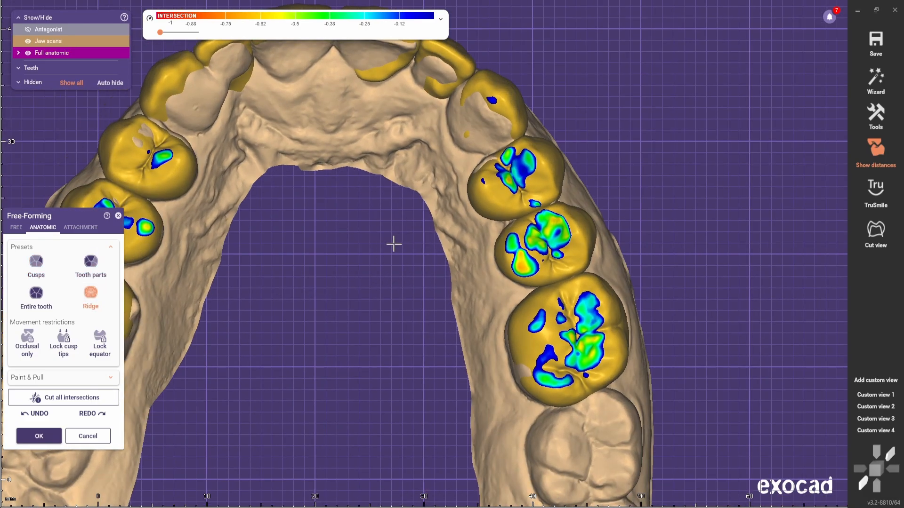
Adapt the crowns to the static occlusion at 0.1 mm, and smooth the occlusal surfaces of crowns 25 and 26.
{"action": "left_click", "coordinate": [16, 228]}
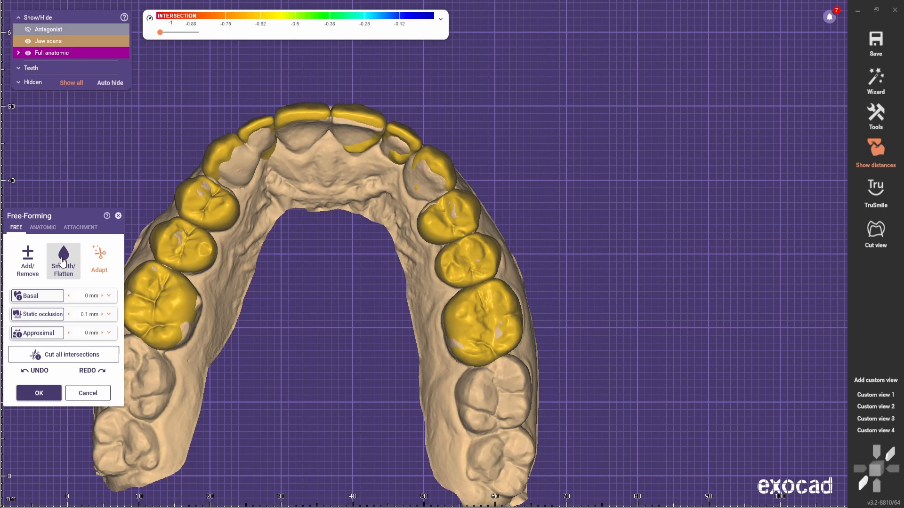
{"action": "left_click", "coordinate": [63, 262]}
{"action": "scroll", "coordinate": [440, 261], "scroll_direction": "up", "scroll_amount": 2}
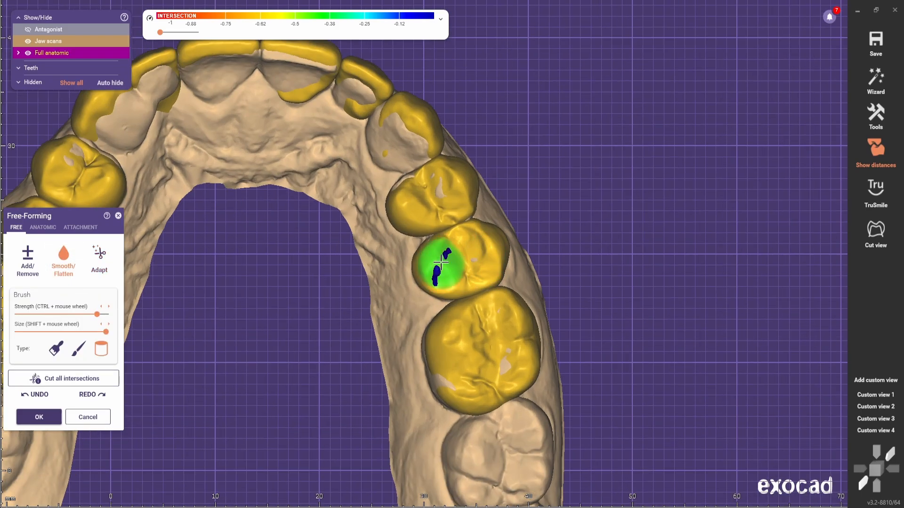
{"action": "mouse_move", "coordinate": [477, 325]}
{"action": "left_mouse_down"}
{"action": "mouse_move", "coordinate": [460, 338]}
{"action": "mouse_move", "coordinate": [490, 381]}
{"action": "left_mouse_up"}
{"action": "scroll", "coordinate": [379, 375], "scroll_direction": "down", "scroll_amount": 1}
{"action": "middle_click_drag", "start_coordinate": [379, 375], "coordinate": [580, 374]}
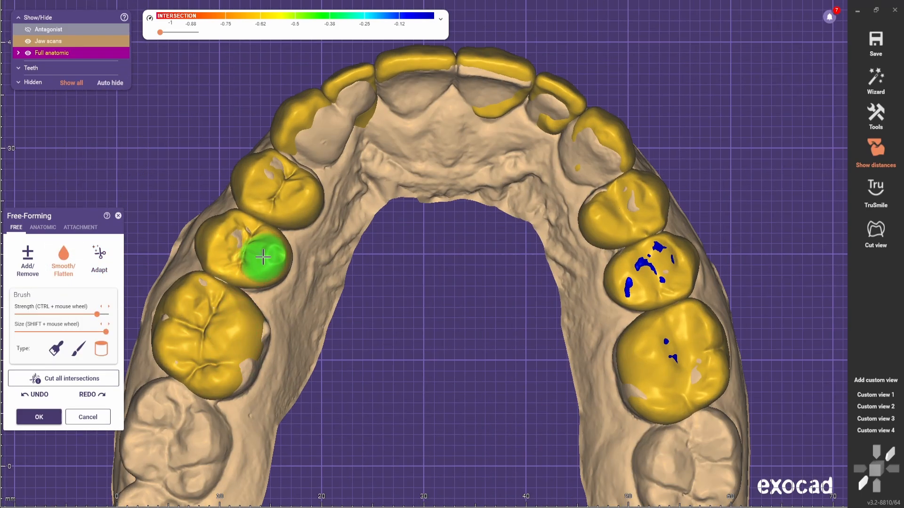
Smooth the occlusal surfaces of premolar crowns 24 and 25 with the large brush.
{"action": "scroll", "coordinate": [598, 305], "scroll_direction": "down", "scroll_amount": 2}
{"action": "scroll", "coordinate": [612, 240], "scroll_direction": "up", "scroll_amount": 4}
{"action": "left_click_drag", "start_coordinate": [631, 226], "coordinate": [627, 296]}
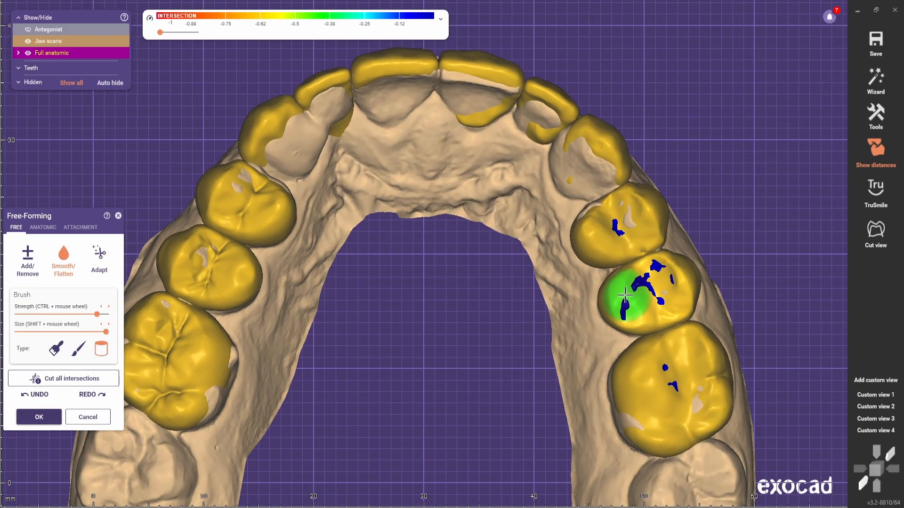
{"action": "scroll", "coordinate": [623, 292], "scroll_direction": "down", "scroll_amount": 3}
{"action": "middle_click_drag", "start_coordinate": [582, 354], "coordinate": [565, 323]}
Readapt the smoothed crowns to the static occlusion at 0.1 mm and inspect the posterior occlusal surfaces.
{"action": "left_click", "coordinate": [100, 257]}
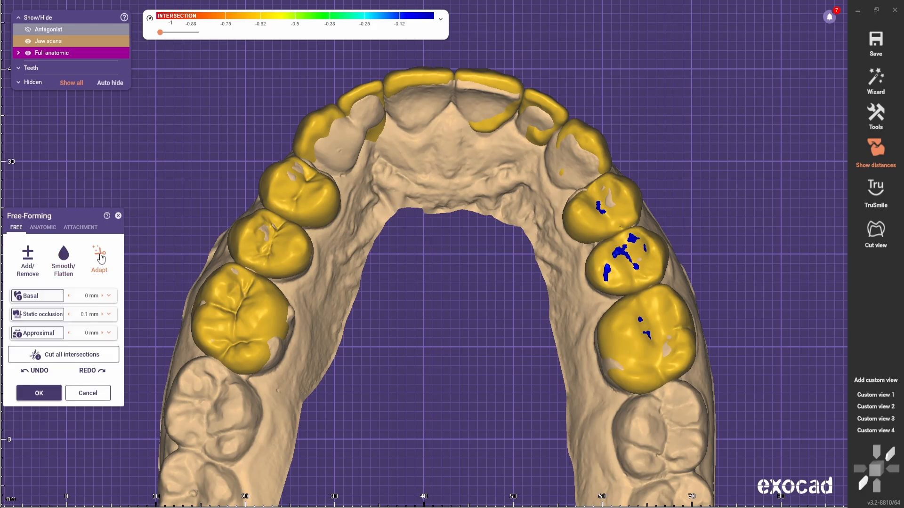
{"action": "mouse_move", "coordinate": [457, 323]}
{"action": "right_mouse_down"}
{"action": "mouse_move", "coordinate": [605, 312]}
{"action": "mouse_move", "coordinate": [541, 292]}
{"action": "mouse_move", "coordinate": [529, 262]}
{"action": "mouse_move", "coordinate": [415, 328]}
{"action": "mouse_move", "coordinate": [430, 363]}
{"action": "mouse_move", "coordinate": [488, 312]}
{"action": "mouse_move", "coordinate": [607, 269]}
{"action": "mouse_move", "coordinate": [596, 327]}
{"action": "mouse_move", "coordinate": [584, 308]}
{"action": "right_mouse_up"}
{"action": "scroll", "coordinate": [605, 312], "scroll_direction": "down", "scroll_amount": 2}
{"action": "scroll", "coordinate": [541, 292], "scroll_direction": "up", "scroll_amount": 3}
{"action": "scroll", "coordinate": [488, 312], "scroll_direction": "up", "scroll_amount": 3}
{"action": "scroll", "coordinate": [488, 312], "scroll_direction": "down", "scroll_amount": 3}
{"action": "scroll", "coordinate": [607, 269], "scroll_direction": "down", "scroll_amount": 3}
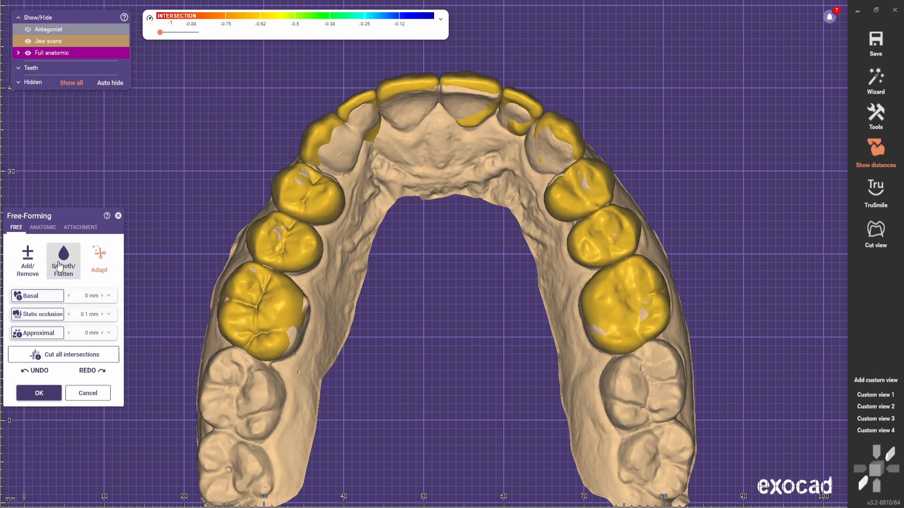
Refine the palatal cusp of crown 25 with the large free-forming brush.
{"action": "left_click", "coordinate": [64, 261]}
{"action": "scroll", "coordinate": [610, 291], "scroll_direction": "up", "scroll_amount": 3}
{"action": "left_click_drag", "start_coordinate": [572, 223], "coordinate": [601, 210]}
{"action": "right_click_drag", "start_coordinate": [601, 210], "coordinate": [596, 198]}
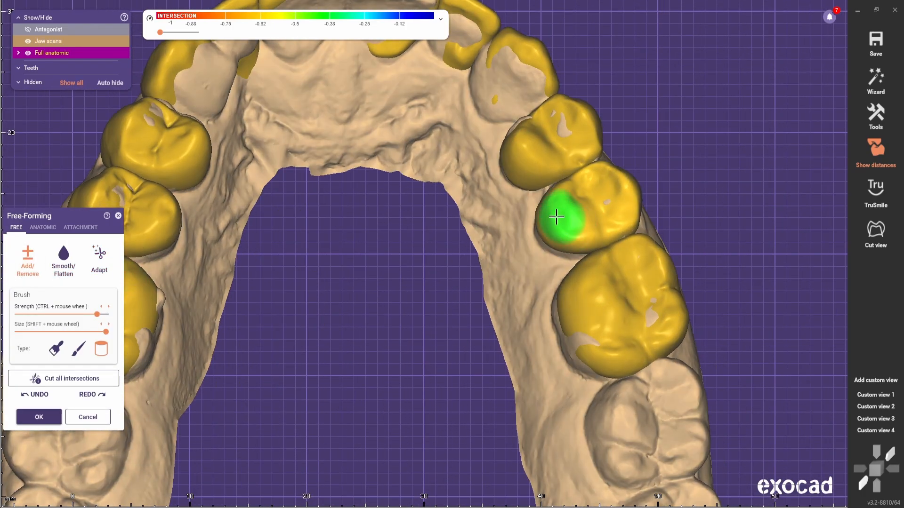
Carve the central fissures on the occlusal surface of crown 25 using Add/Remove with the fine brush type at minimum size.
{"action": "left_click", "coordinate": [79, 349]}
{"action": "scroll", "coordinate": [367, 301], "scroll_direction": "down", "scroll_amount": 3}
{"action": "mouse_move", "coordinate": [367, 301]}
{"action": "right_mouse_down"}
{"action": "mouse_move", "coordinate": [422, 289]}
{"action": "mouse_move", "coordinate": [459, 300]}
{"action": "right_mouse_up"}
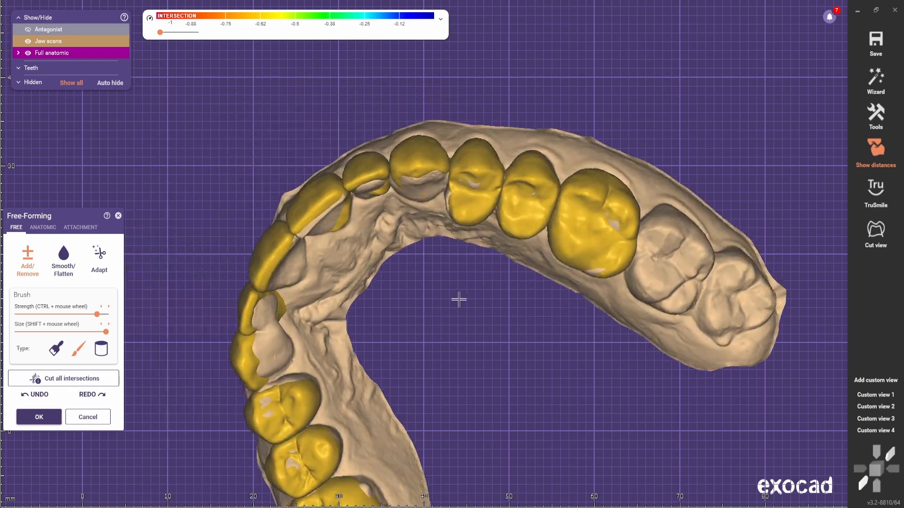
{"action": "scroll", "coordinate": [424, 176], "scroll_direction": "up", "scroll_amount": 3}
{"action": "scroll", "coordinate": [424, 175], "scroll_direction": "down", "scroll_amount": 5, "text": "shift"}
{"action": "scroll", "coordinate": [431, 181], "scroll_direction": "up", "scroll_amount": 2}
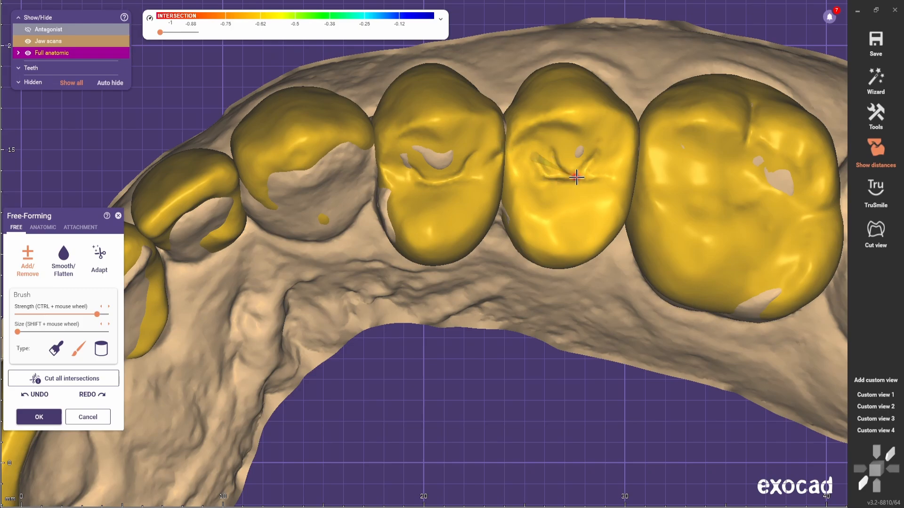
{"action": "scroll", "coordinate": [569, 235], "scroll_direction": "down", "scroll_amount": 3}
{"action": "scroll", "coordinate": [570, 236], "scroll_direction": "up", "scroll_amount": 2}
{"action": "left_click_drag", "start_coordinate": [554, 156], "coordinate": [567, 184]}
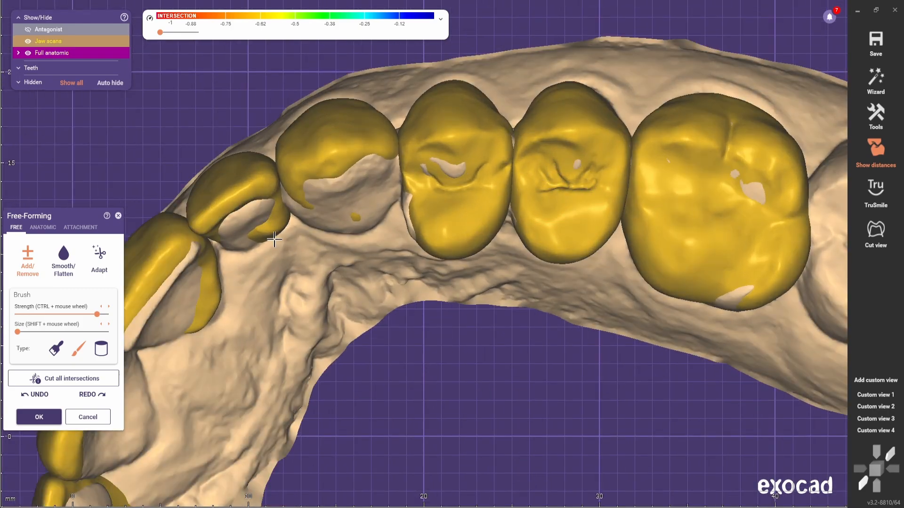
Smooth the carved fissures of crown 25 using Smooth/Flatten with the fine brush at medium size.
{"action": "key", "text": "shift"}
{"action": "scroll", "coordinate": [434, 192], "scroll_direction": "down", "scroll_amount": 3}
{"action": "scroll", "coordinate": [510, 206], "scroll_direction": "up", "scroll_amount": 2}
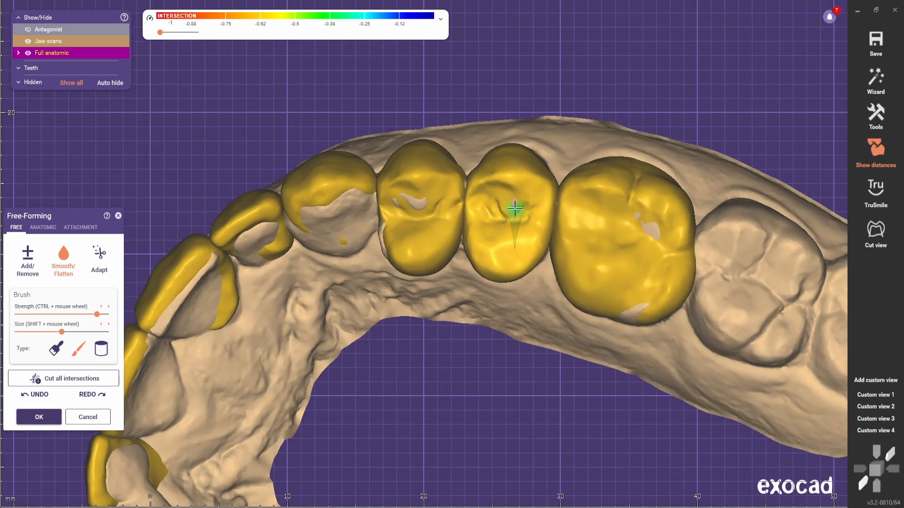
Adjust the ridges of crown 25 with the anatomic Ridge preset, and return to the free Smooth/Flatten brush.
{"action": "left_click", "coordinate": [43, 228]}
{"action": "scroll", "coordinate": [523, 224], "scroll_direction": "up", "scroll_amount": 2}
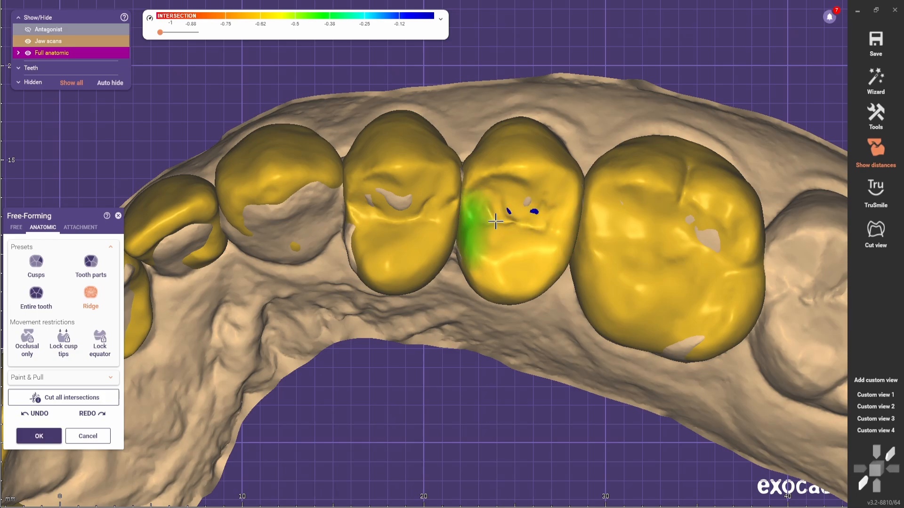
{"action": "scroll", "coordinate": [535, 229], "scroll_direction": "down", "scroll_amount": 3}
{"action": "left_click", "coordinate": [16, 228]}
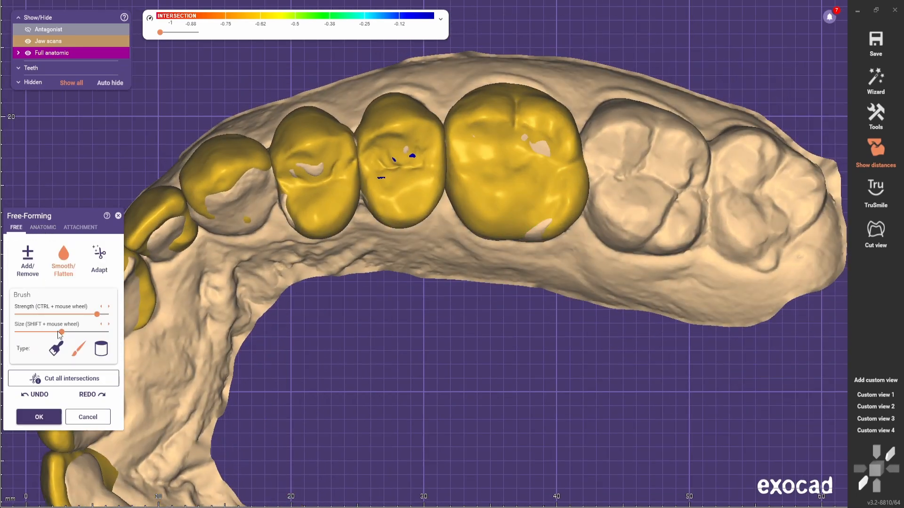
Carve the occlusal fissures of molar crown 26 using Add/Remove with the fine brush type at minimum size.
{"action": "scroll", "coordinate": [475, 151], "scroll_direction": "up", "scroll_amount": 2}
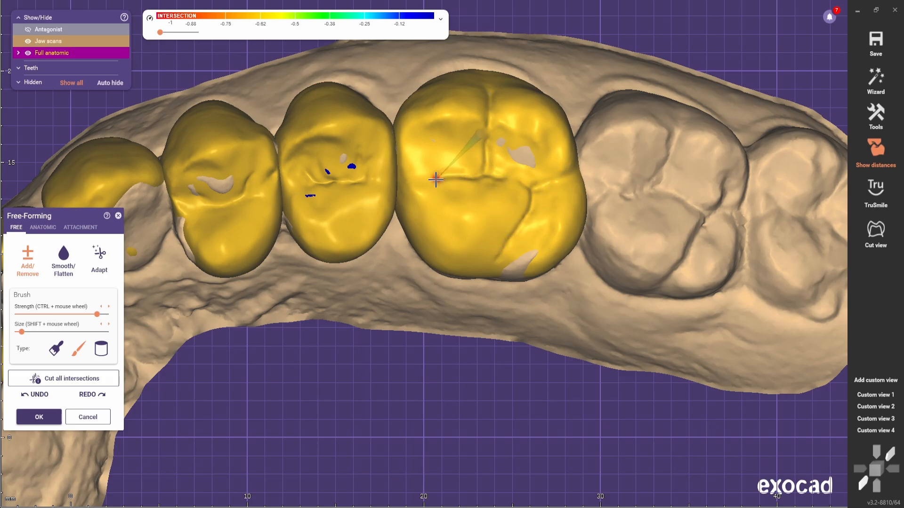
{"action": "scroll", "coordinate": [497, 182], "scroll_direction": "down", "scroll_amount": 5}
{"action": "right_click_drag", "start_coordinate": [498, 181], "coordinate": [436, 282]}
Compare the upper crowns with the antagonist from the front, then hide the antagonist.
{"action": "left_click", "coordinate": [869, 397]}
{"action": "key", "text": "a"}
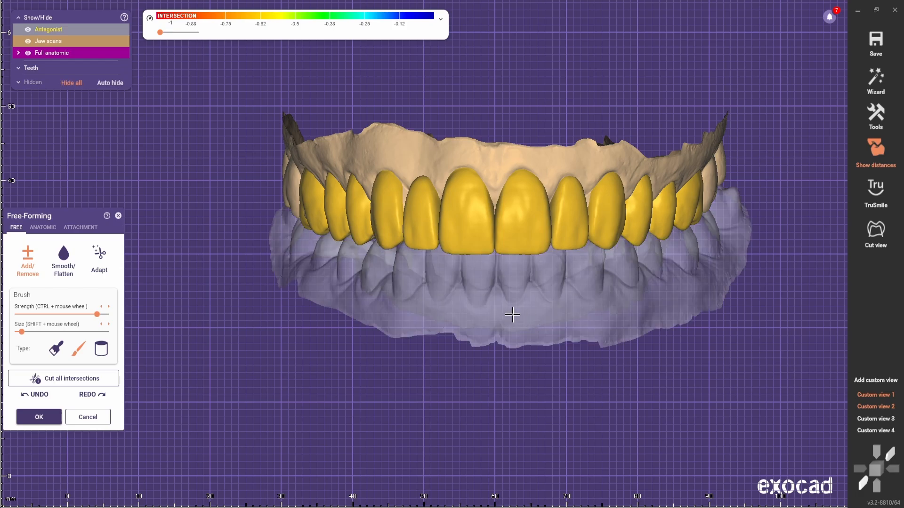
{"action": "right_click_drag", "start_coordinate": [512, 314], "coordinate": [571, 340]}
{"action": "key", "text": "a"}
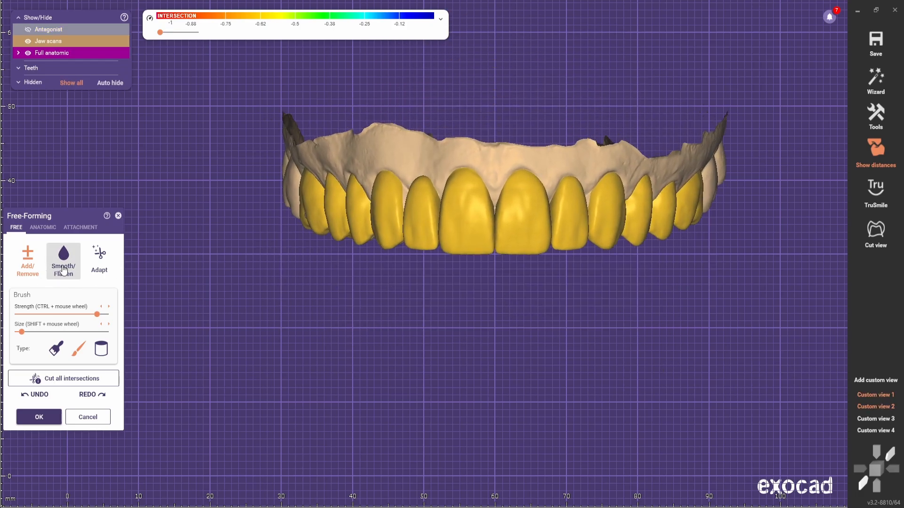
Refine the labial surfaces of the front crowns around 12 and 13 with Smooth/Flatten, and return to the saved front view.
{"action": "left_click", "coordinate": [64, 269]}
{"action": "scroll", "coordinate": [429, 183], "scroll_direction": "up", "scroll_amount": 2}
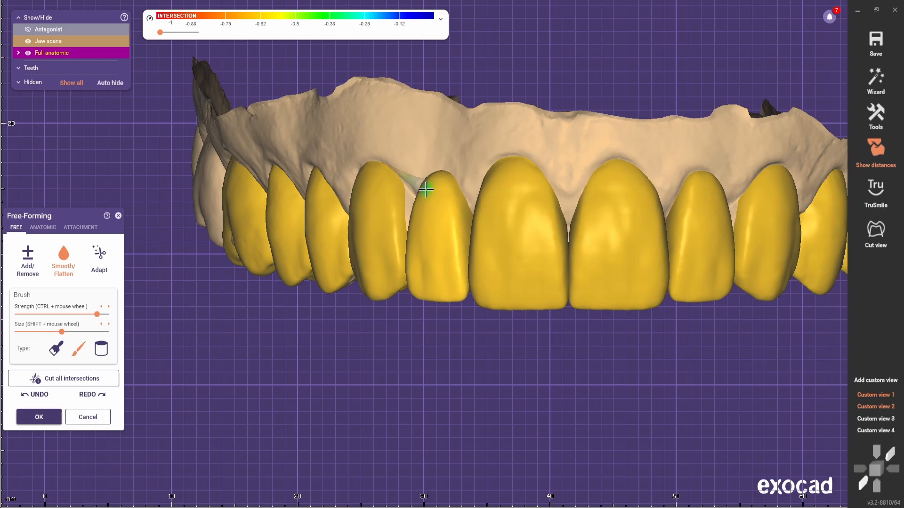
{"action": "scroll", "coordinate": [490, 355], "scroll_direction": "down", "scroll_amount": 3}
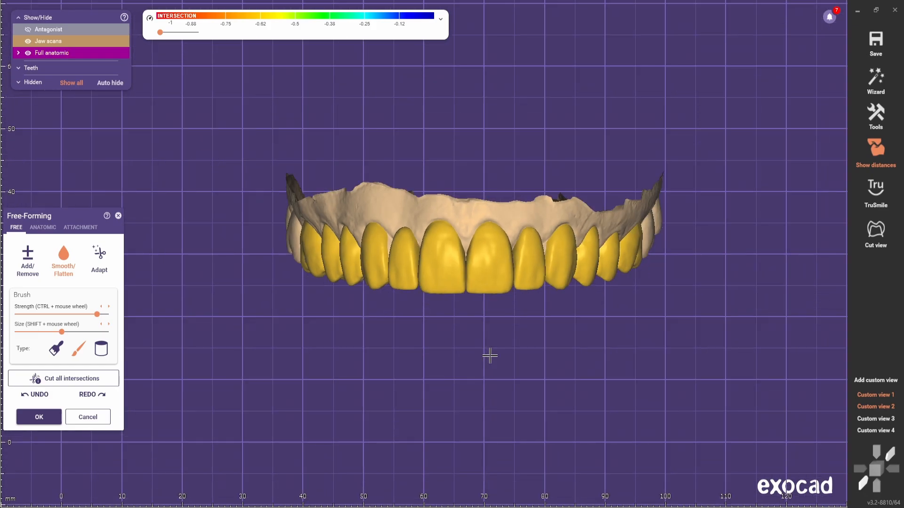
{"action": "left_click", "coordinate": [43, 227]}
{"action": "scroll", "coordinate": [560, 304], "scroll_direction": "up", "scroll_amount": 3}
{"action": "right_click_drag", "start_coordinate": [563, 306], "coordinate": [448, 331]}
{"action": "scroll", "coordinate": [454, 284], "scroll_direction": "down", "scroll_amount": 2}
{"action": "middle_click_drag", "start_coordinate": [448, 331], "coordinate": [478, 322]}
{"action": "left_click", "coordinate": [878, 396]}
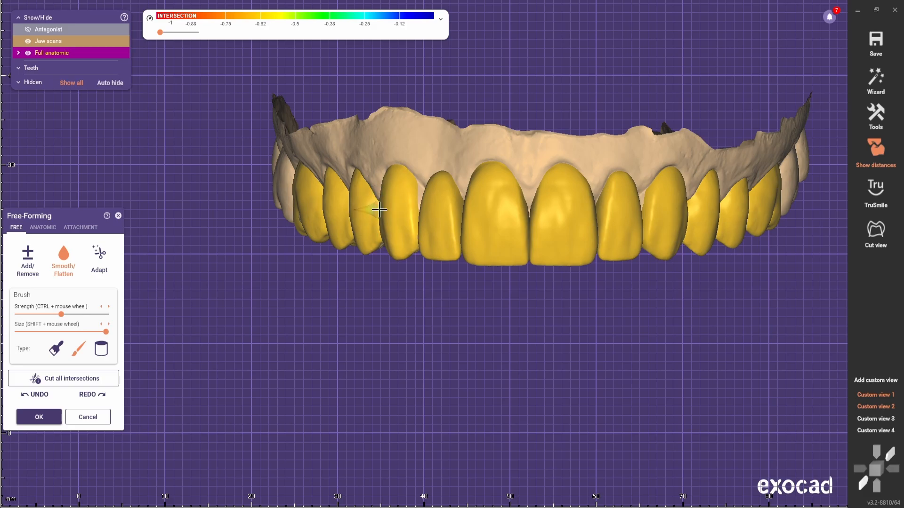
Adjust the side ridges of canine crown 13 with the anatomic Ridge preset.
{"action": "left_click", "coordinate": [43, 227]}
{"action": "scroll", "coordinate": [438, 232], "scroll_direction": "up", "scroll_amount": 2}
{"action": "right_click_drag", "start_coordinate": [377, 246], "coordinate": [438, 113]}
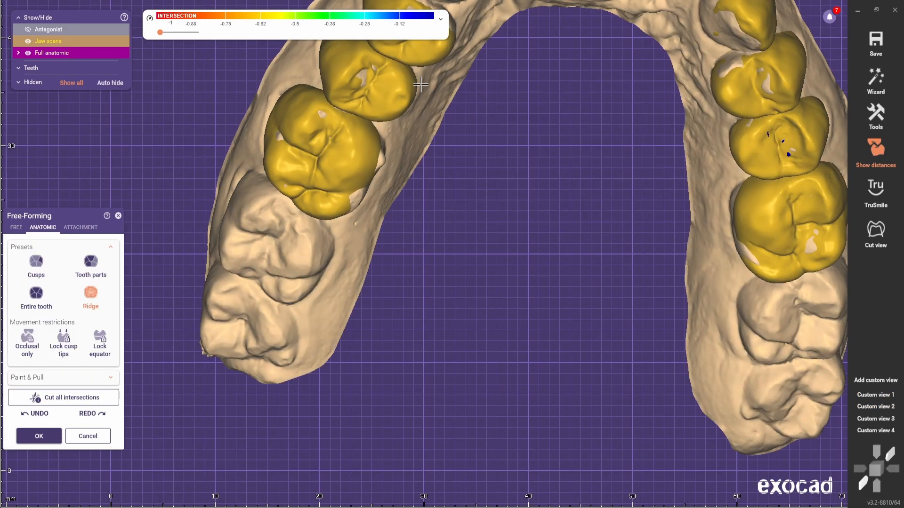
{"action": "middle_click_drag", "start_coordinate": [414, 113], "coordinate": [428, 277]}
{"action": "scroll", "coordinate": [423, 128], "scroll_direction": "up", "scroll_amount": 3}
{"action": "scroll", "coordinate": [422, 127], "scroll_direction": "down", "scroll_amount": 4}
{"action": "right_click_drag", "start_coordinate": [431, 14], "coordinate": [494, 84]}
{"action": "scroll", "coordinate": [535, 264], "scroll_direction": "up", "scroll_amount": 3}
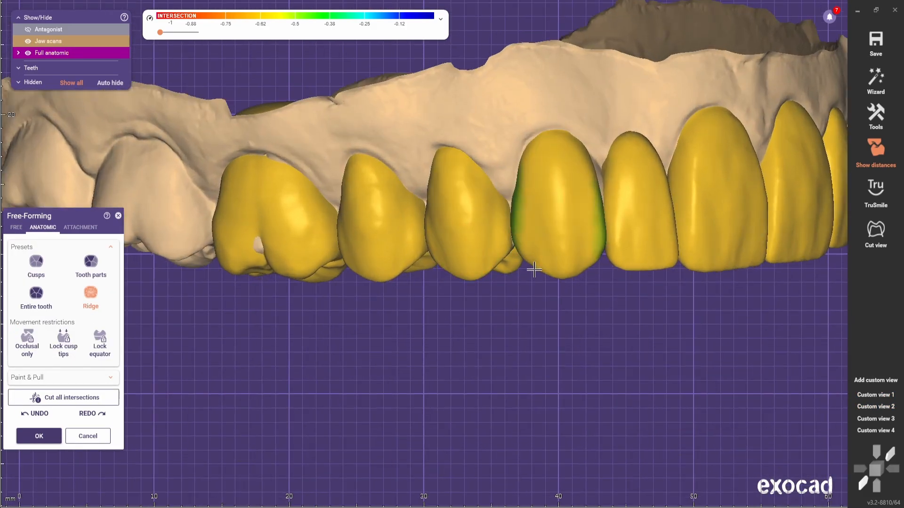
Refine the shape of canine crown 13 with the anatomic Cusps and Tooth parts presets.
{"action": "left_click", "coordinate": [27, 267]}
{"action": "scroll", "coordinate": [483, 294], "scroll_direction": "down", "scroll_amount": 3}
{"action": "left_click", "coordinate": [91, 266]}
{"action": "right_click_drag", "start_coordinate": [482, 293], "coordinate": [452, 272]}
{"action": "scroll", "coordinate": [396, 265], "scroll_direction": "up", "scroll_amount": 2}
Shape the distal incisal edge of canine crown 13 using free Add/Remove with the fine brush at maximum size.
{"action": "left_click", "coordinate": [16, 227]}
{"action": "left_click", "coordinate": [29, 261]}
{"action": "scroll", "coordinate": [391, 285], "scroll_direction": "up", "scroll_amount": 2}
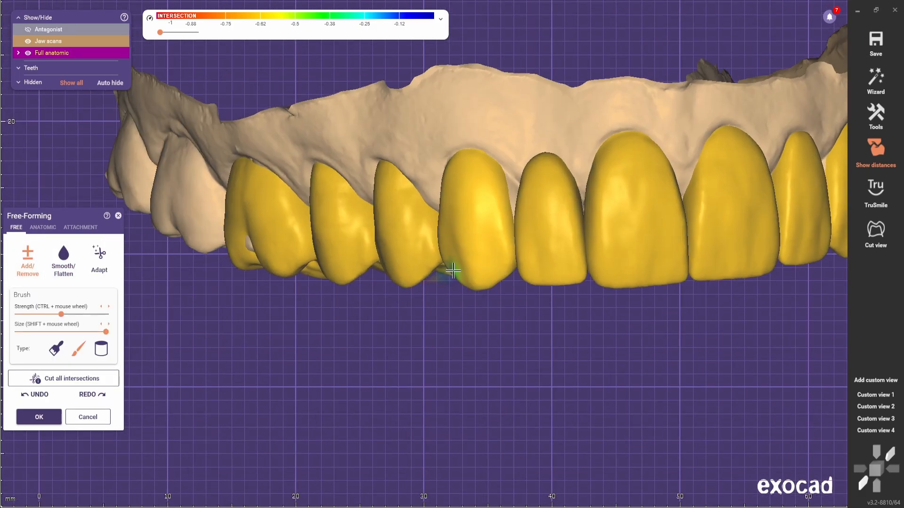
{"action": "right_click_drag", "start_coordinate": [460, 313], "coordinate": [481, 254]}
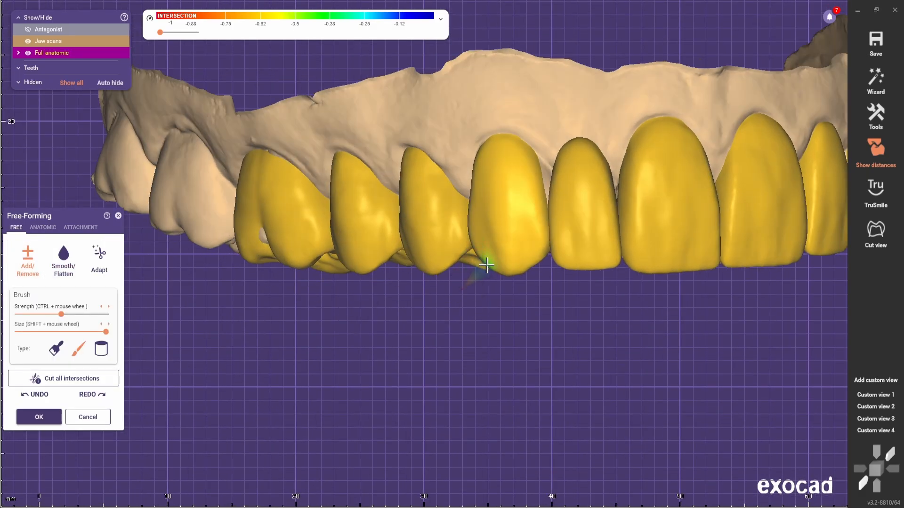
{"action": "scroll", "coordinate": [486, 266], "scroll_direction": "down", "scroll_amount": 5}
{"action": "scroll", "coordinate": [375, 232], "scroll_direction": "up", "scroll_amount": 6}
{"action": "right_click_drag", "start_coordinate": [372, 235], "coordinate": [464, 218]}
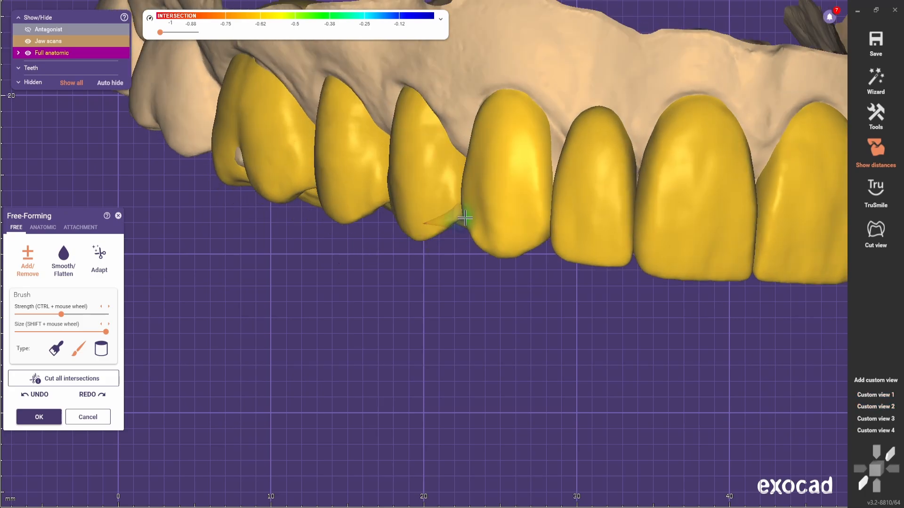
Smooth the distal incisal edge of canine crown 13 using Smooth/Flatten at medium strength and maximum size.
{"action": "scroll", "coordinate": [432, 292], "scroll_direction": "down", "scroll_amount": 5}
{"action": "right_click_drag", "start_coordinate": [459, 322], "coordinate": [384, 283]}
{"action": "scroll", "coordinate": [372, 241], "scroll_direction": "up", "scroll_amount": 5}
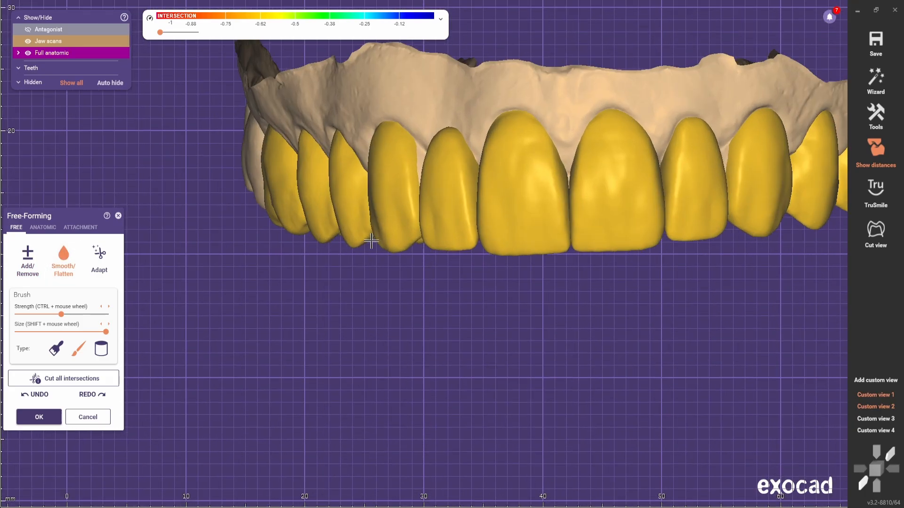
{"action": "scroll", "coordinate": [379, 244], "scroll_direction": "down", "scroll_amount": 5}
{"action": "right_click_drag", "start_coordinate": [434, 374], "coordinate": [787, 380]}
{"action": "scroll", "coordinate": [380, 239], "scroll_direction": "up", "scroll_amount": 5}
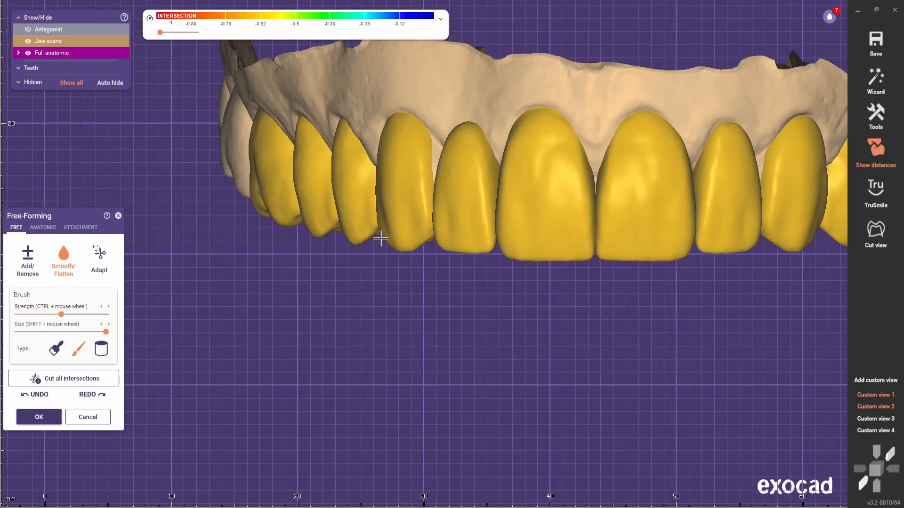
{"action": "scroll", "coordinate": [393, 252], "scroll_direction": "down", "scroll_amount": 3}
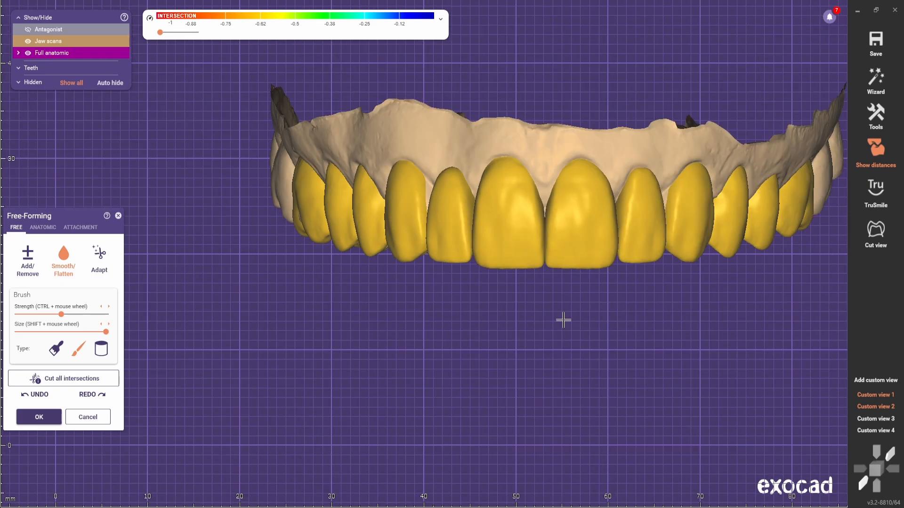
Smooth the distal incisal edge of canine crown 23 with the large Smooth/Flatten brush, and return to the saved front view.
{"action": "scroll", "coordinate": [622, 257], "scroll_direction": "up", "scroll_amount": 5}
{"action": "right_click_drag", "start_coordinate": [706, 257], "coordinate": [544, 177]}
{"action": "left_click_drag", "start_coordinate": [545, 176], "coordinate": [583, 169], "text": "shift"}
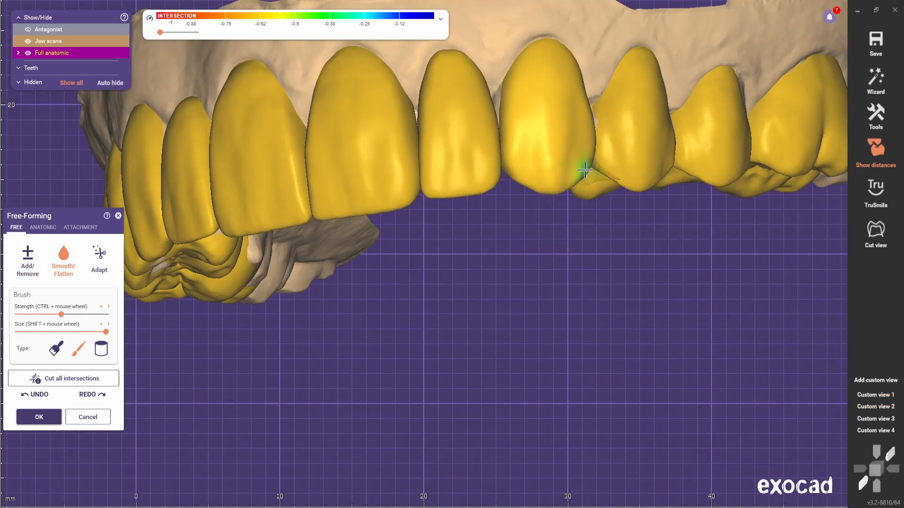
{"action": "left_click", "coordinate": [875, 406]}
{"action": "scroll", "coordinate": [633, 253], "scroll_direction": "up", "scroll_amount": 2}
{"action": "scroll", "coordinate": [623, 238], "scroll_direction": "up", "scroll_amount": 2}
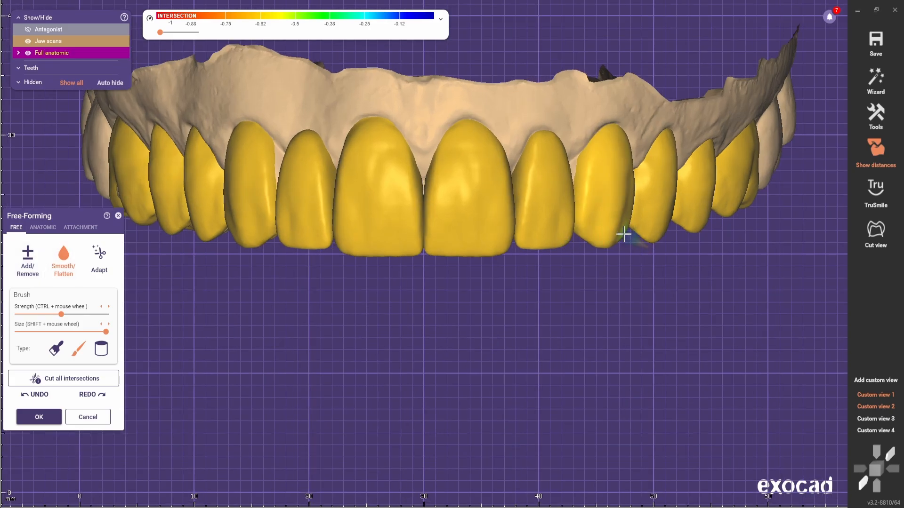
Examine the symmetry of the full-arch crowns from the front, varying the opacity of the full anatomic layer.
{"action": "scroll", "coordinate": [620, 240], "scroll_direction": "down", "scroll_amount": 4}
{"action": "middle_click_drag", "start_coordinate": [552, 303], "coordinate": [569, 285]}
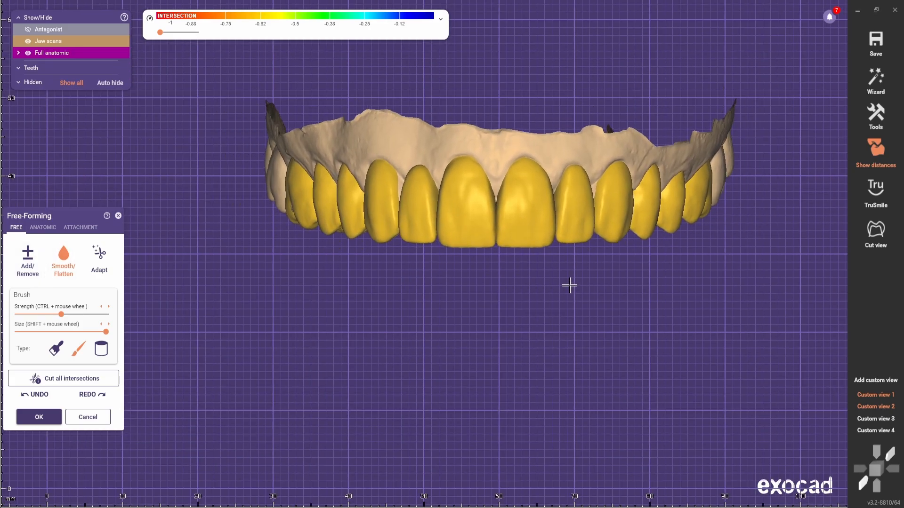
{"action": "right_click_drag", "start_coordinate": [570, 285], "coordinate": [571, 287]}
{"action": "left_click_drag", "start_coordinate": [74, 54], "coordinate": [246, 119]}
{"action": "scroll", "coordinate": [513, 263], "scroll_direction": "up", "scroll_amount": 2}
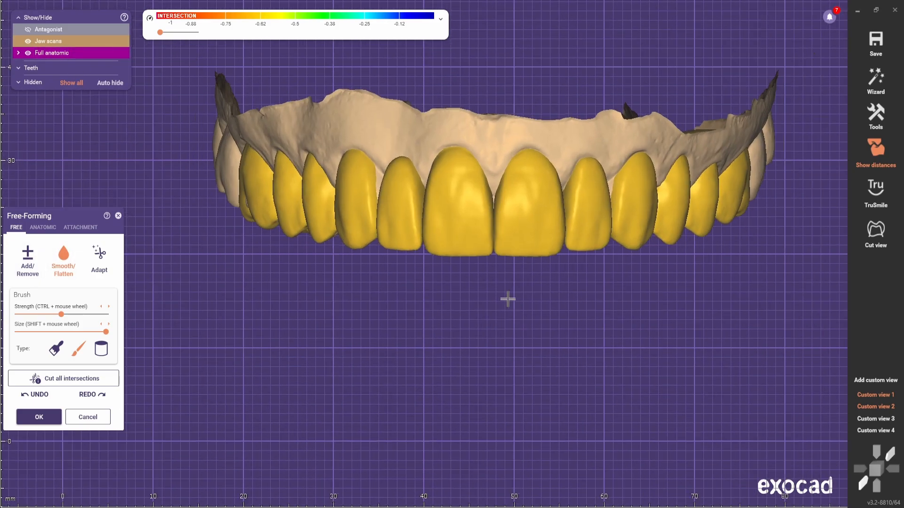
Adjust the distal labial contour of central incisor crown 21 with the anatomic Cusps preset.
{"action": "middle_click_drag", "start_coordinate": [509, 298], "coordinate": [474, 295]}
{"action": "scroll", "coordinate": [509, 220], "scroll_direction": "up", "scroll_amount": 3}
{"action": "left_click", "coordinate": [43, 227]}
{"action": "left_click", "coordinate": [99, 272]}
{"action": "scroll", "coordinate": [499, 198], "scroll_direction": "up", "scroll_amount": 3}
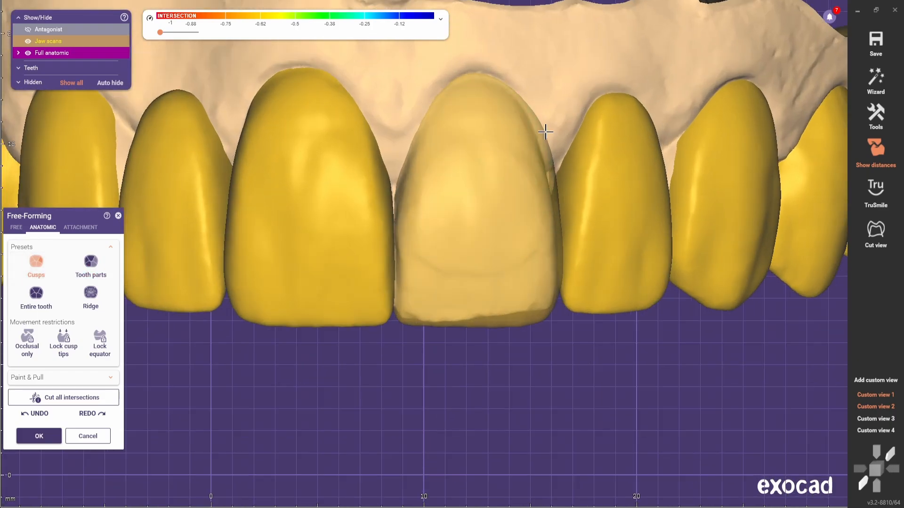
{"action": "scroll", "coordinate": [532, 165], "scroll_direction": "down", "scroll_amount": 2}
{"action": "right_click_drag", "start_coordinate": [527, 181], "coordinate": [423, 191]}
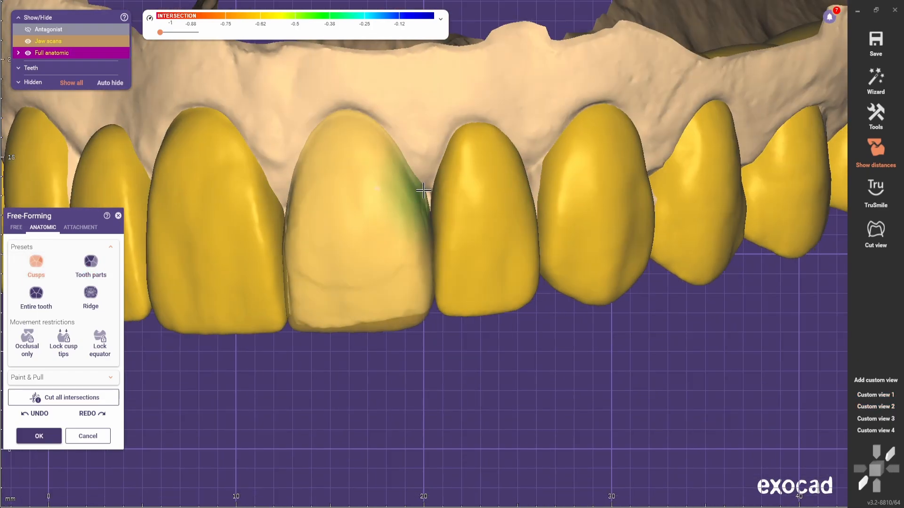
Refine the distal cervical area and incisal edge of crown 21 with the Cusps preset, and restore the saved front view.
{"action": "scroll", "coordinate": [405, 231], "scroll_direction": "down", "scroll_amount": 3}
{"action": "right_click_drag", "start_coordinate": [377, 362], "coordinate": [401, 339]}
{"action": "scroll", "coordinate": [409, 312], "scroll_direction": "down", "scroll_amount": 3}
{"action": "scroll", "coordinate": [401, 320], "scroll_direction": "up", "scroll_amount": 2}
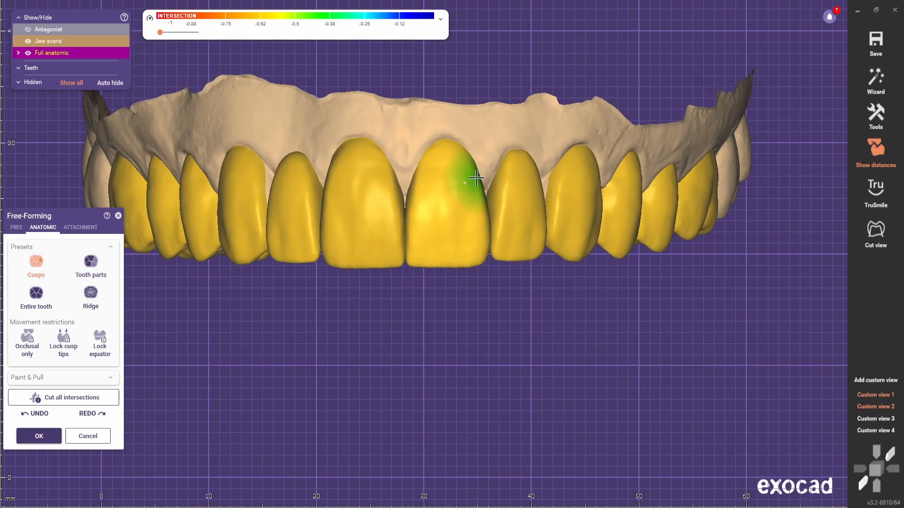
{"action": "right_click_drag", "start_coordinate": [485, 234], "coordinate": [458, 244]}
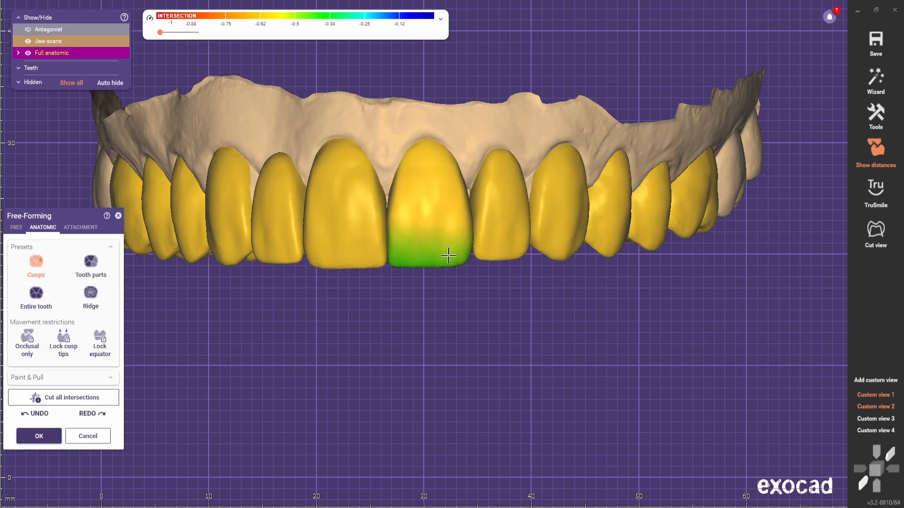
{"action": "scroll", "coordinate": [472, 236], "scroll_direction": "down", "scroll_amount": 3}
{"action": "right_click_drag", "start_coordinate": [471, 292], "coordinate": [491, 295]}
{"action": "left_click", "coordinate": [876, 397]}
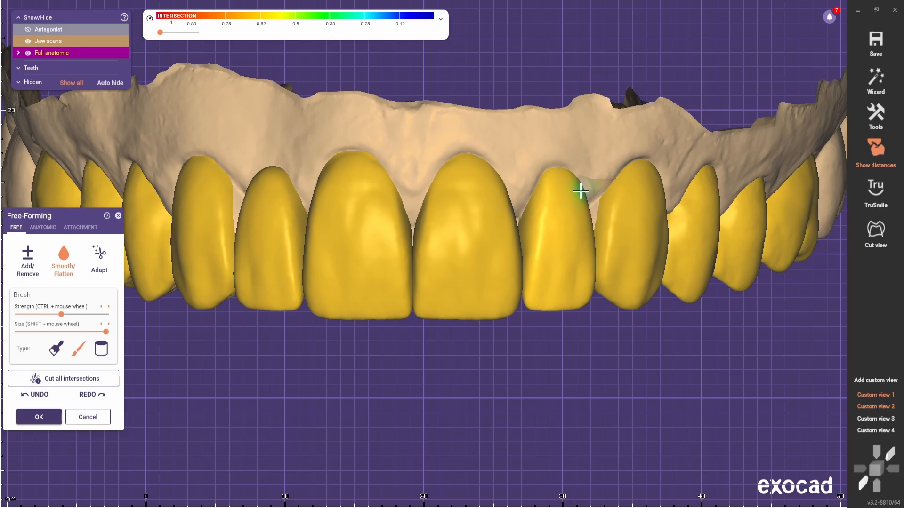
Smooth the cervical labial area of crown 12 and rebuild the exposed spot using Add/Remove and Smooth/Flatten.
{"action": "left_click_drag", "start_coordinate": [267, 180], "coordinate": [269, 183]}
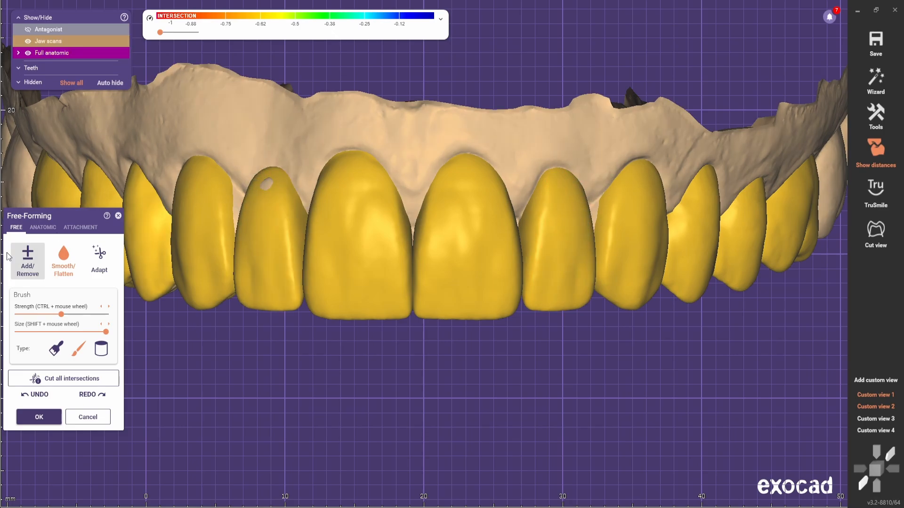
{"action": "left_click", "coordinate": [21, 259]}
{"action": "left_click", "coordinate": [63, 261]}
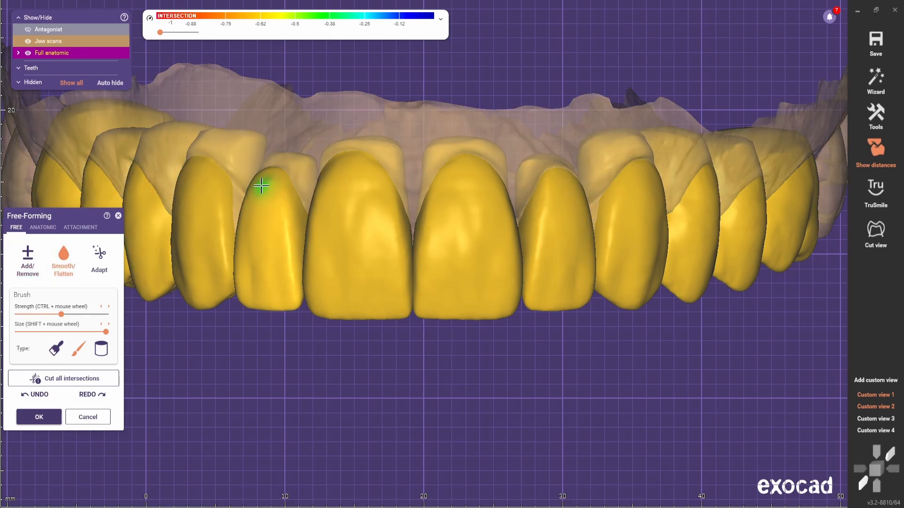
{"action": "scroll", "coordinate": [332, 210], "scroll_direction": "down", "scroll_amount": 5}
{"action": "scroll", "coordinate": [325, 210], "scroll_direction": "up", "scroll_amount": 5}
{"action": "scroll", "coordinate": [200, 226], "scroll_direction": "down", "scroll_amount": 3}
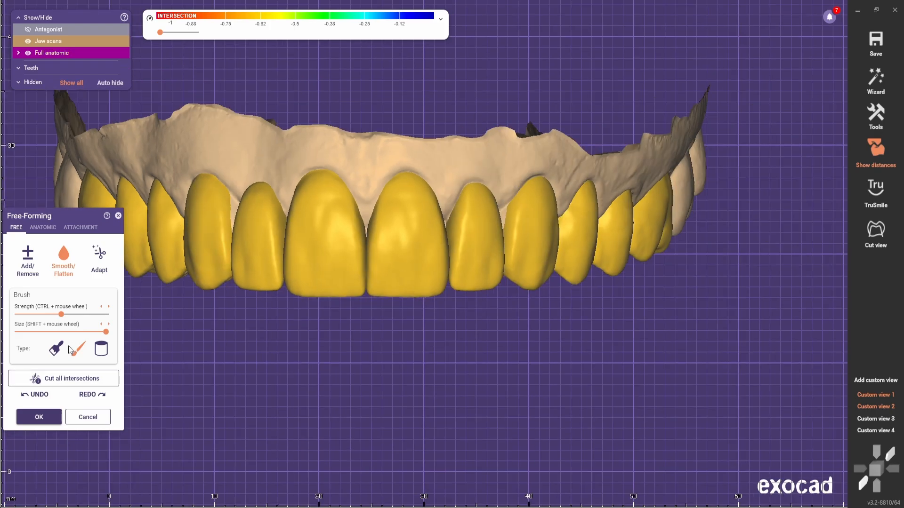
Refine the labial relief of central incisor crowns 11 and 21 using Add/Remove at low strength and maximum size.
{"action": "left_click", "coordinate": [29, 261]}
{"action": "scroll", "coordinate": [350, 232], "scroll_direction": "down", "scroll_amount": 5, "text": "ctrl"}
{"action": "scroll", "coordinate": [360, 280], "scroll_direction": "up", "scroll_amount": 2}
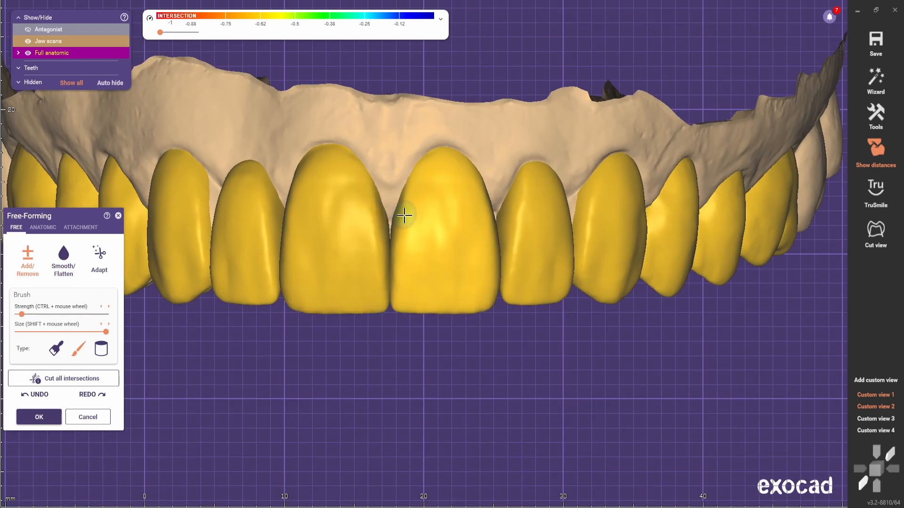
{"action": "right_click_drag", "start_coordinate": [398, 262], "coordinate": [390, 364]}
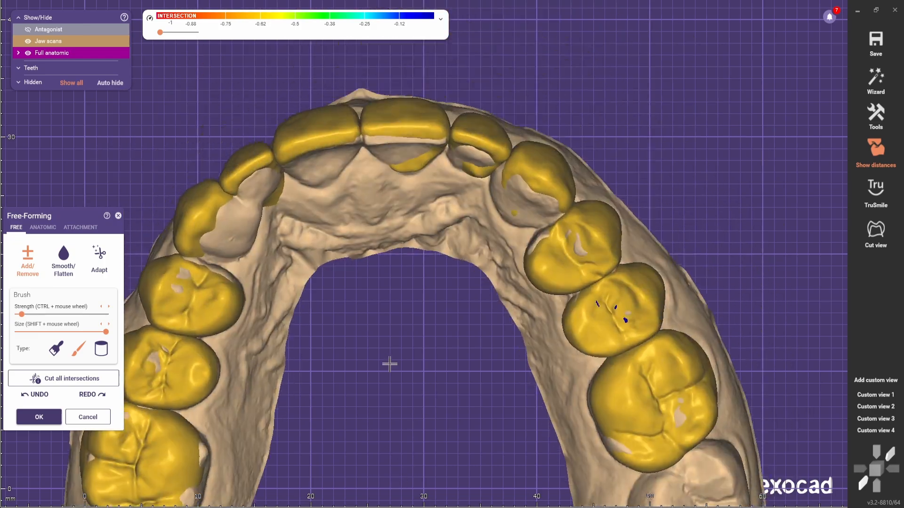
{"action": "left_click", "coordinate": [859, 397]}
{"action": "scroll", "coordinate": [475, 272], "scroll_direction": "up", "scroll_amount": 5}
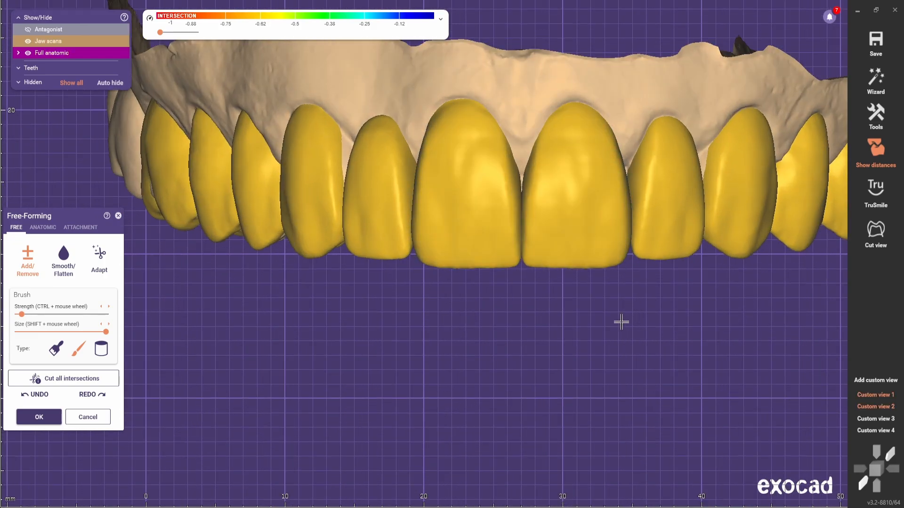
{"action": "scroll", "coordinate": [321, 238], "scroll_direction": "down", "scroll_amount": 5}
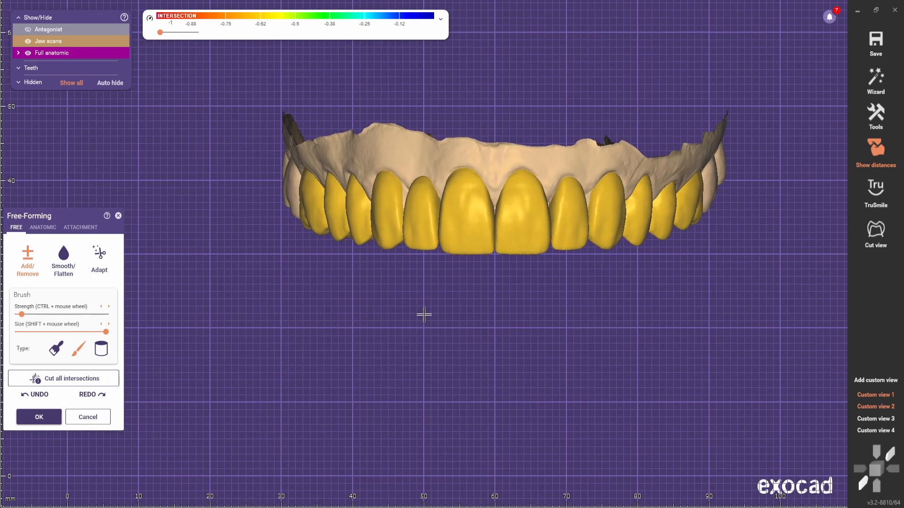
Examine the front crowns against the displayed antagonist while varying the full anatomic opacity, with the anatomic Tooth parts preset active.
{"action": "left_click", "coordinate": [43, 227]}
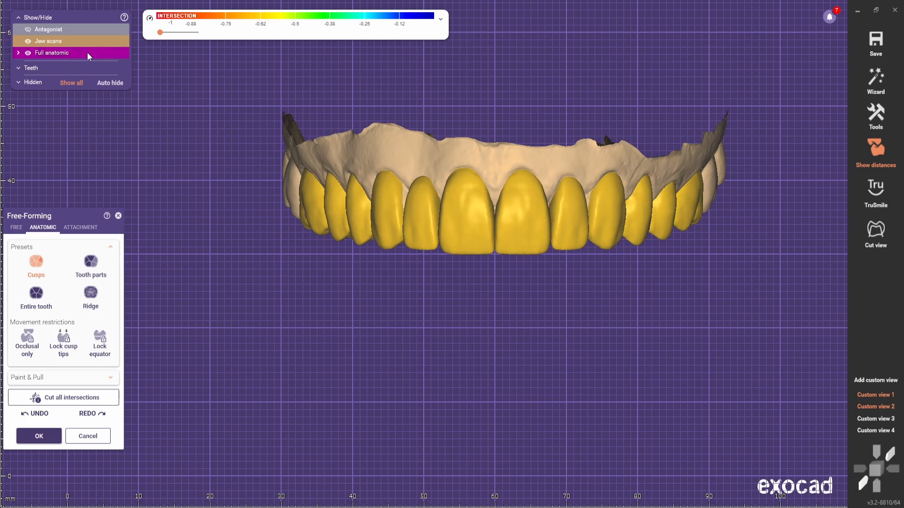
{"action": "left_click_drag", "start_coordinate": [87, 52], "coordinate": [155, 66]}
{"action": "key", "text": "a"}
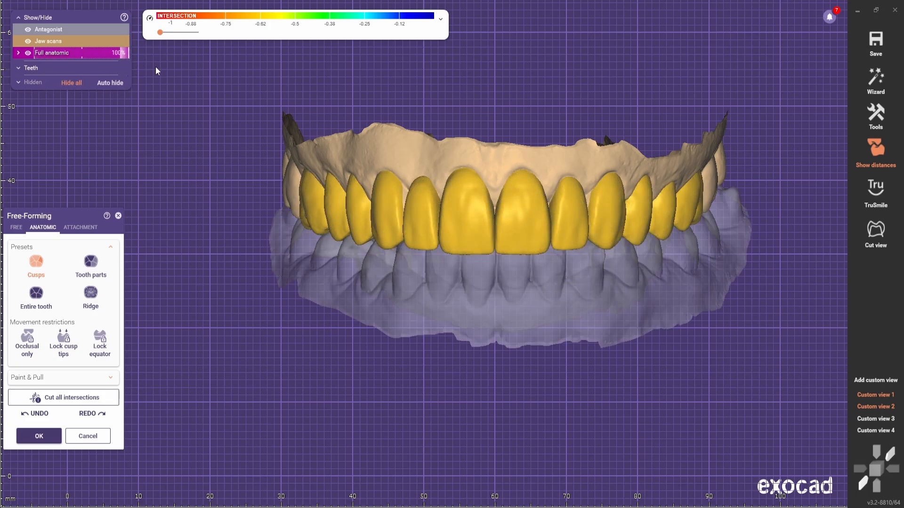
{"action": "left_click", "coordinate": [91, 262]}
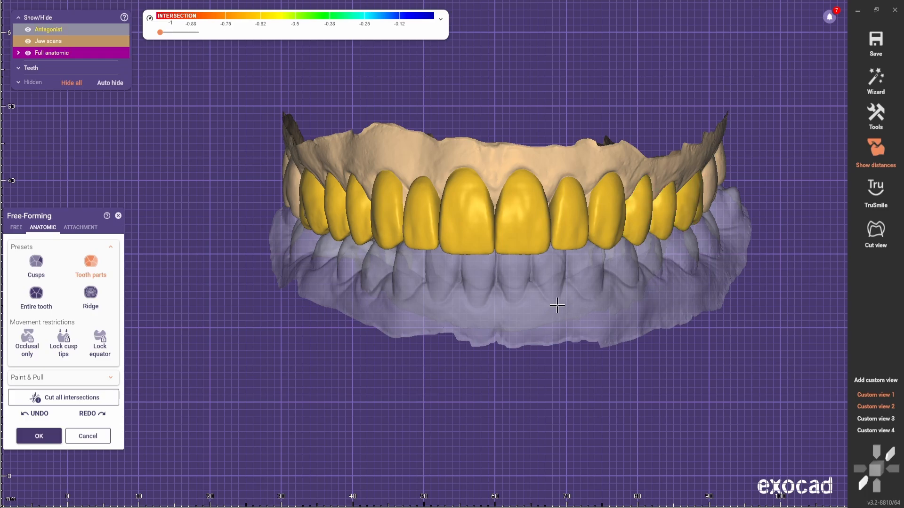
{"action": "scroll", "coordinate": [557, 306], "scroll_direction": "down", "scroll_amount": 5, "text": "ctrl"}
{"action": "left_click_drag", "start_coordinate": [119, 54], "coordinate": [134, 65]}
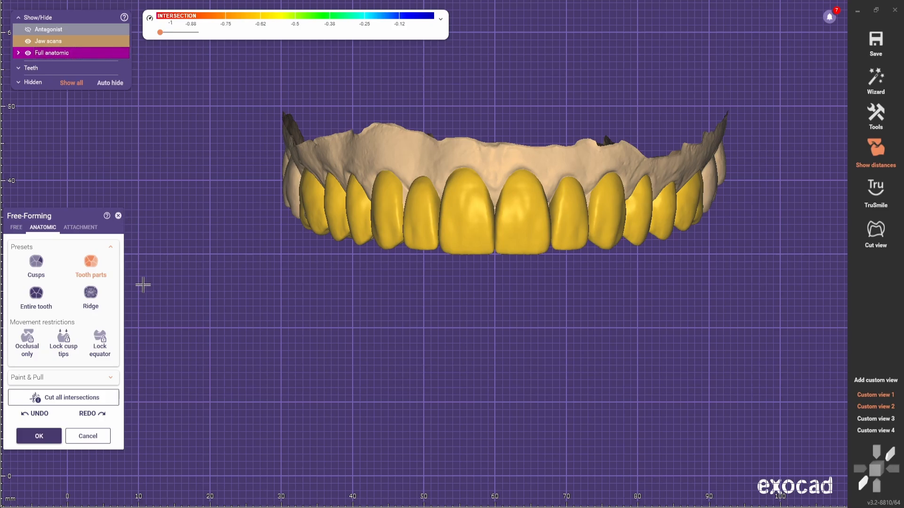
Refine lateral incisor crown 12 in the front view, alternating between the Entire tooth and Tooth parts presets.
{"action": "left_click", "coordinate": [37, 295]}
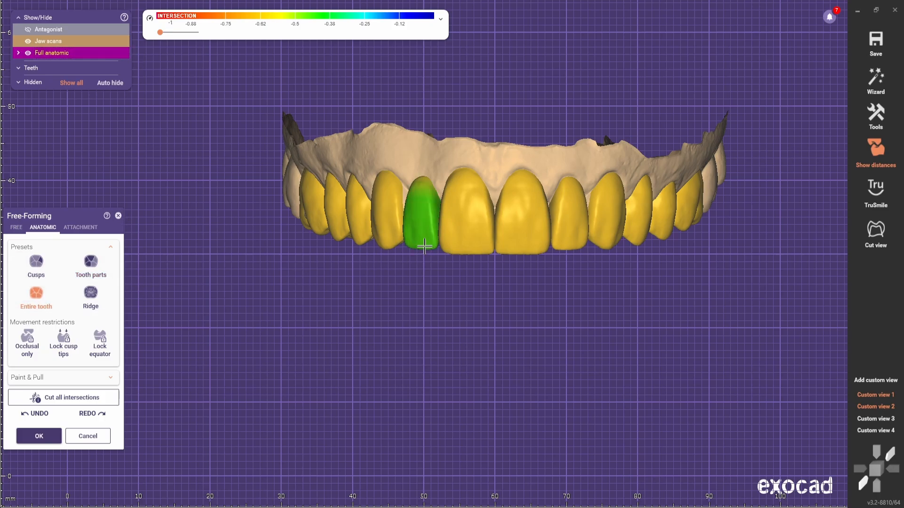
{"action": "left_click", "coordinate": [91, 265]}
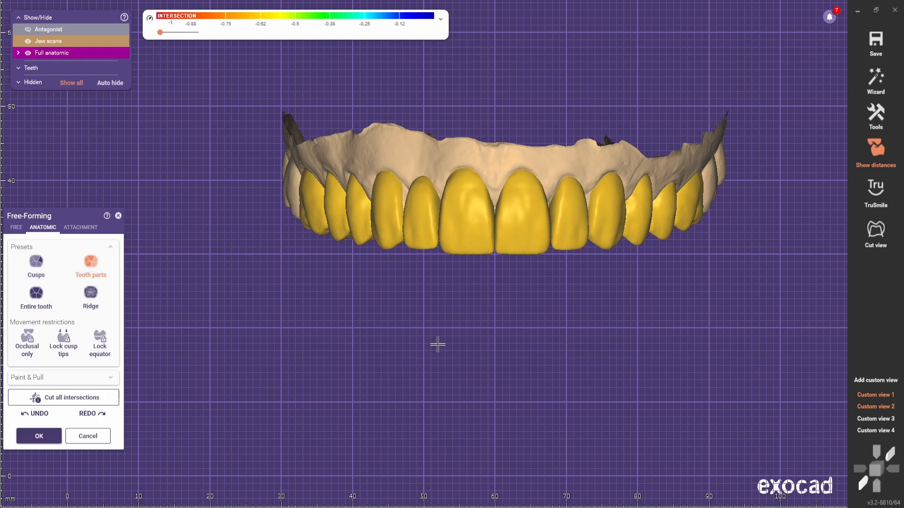
{"action": "left_click", "coordinate": [36, 294]}
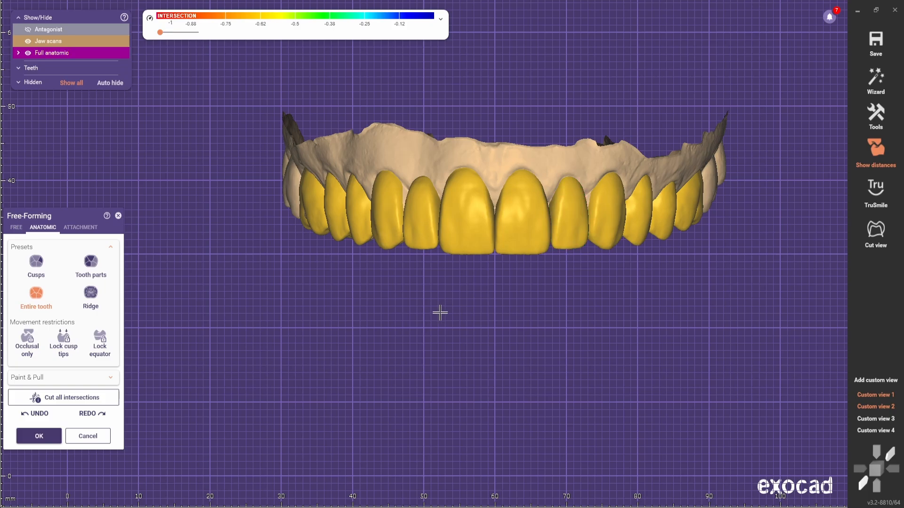
{"action": "left_click", "coordinate": [91, 262]}
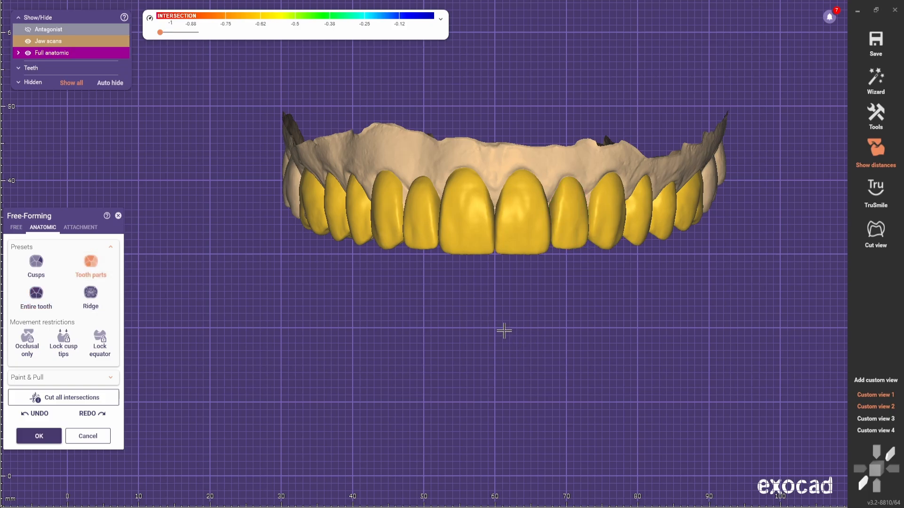
Examine the crown outlines from the front and the left side with the Ridge preset active.
{"action": "left_click", "coordinate": [91, 293]}
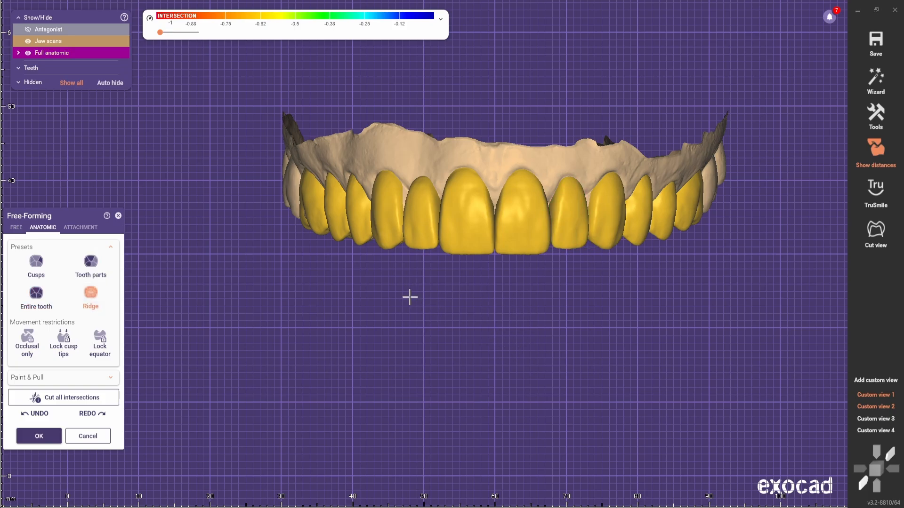
{"action": "scroll", "coordinate": [621, 236], "scroll_direction": "up", "scroll_amount": 5}
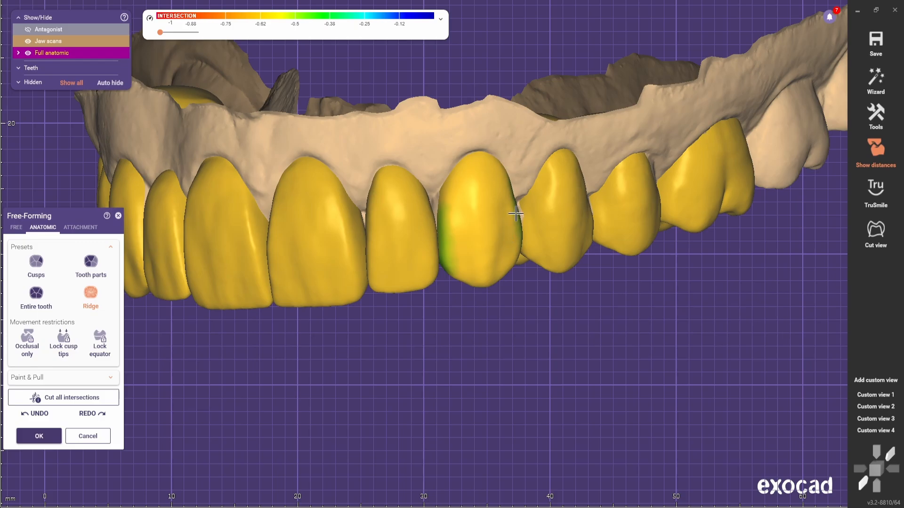
{"action": "scroll", "coordinate": [505, 330], "scroll_direction": "down", "scroll_amount": 5}
{"action": "key", "text": "1"}
{"action": "scroll", "coordinate": [368, 270], "scroll_direction": "up", "scroll_amount": 4}
{"action": "scroll", "coordinate": [398, 333], "scroll_direction": "down", "scroll_amount": 4}
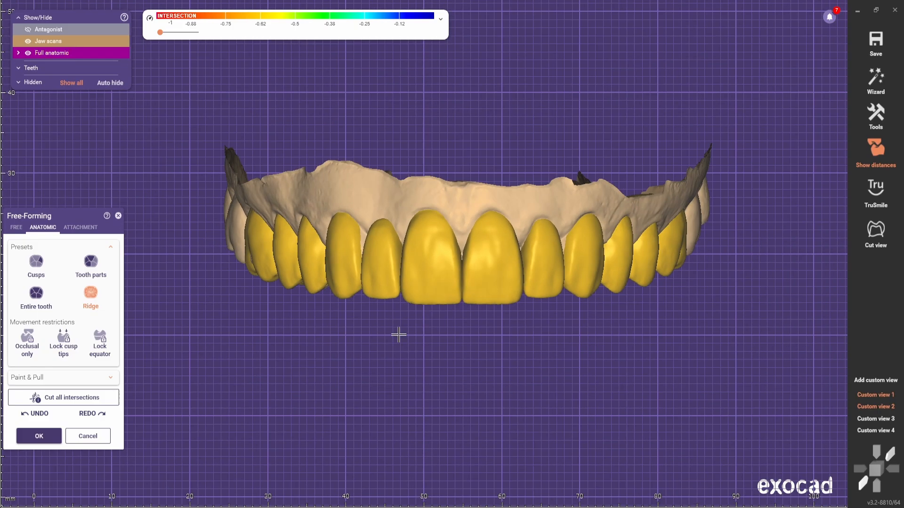
{"action": "right_click_drag", "start_coordinate": [397, 332], "coordinate": [383, 343]}
{"action": "scroll", "coordinate": [269, 264], "scroll_direction": "up", "scroll_amount": 5}
{"action": "key", "text": "1"}
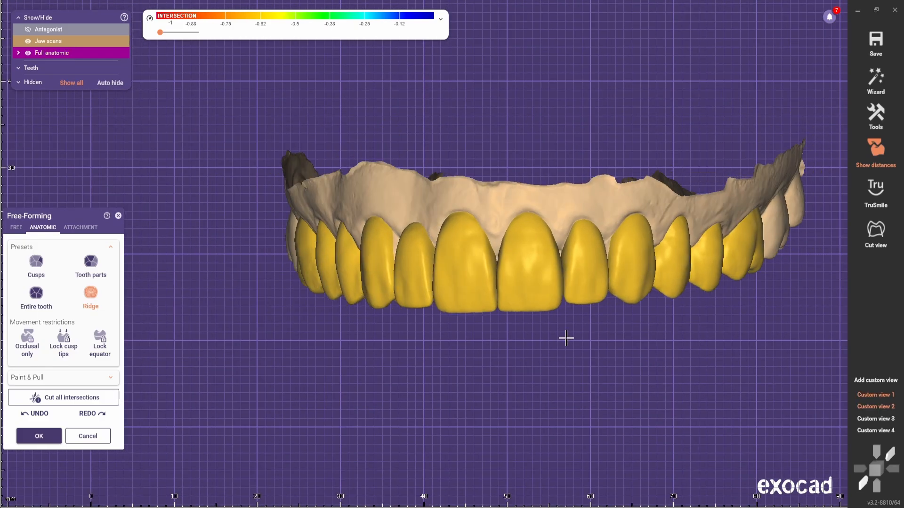
{"action": "scroll", "coordinate": [550, 343], "scroll_direction": "down", "scroll_amount": 3}
{"action": "scroll", "coordinate": [592, 334], "scroll_direction": "up", "scroll_amount": 2}
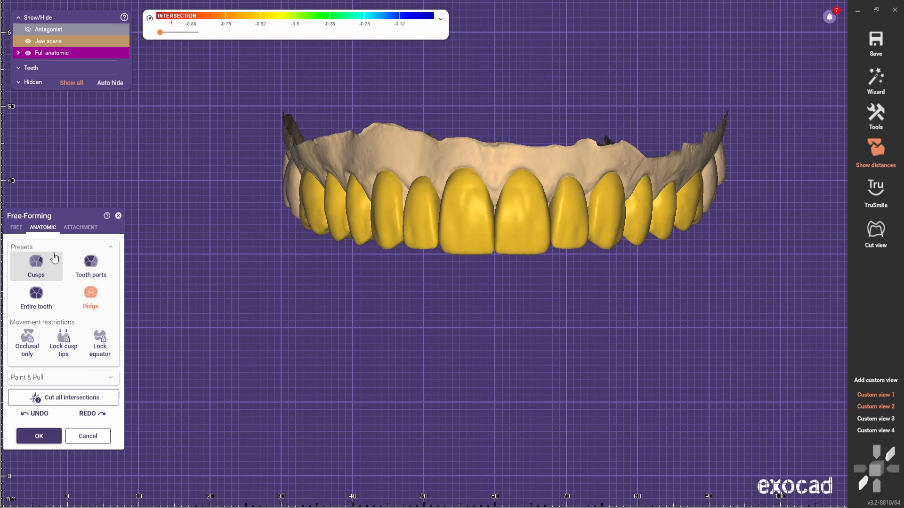
Fine-tune canine crown 23 in the front view with the anatomic Entire tooth preset.
{"action": "left_click", "coordinate": [16, 228]}
{"action": "left_click", "coordinate": [43, 227]}
{"action": "left_click", "coordinate": [36, 294]}
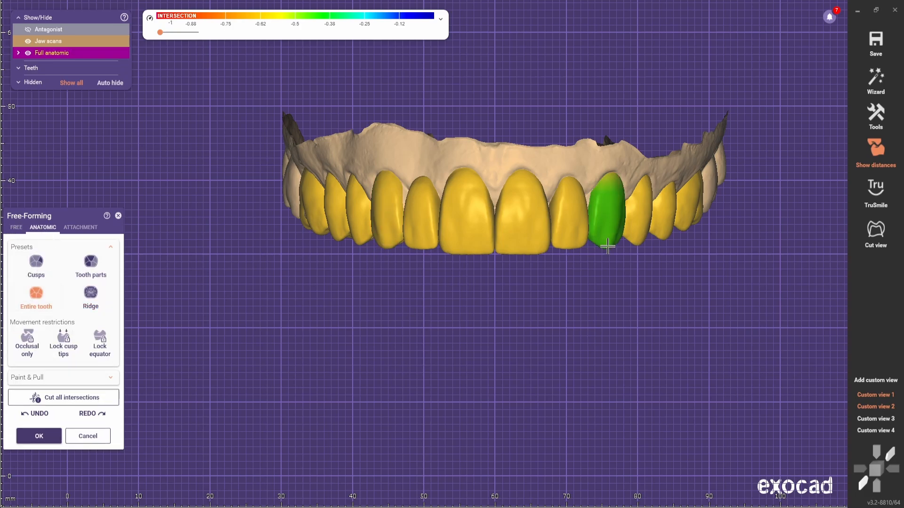
{"action": "key", "text": "Tab"}
{"action": "key", "text": "Tab"}
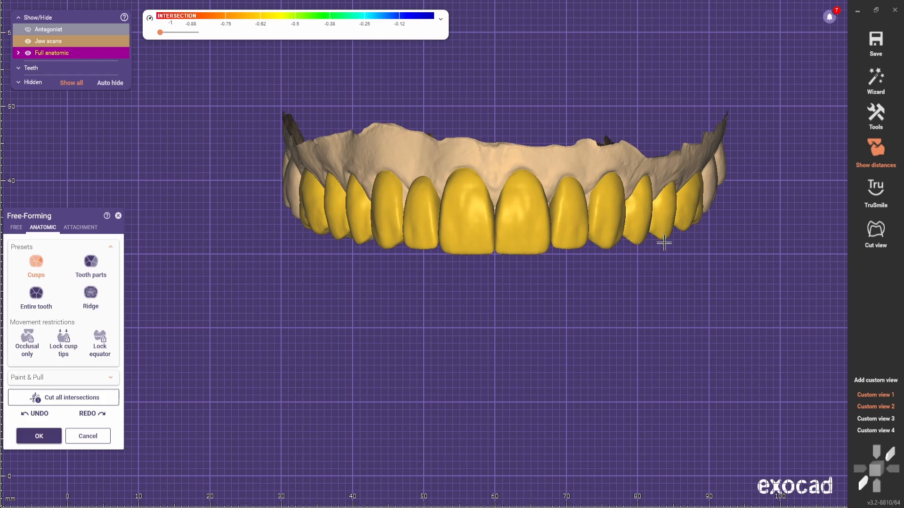
Examine the crown arch from the front, the right side and the occlusal direction, with free-forming Smooth/Flatten active.
{"action": "scroll", "coordinate": [562, 337], "scroll_direction": "down", "scroll_amount": 3}
{"action": "scroll", "coordinate": [549, 289], "scroll_direction": "up", "scroll_amount": 4}
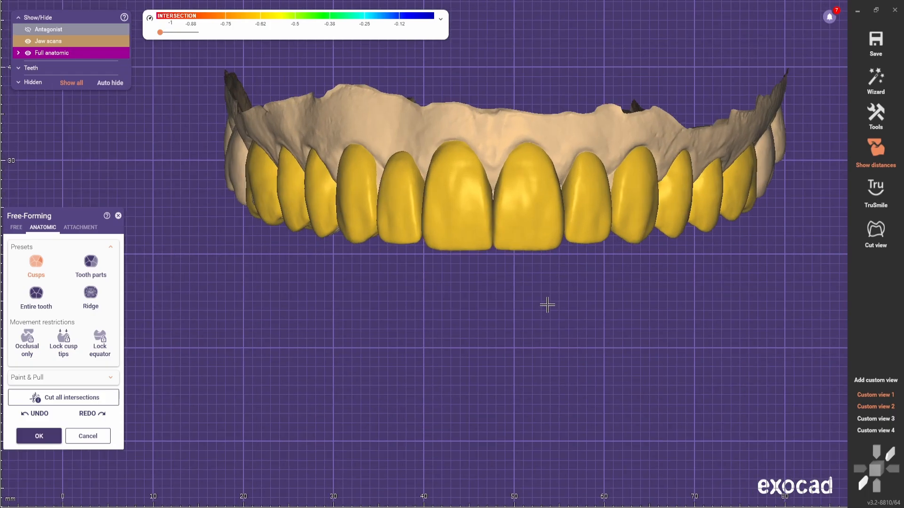
{"action": "scroll", "coordinate": [476, 314], "scroll_direction": "down", "scroll_amount": 2}
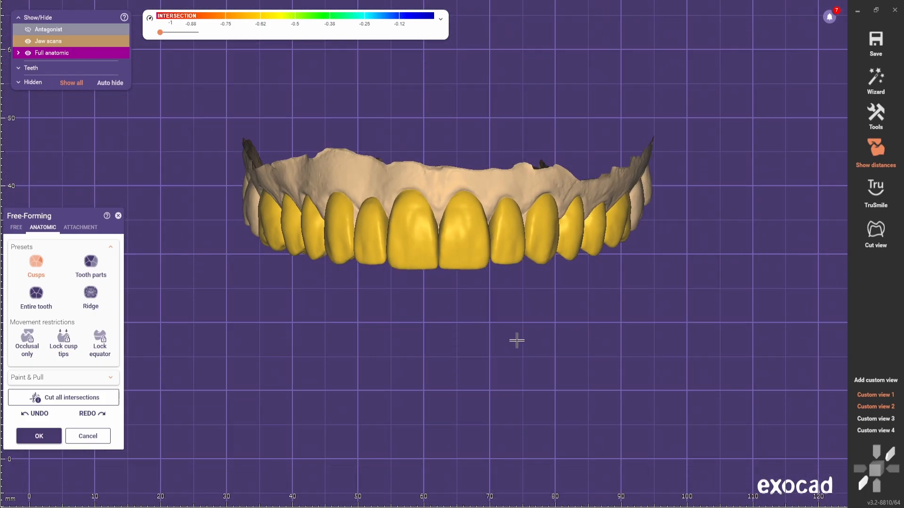
{"action": "right_click_drag", "start_coordinate": [517, 340], "coordinate": [536, 336]}
{"action": "left_click", "coordinate": [16, 228]}
{"action": "scroll", "coordinate": [567, 228], "scroll_direction": "up", "scroll_amount": 3}
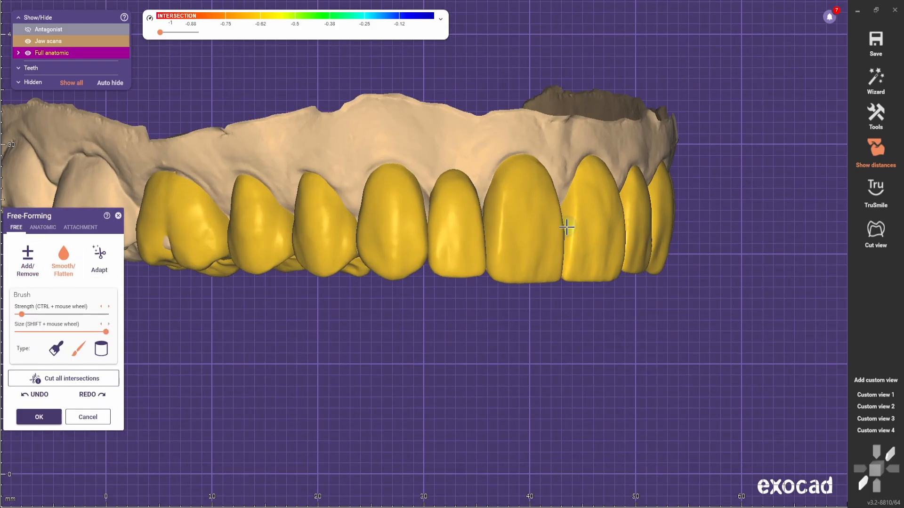
{"action": "scroll", "coordinate": [515, 245], "scroll_direction": "down", "scroll_amount": 3}
{"action": "right_click_drag", "start_coordinate": [517, 292], "coordinate": [516, 292]}
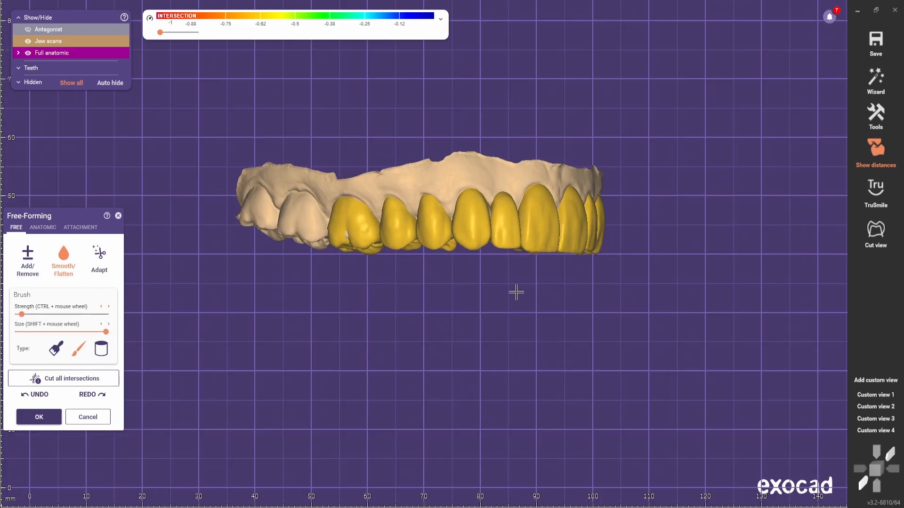
{"action": "scroll", "coordinate": [485, 221], "scroll_direction": "up", "scroll_amount": 3}
{"action": "scroll", "coordinate": [521, 333], "scroll_direction": "down", "scroll_amount": 2}
{"action": "right_click_drag", "start_coordinate": [521, 333], "coordinate": [482, 213]}
{"action": "scroll", "coordinate": [481, 213], "scroll_direction": "up", "scroll_amount": 2}
Reshape the mesial side of premolar crown 24 and adjust crown 25 in the occlusal view using the Ridge and Tooth parts presets.
{"action": "left_click", "coordinate": [43, 228]}
{"action": "scroll", "coordinate": [215, 200], "scroll_direction": "up", "scroll_amount": 3}
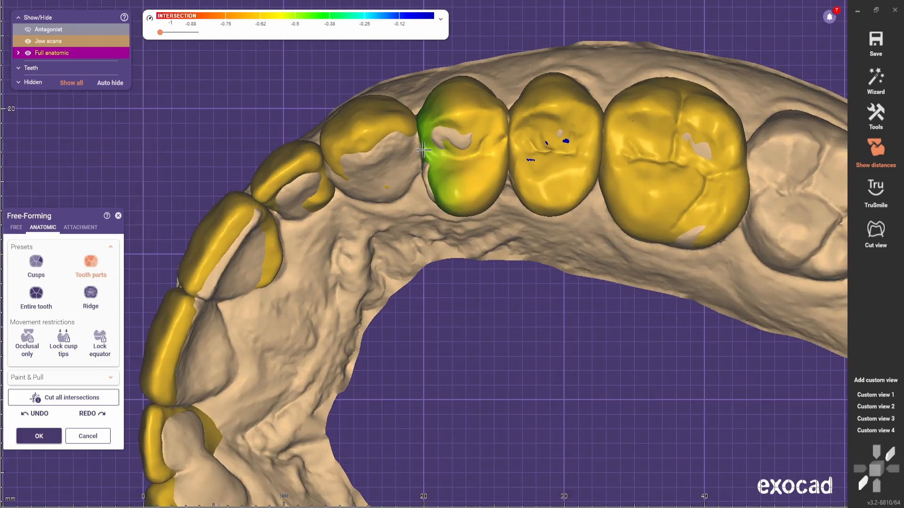
{"action": "left_click", "coordinate": [36, 267]}
{"action": "left_click", "coordinate": [91, 267]}
{"action": "left_click", "coordinate": [94, 300]}
{"action": "right_click_drag", "start_coordinate": [372, 106], "coordinate": [382, 127]}
{"action": "scroll", "coordinate": [382, 127], "scroll_direction": "up", "scroll_amount": 2}
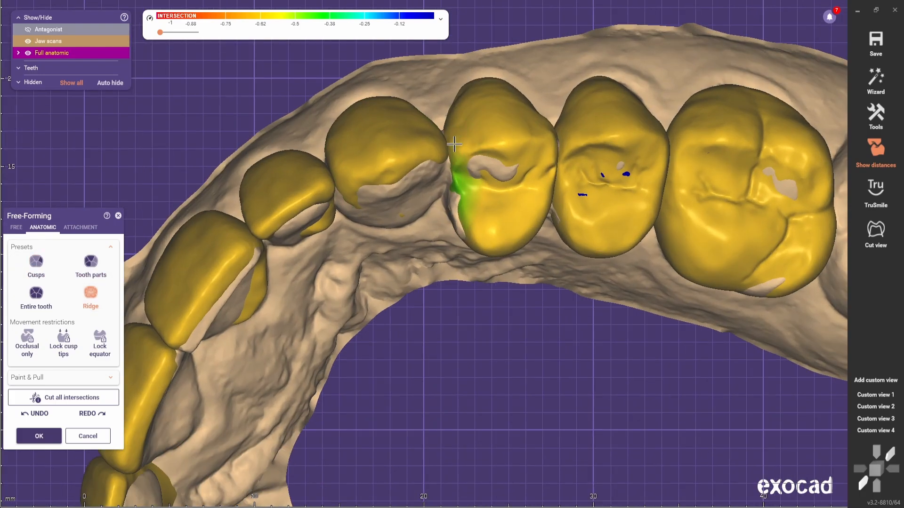
{"action": "scroll", "coordinate": [222, 291], "scroll_direction": "down", "scroll_amount": 2}
{"action": "left_click", "coordinate": [91, 262]}
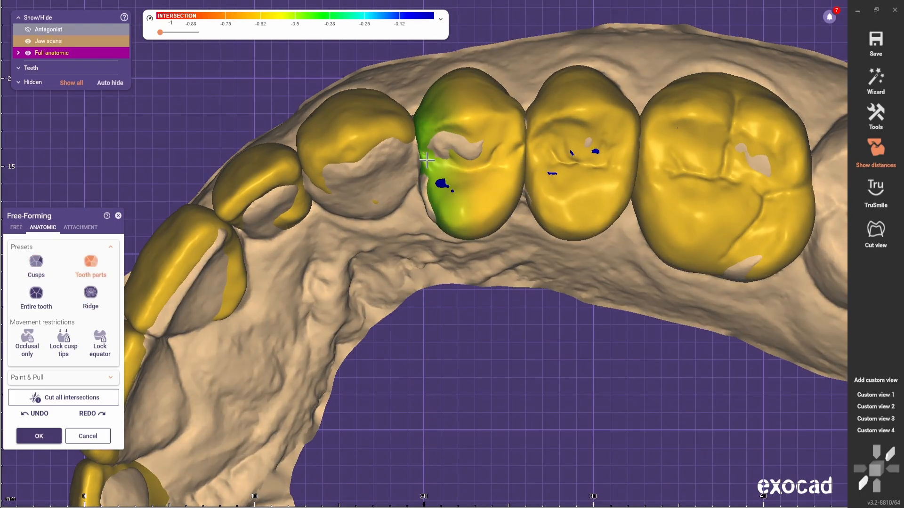
{"action": "right_click_drag", "start_coordinate": [434, 161], "coordinate": [395, 223]}
{"action": "scroll", "coordinate": [485, 159], "scroll_direction": "up", "scroll_amount": 2}
Refine the buccal cervical sides of premolar crowns 24 and 25 with Add/Remove and Smooth/Flatten, using low strength and a reduced brush size.
{"action": "left_click", "coordinate": [878, 396]}
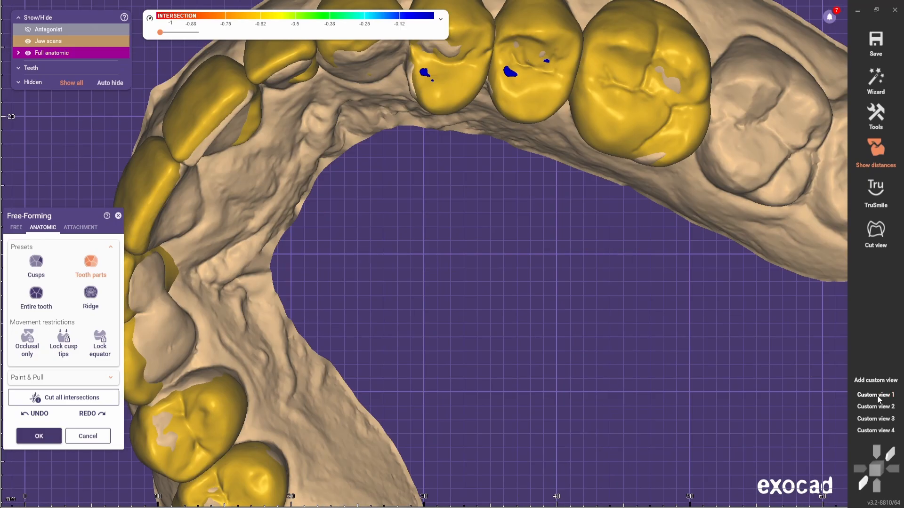
{"action": "right_click_drag", "start_coordinate": [670, 311], "coordinate": [573, 265]}
{"action": "scroll", "coordinate": [573, 264], "scroll_direction": "up", "scroll_amount": 2}
{"action": "left_click", "coordinate": [16, 228]}
{"action": "scroll", "coordinate": [482, 186], "scroll_direction": "up", "scroll_amount": 4}
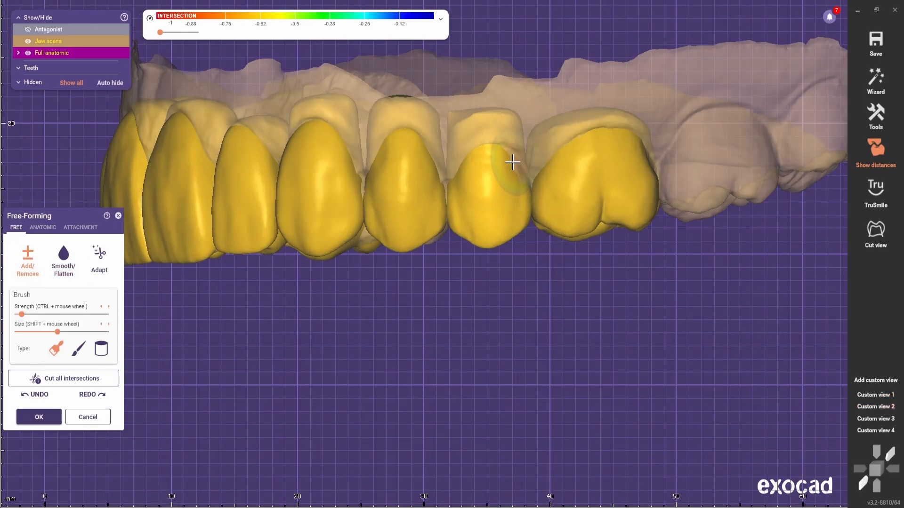
{"action": "left_click", "coordinate": [69, 258]}
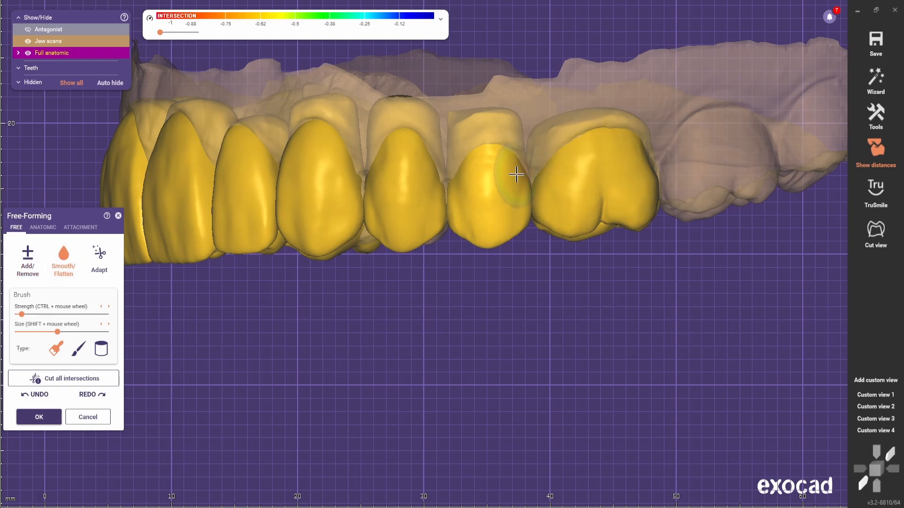
{"action": "scroll", "coordinate": [414, 178], "scroll_direction": "up", "scroll_amount": 3}
{"action": "scroll", "coordinate": [459, 140], "scroll_direction": "up", "scroll_amount": 2}
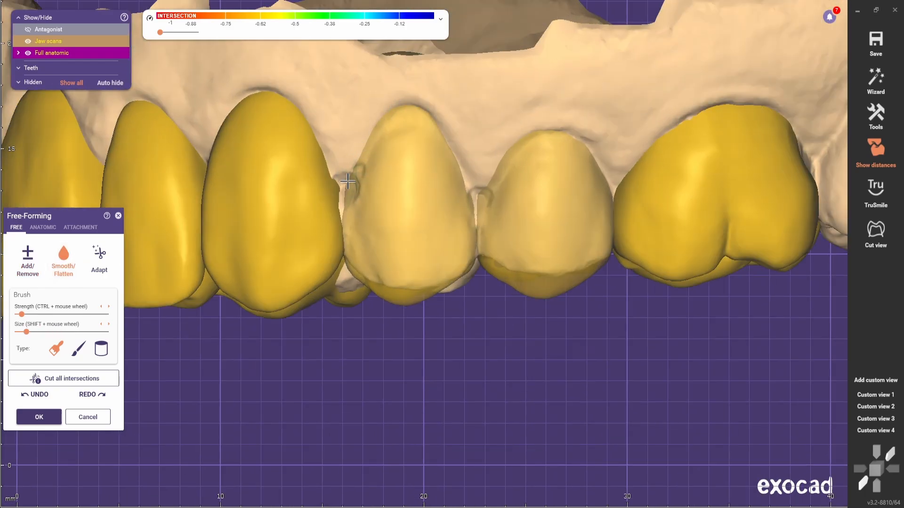
{"action": "scroll", "coordinate": [372, 134], "scroll_direction": "down", "scroll_amount": 5, "text": "shift"}
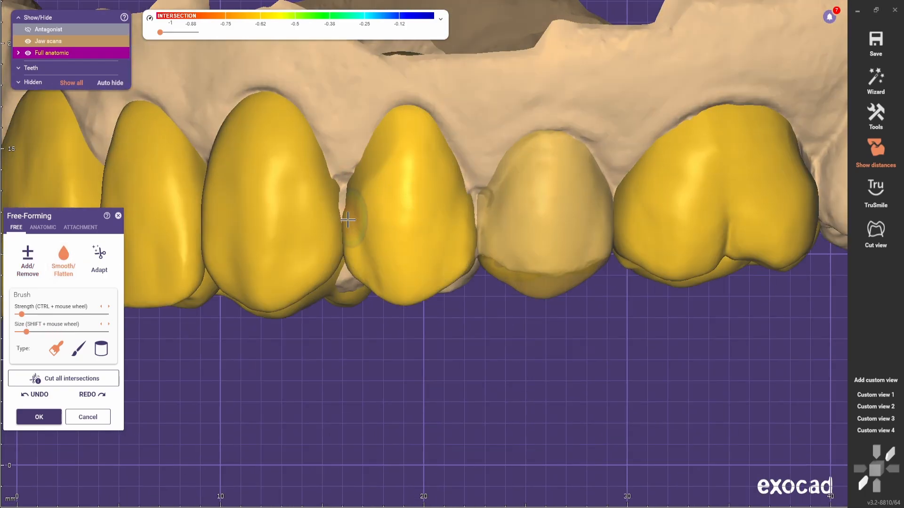
Adjust the buccal cervical contours of crowns 24, 25 and 26 against the gingiva with the anatomic Cusps preset.
{"action": "left_click", "coordinate": [43, 228]}
{"action": "left_click", "coordinate": [81, 269]}
{"action": "left_click", "coordinate": [36, 263]}
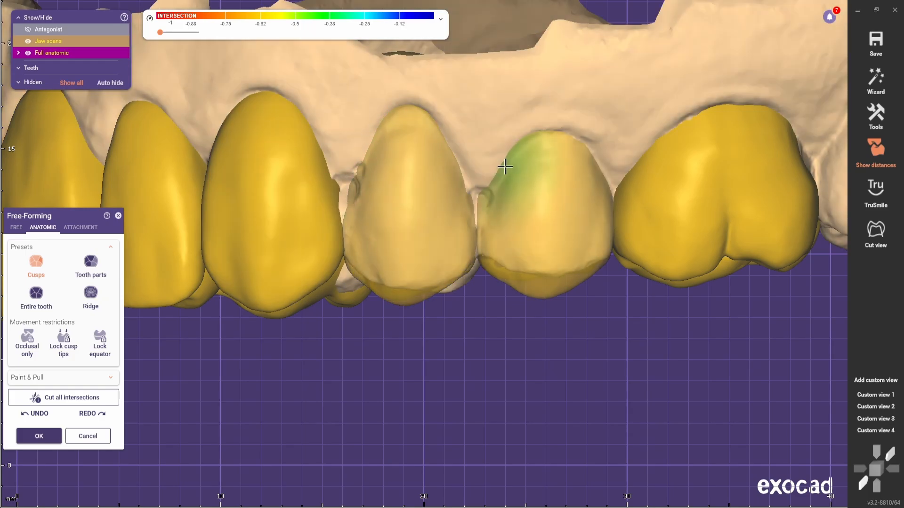
{"action": "right_click_drag", "start_coordinate": [565, 179], "coordinate": [561, 152]}
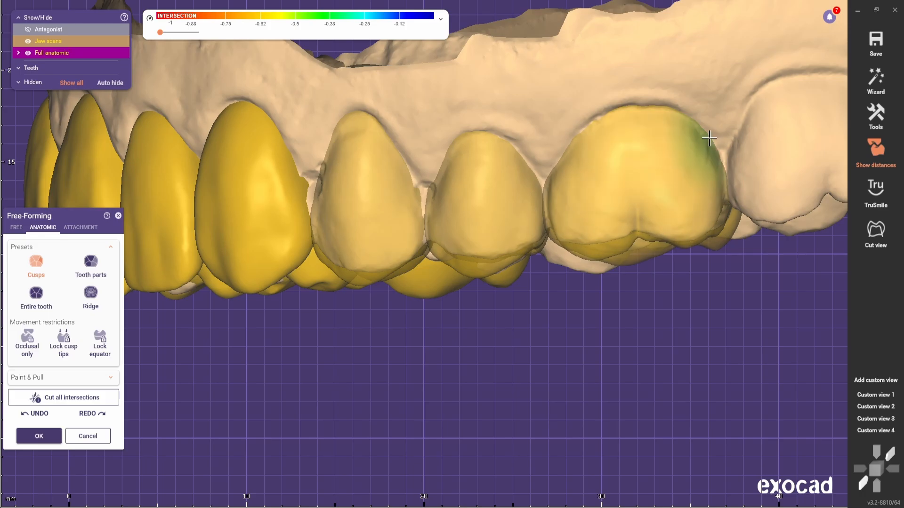
{"action": "scroll", "coordinate": [678, 146], "scroll_direction": "down", "scroll_amount": 5}
Examine the crowns against the displayed antagonist from the front and the left side, with the Tooth parts preset active.
{"action": "left_click", "coordinate": [870, 398]}
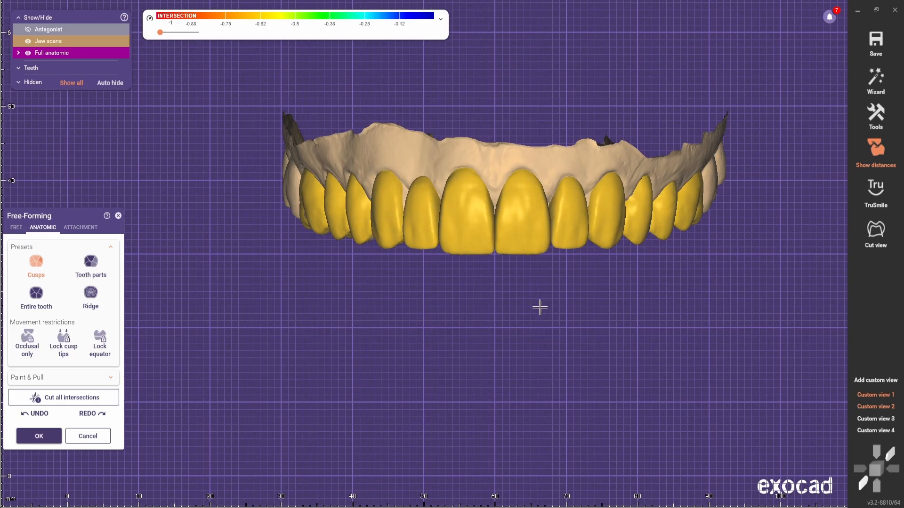
{"action": "key", "text": "a"}
{"action": "scroll", "coordinate": [513, 323], "scroll_direction": "down", "scroll_amount": 2}
{"action": "scroll", "coordinate": [513, 323], "scroll_direction": "up", "scroll_amount": 1}
{"action": "left_click", "coordinate": [90, 267]}
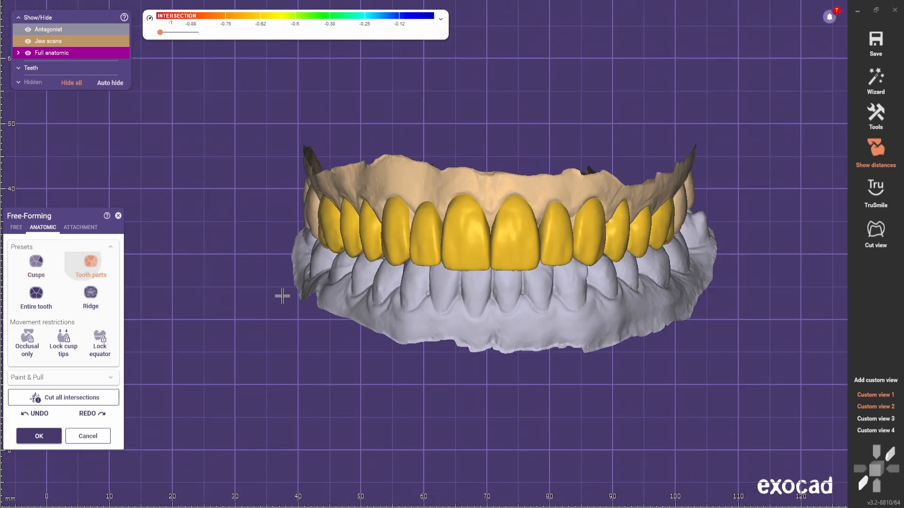
{"action": "right_click_drag", "start_coordinate": [281, 297], "coordinate": [471, 264]}
{"action": "scroll", "coordinate": [529, 219], "scroll_direction": "up", "scroll_amount": 5}
{"action": "scroll", "coordinate": [528, 215], "scroll_direction": "down", "scroll_amount": 3}
{"action": "right_click_drag", "start_coordinate": [753, 306], "coordinate": [495, 302]}
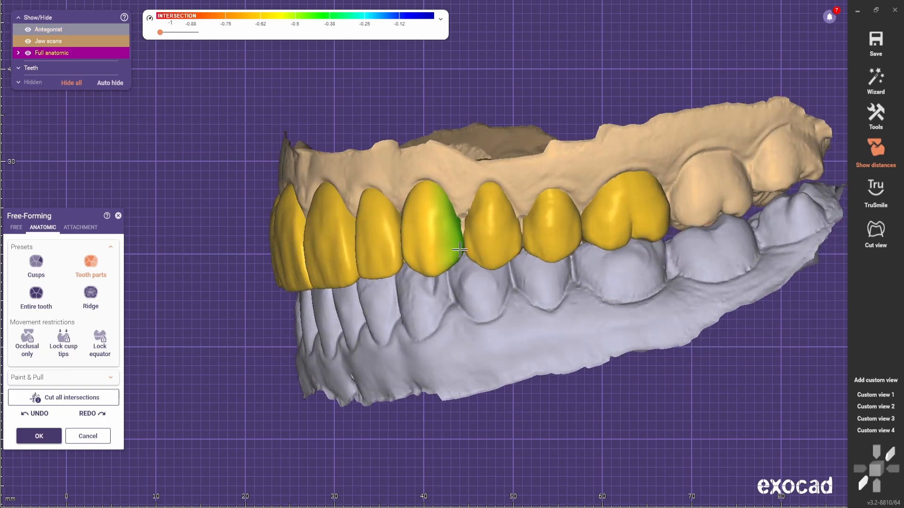
{"action": "left_click", "coordinate": [884, 404]}
{"action": "key", "text": "a"}
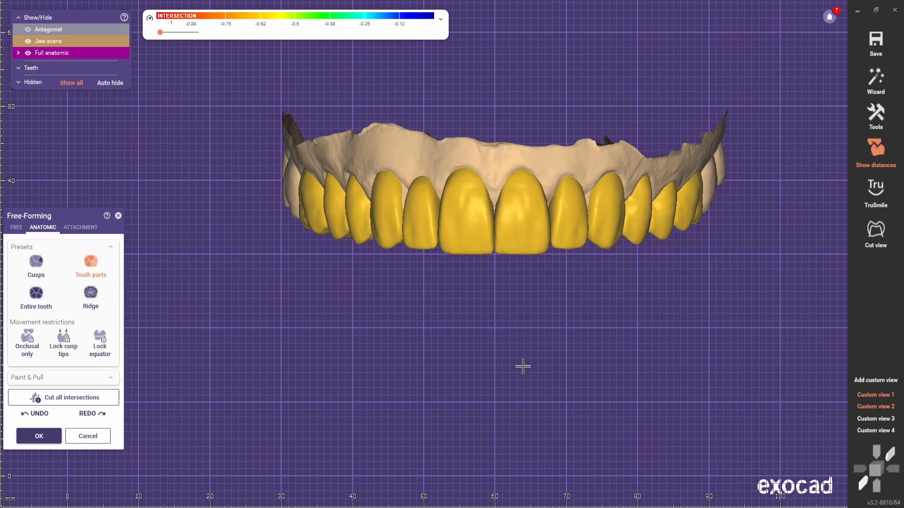
Examine the incisal line and symmetry of the upper crowns around the front view with the antagonist hidden.
{"action": "right_click_drag", "start_coordinate": [522, 366], "coordinate": [443, 202]}
{"action": "left_click", "coordinate": [876, 419]}
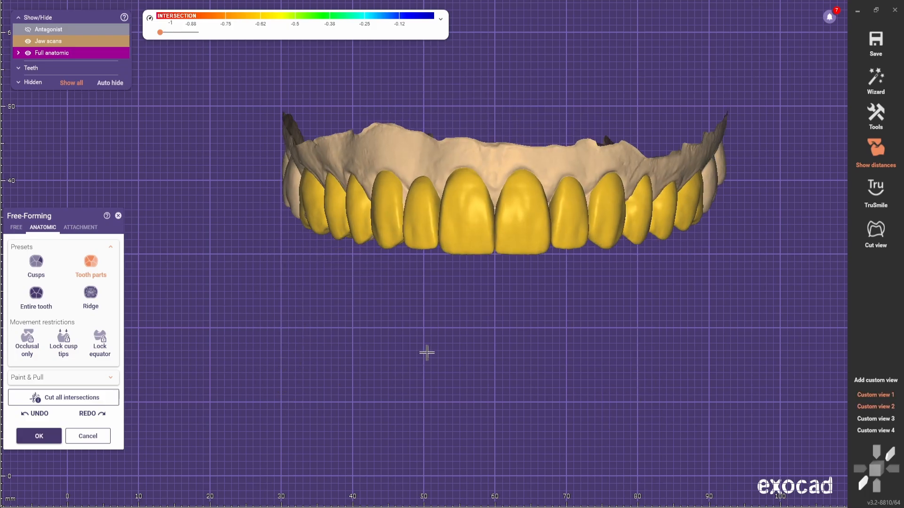
{"action": "right_click_drag", "start_coordinate": [470, 357], "coordinate": [468, 347]}
{"action": "right_click_drag", "start_coordinate": [513, 373], "coordinate": [522, 409]}
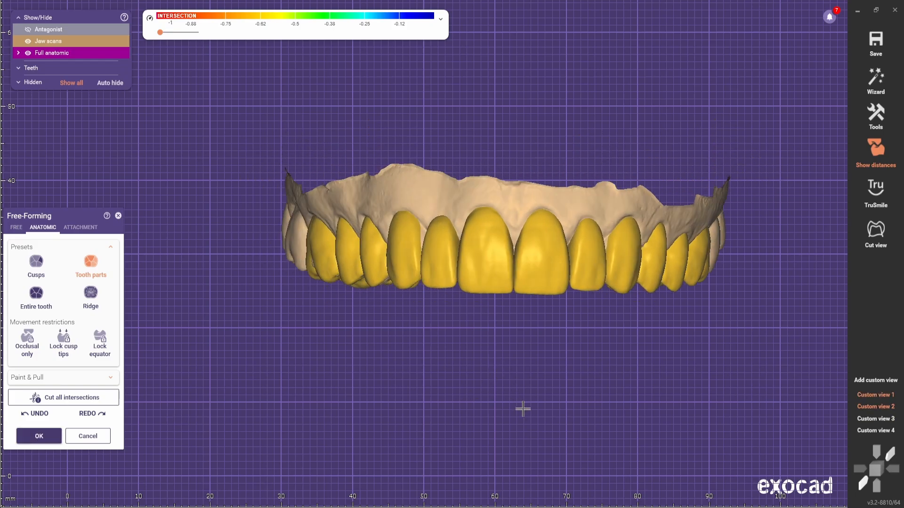
{"action": "middle_click_drag", "start_coordinate": [522, 410], "coordinate": [515, 347]}
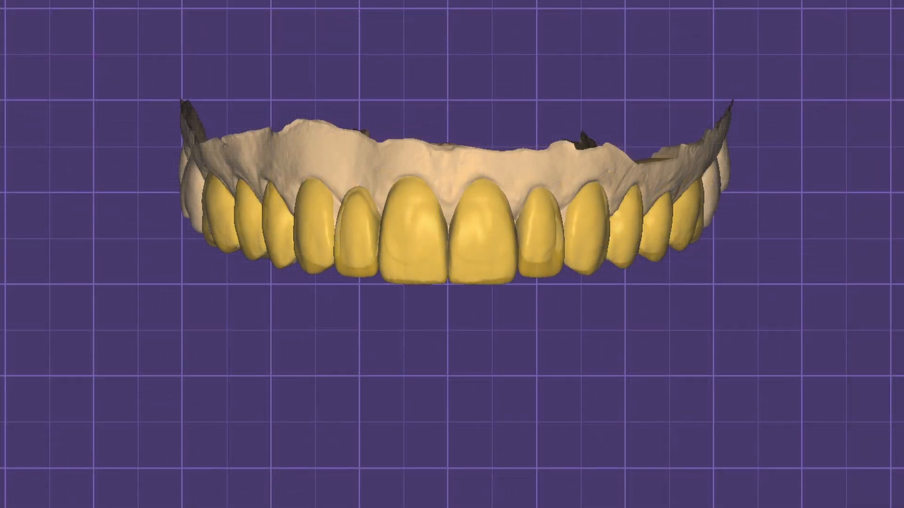